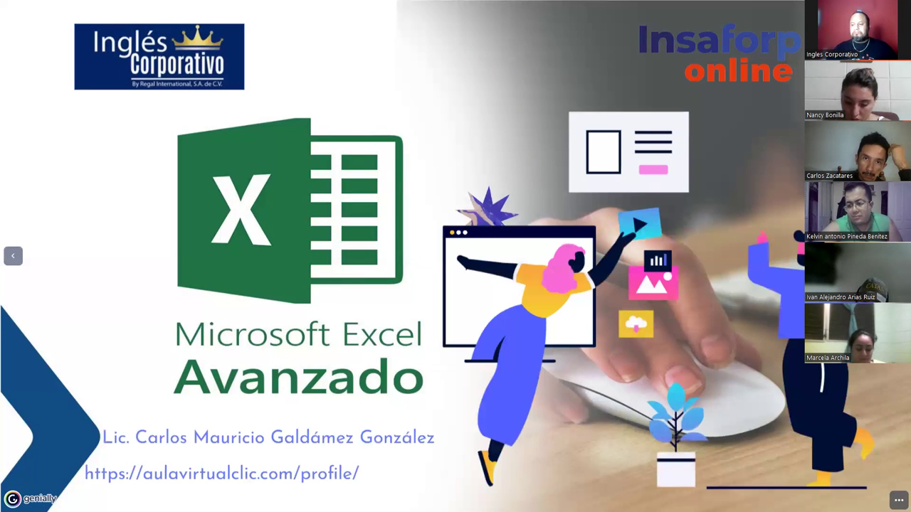
Advance the Genially presentation from the title slide to the Semana 1 Funciones Independientes slide
key(Right)
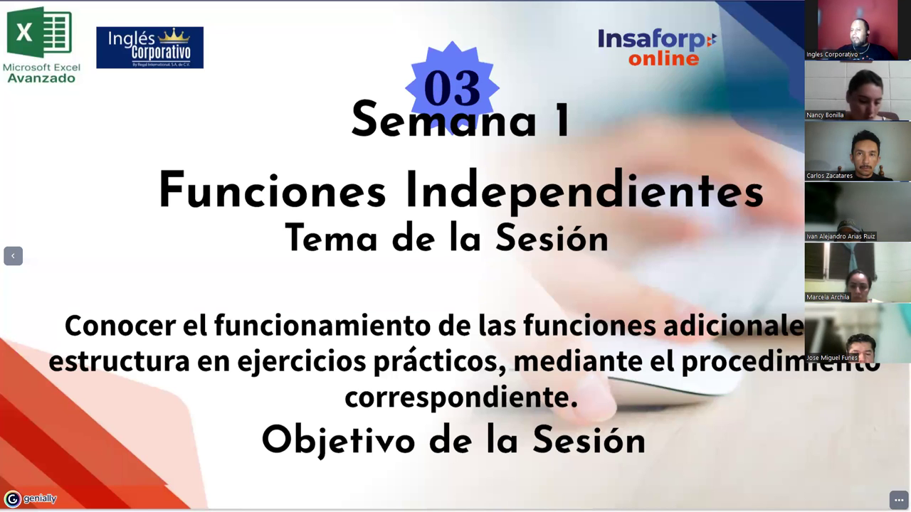
Advance to the Introducción slide on combining COINCIDIR, CONCATENAR and SUSTITUIR
key(Right)
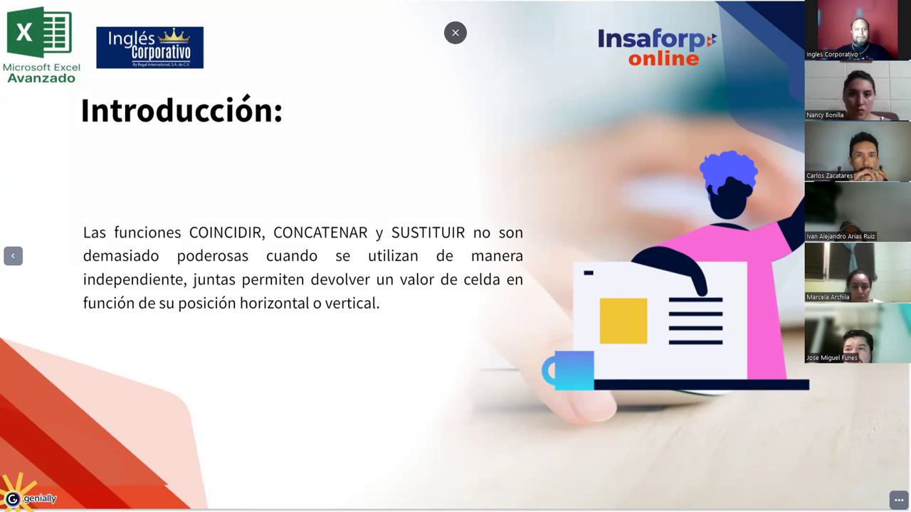
drag(298, 198, 278, 214)
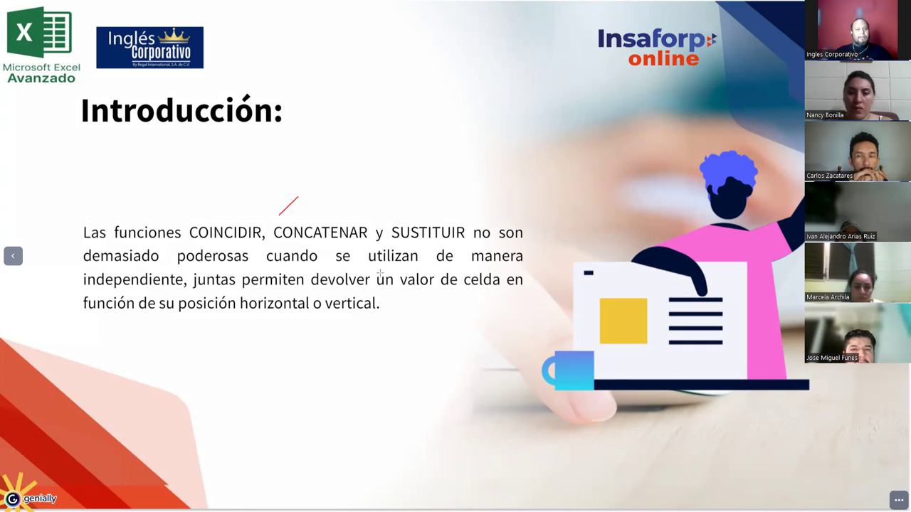
drag(303, 197, 285, 217)
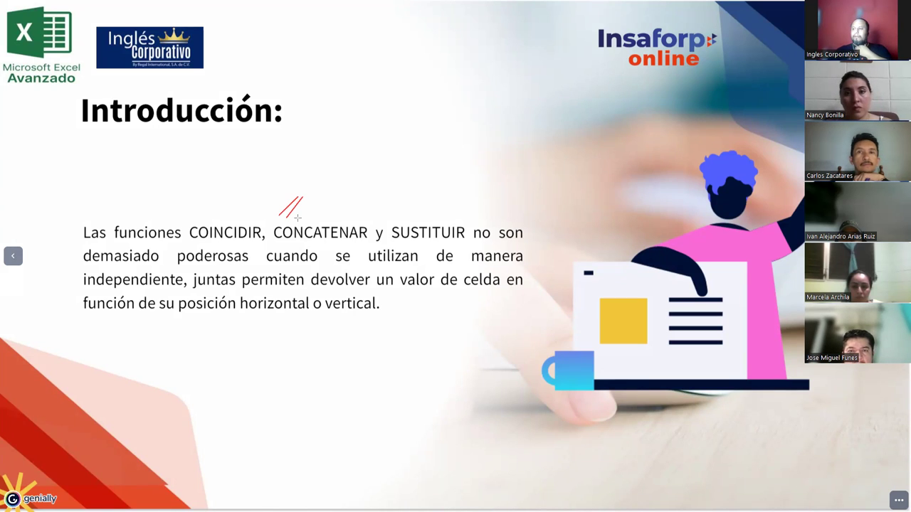
mouse_move(308, 198)
mouse_down()
mouse_move(298, 216)
mouse_move(311, 199)
mouse_up()
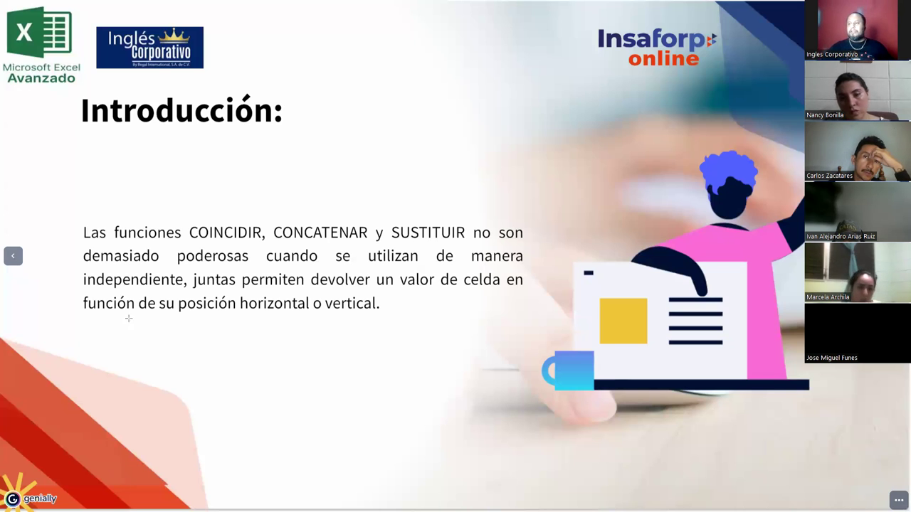
Underline COINCIDIR, CONCATENAR and SUSTITUIR in red, then advance to the Función Coincidir slide
drag(187, 223, 464, 220)
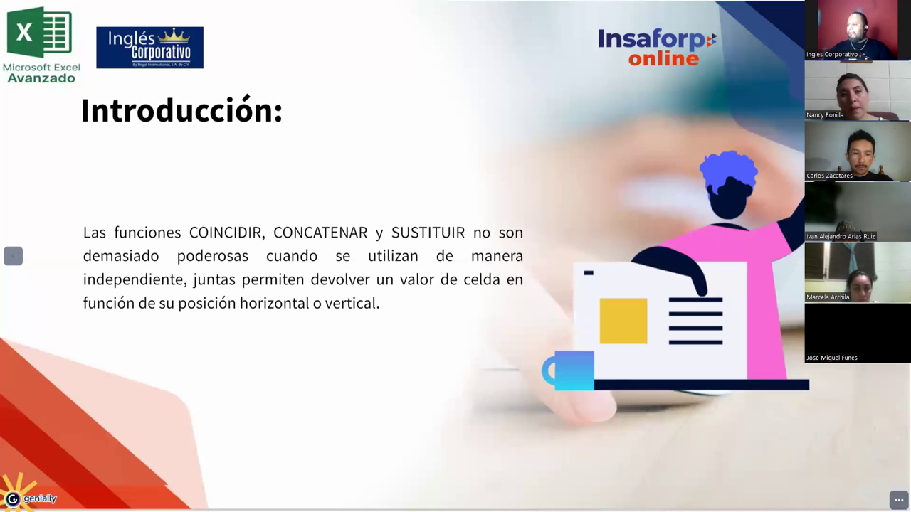
key(Right)
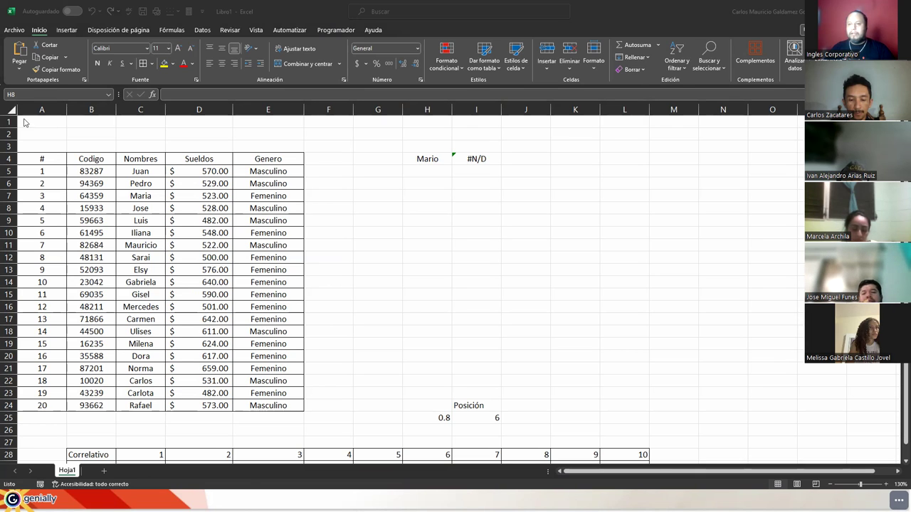
Clear the old test name Mario and its #N/D result from H4:I4
click(240, 225)
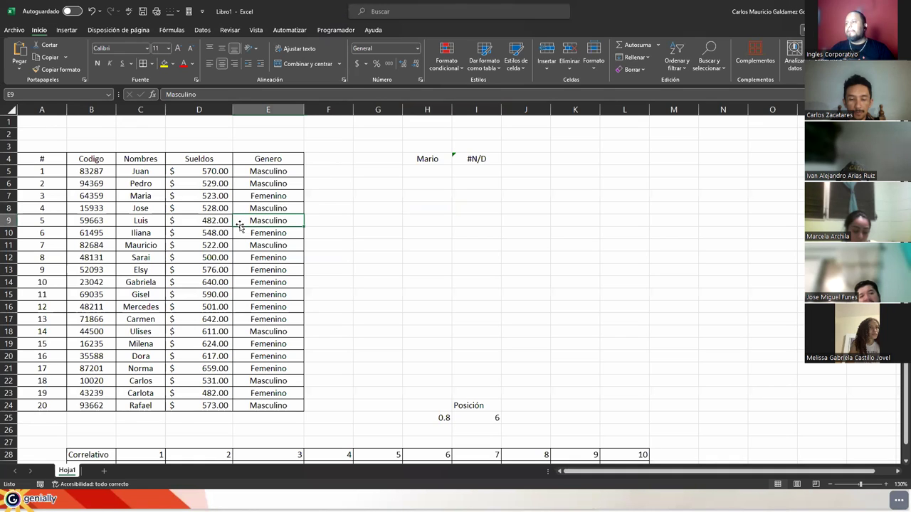
drag(419, 160, 474, 158)
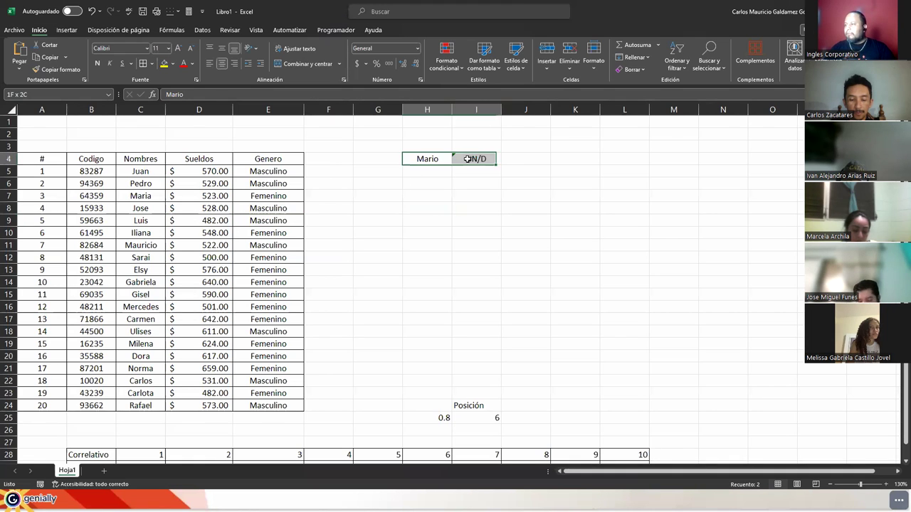
key(Delete)
Highlight the #, Codigo, Nombres, Sueldos and Genero columns of the employee table in turn
click(256, 262)
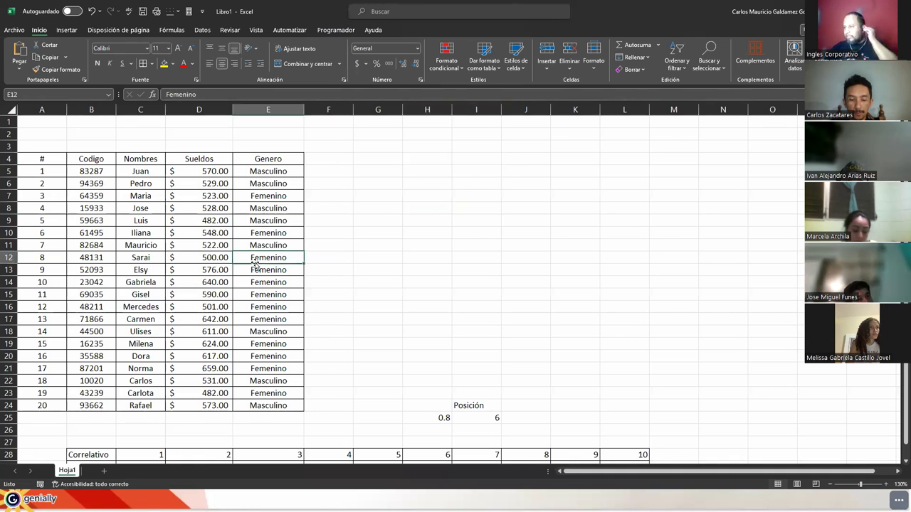
drag(42, 158, 54, 412)
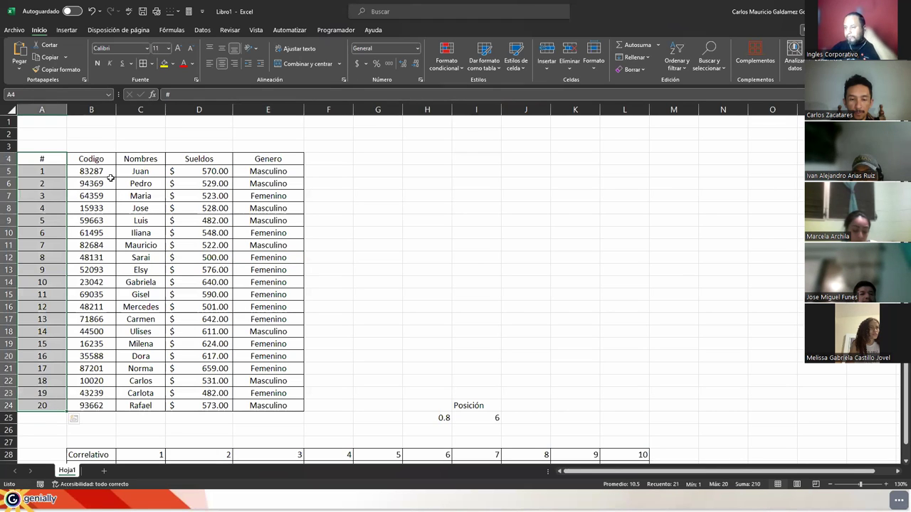
drag(89, 158, 109, 399)
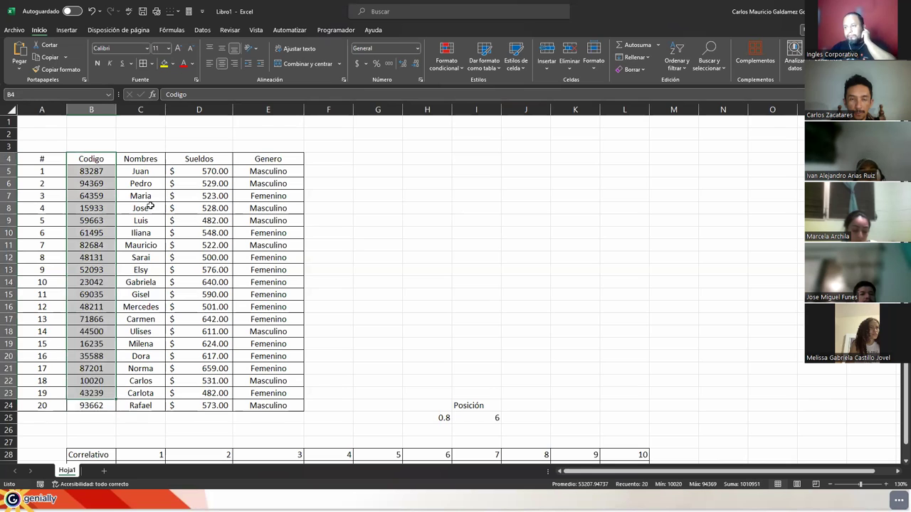
drag(141, 158, 145, 397)
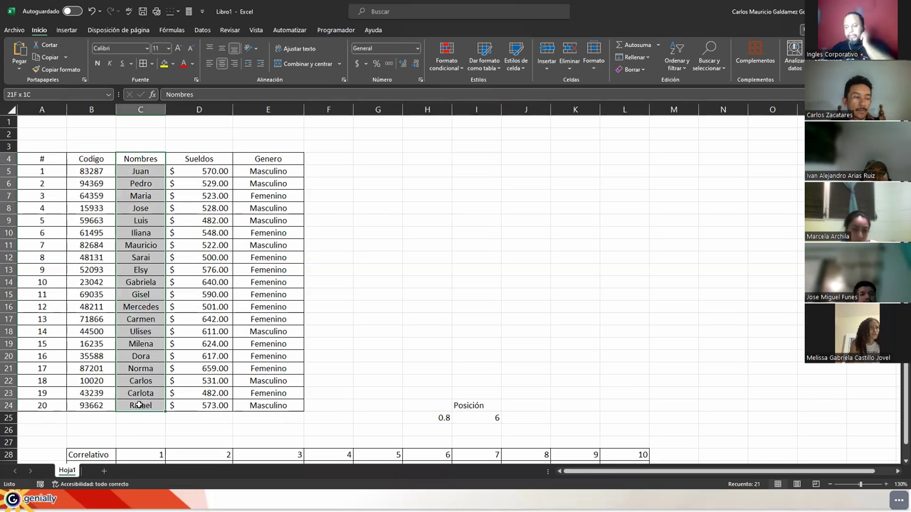
drag(179, 158, 194, 405)
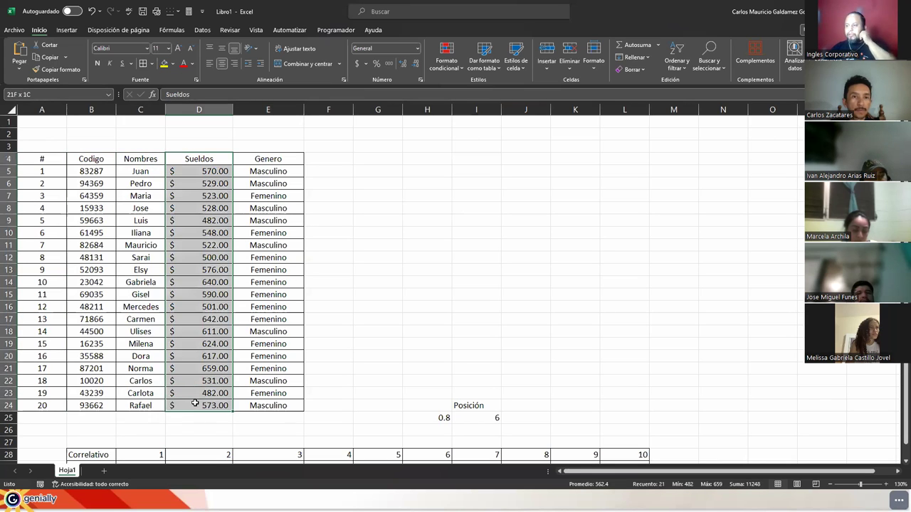
mouse_move(269, 160)
mouse_down()
mouse_move(258, 420)
mouse_move(262, 404)
mouse_up()
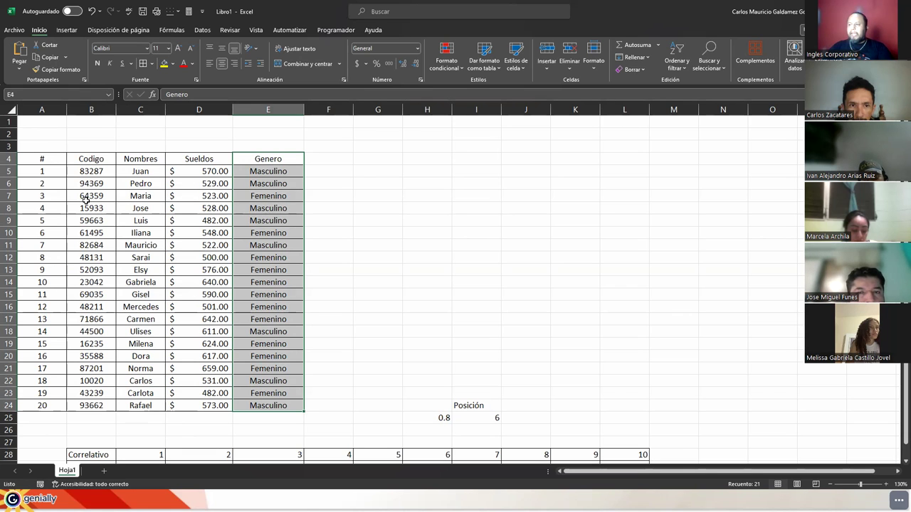
Enter Gisel in H4 as the name to look up
click(440, 156)
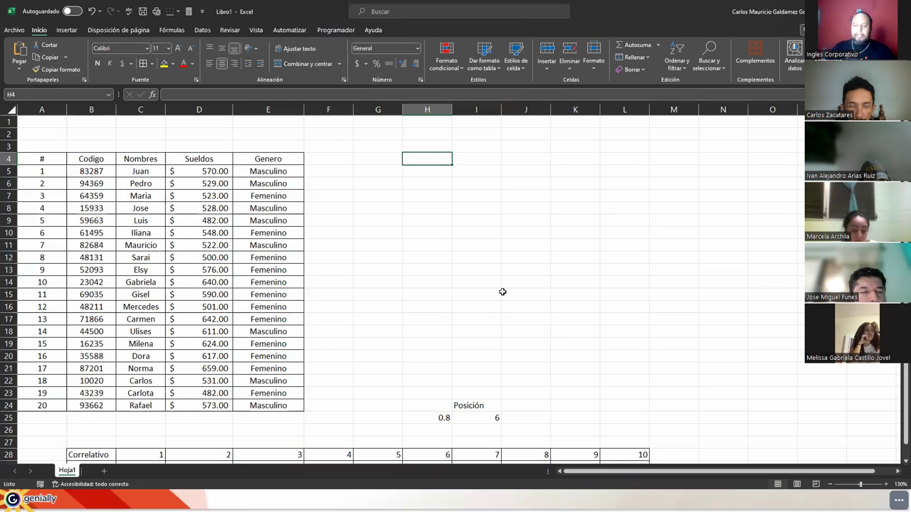
text(Gisel)
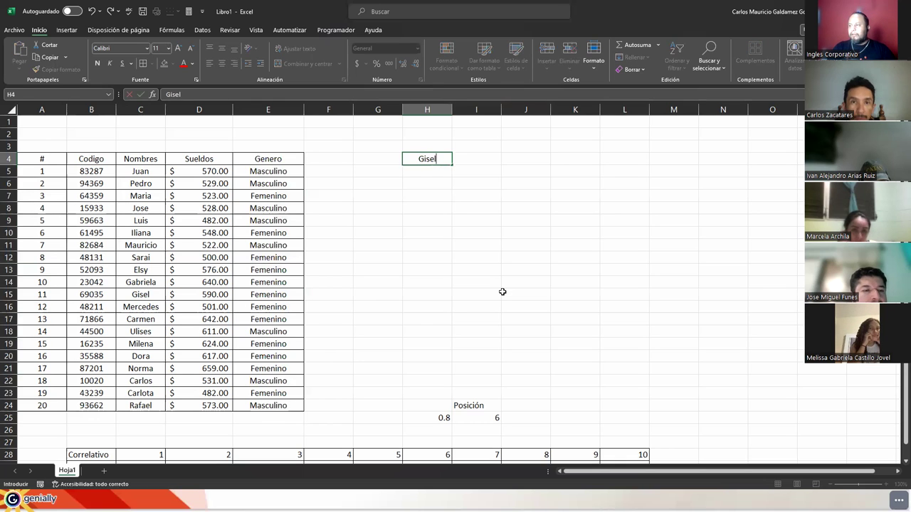
key(Return)
In I4, enter =COINCIDIR(H4;C5:C24;0) with exact match, returning Gisel's position 11
key(Up)
key(Right)
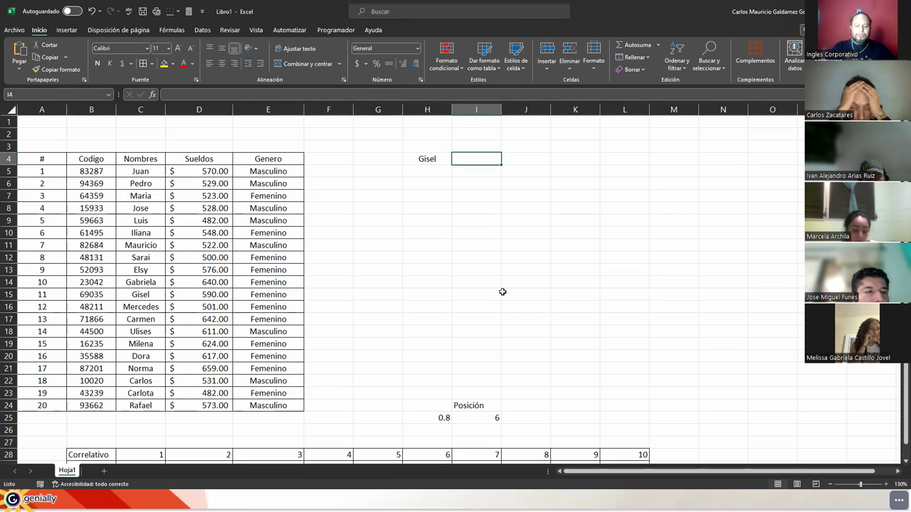
text(=coin)
key(Tab)
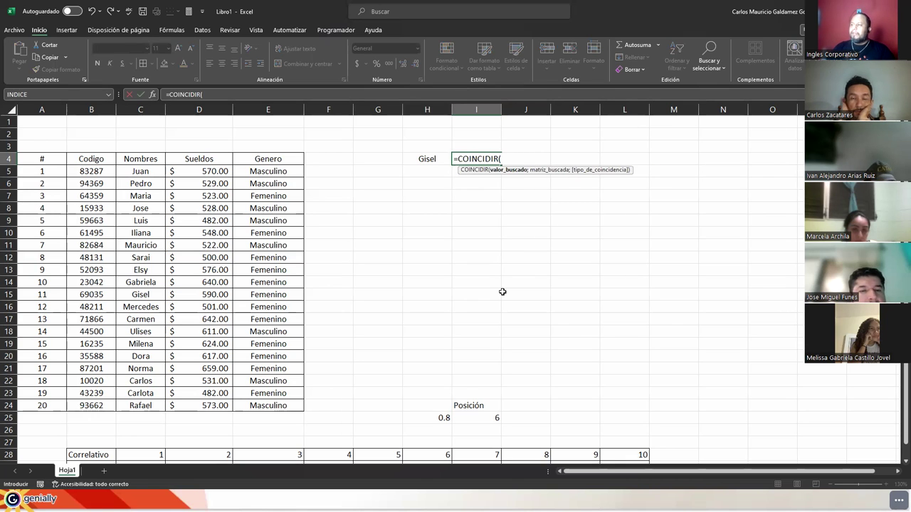
click(420, 158)
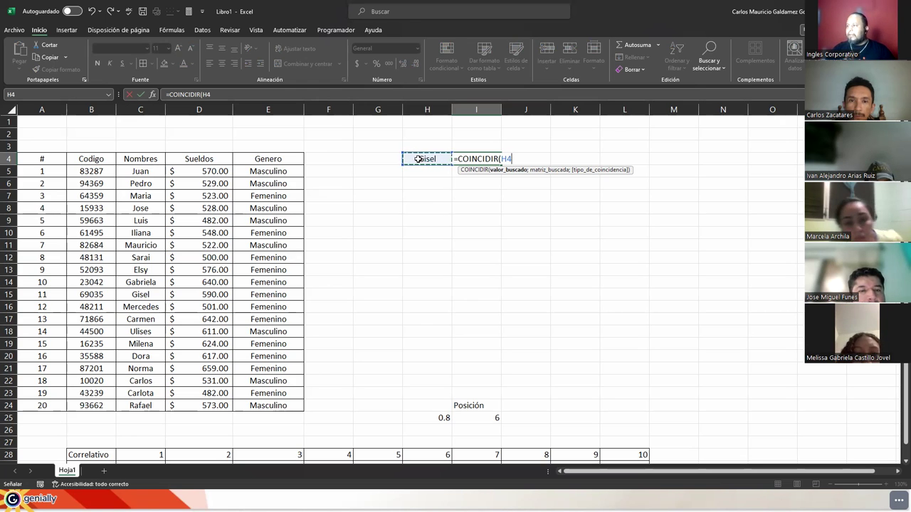
text(;)
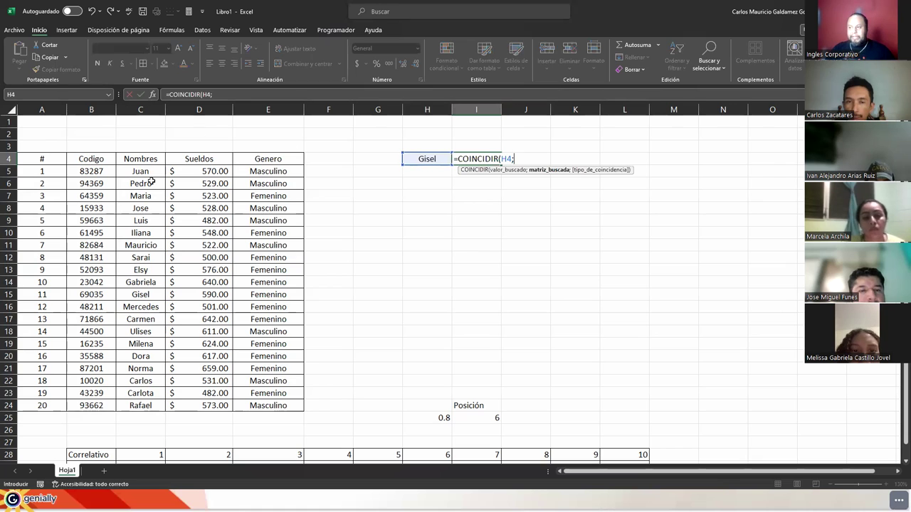
click(143, 173)
drag(145, 173, 152, 405)
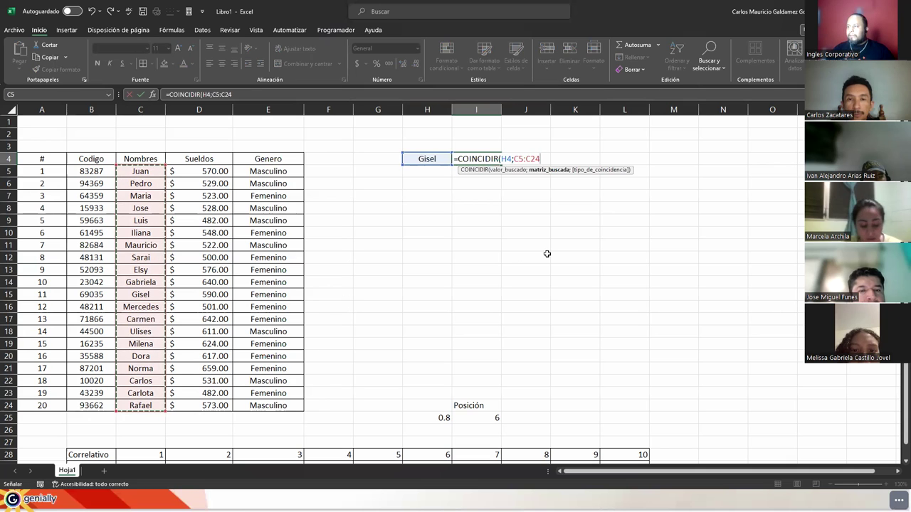
text(;)
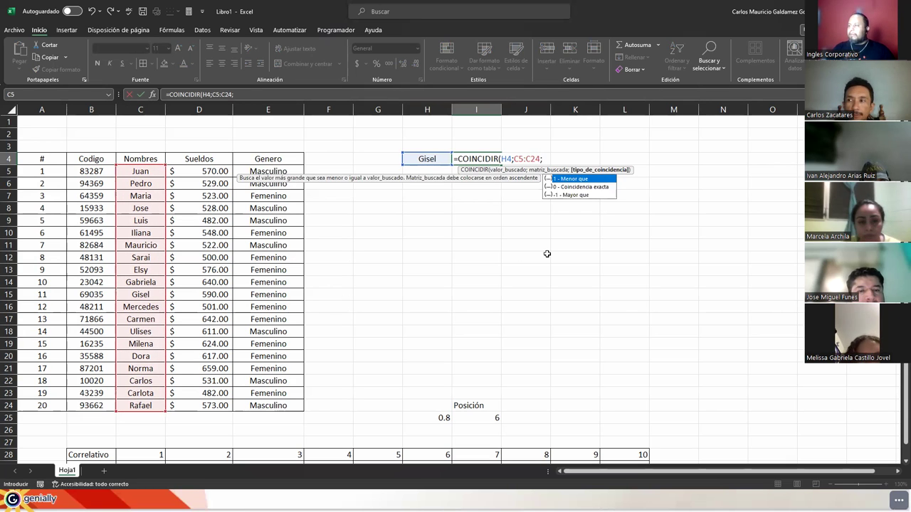
key(Down)
text(0)
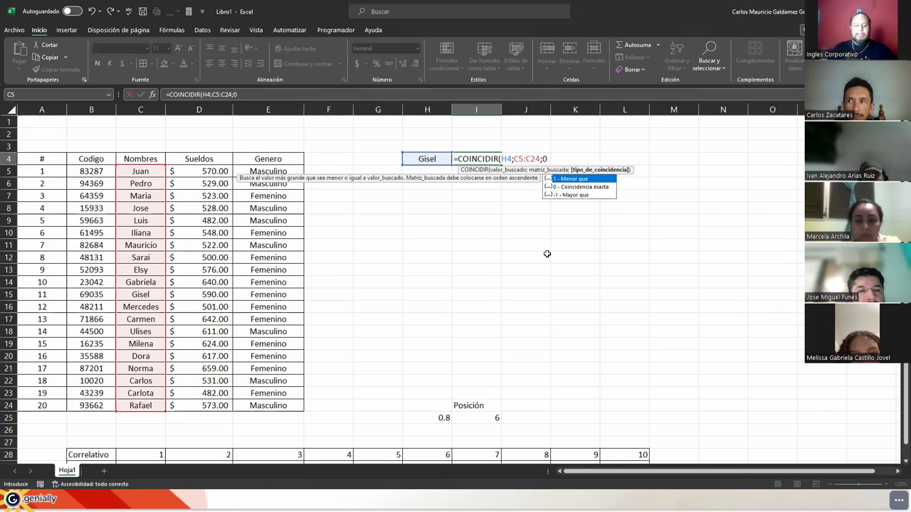
text())
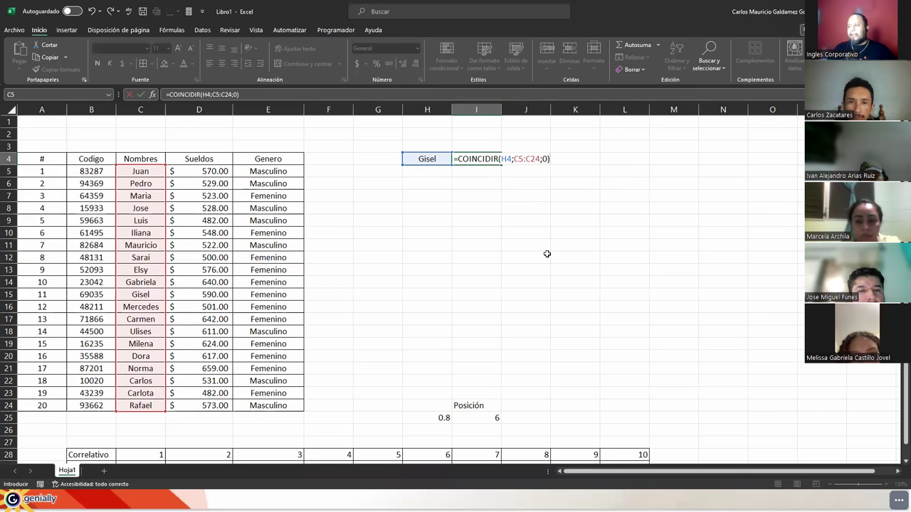
key(Return)
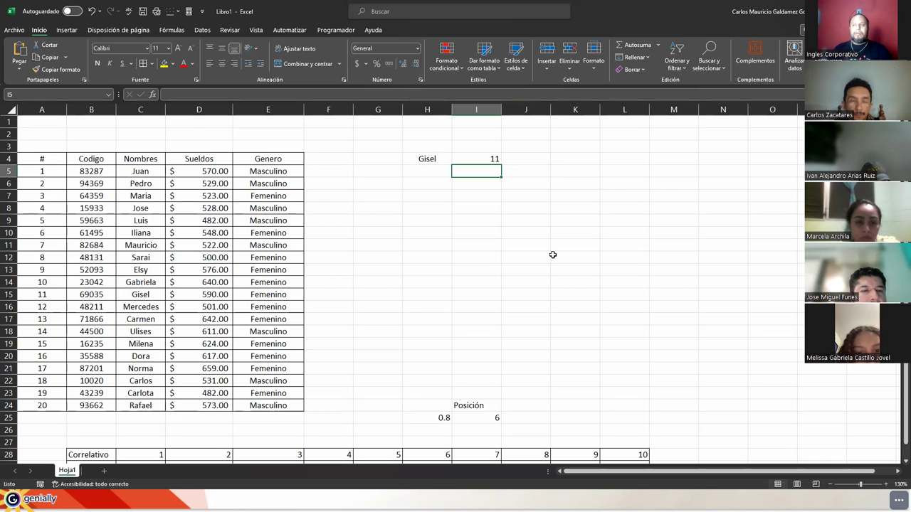
Highlight table rows 5 through 15 to show Gisel is the 11th name
click(9, 172)
drag(7, 250, 8, 294)
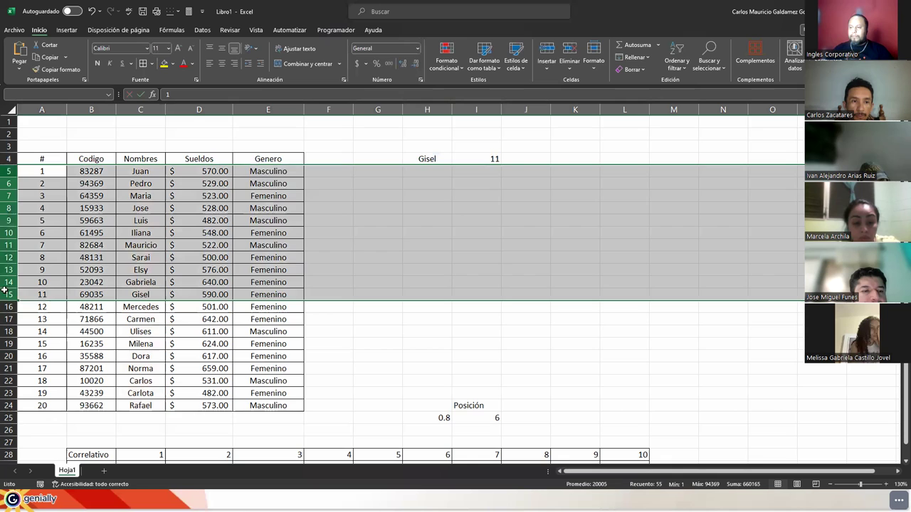
click(7, 294)
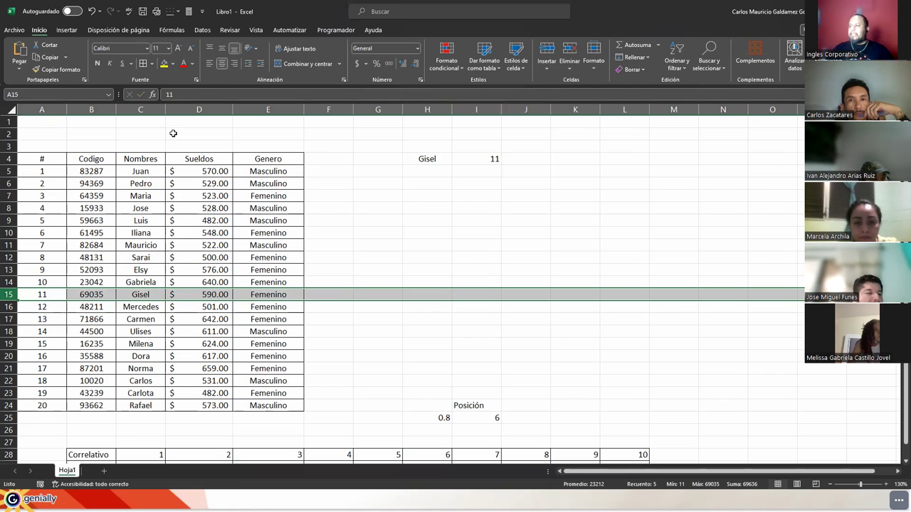
Change the H4 lookup name to Jose and count down the names to Jose in C8, the 4th
click(430, 159)
text(Jose)
key(Return)
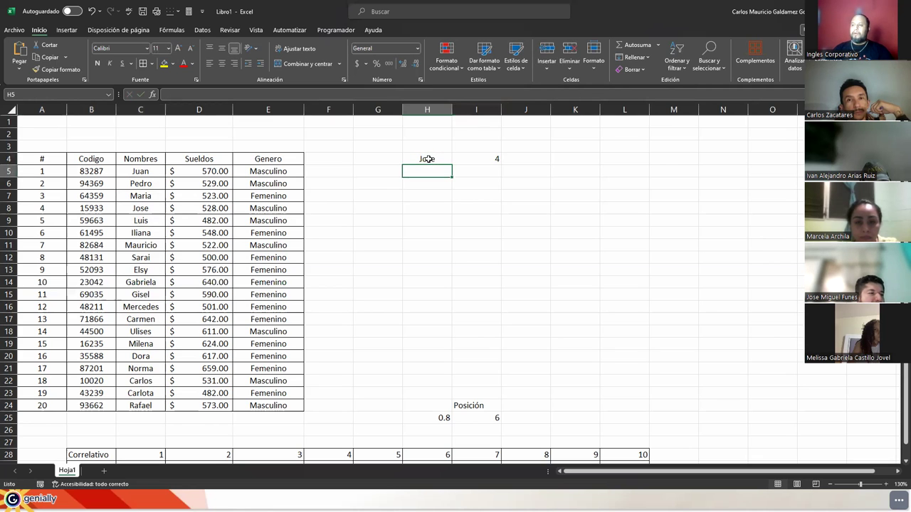
click(8, 207)
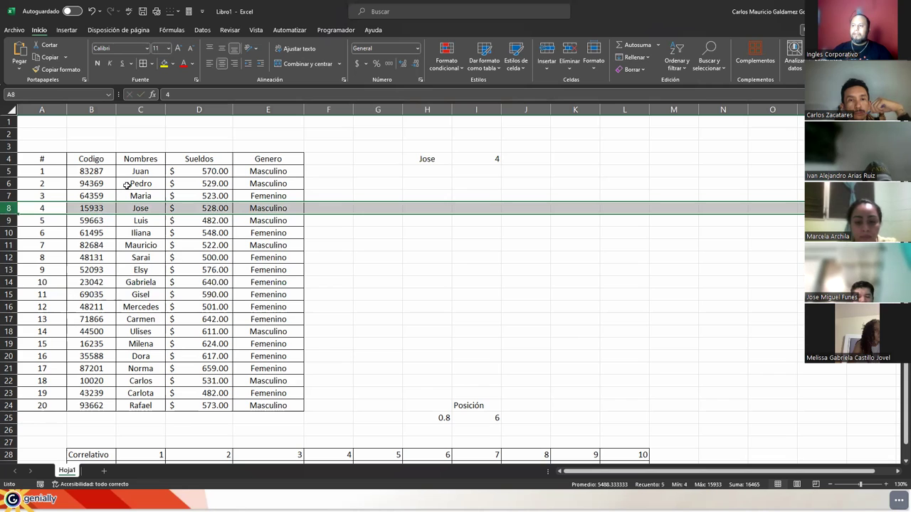
drag(128, 173, 129, 405)
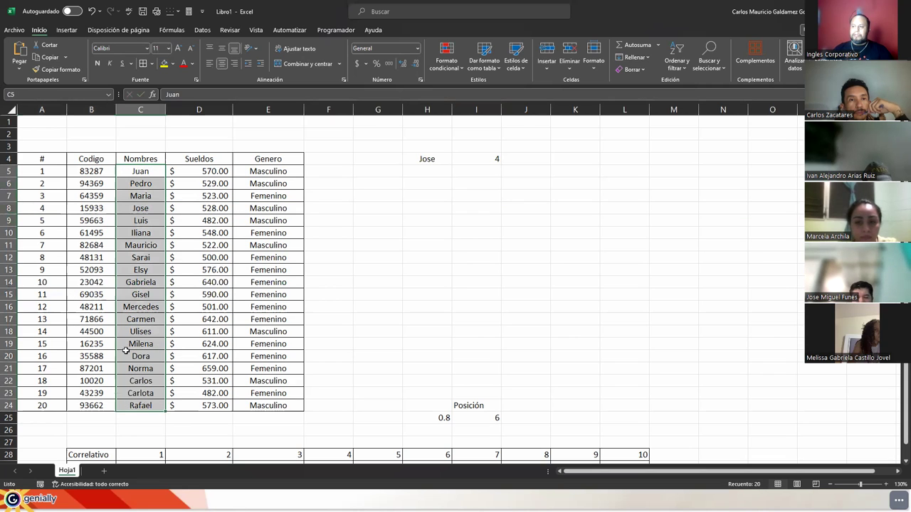
click(122, 168)
click(128, 186)
click(130, 199)
click(126, 208)
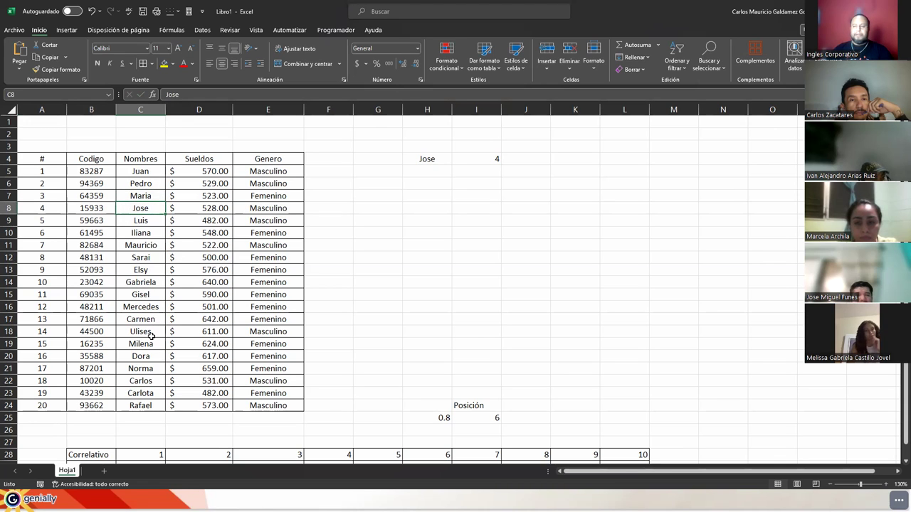
Inspect I4's COINCIDIR formula unchanged and highlight H4:I4, row numbers, headers and Sueldos column
click(467, 159)
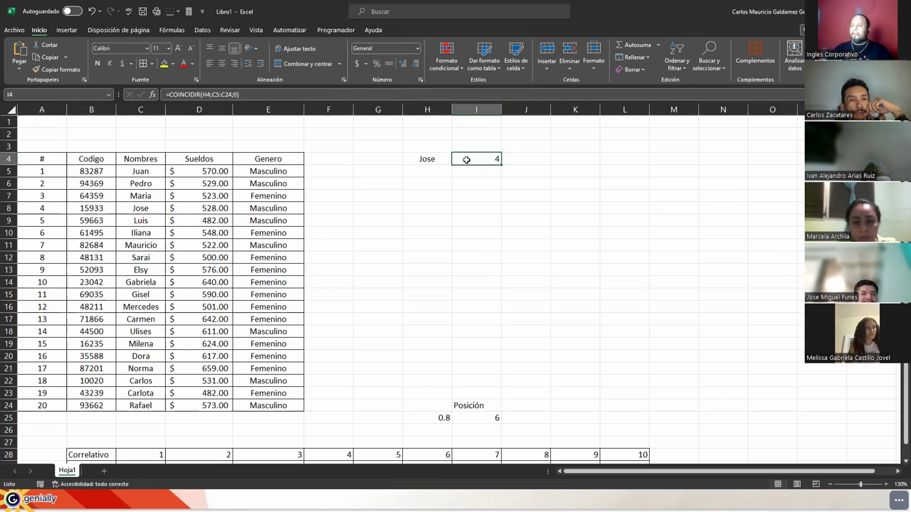
double_click(471, 160)
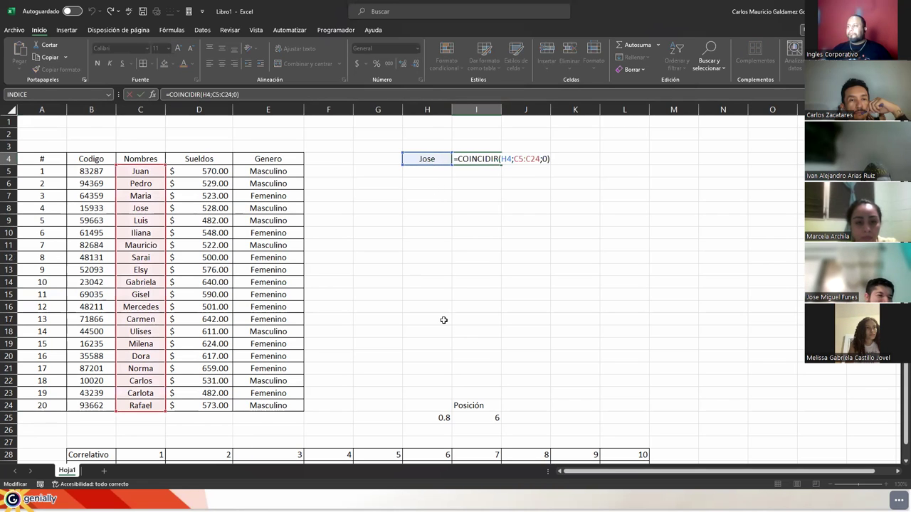
click(415, 300)
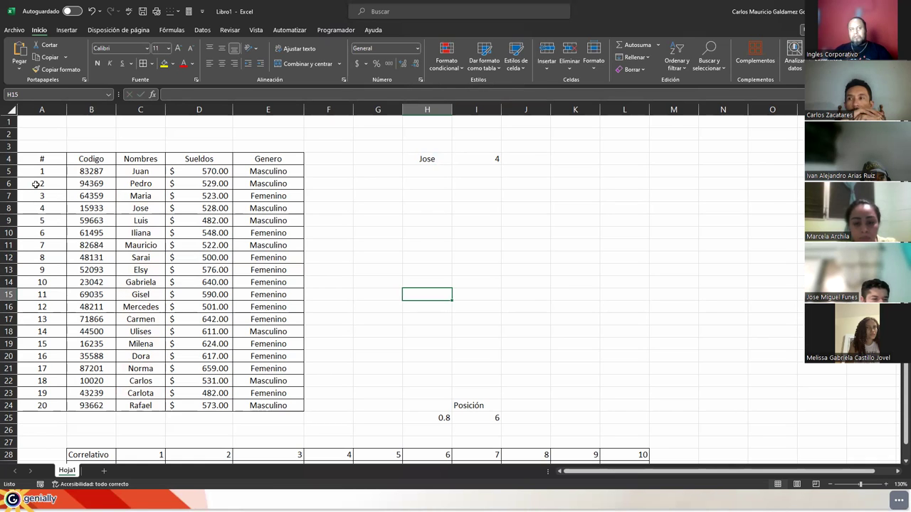
drag(425, 159, 484, 159)
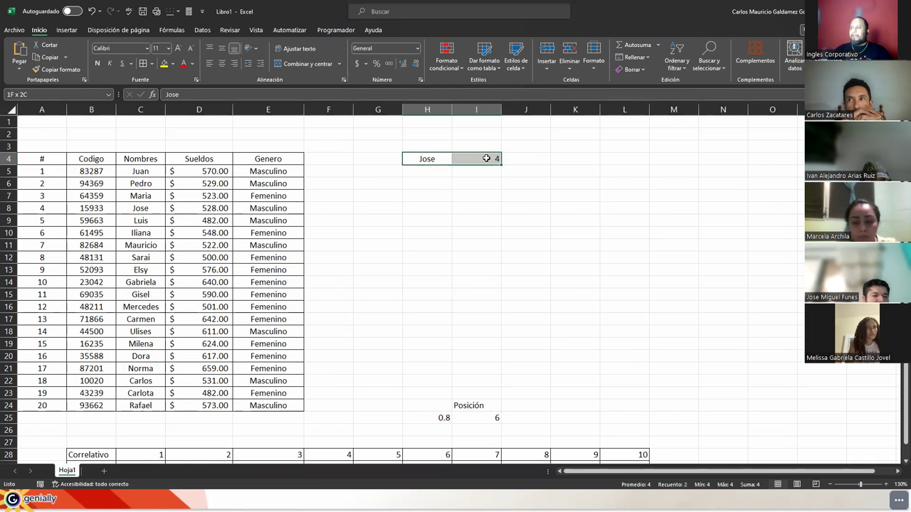
drag(33, 173, 41, 405)
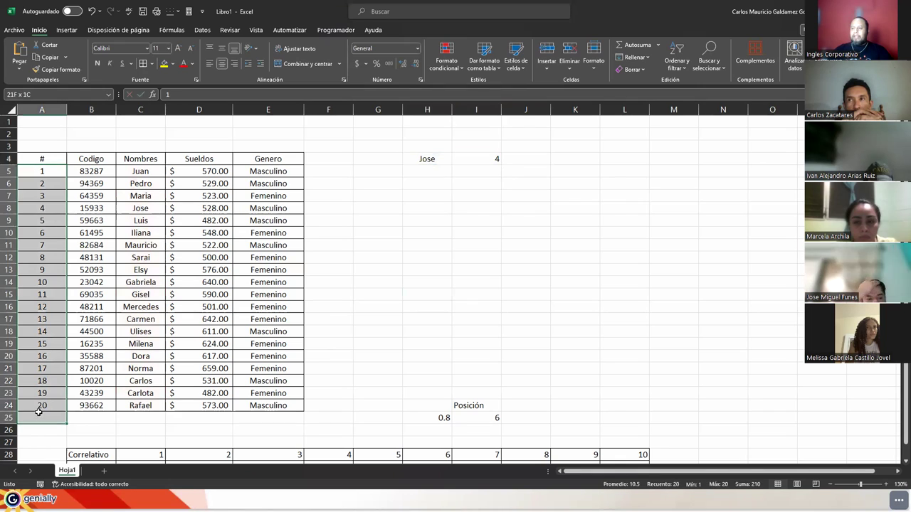
drag(78, 160, 298, 162)
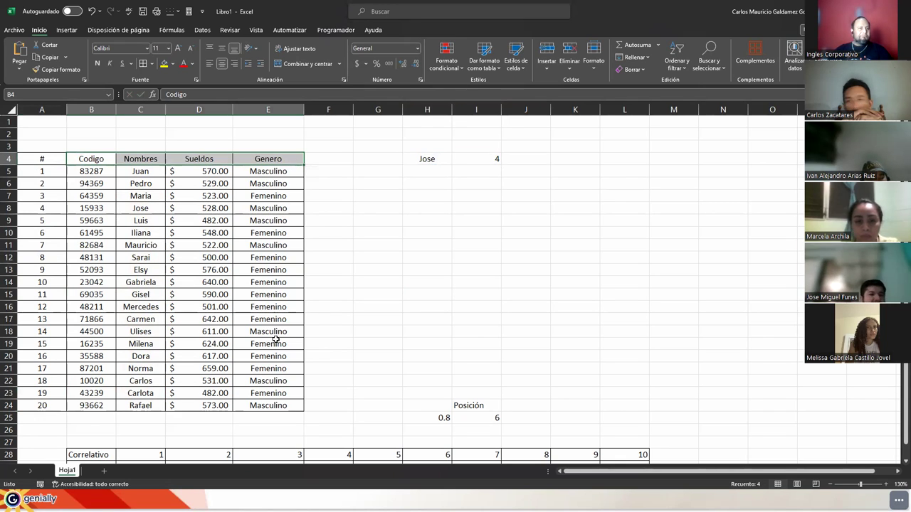
click(199, 109)
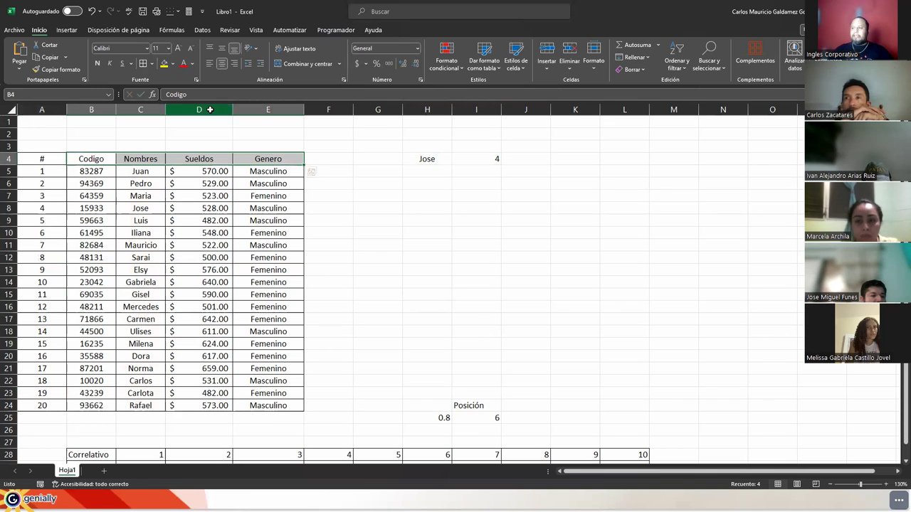
click(9, 295)
click(172, 293)
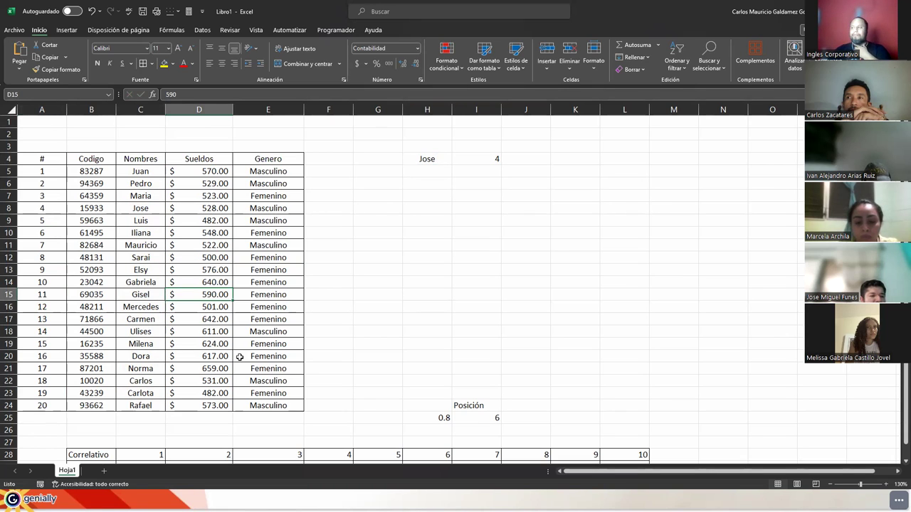
click(471, 161)
double_click(471, 161)
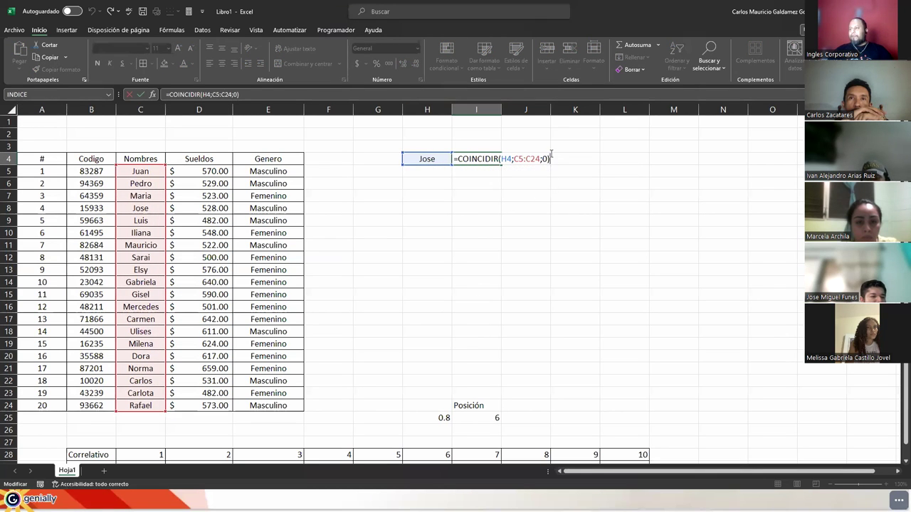
drag(456, 159, 484, 283)
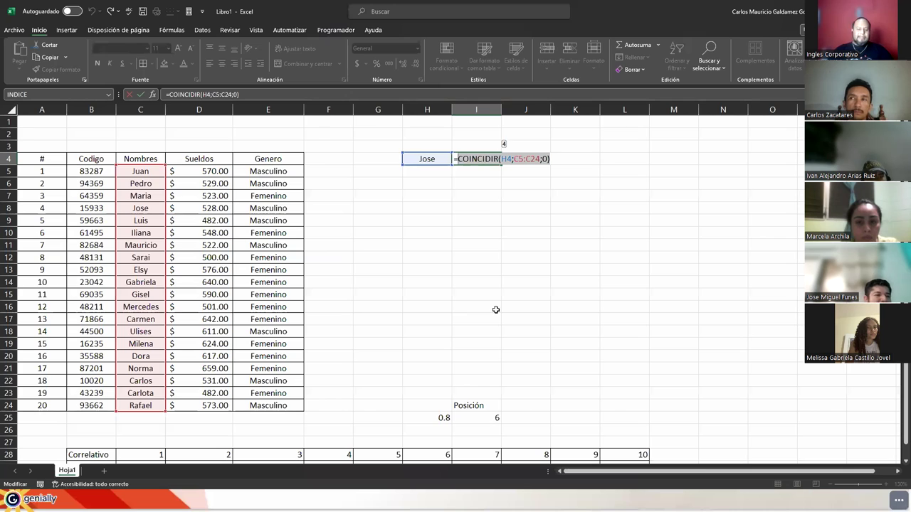
text(=INDICE()
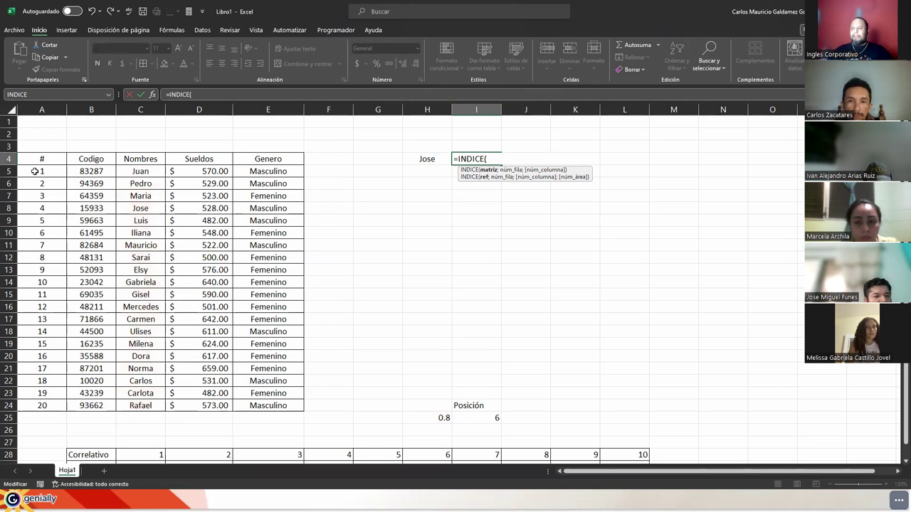
drag(34, 172, 277, 406)
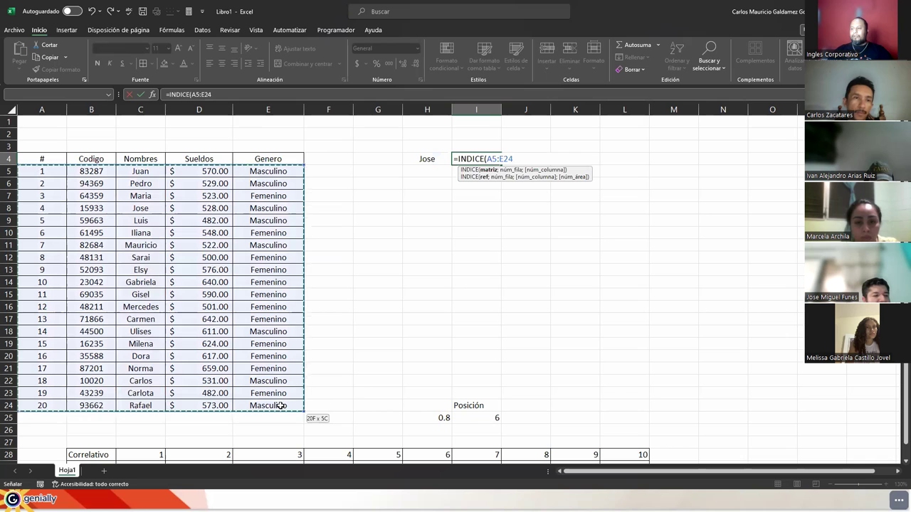
text(;)
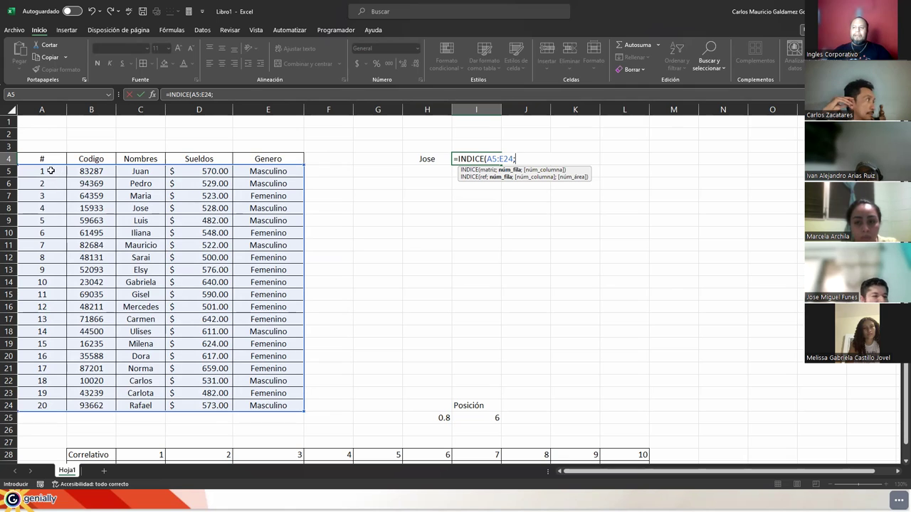
click(42, 175)
mouse_move(43, 175)
mouse_down()
mouse_move(44, 407)
mouse_move(43, 172)
mouse_up()
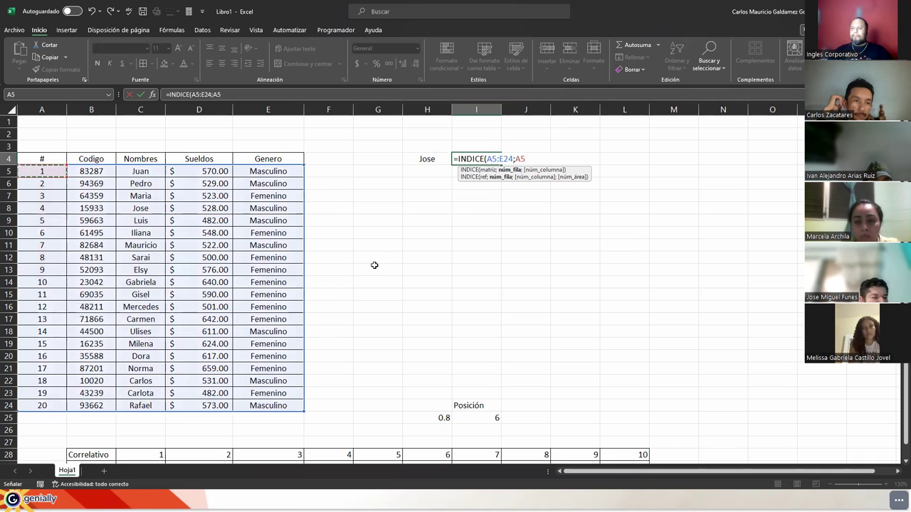
text(;)
drag(86, 159, 269, 158)
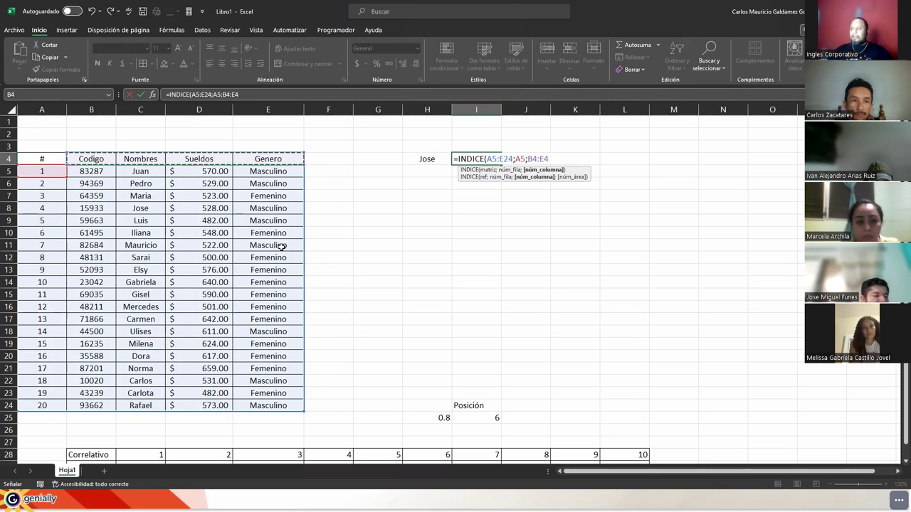
text())
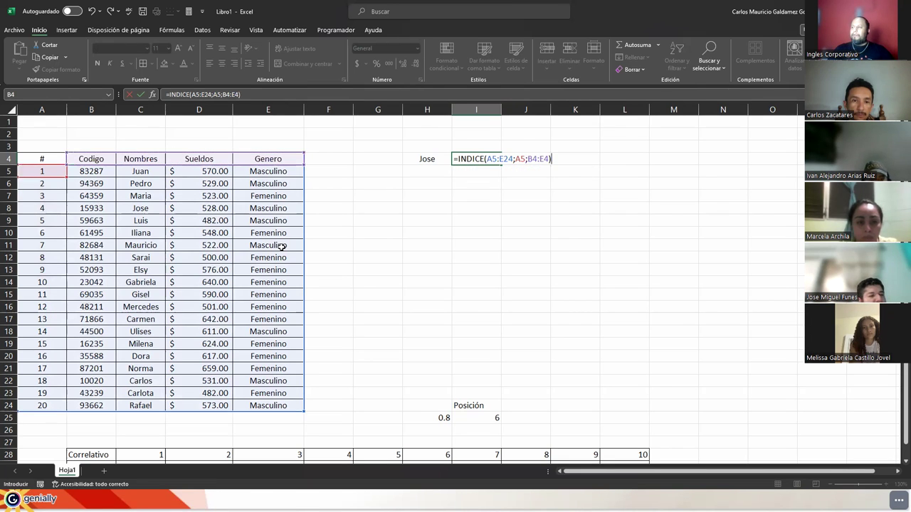
key(Return)
key(Up)
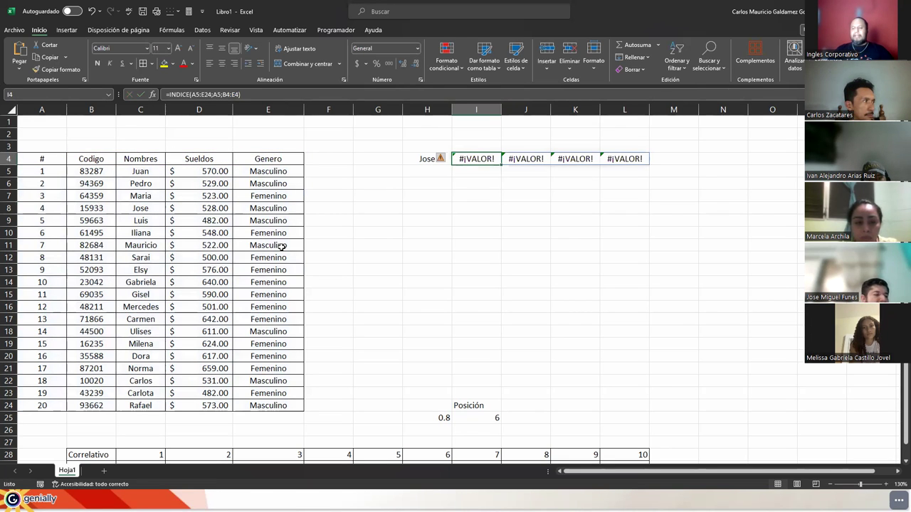
key(ctrl+z)
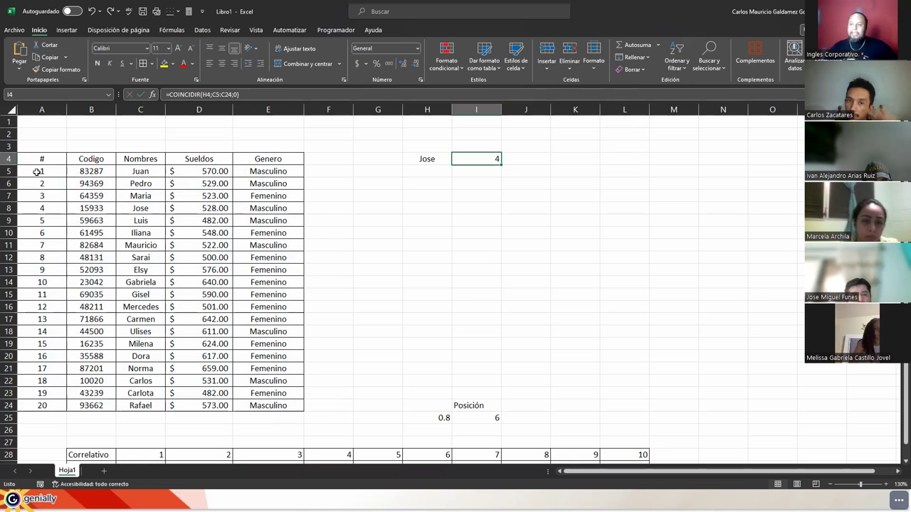
drag(41, 173, 59, 403)
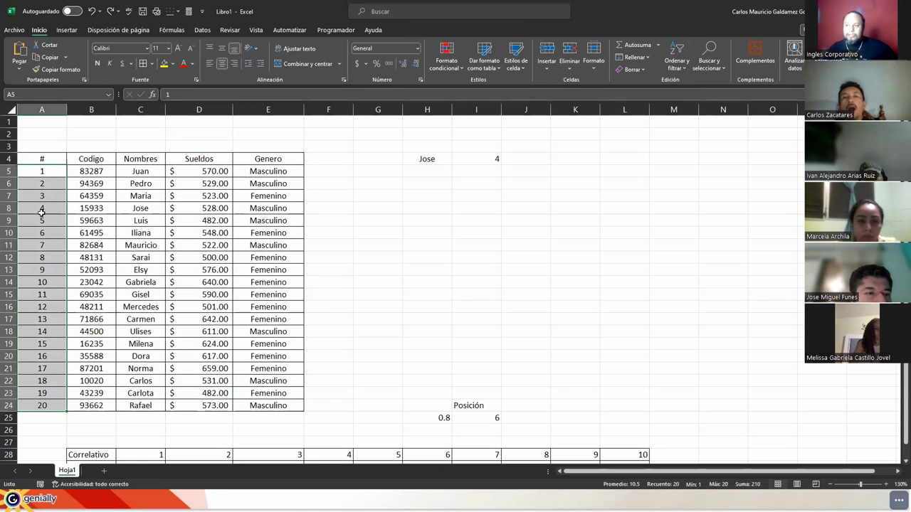
click(25, 180)
drag(24, 173, 43, 406)
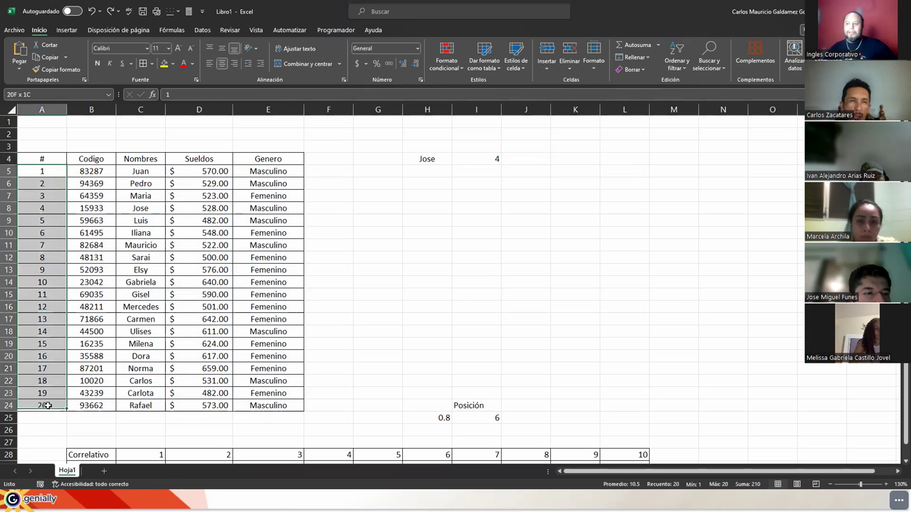
click(34, 306)
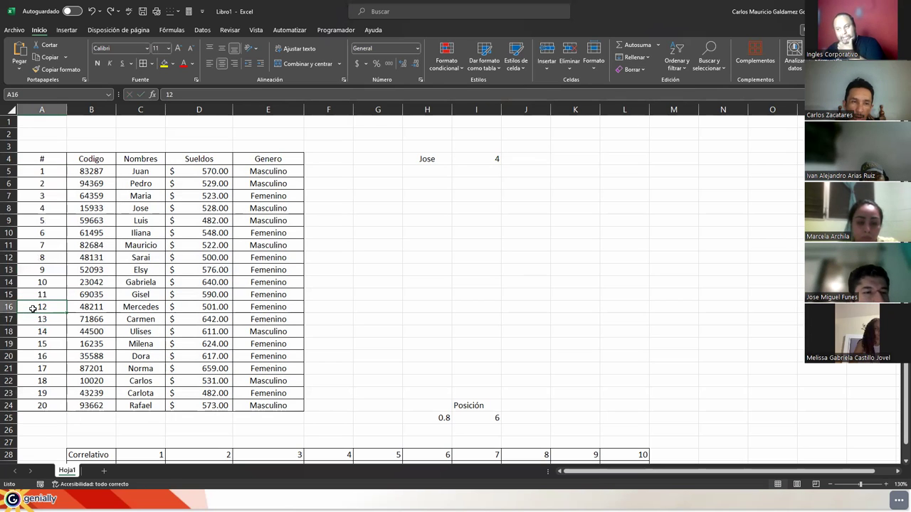
click(189, 110)
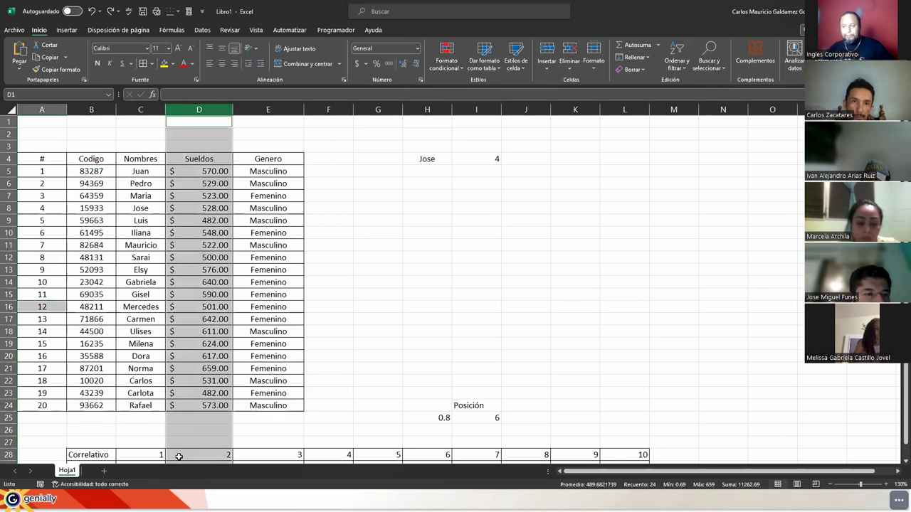
ctrl+click(10, 306)
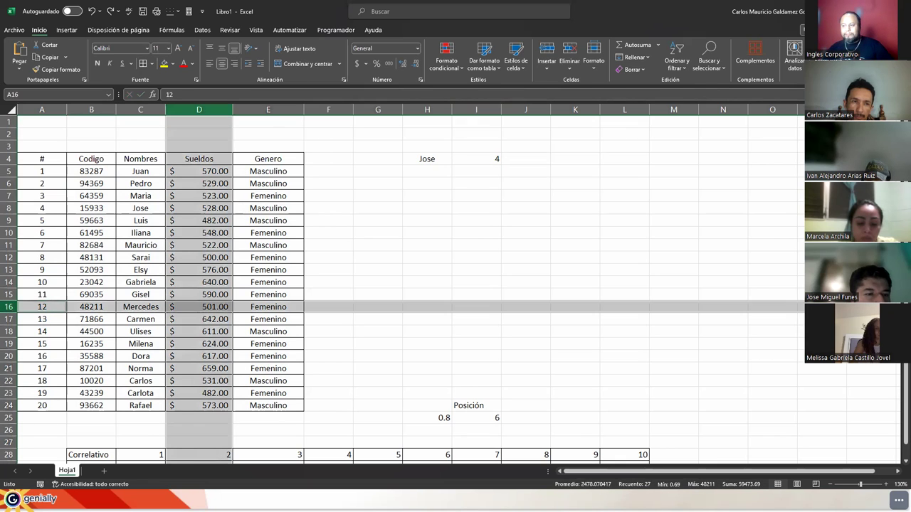
click(187, 306)
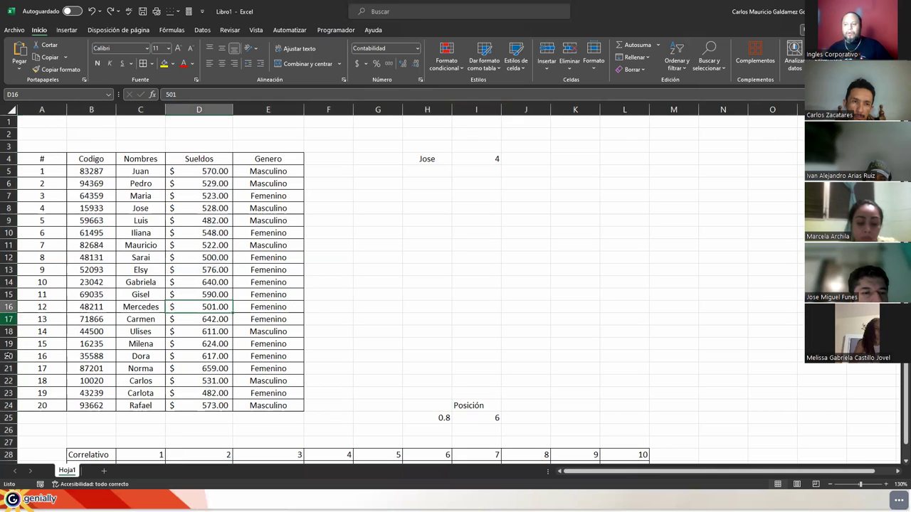
click(8, 343)
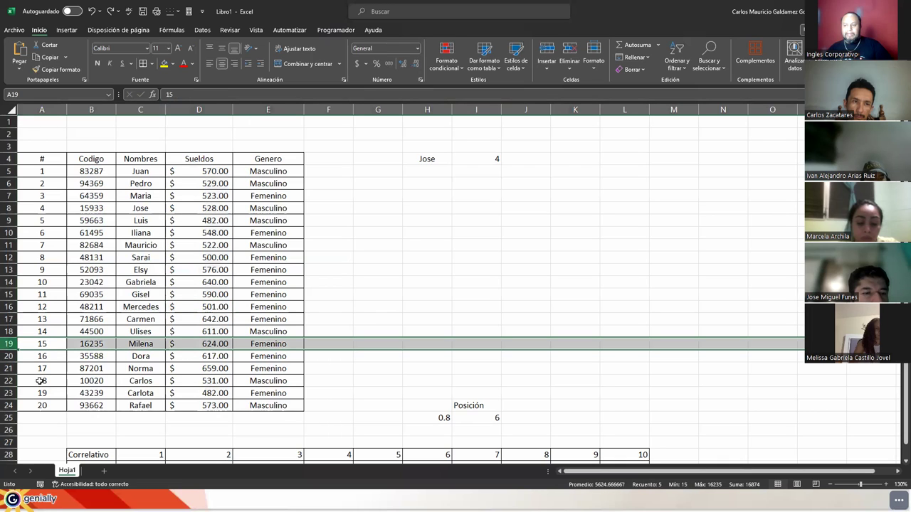
click(95, 119)
click(96, 109)
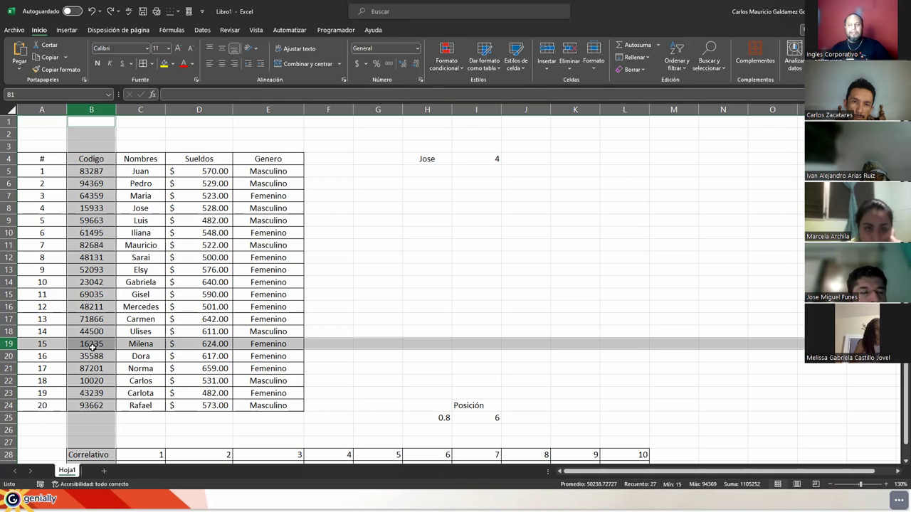
click(483, 161)
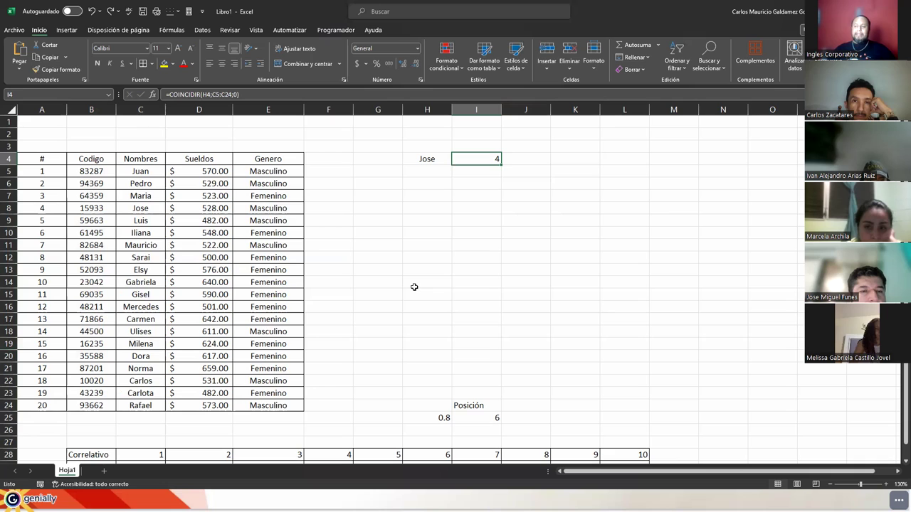
scroll(414, 286, down, 5)
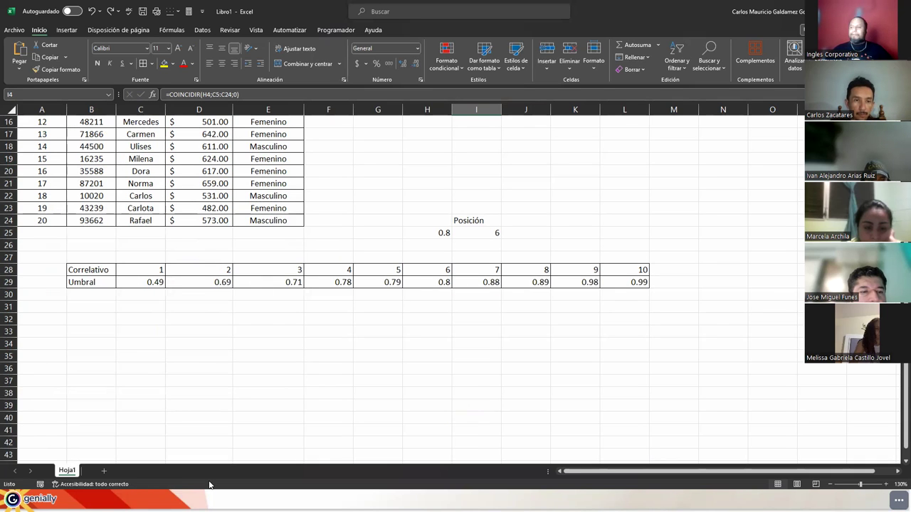
drag(75, 270, 637, 270)
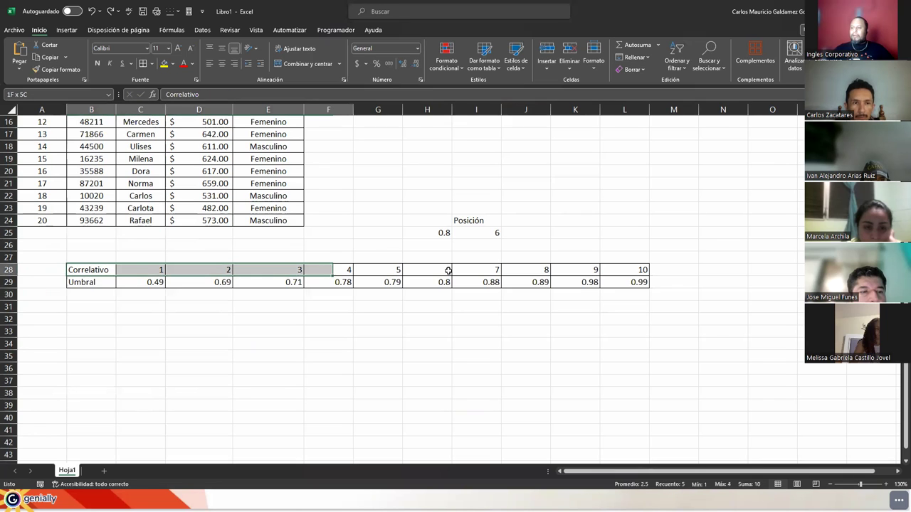
drag(78, 282, 620, 284)
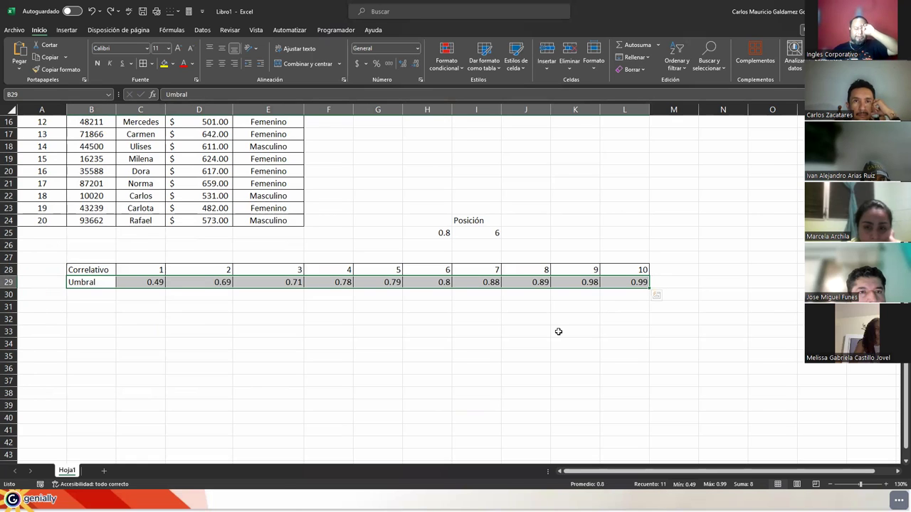
click(153, 283)
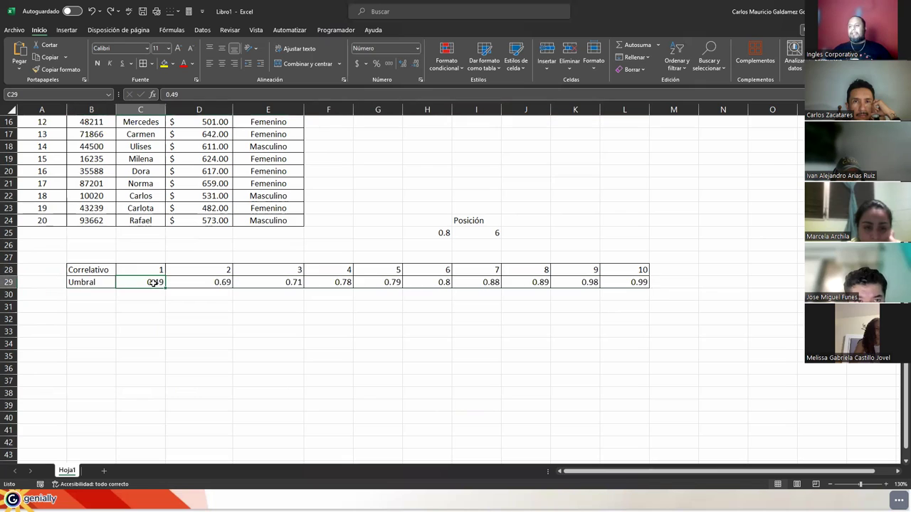
drag(153, 282, 626, 283)
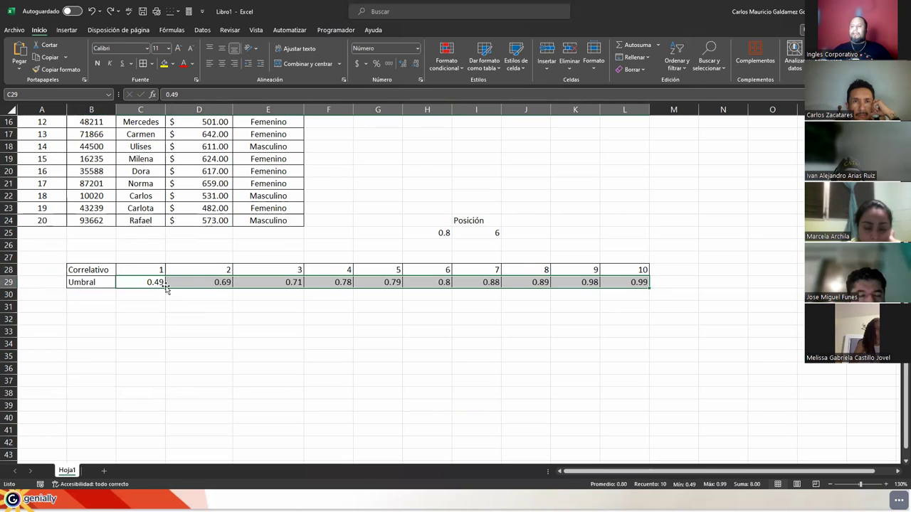
drag(141, 284, 639, 283)
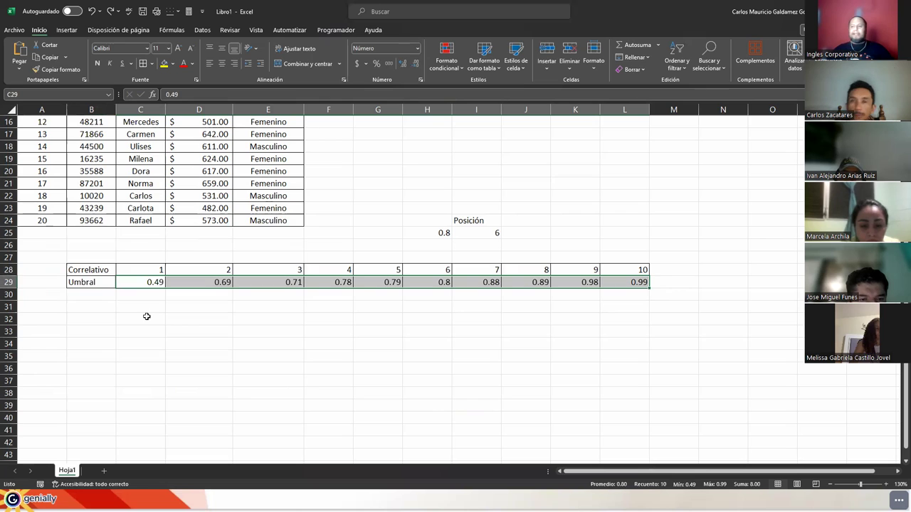
click(161, 285)
drag(154, 283, 628, 279)
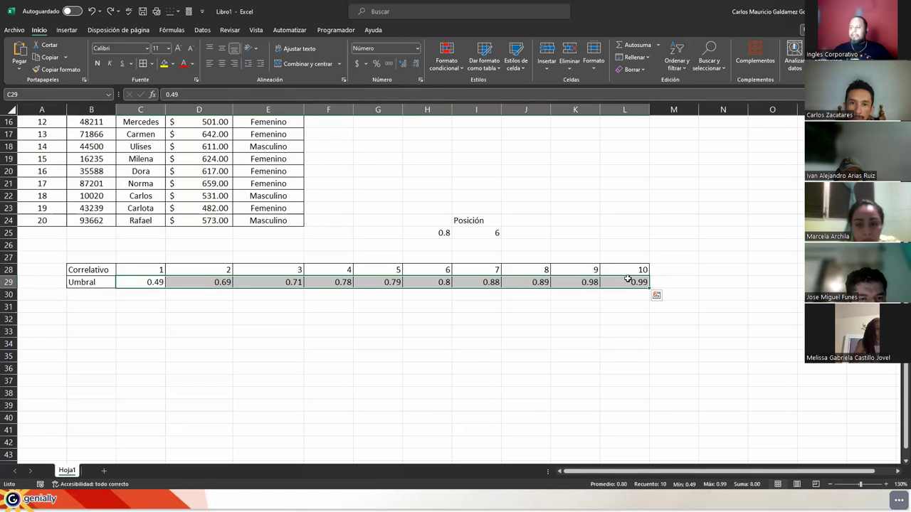
click(628, 282)
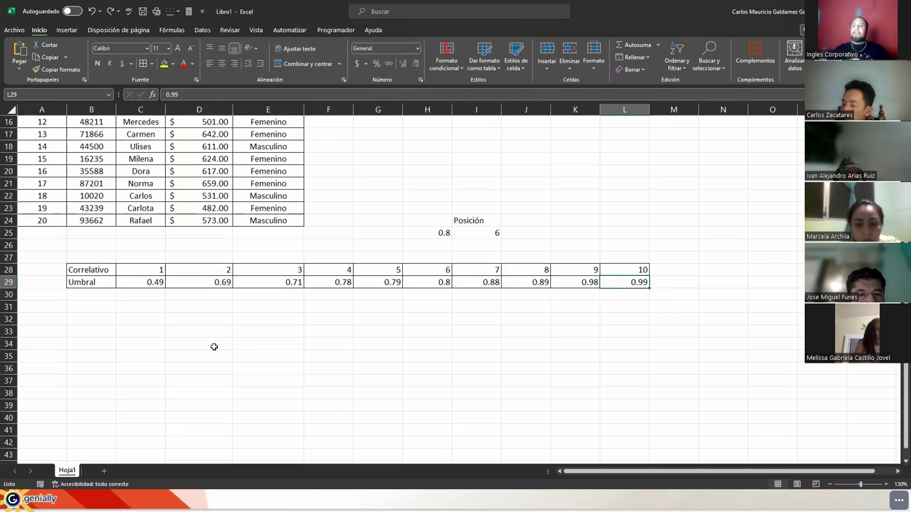
click(145, 283)
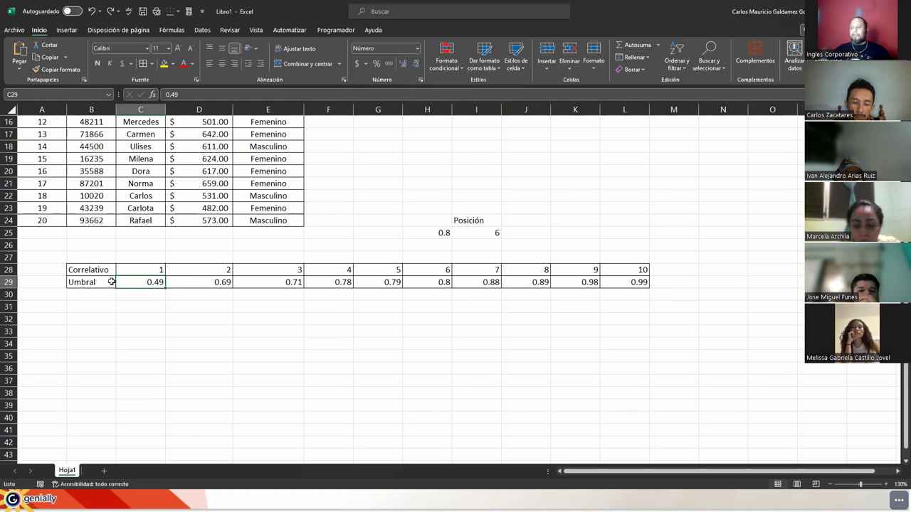
drag(134, 283, 621, 286)
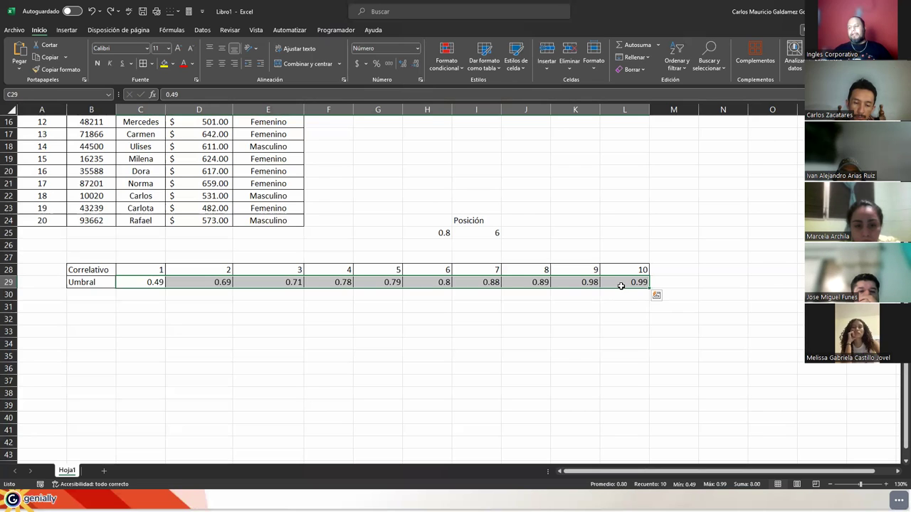
Change the lookup value in H25 from 0.8 to 0.7, then to 0.71
click(429, 235)
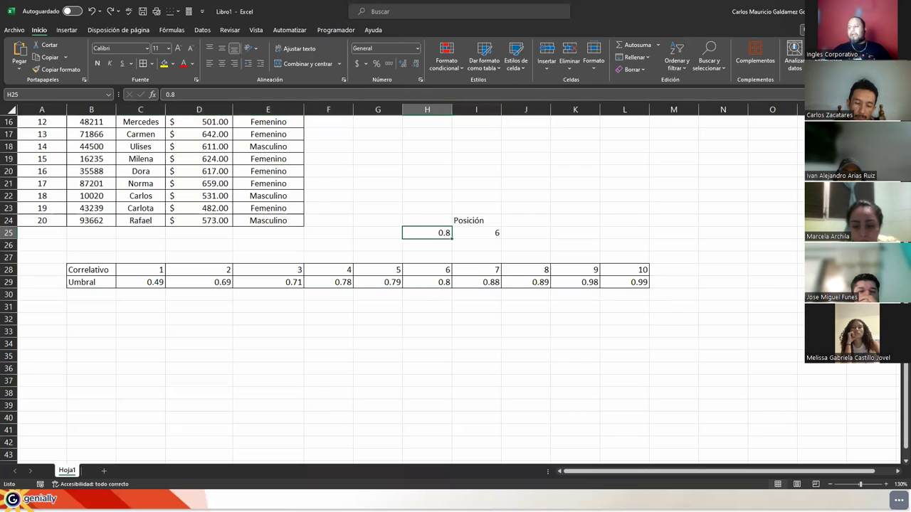
text(0.7)
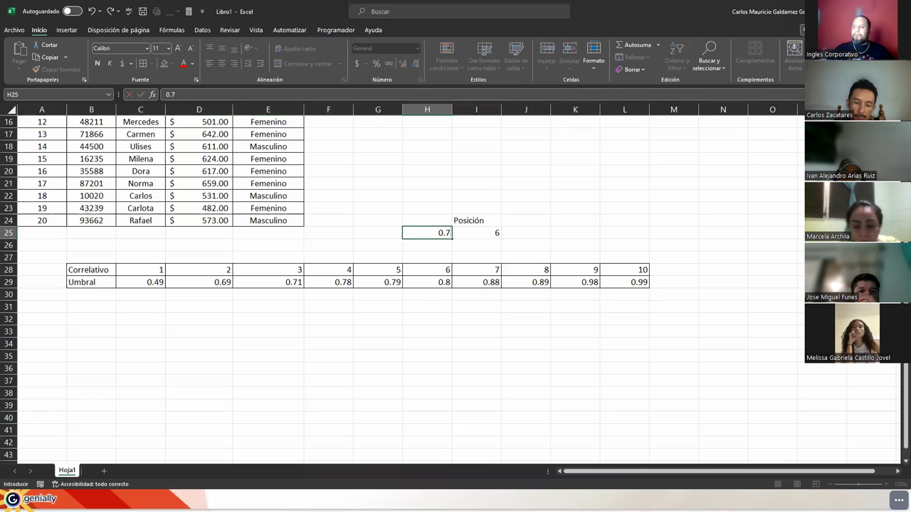
key(Return)
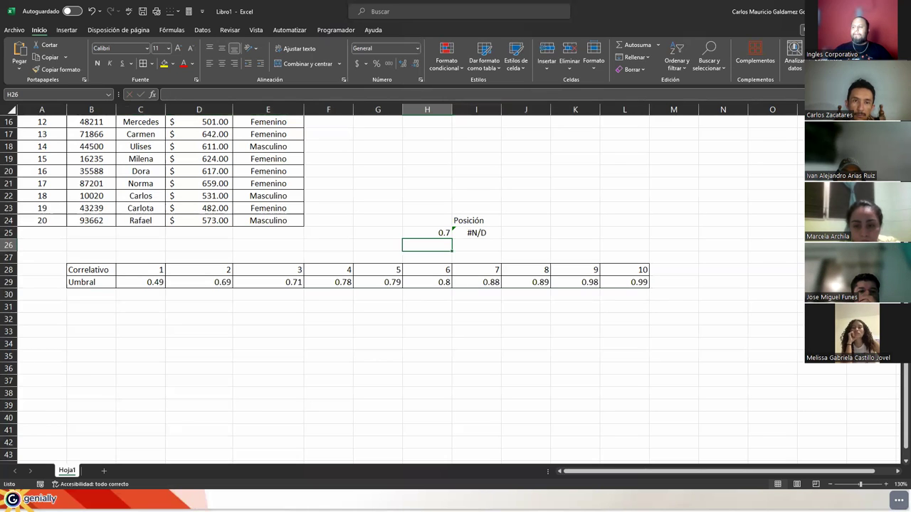
click(427, 233)
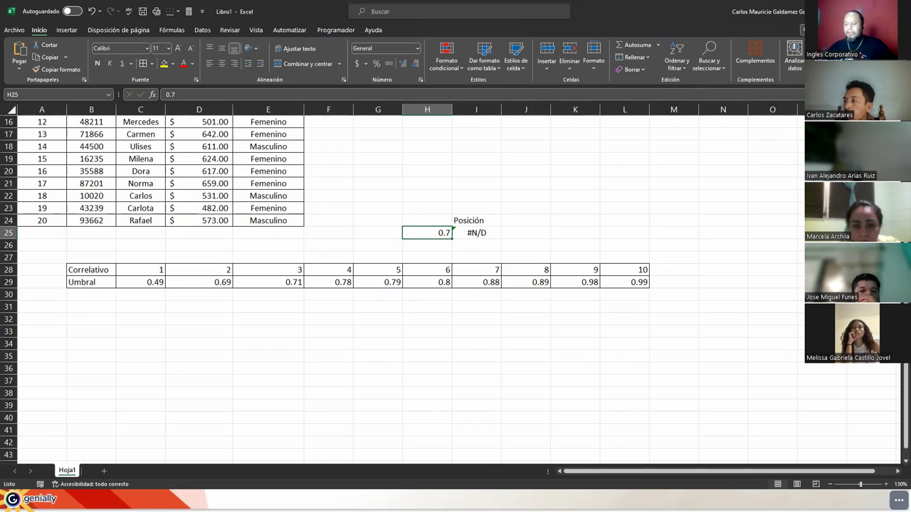
text(0.71)
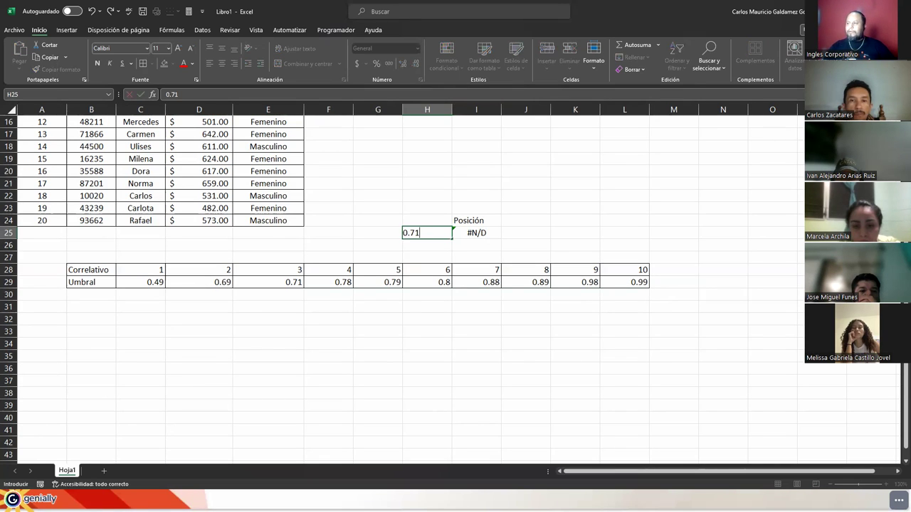
key(Return)
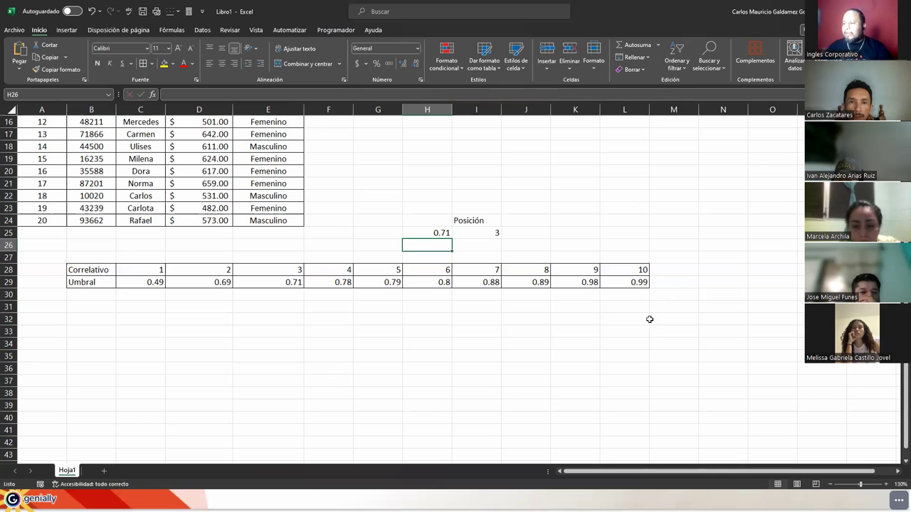
Highlight threshold 0.71 with its number 3 and the Correlativo numbers 1 to 10
drag(272, 270, 272, 283)
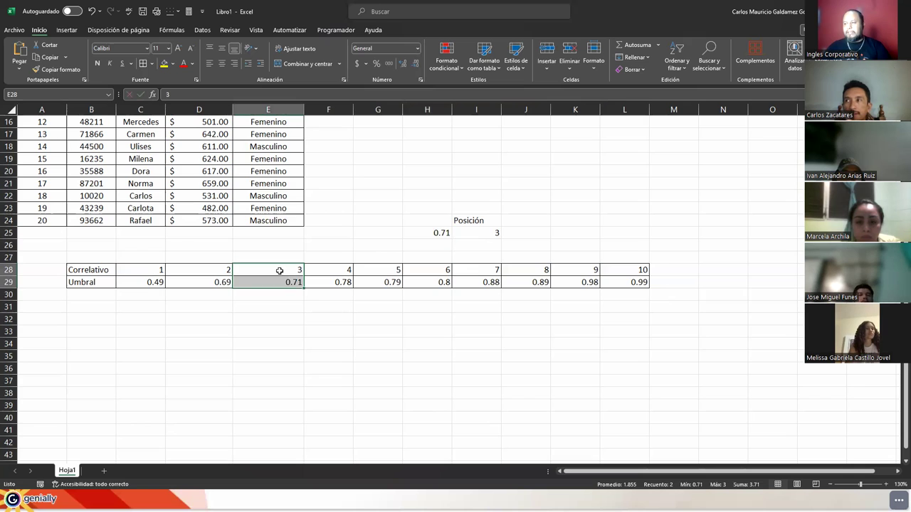
drag(153, 272, 630, 270)
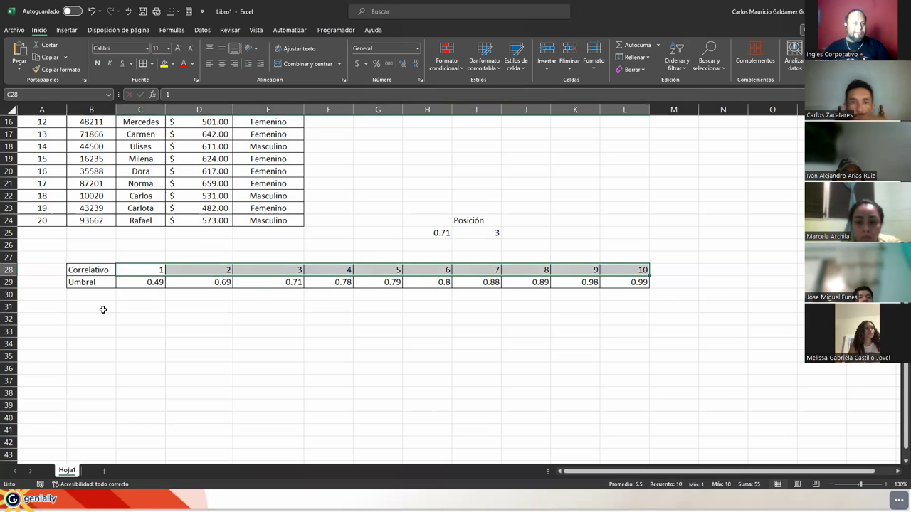
click(146, 270)
click(626, 270)
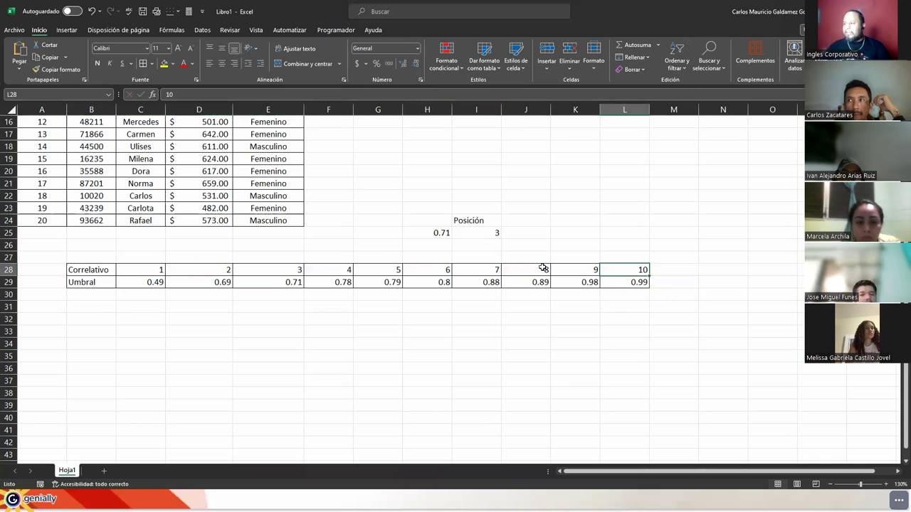
Enter 0.49 and then 0.99 as the lookup value in H25
click(445, 233)
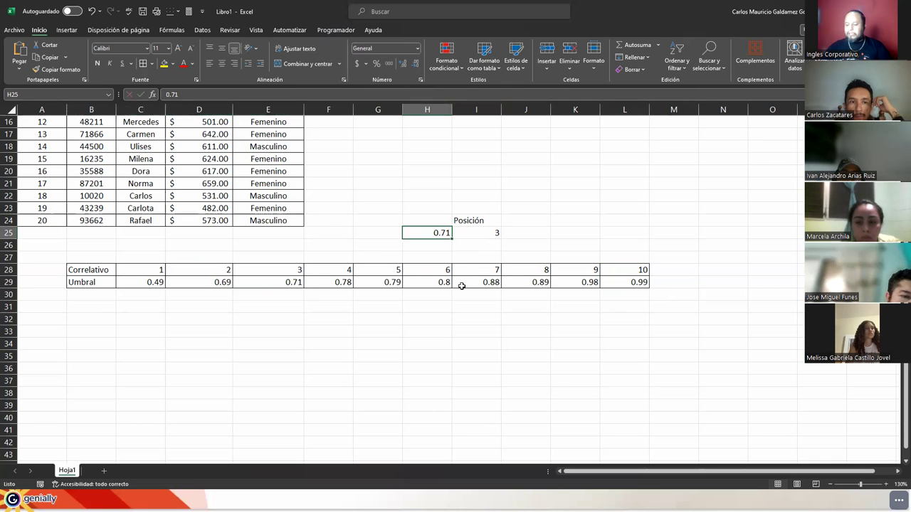
text(0.)
key(ctrl+Return)
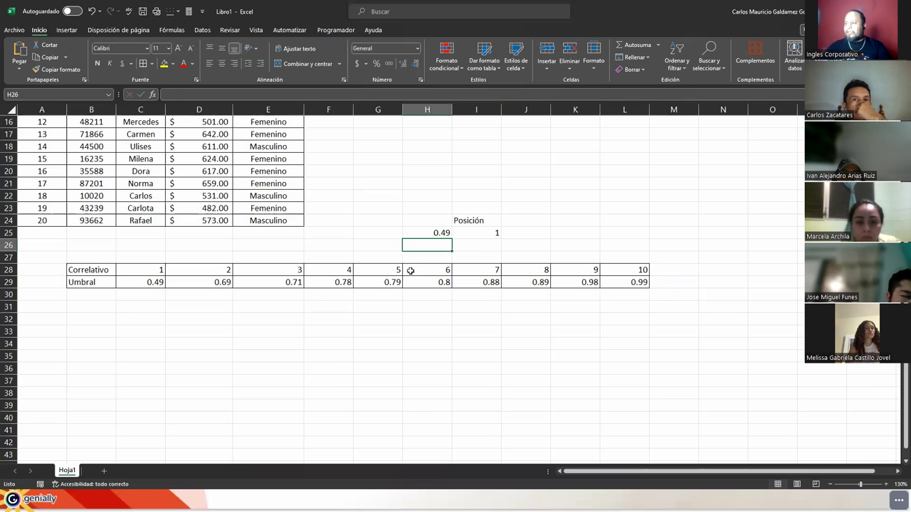
text(0.99)
key(Return)
Check that I25 returns 10 by highlighting the last Umbral 0.99 and Correlativo numbers
click(620, 283)
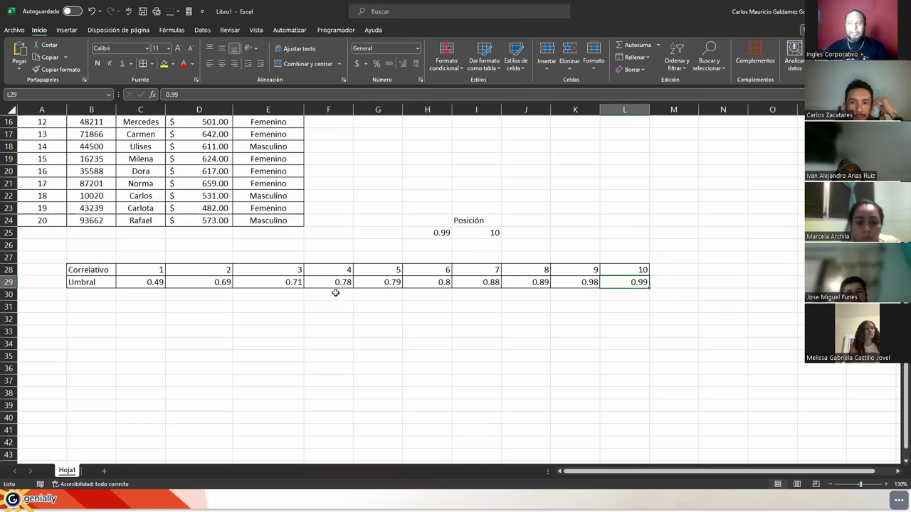
drag(143, 270, 646, 270)
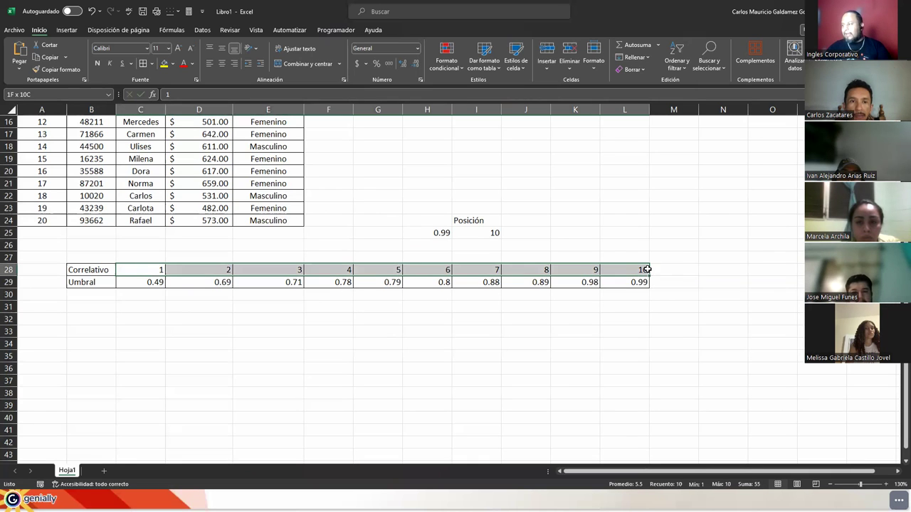
click(260, 341)
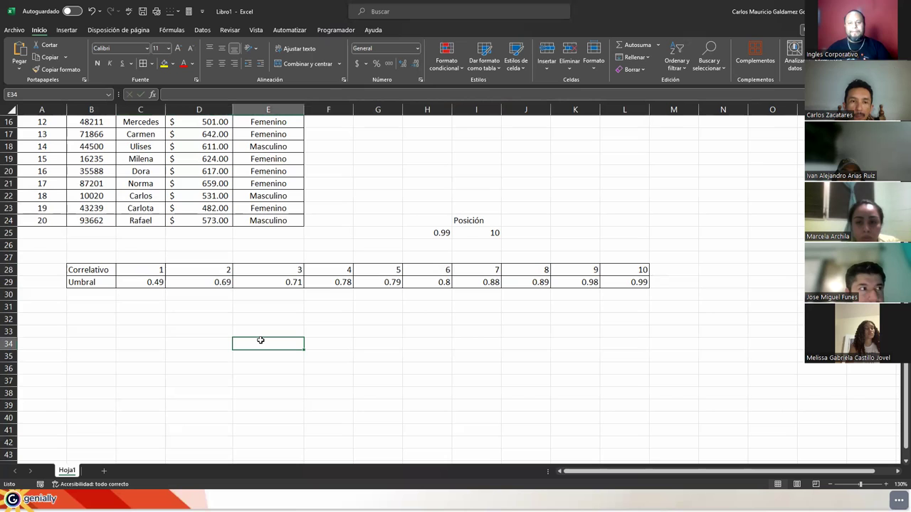
click(468, 232)
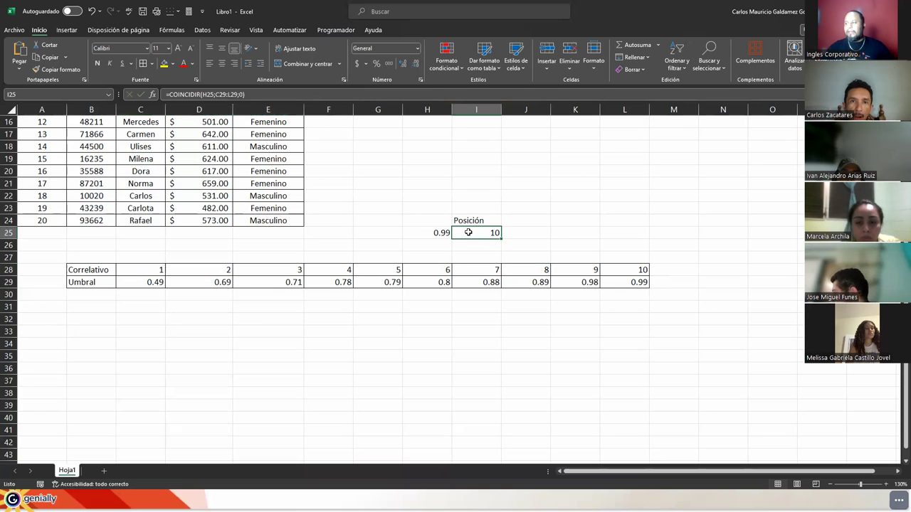
double_click(468, 232)
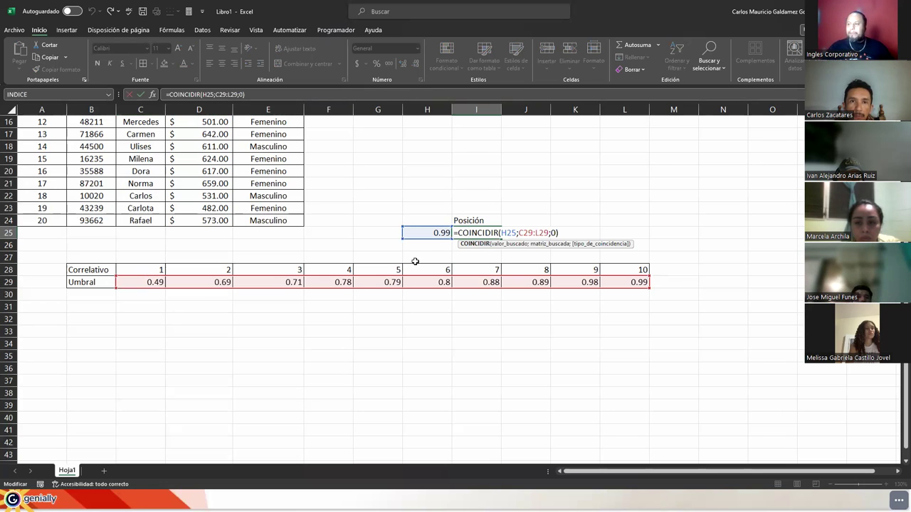
scroll(415, 261, up, 5)
click(202, 171)
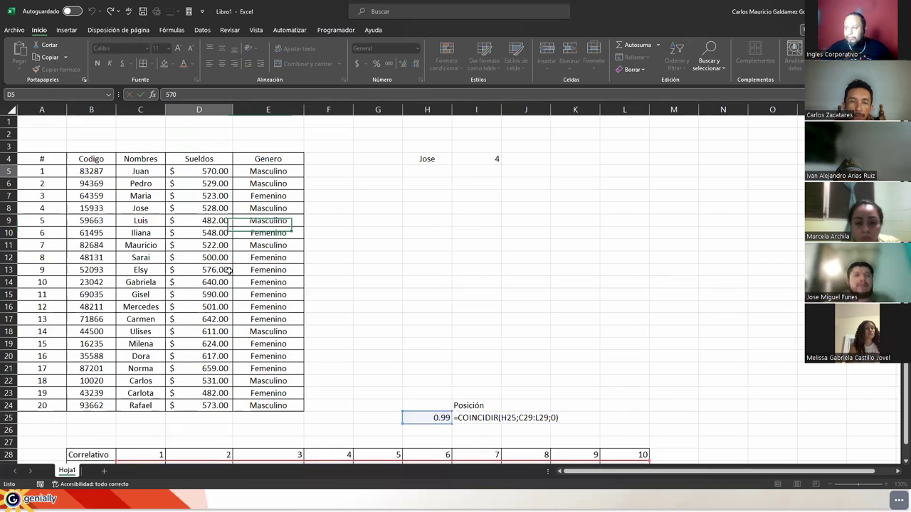
drag(229, 270, 268, 405)
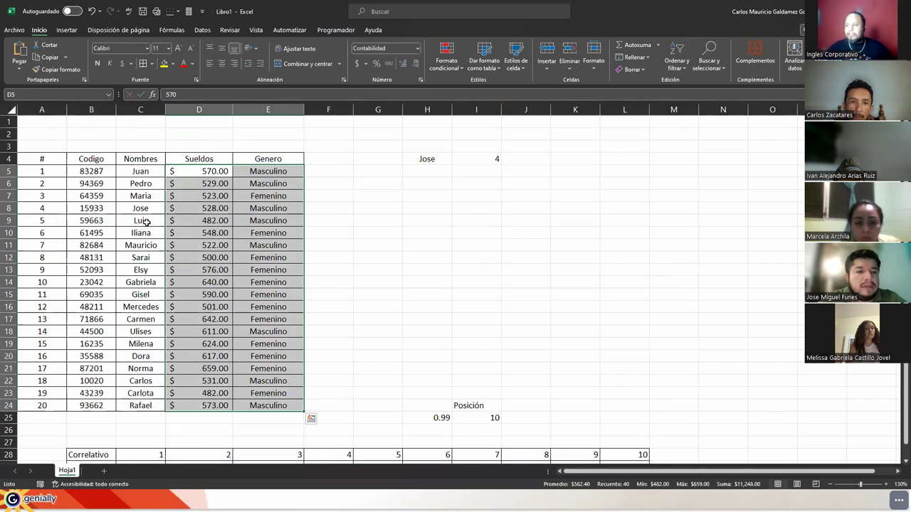
click(209, 338)
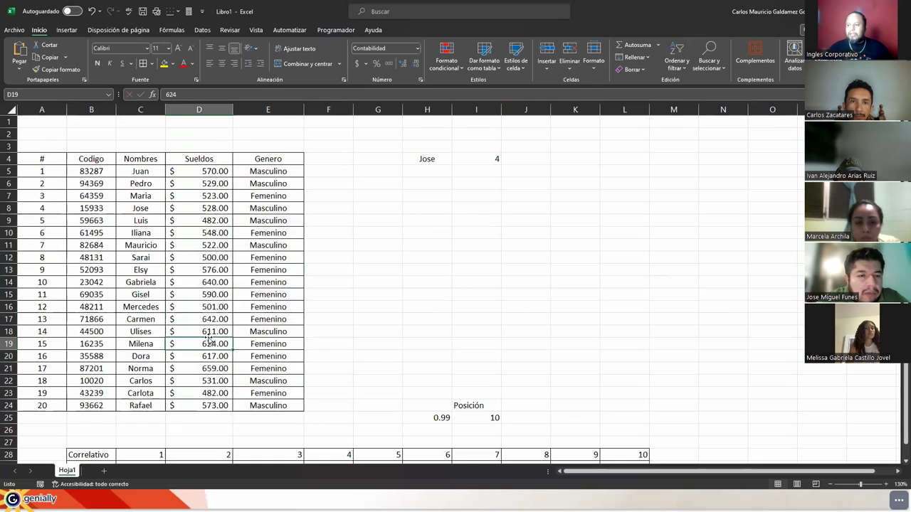
scroll(178, 299, down, 5)
mouse_move(136, 271)
mouse_down()
mouse_move(587, 292)
mouse_move(636, 280)
mouse_up()
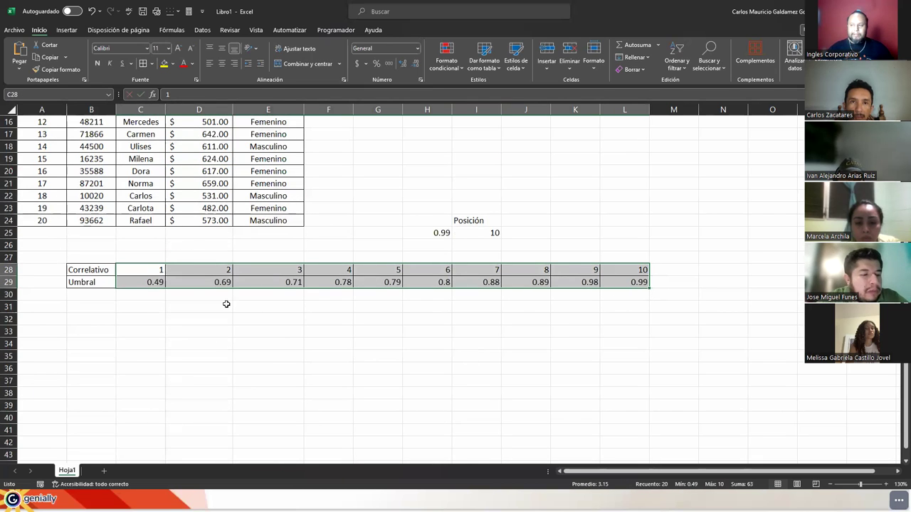
drag(154, 281, 626, 282)
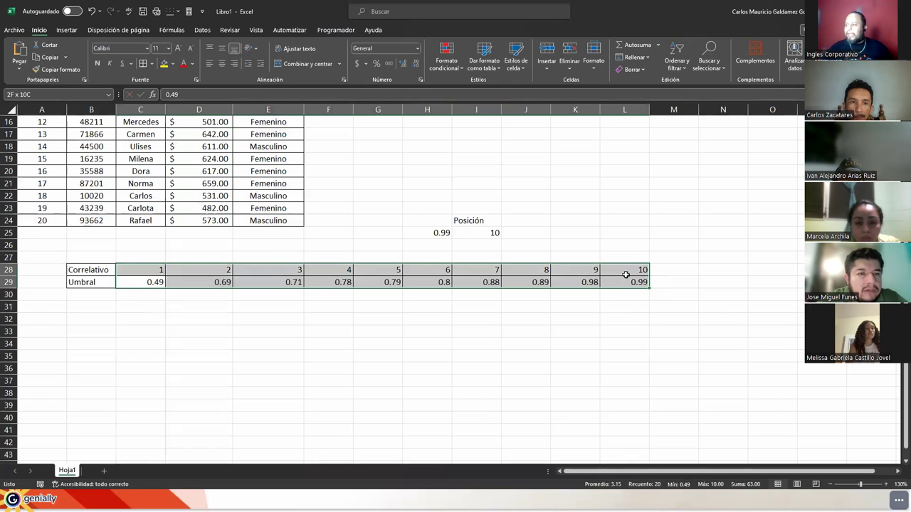
scroll(308, 291, up, 5)
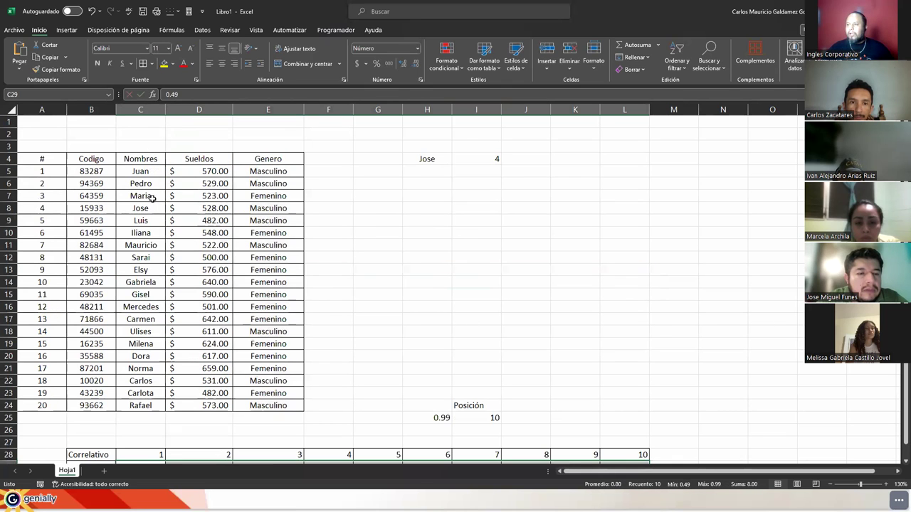
drag(151, 171, 151, 406)
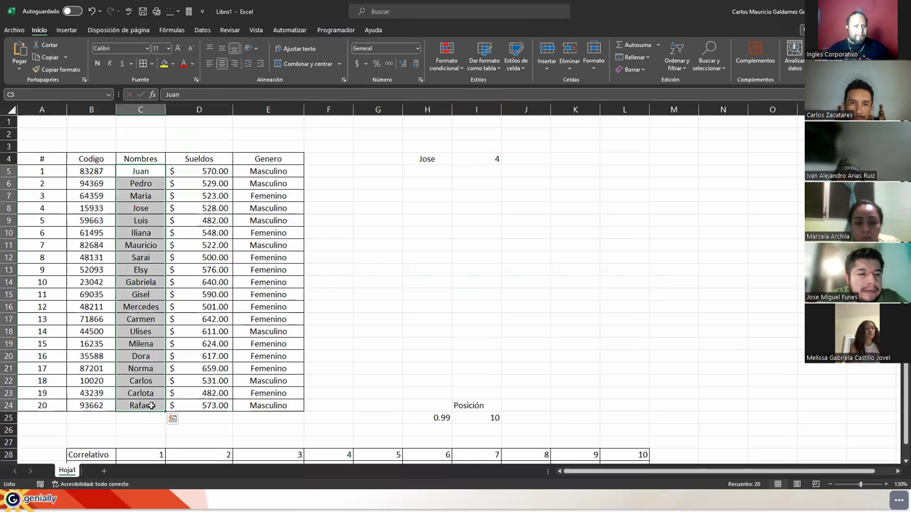
click(232, 330)
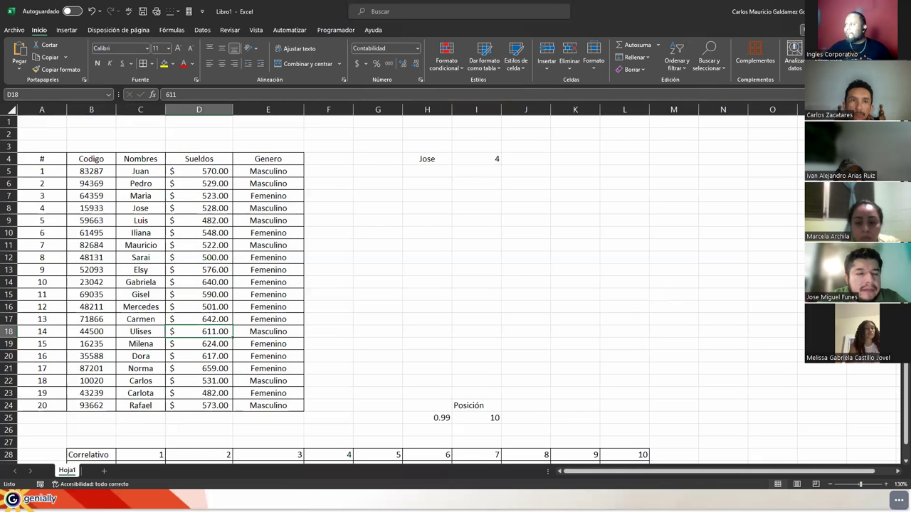
Return to Genially, step ahead to the arguments screenshot, then back to the arguments text slide
key(alt+Tab)
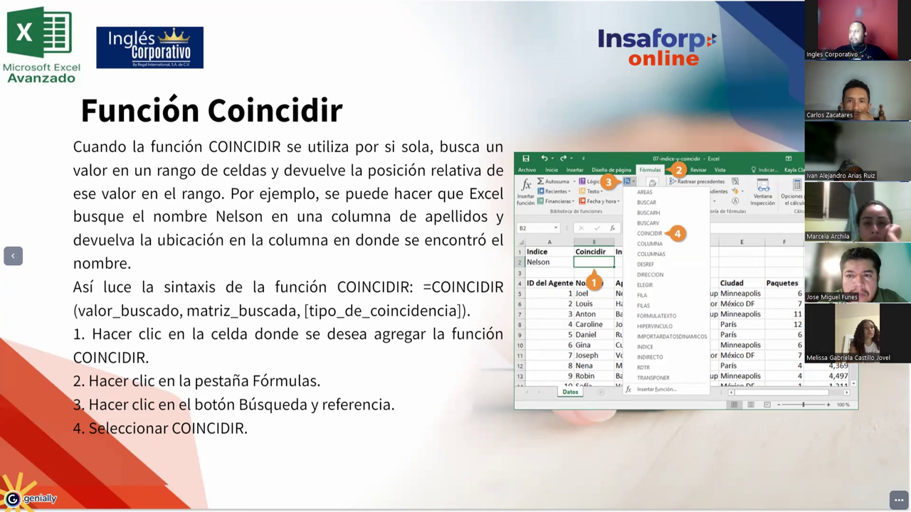
key(Right)
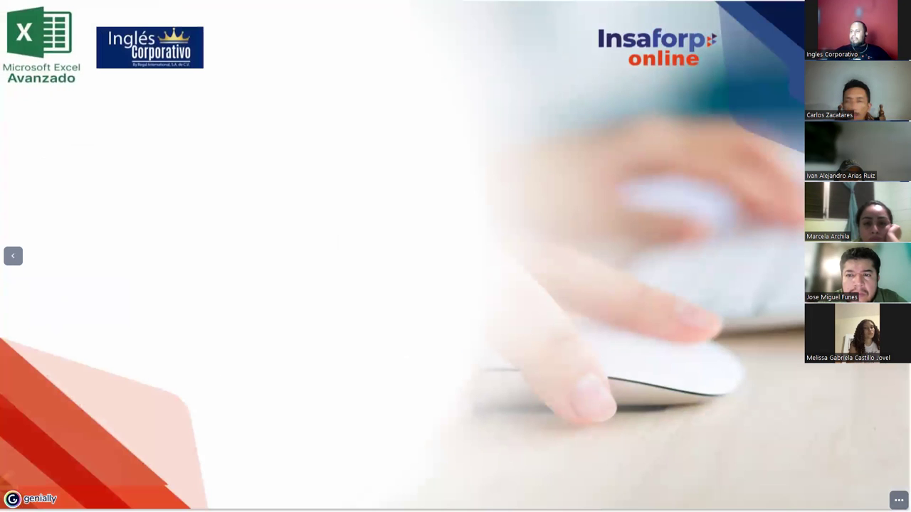
key(Right)
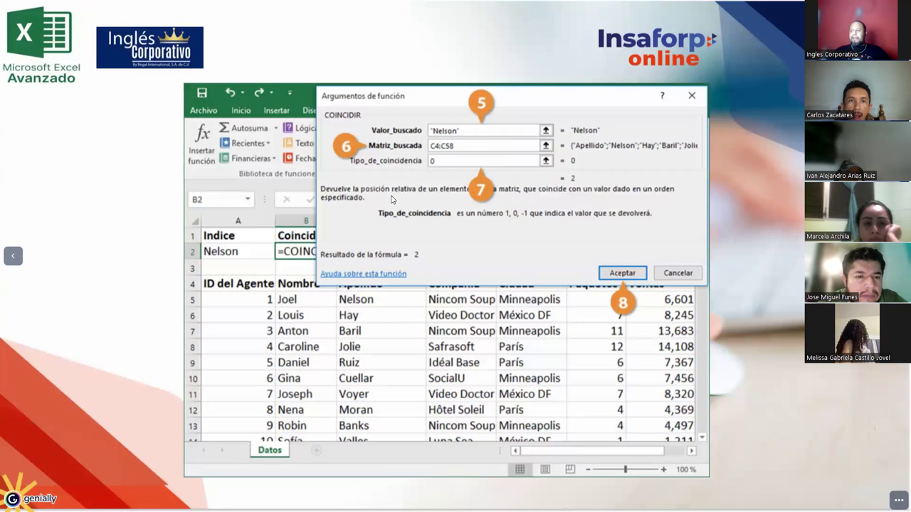
click(16, 259)
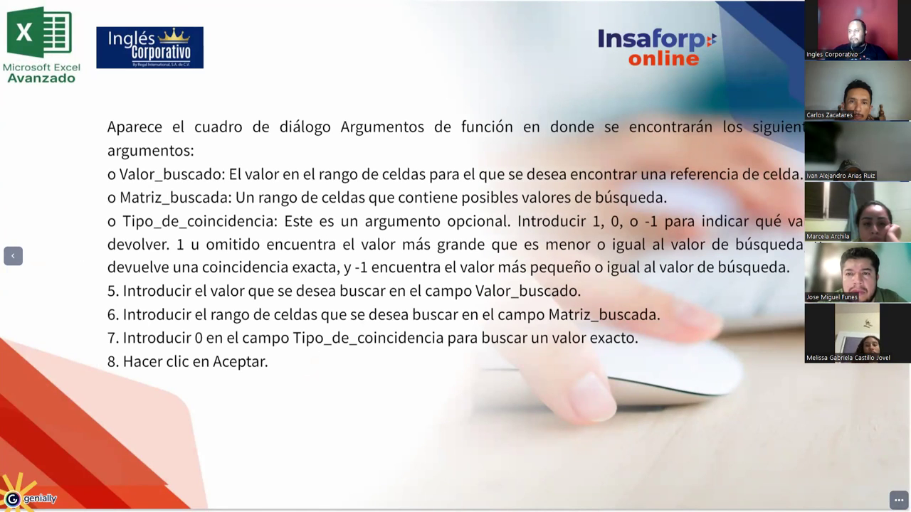
Highlight Valor_buscado, Matriz_buscada and Tipo_de_coincidencia on the slide, one after another
drag(120, 178, 225, 178)
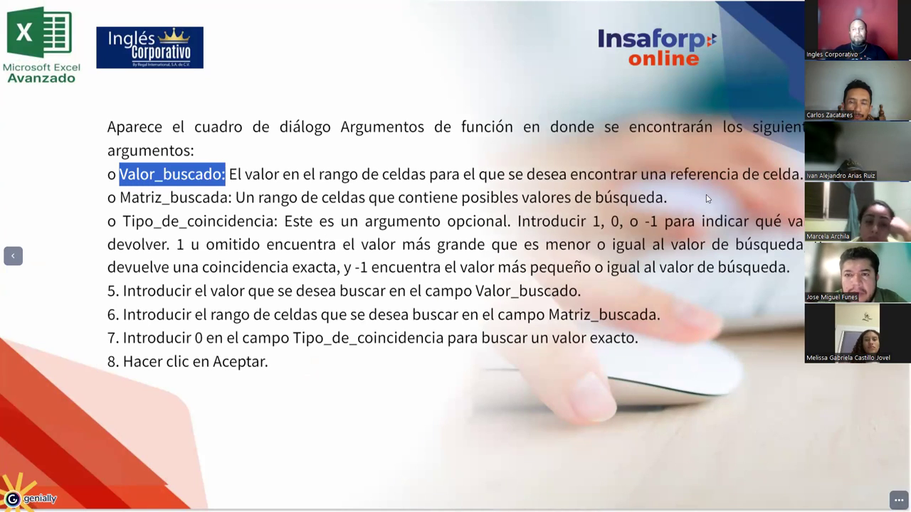
drag(119, 202, 225, 204)
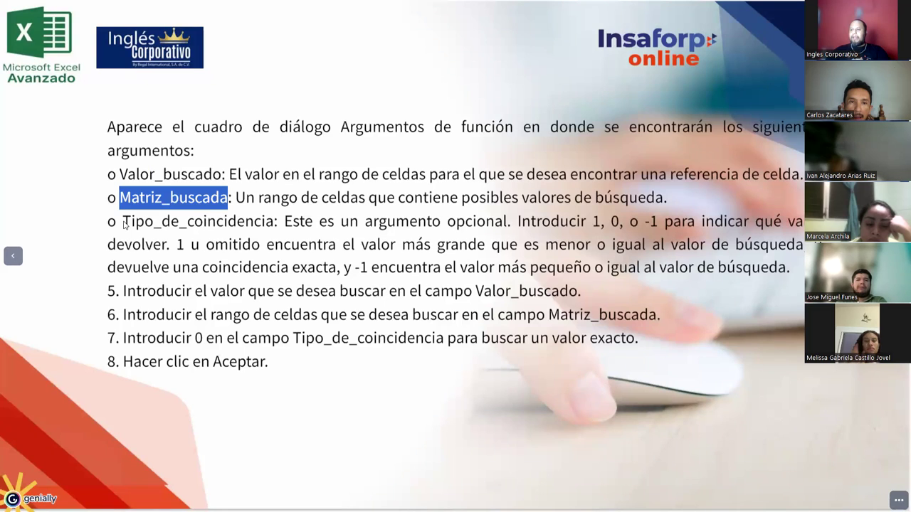
drag(124, 223, 277, 223)
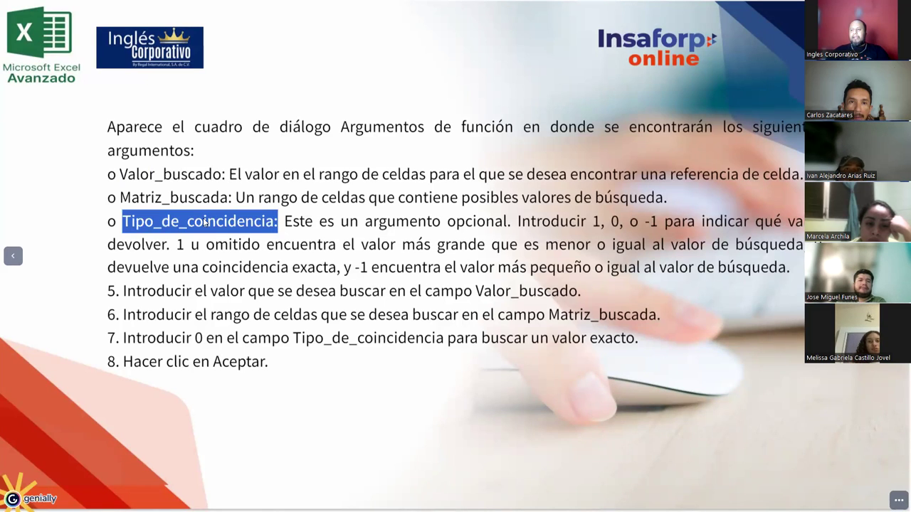
click(204, 223)
drag(123, 223, 282, 230)
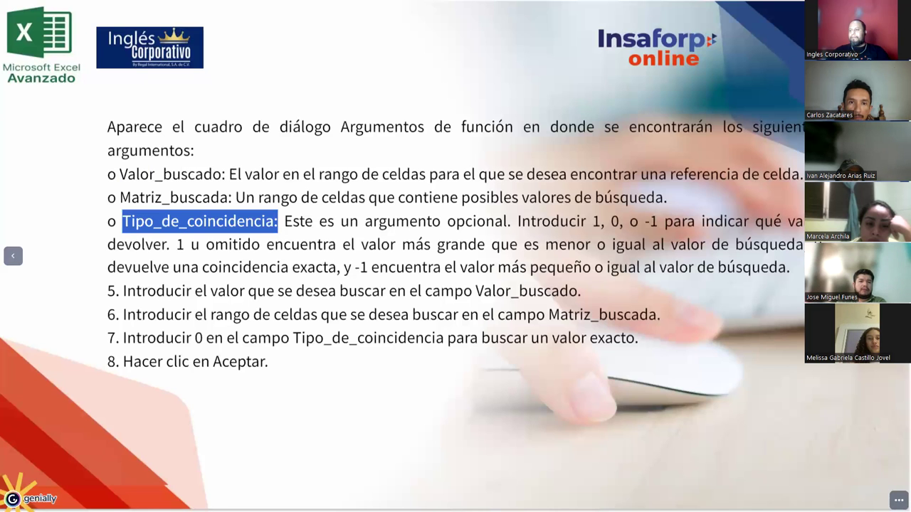
Advance to the Función Concatenar slide and start typing in a new text box below the syntax
key(Right)
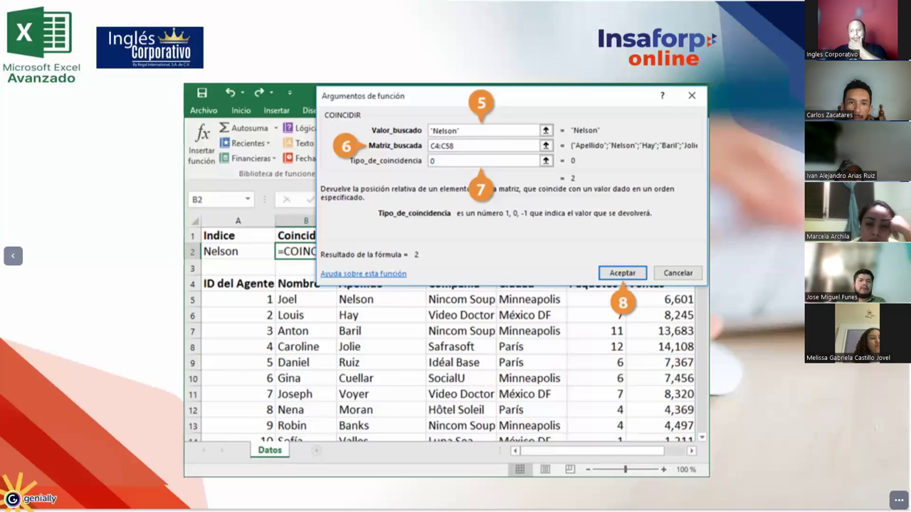
key(Right)
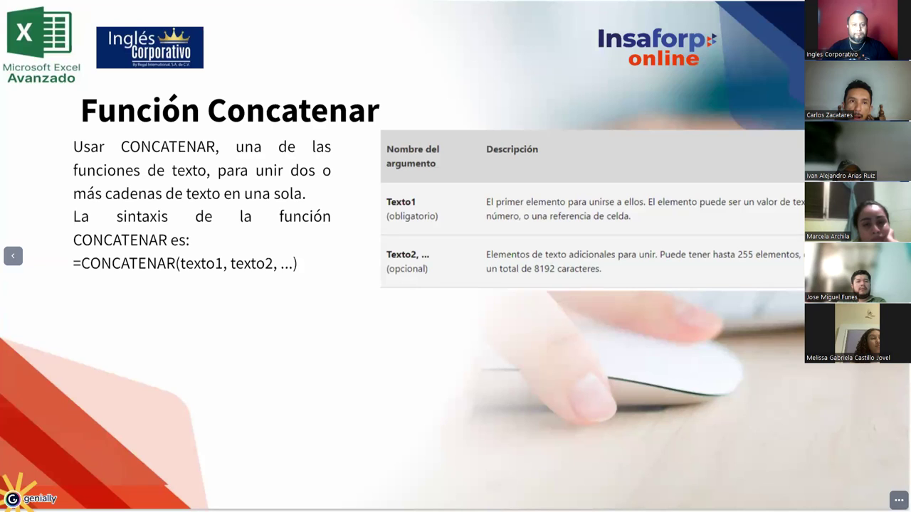
click(250, 315)
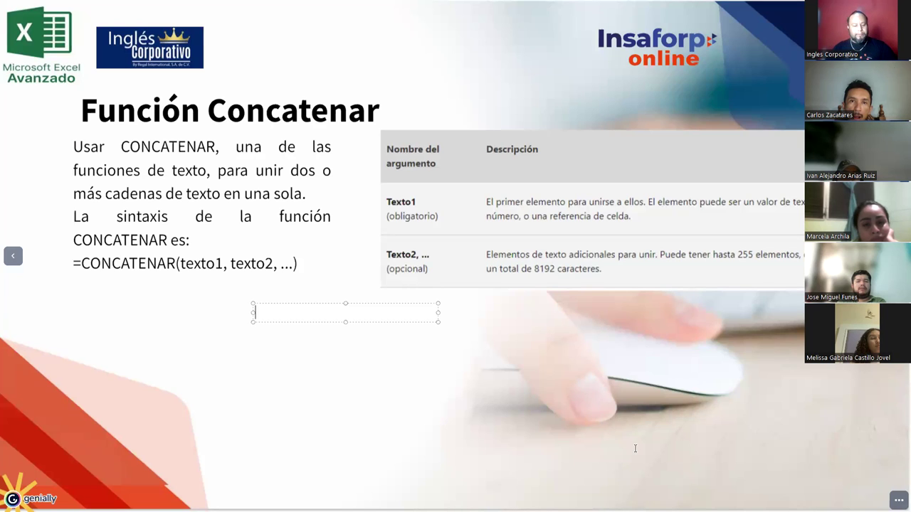
text(A1)
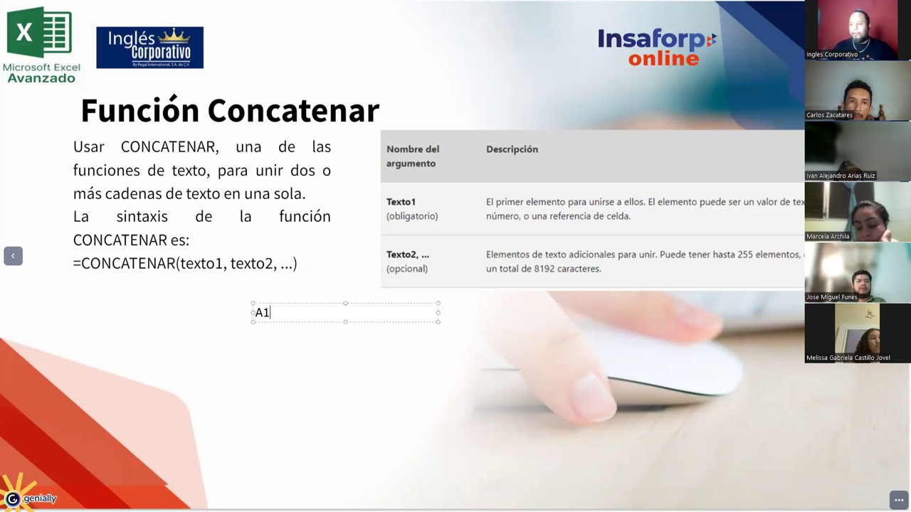
text(HOL)
Type the example lines A1 Hola, A2 Mundo, B5 =concatenar(A1;" ";A2) and result Hola Mundo
key(BackSpace)
key(BackSpace)
text(ola)
key(Return)
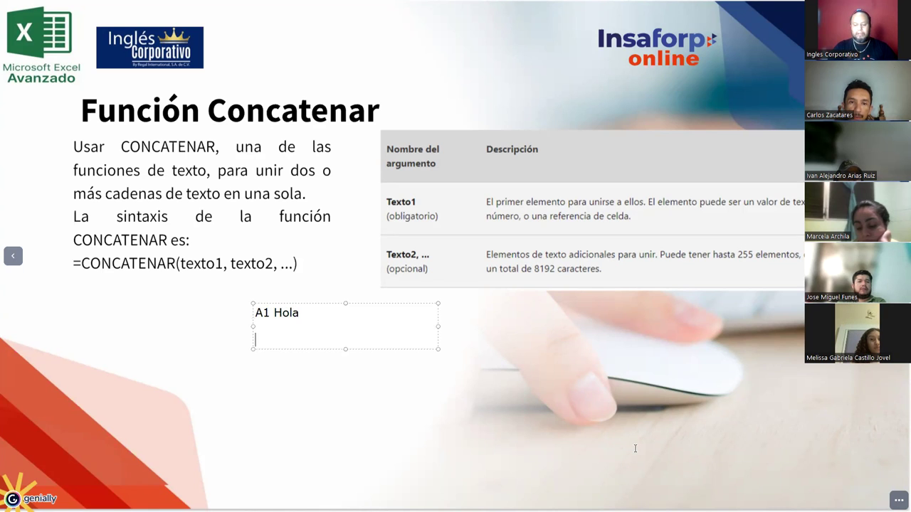
text(A2 )
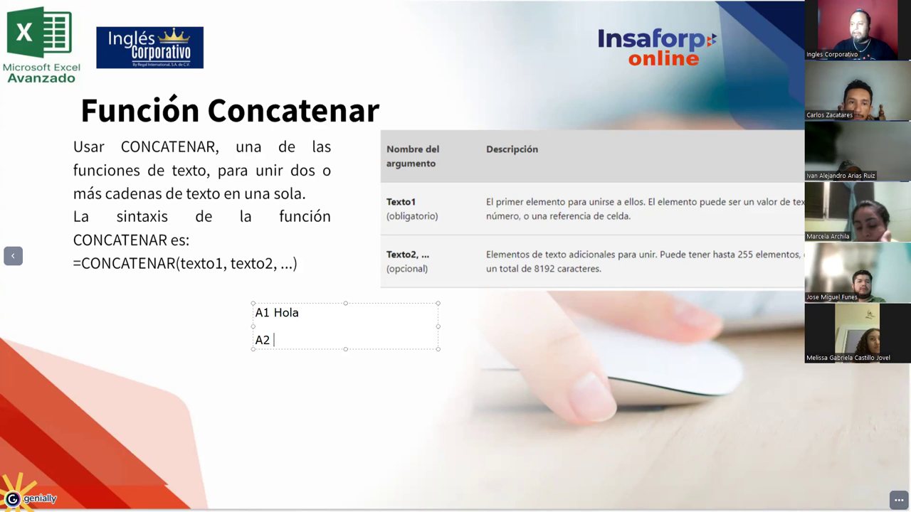
text(Mundo)
key(Return)
key(Return)
key(Return)
text(B5)
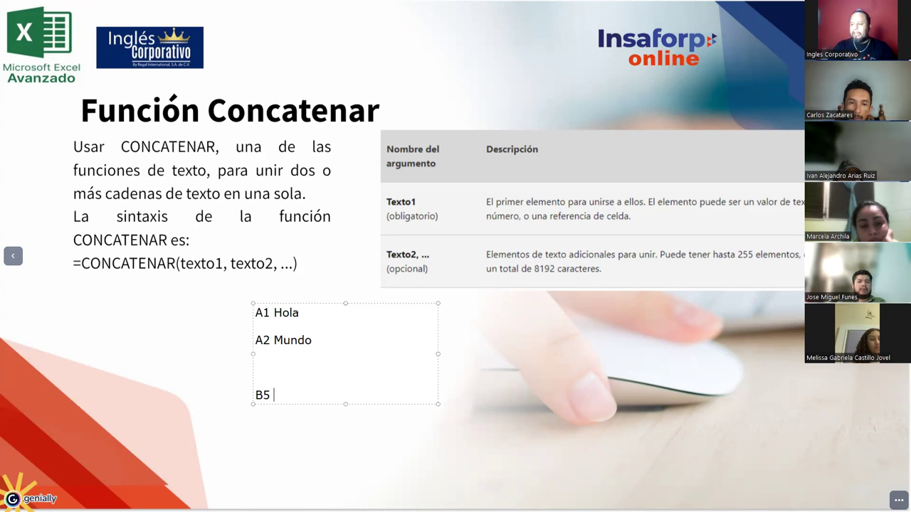
text(= )
text(ncatenar(A1;)
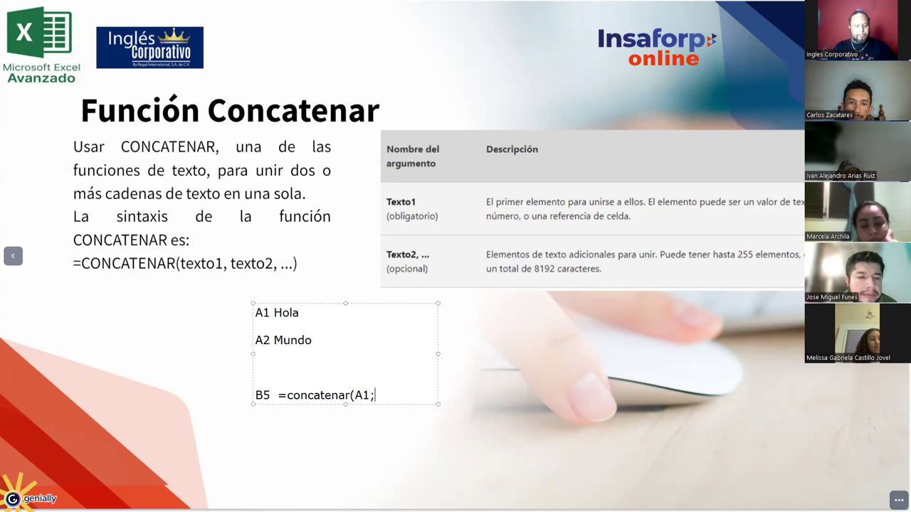
text(A2))
key(Return)
key(Return)
key(Return)
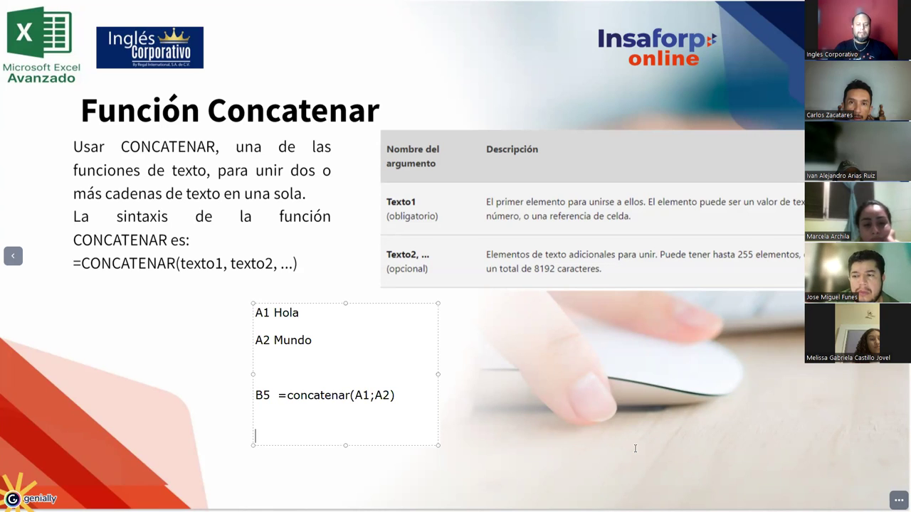
text(HolaMundo)
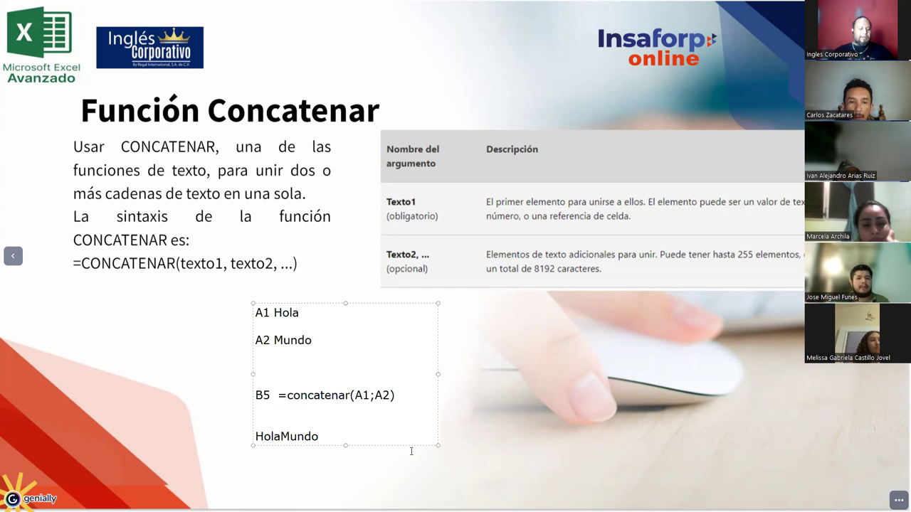
text(")
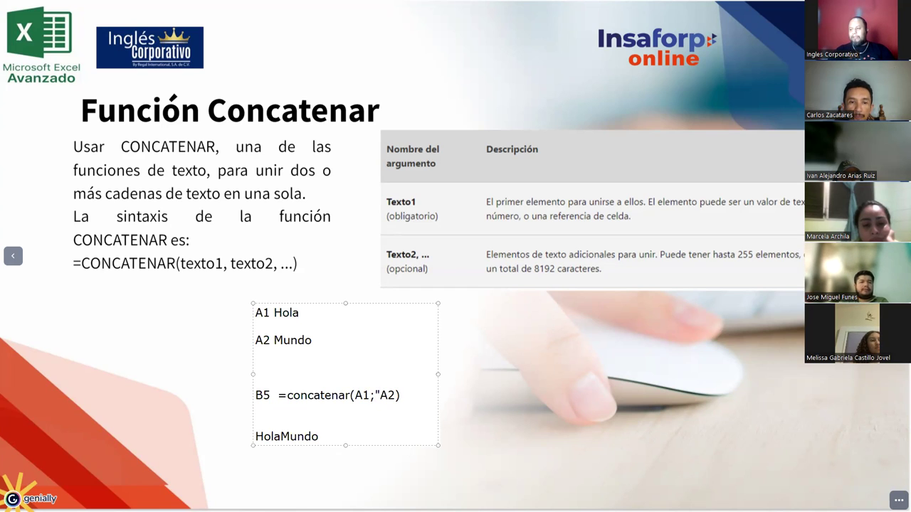
text( ";)
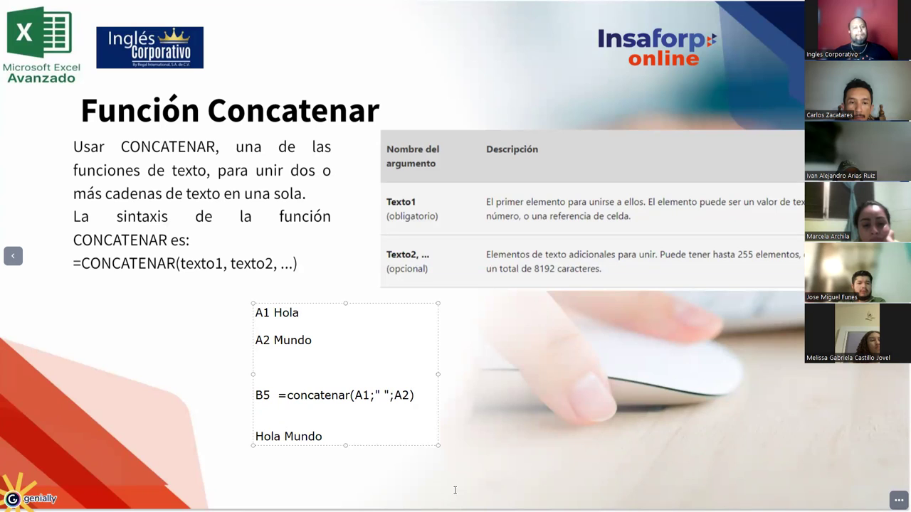
key(End)
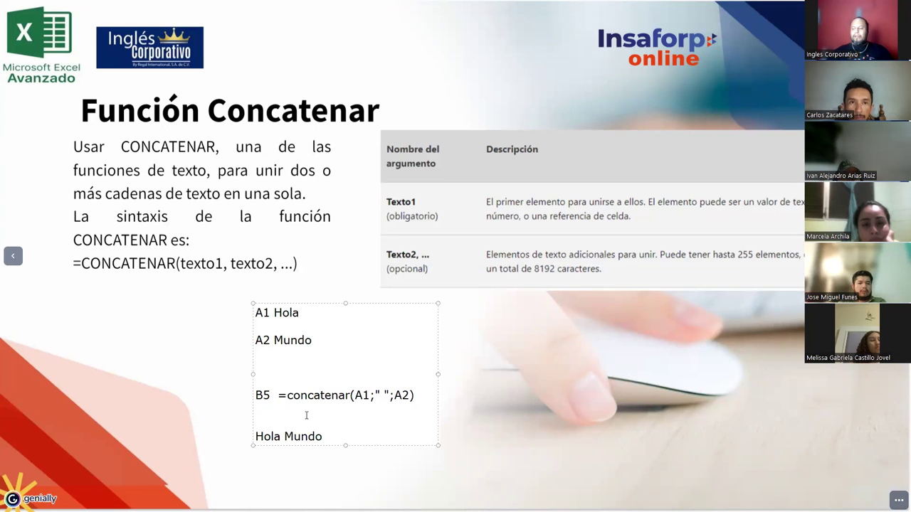
Widen the example box and add the argument ", que tal." after A2 in the formula
drag(436, 377, 560, 388)
drag(354, 396, 370, 396)
click(272, 315)
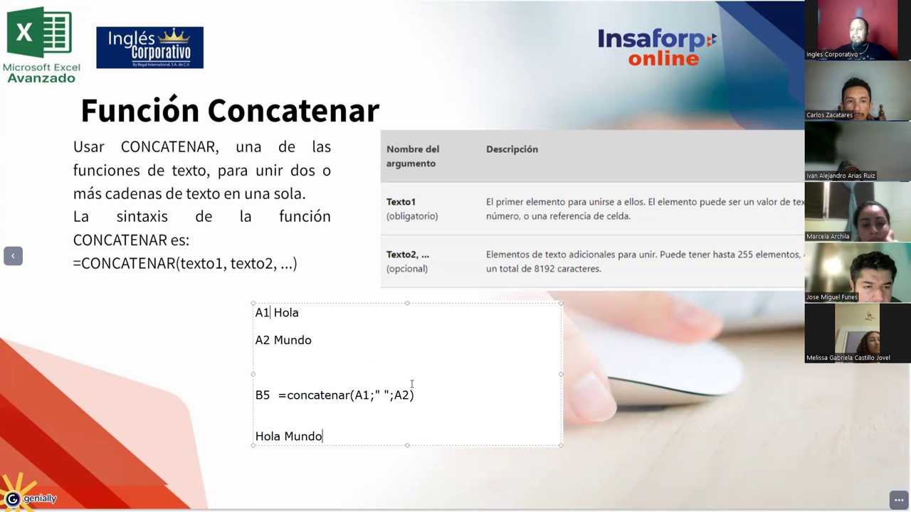
click(412, 396)
text(;)
key(BackSpace)
text(", )
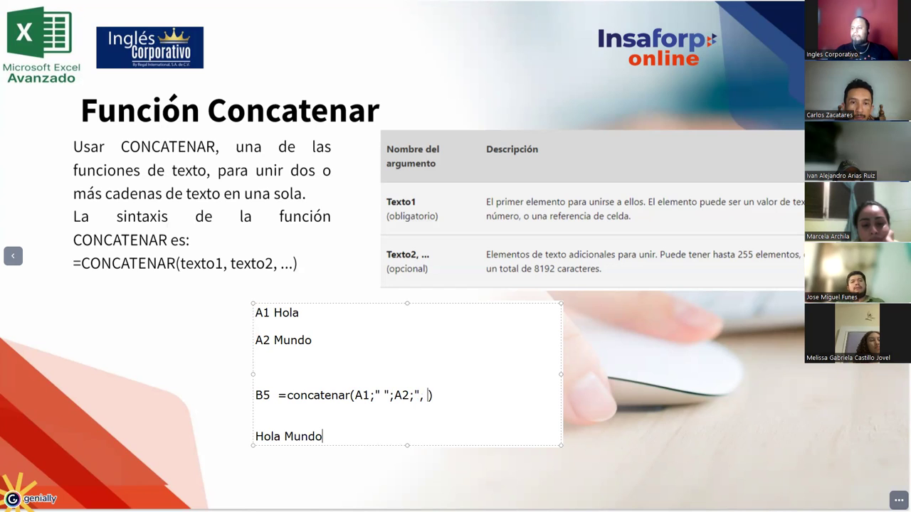
text(que ta)
text(")
text(.)
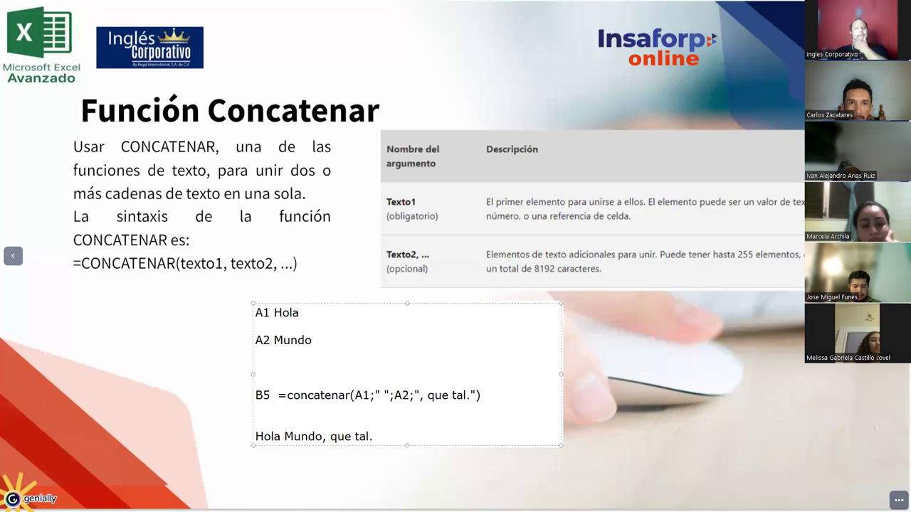
Highlight the formula's arguments and lines, then remove the example text box from the slide
drag(414, 396, 477, 396)
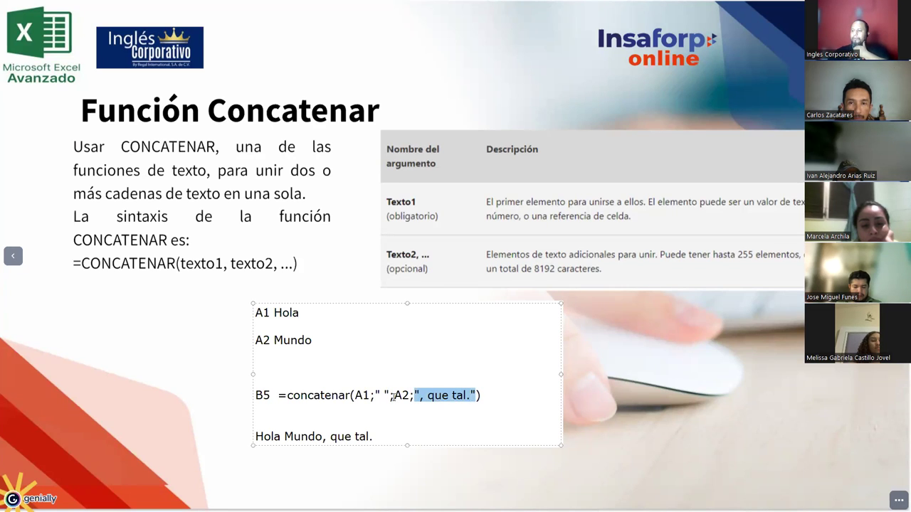
drag(393, 396, 404, 397)
drag(257, 313, 318, 347)
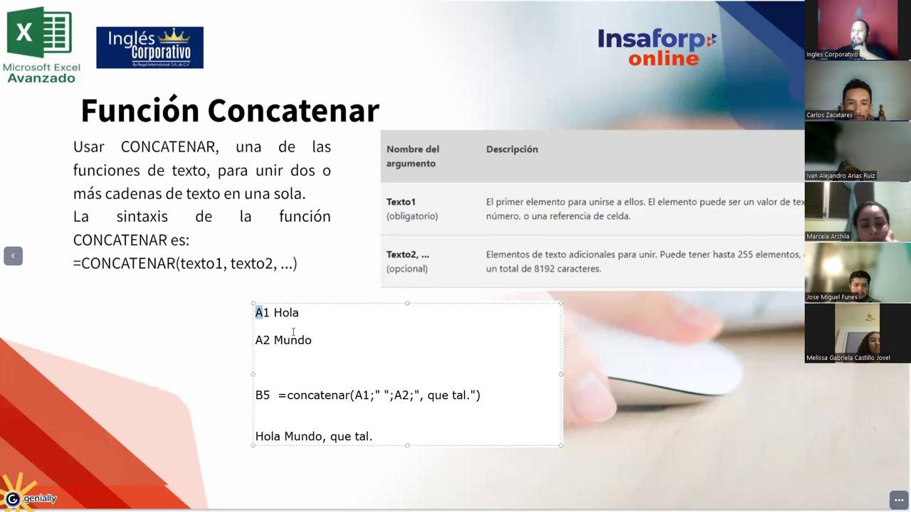
click(334, 348)
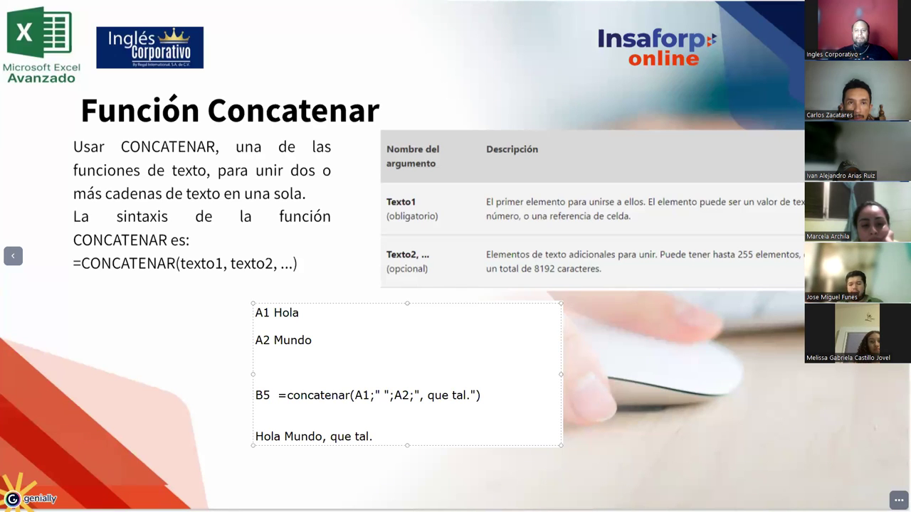
key(ctrl+z)
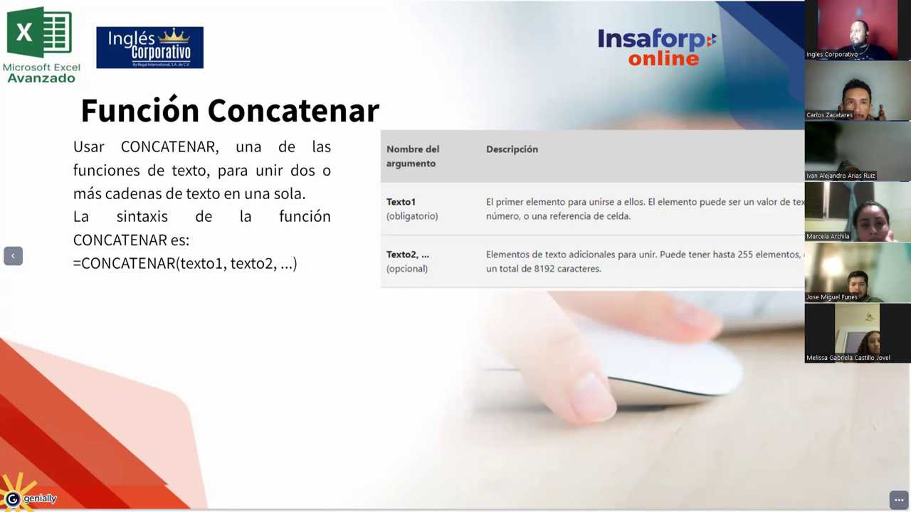
Advance to the Función Sustituir slide showing the =SUSTITUIR syntax
key(Right)
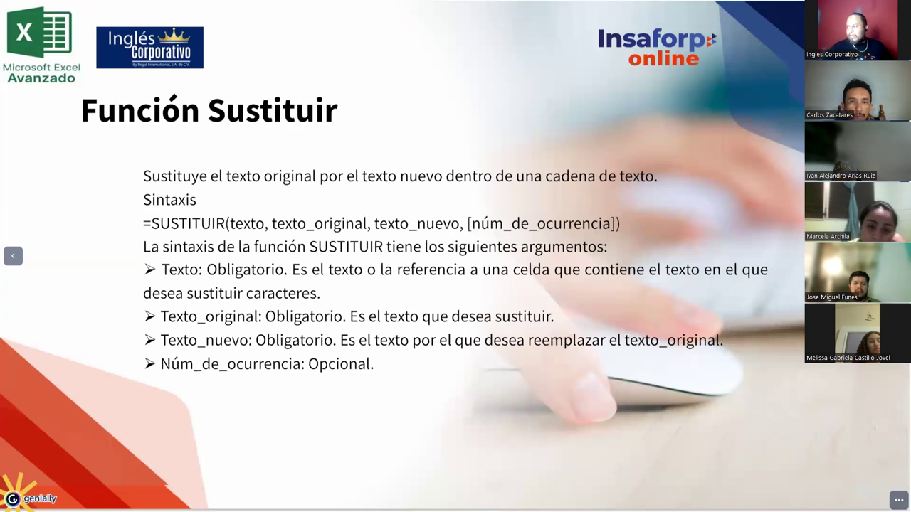
Advance to the Demostración slide
key(Right)
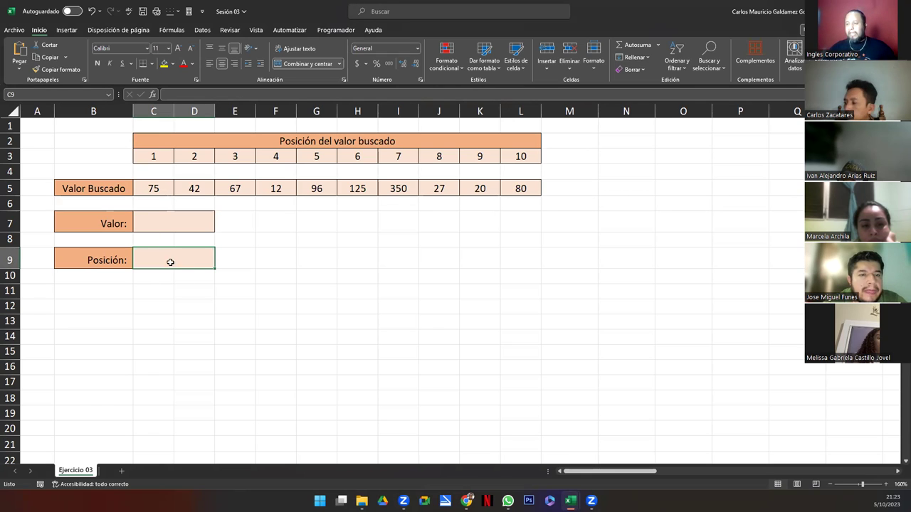
Point out the Valor cell C7, Posición cell C9, searched values C5:L5 and positions C3:L3
click(159, 223)
click(161, 260)
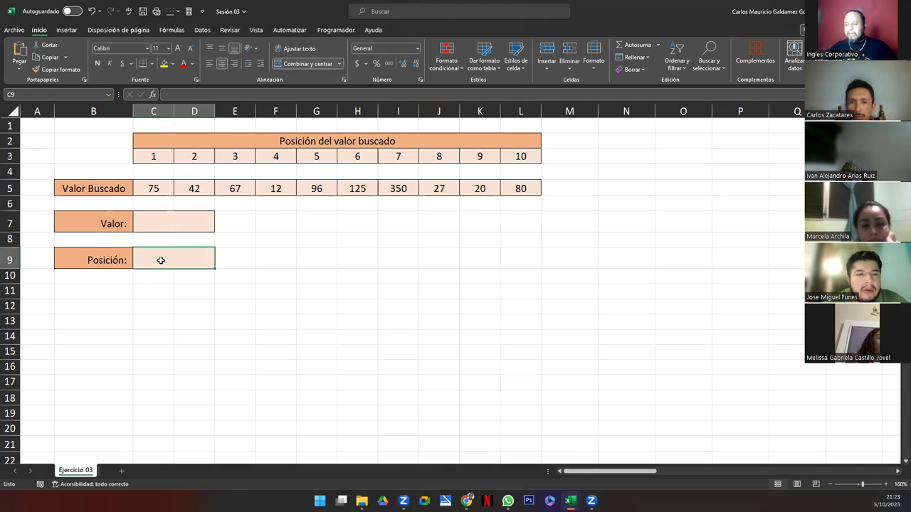
click(168, 225)
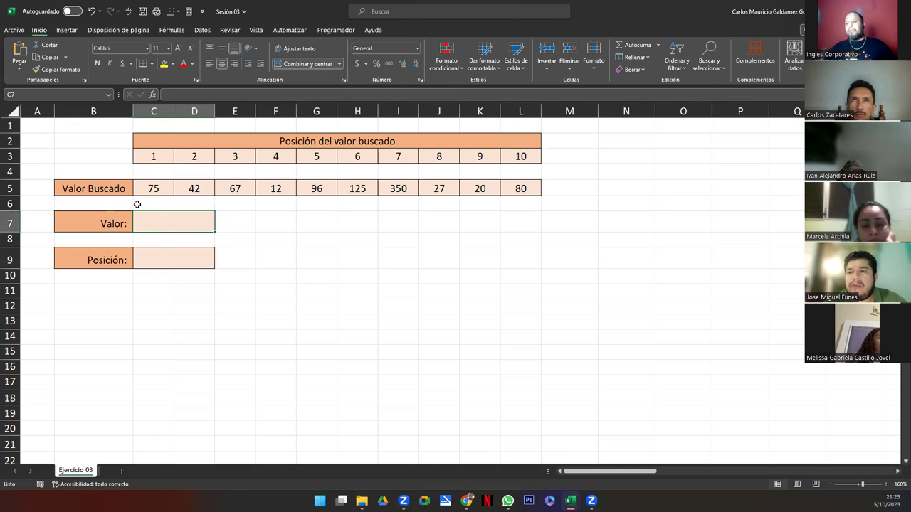
drag(172, 189, 534, 189)
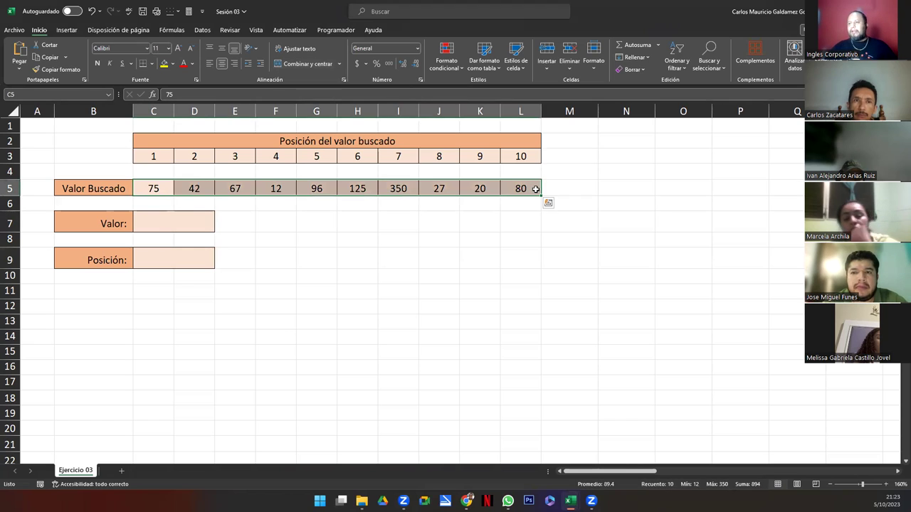
drag(142, 190, 509, 189)
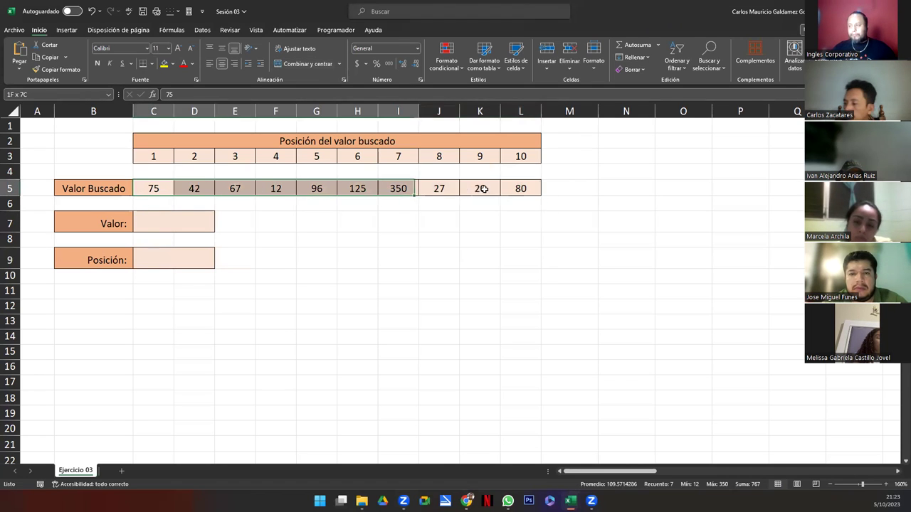
click(148, 230)
click(164, 260)
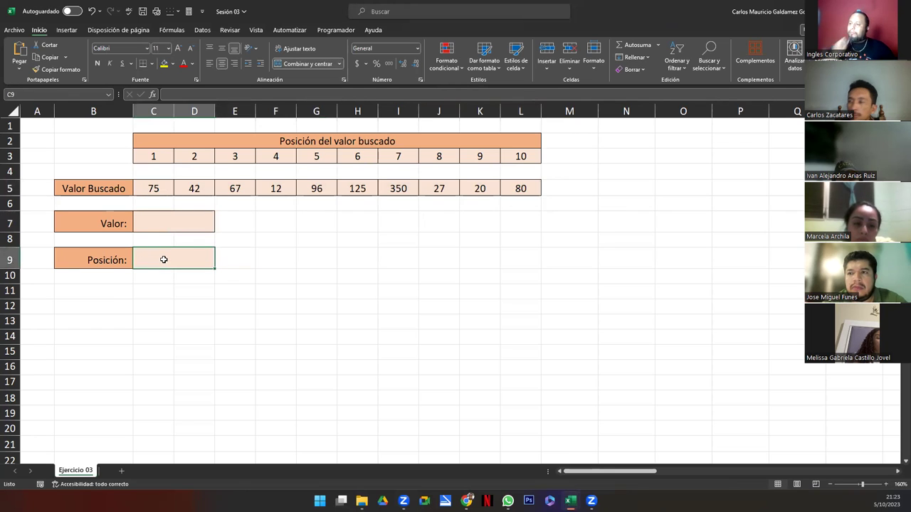
drag(151, 155, 519, 155)
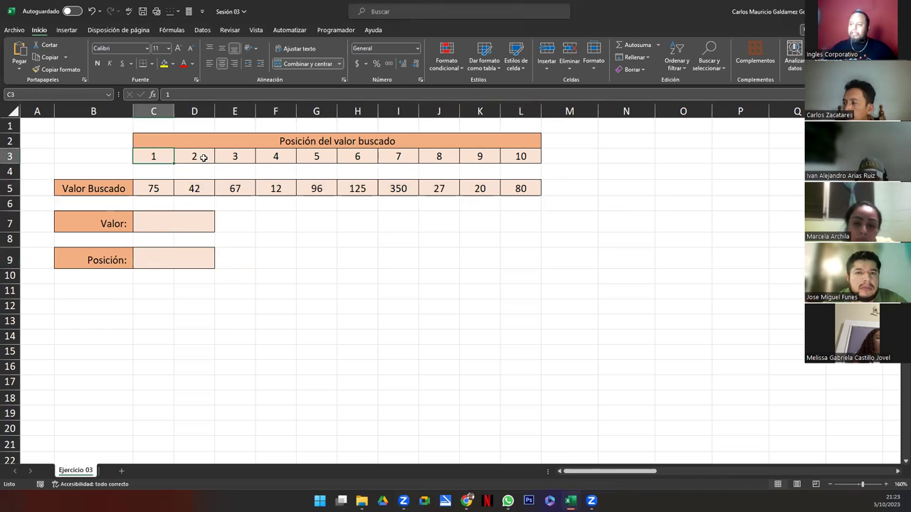
drag(156, 156, 511, 157)
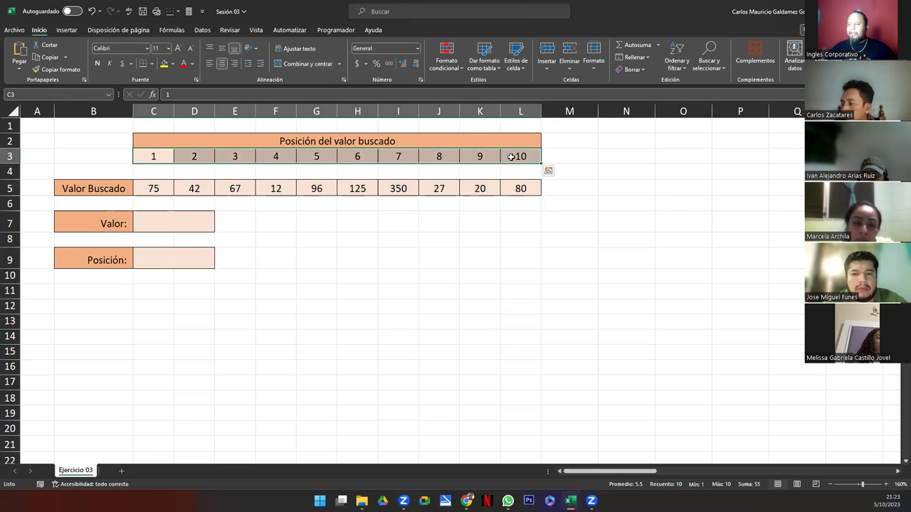
click(154, 262)
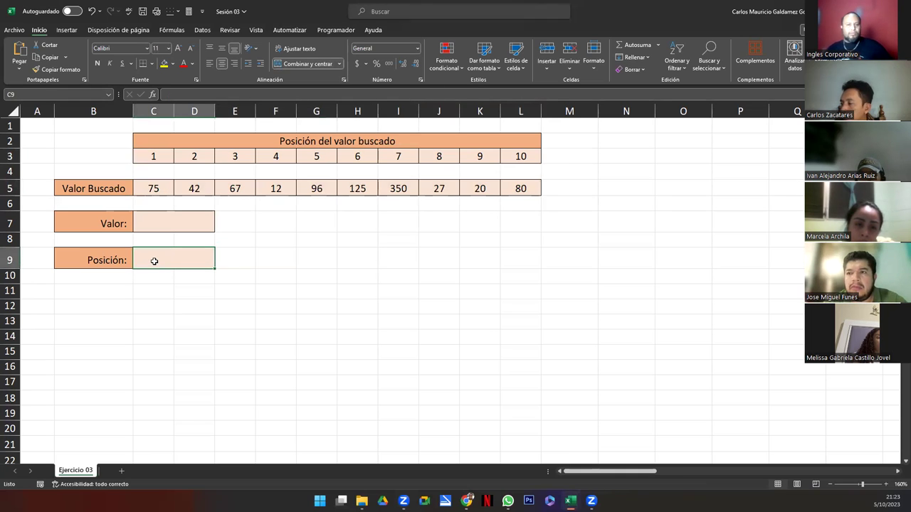
drag(169, 193, 516, 191)
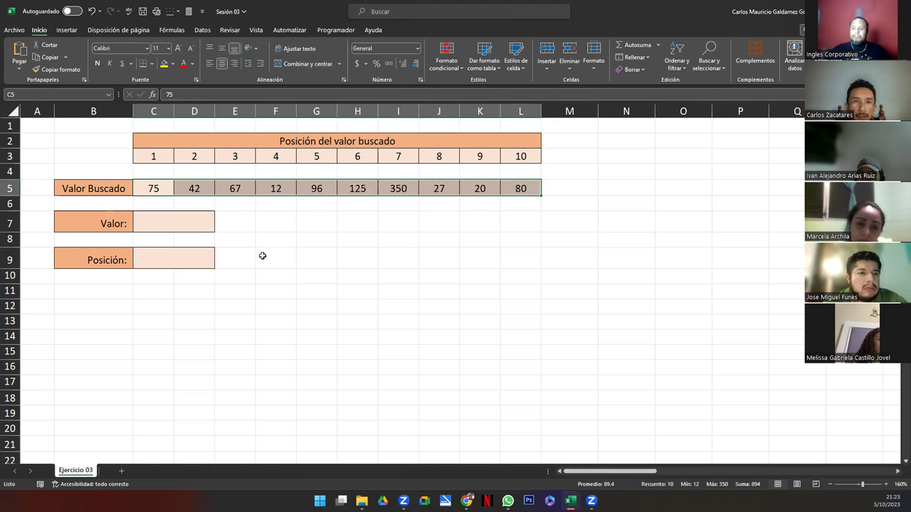
click(162, 261)
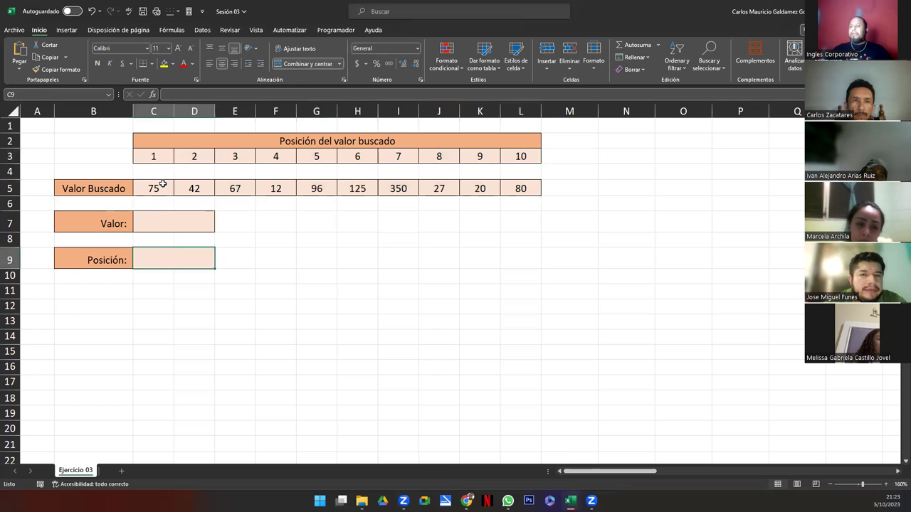
click(154, 223)
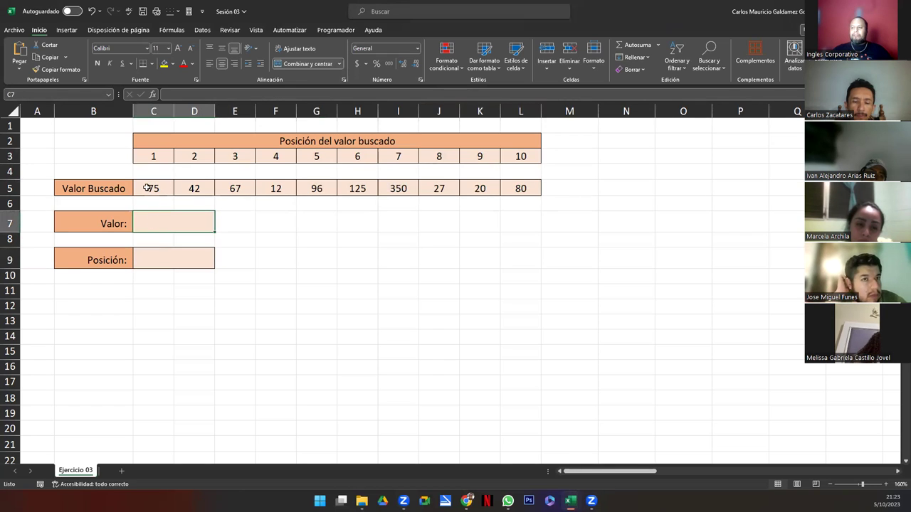
drag(147, 188, 522, 188)
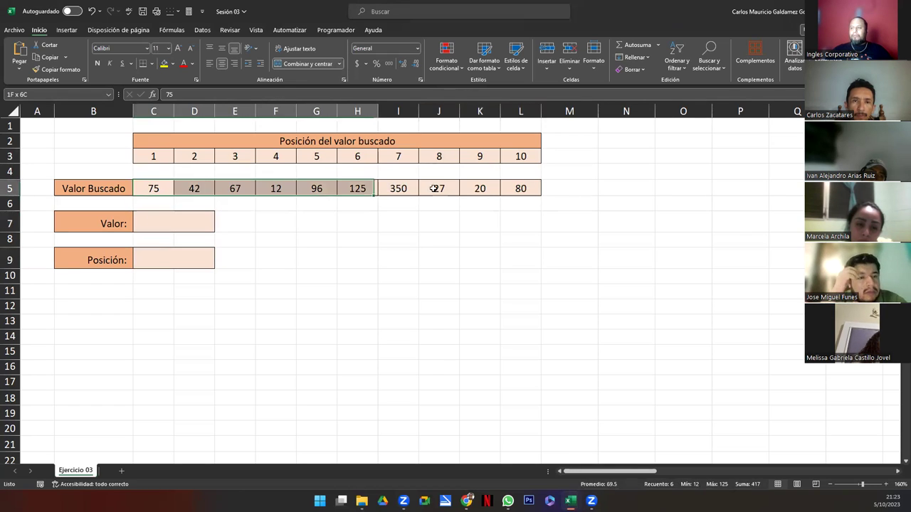
Enter 12 in Valor cell C7 and show its match in F5
click(173, 218)
text(12)
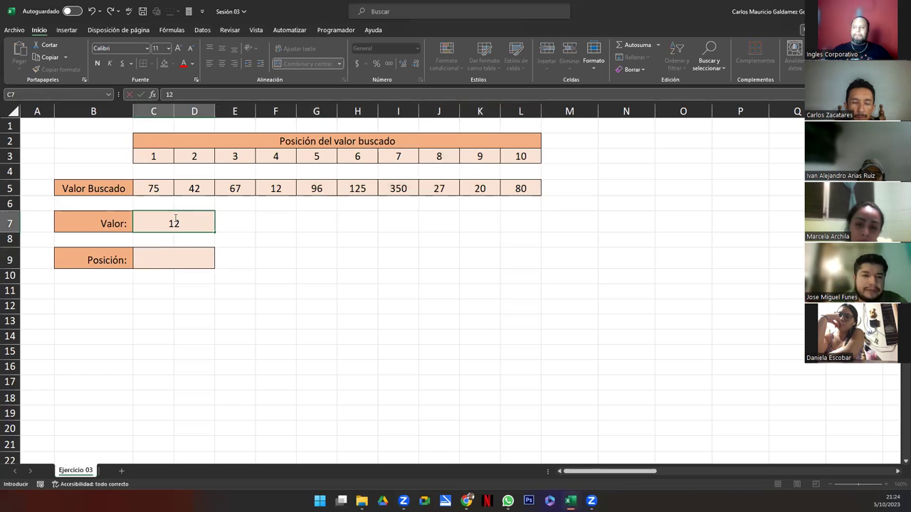
key(Return)
click(172, 229)
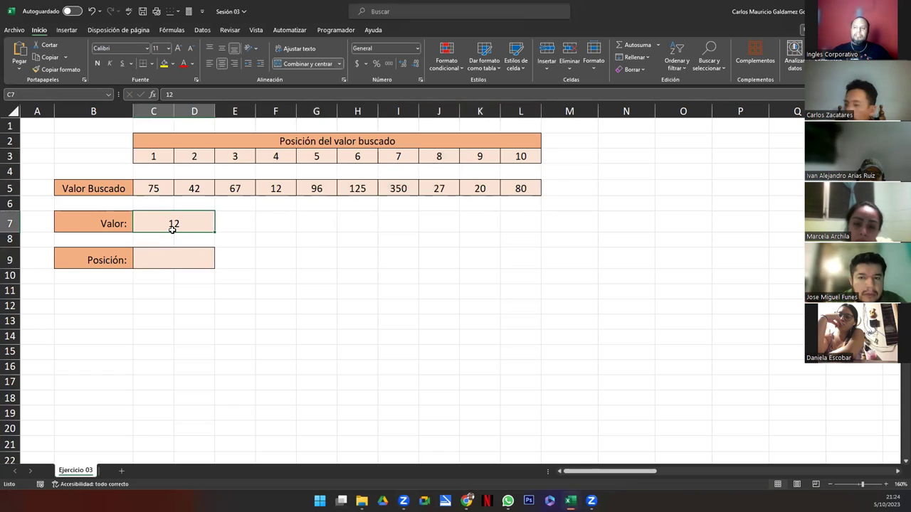
click(171, 255)
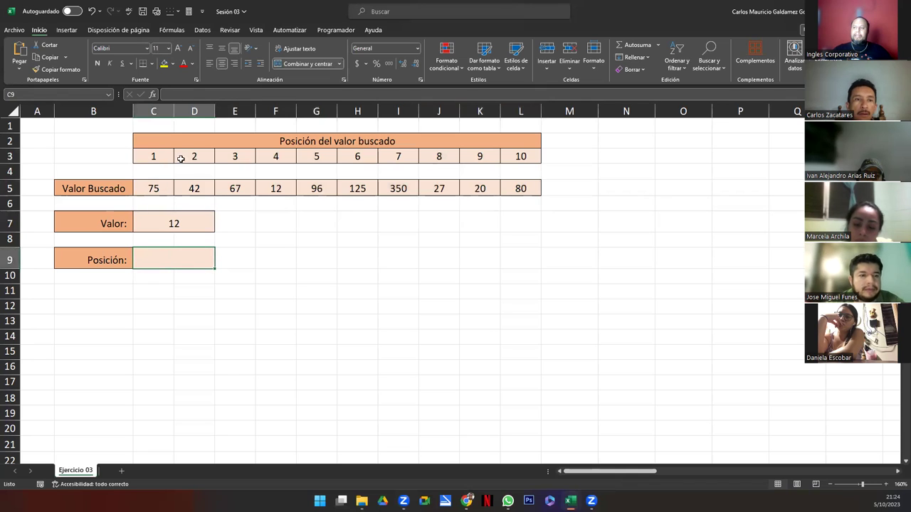
drag(181, 158, 522, 157)
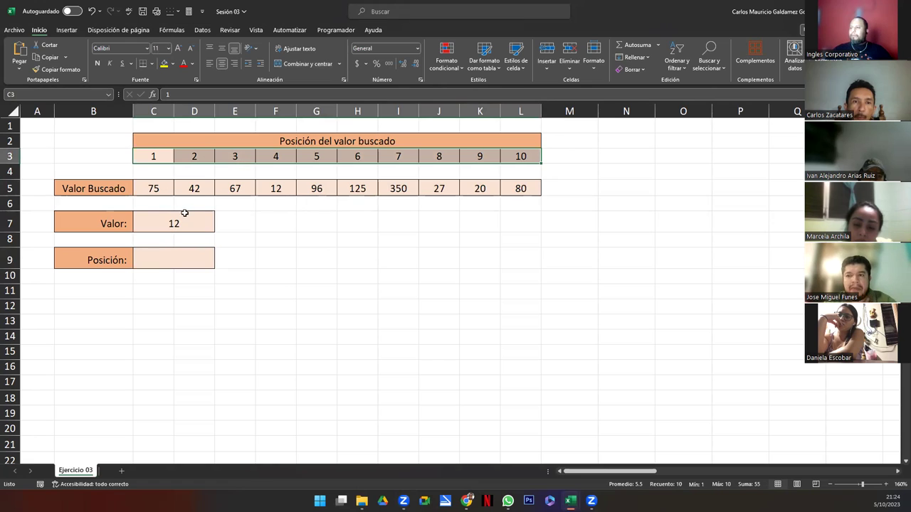
click(166, 227)
click(273, 189)
click(171, 228)
click(274, 189)
Start the formula =COINCIDIR(C7; in Posición cell C9
click(181, 217)
click(273, 189)
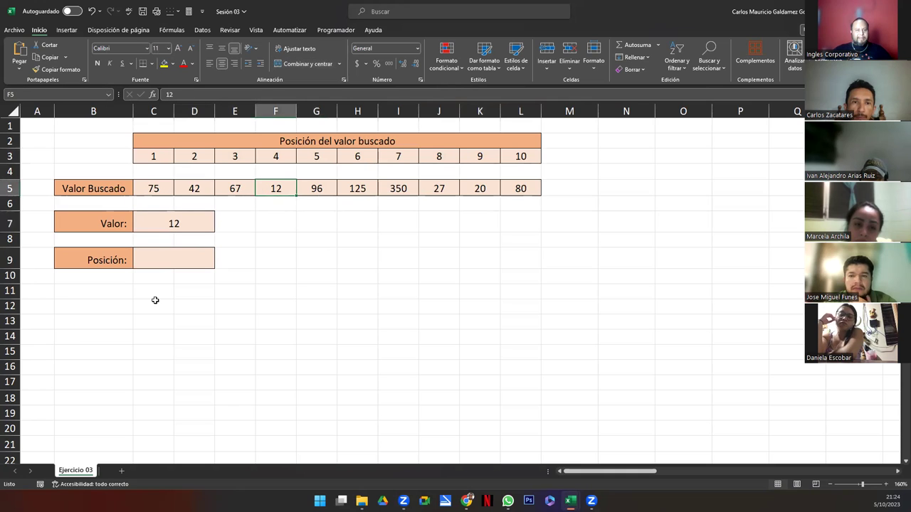
click(159, 263)
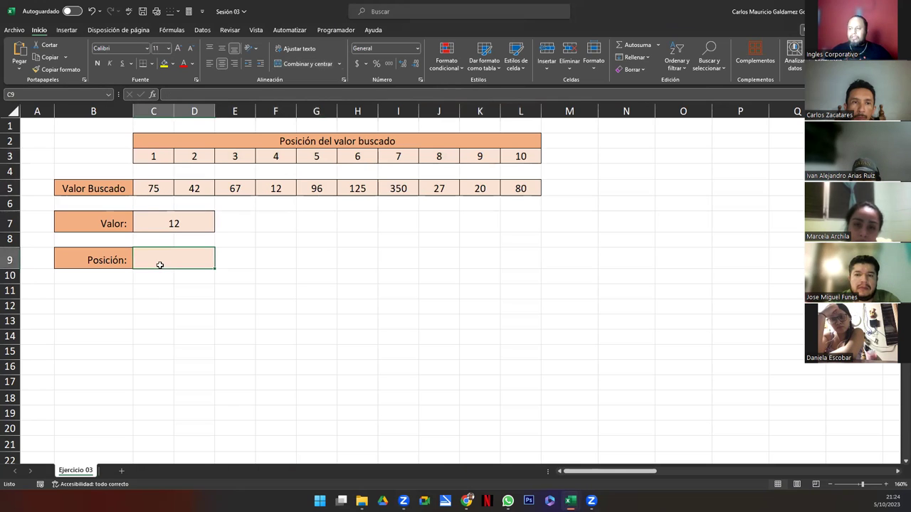
text(=)
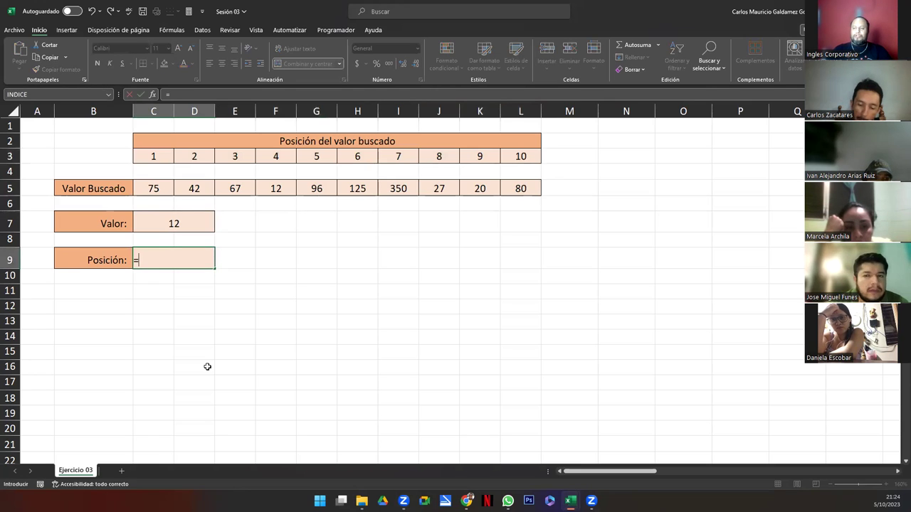
text(coinci)
key(Tab)
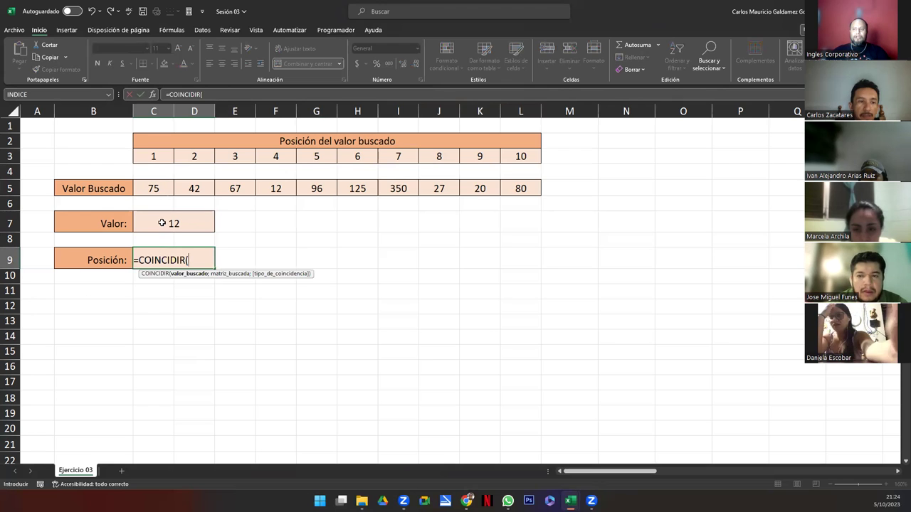
text(C7)
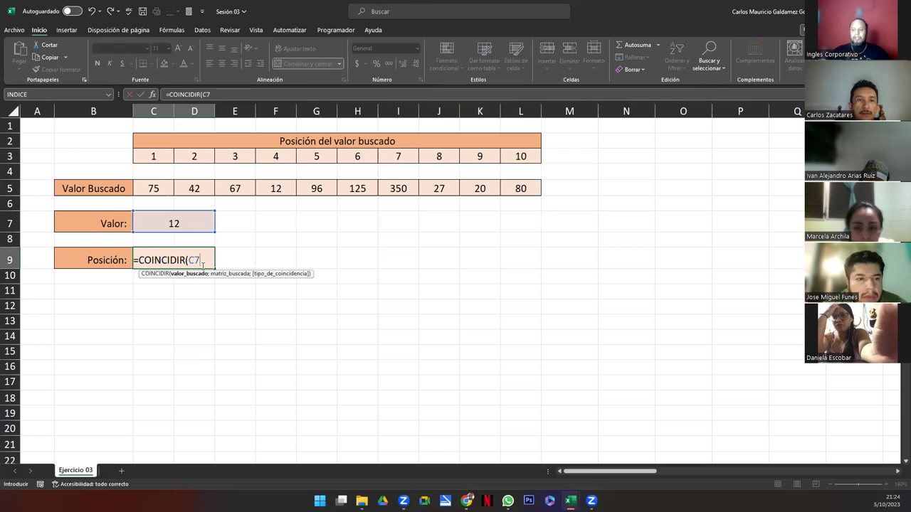
text(;)
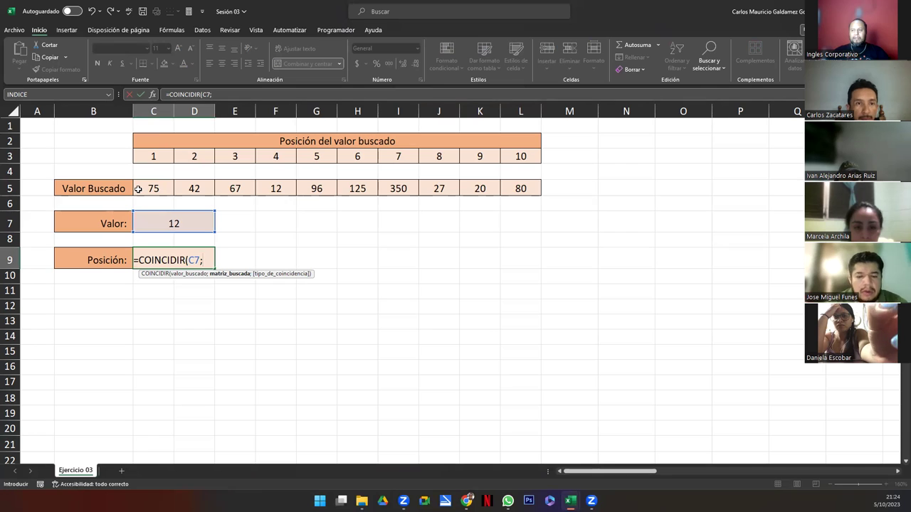
Complete it with range C5:L5 and exact match 0, so C9 returns 4
click(137, 189)
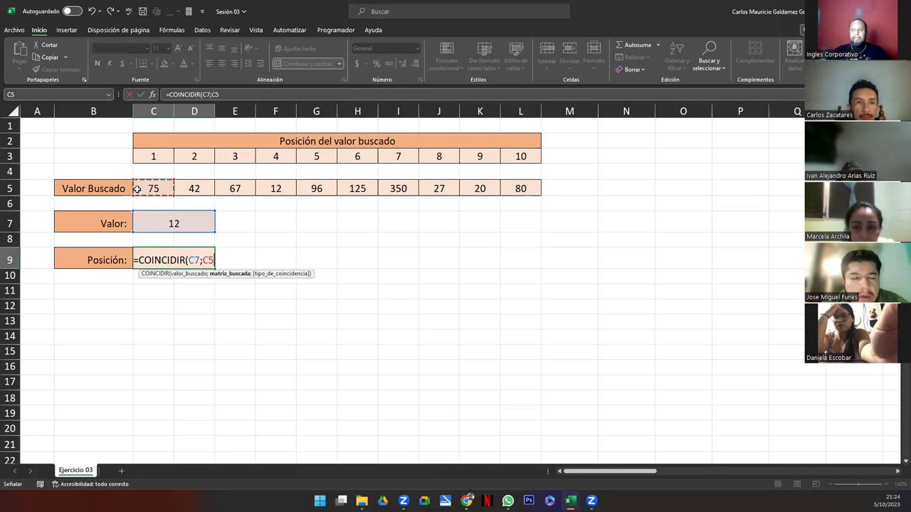
drag(138, 189, 514, 190)
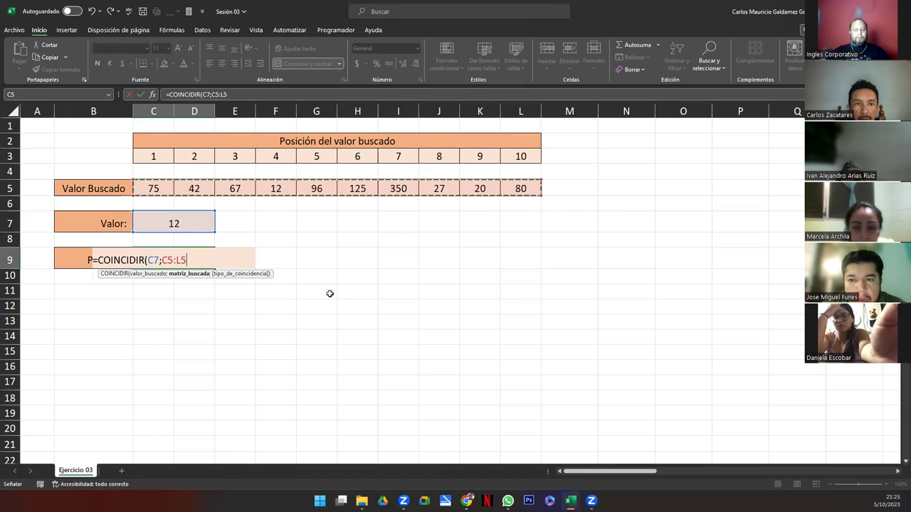
text(;)
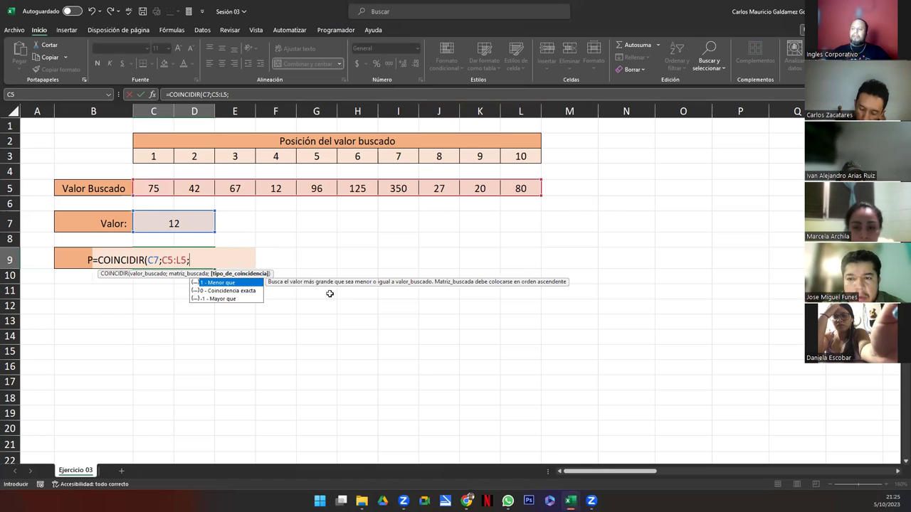
click(224, 291)
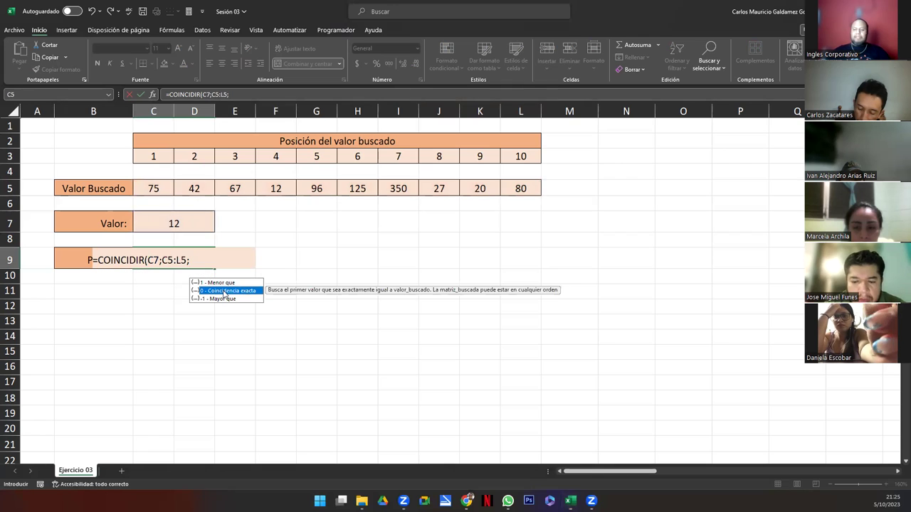
double_click(224, 291)
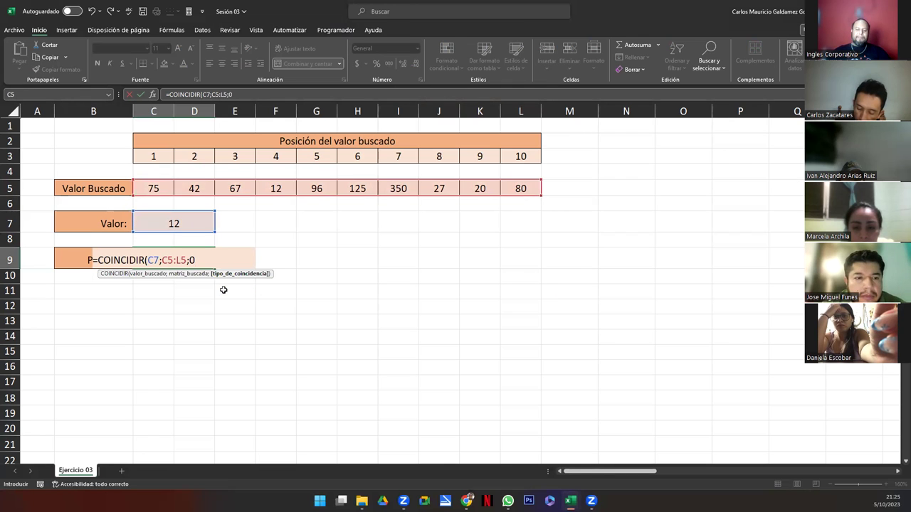
text())
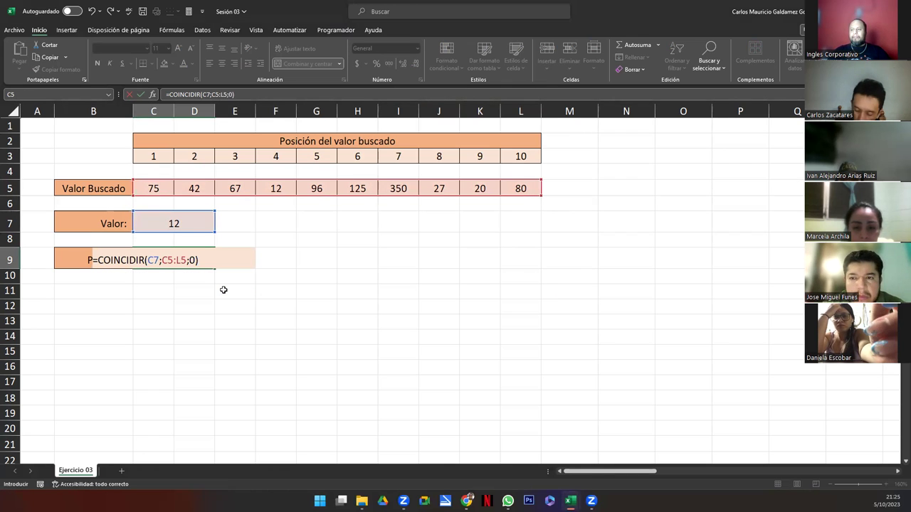
key(Return)
key(Up)
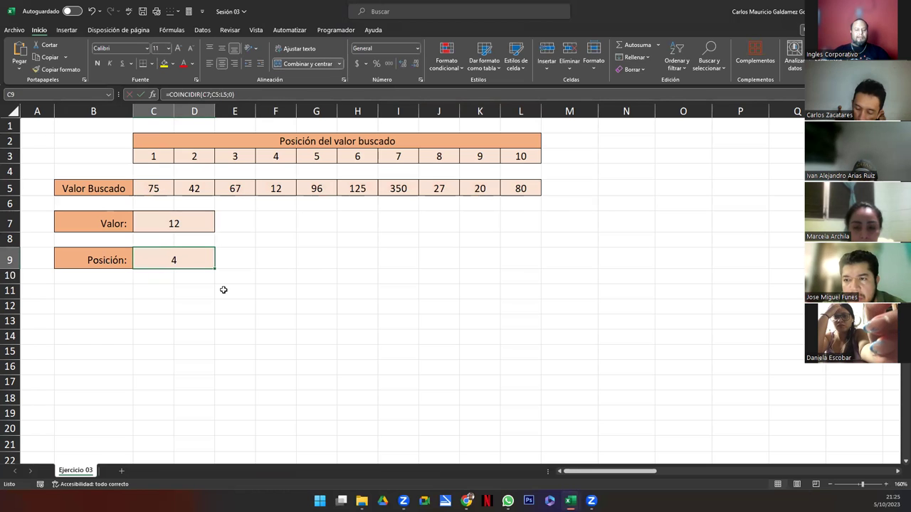
Reopen C9's =COINCIDIR(C7;C5:L5;0) formula for editing and recommit it, still showing 4
key(F2)
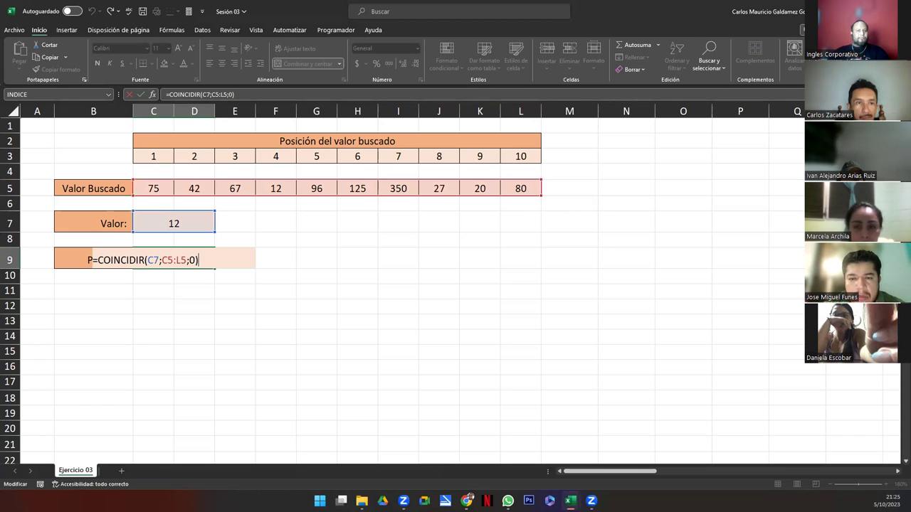
key(alt+Tab)
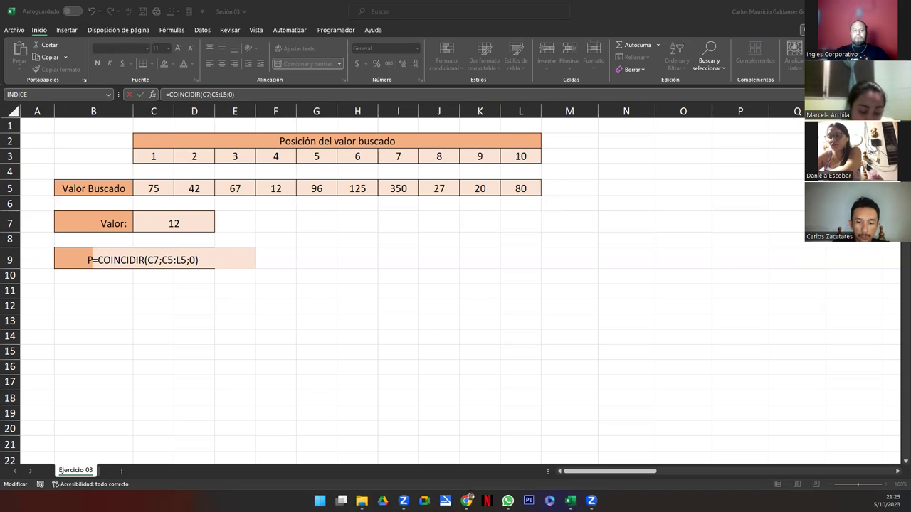
click(205, 257)
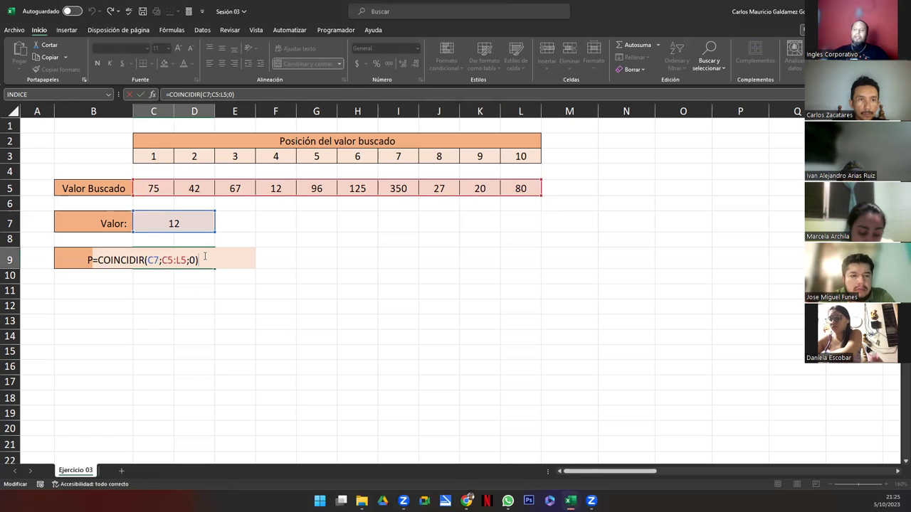
key(Return)
key(Up)
Enter 25 as the Valor in C7 so Posición C9 shows #N/D
key(Up)
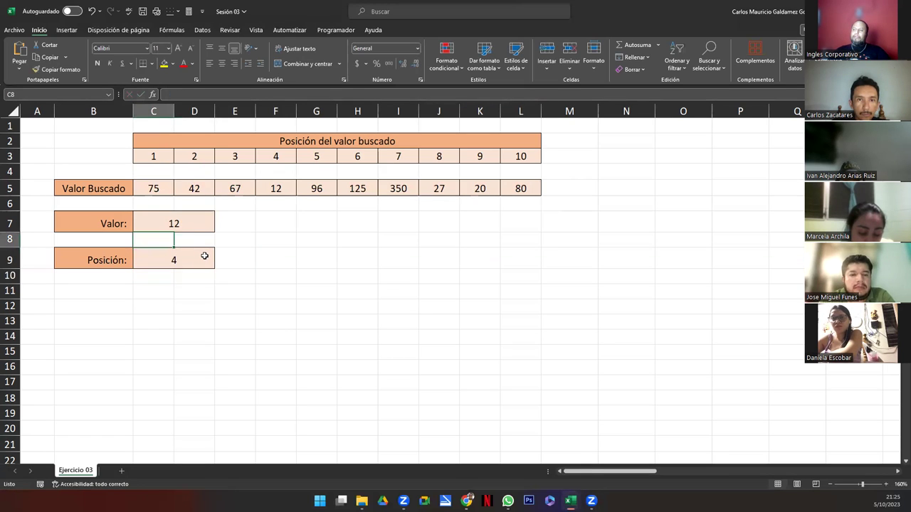
key(Up)
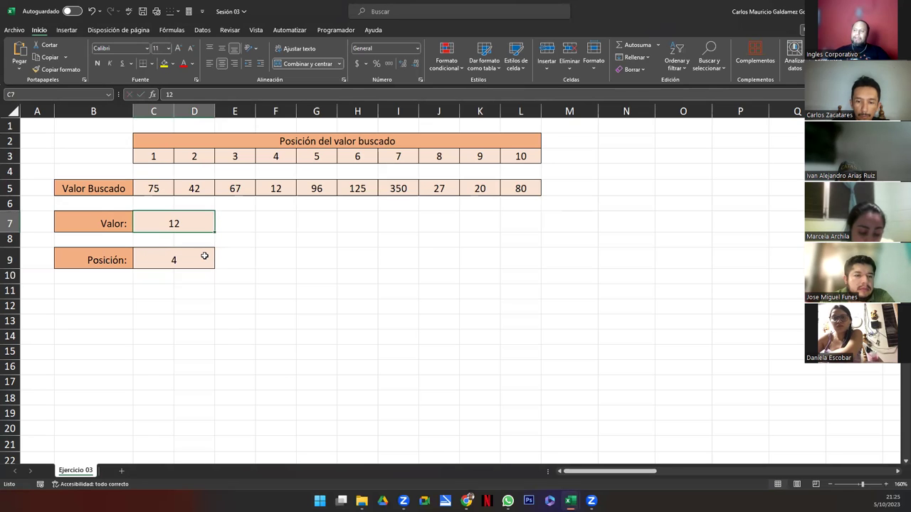
text(25)
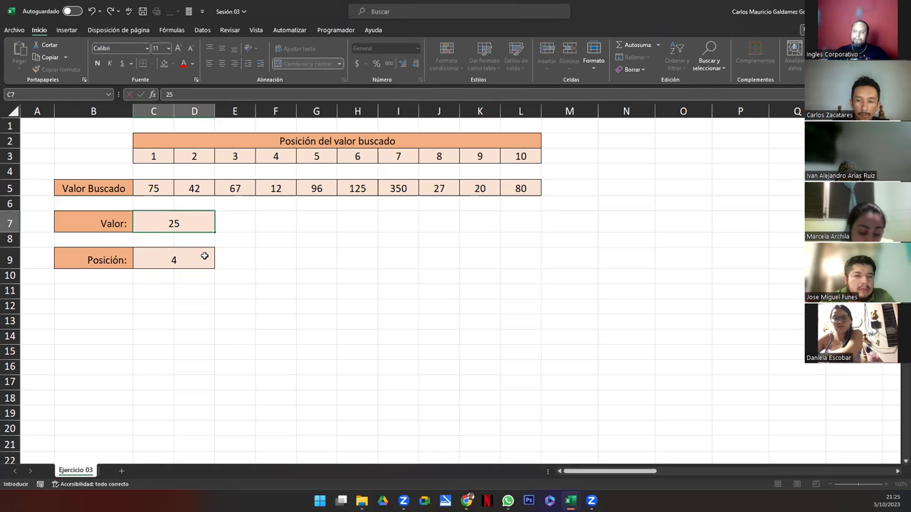
key(Return)
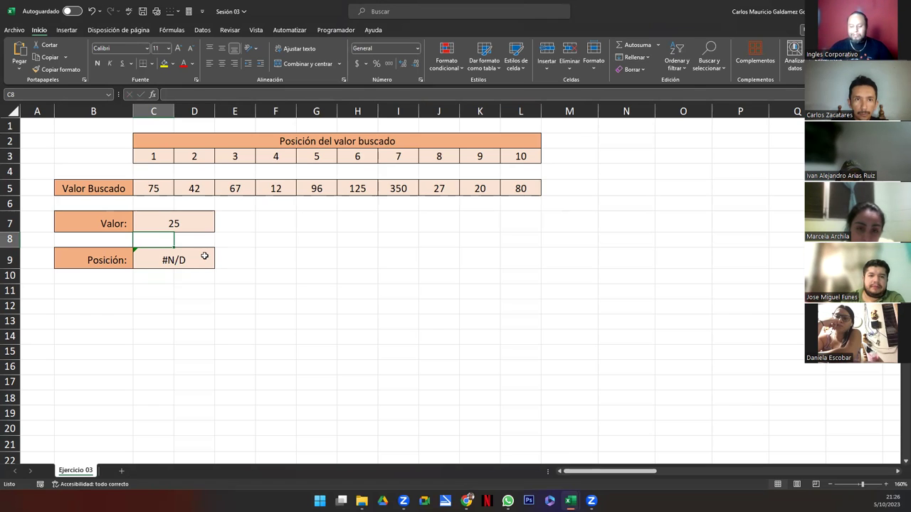
click(205, 256)
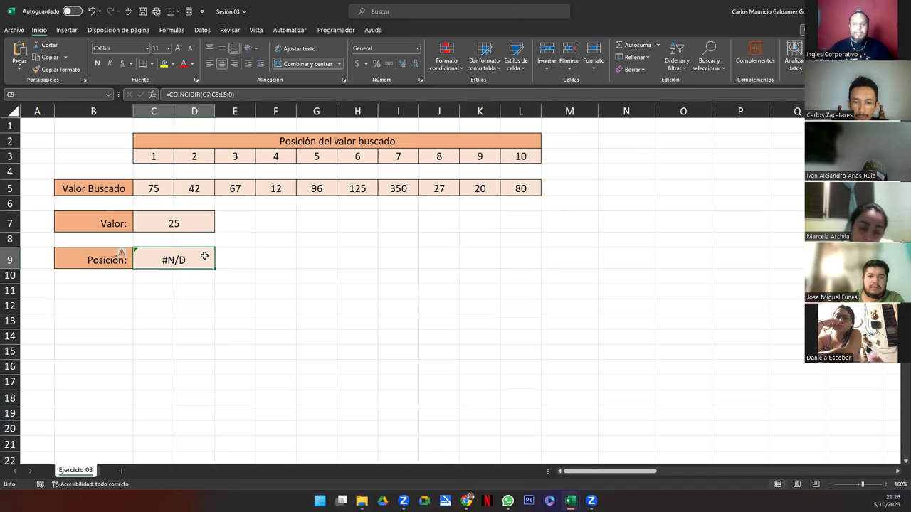
Replace C9's formula with =SI.ERROR(COINCIDIR(C7;C5:L5;0);"Valor no encontrado")
key(F2)
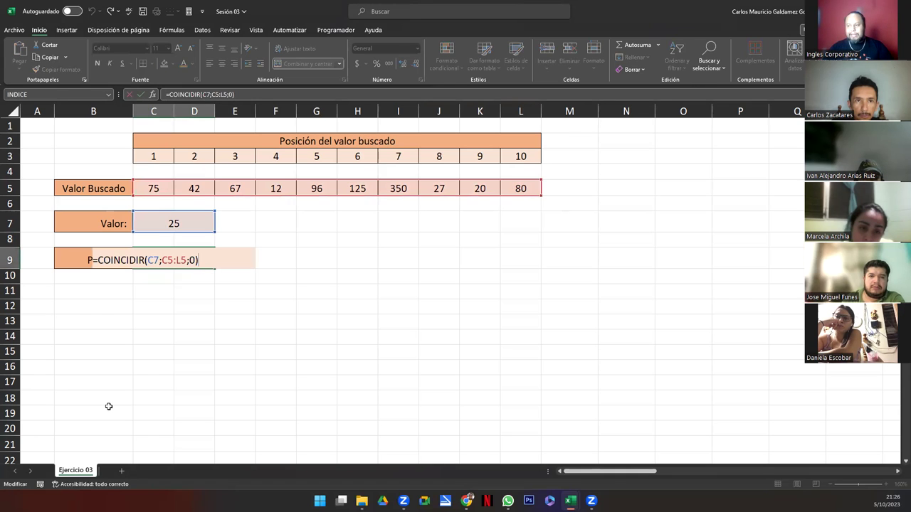
key(shift+Home)
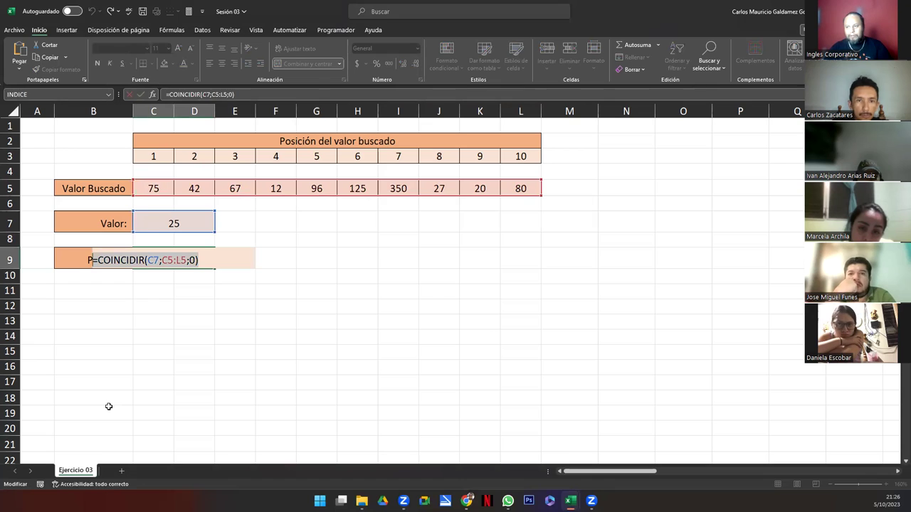
key(BackSpace)
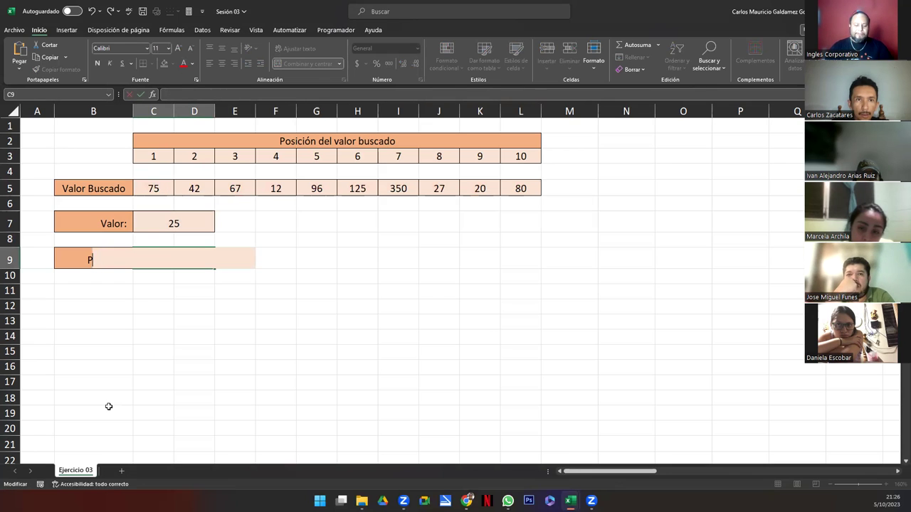
text(=si.e)
key(Tab)
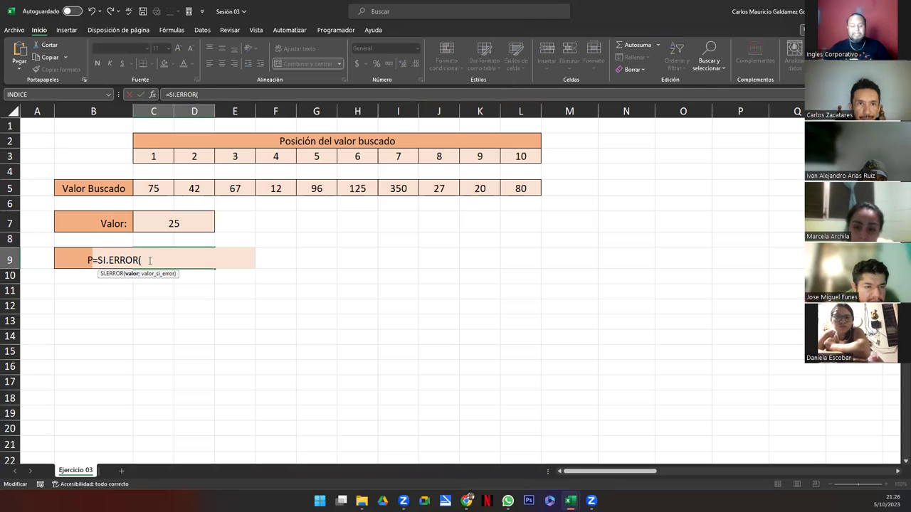
key(ctrl+v)
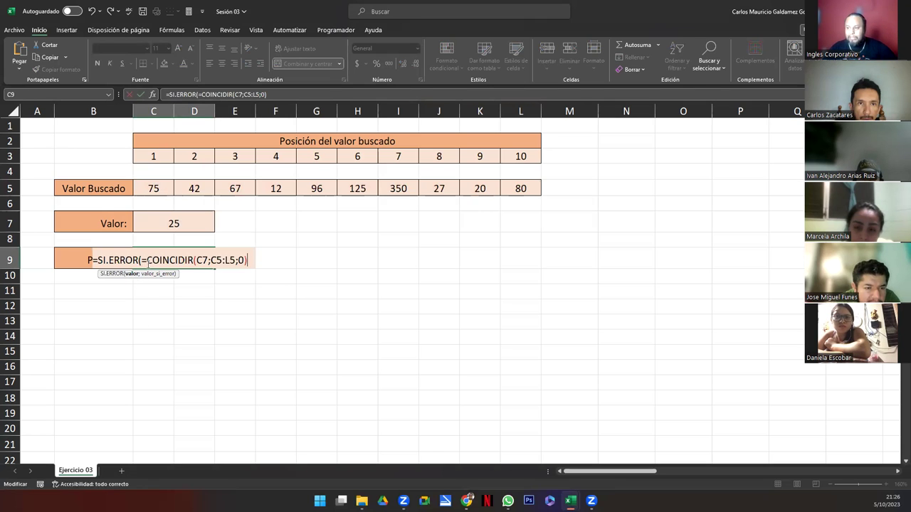
key(BackSpace)
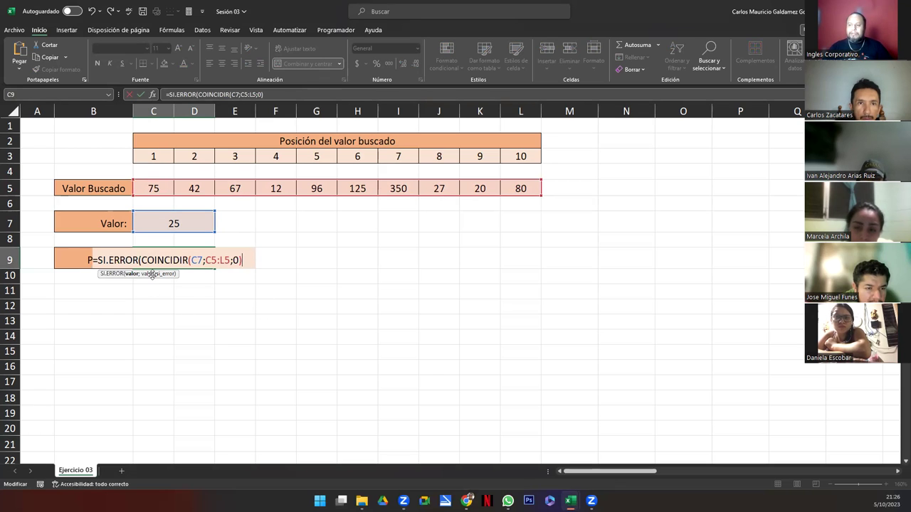
text(;)
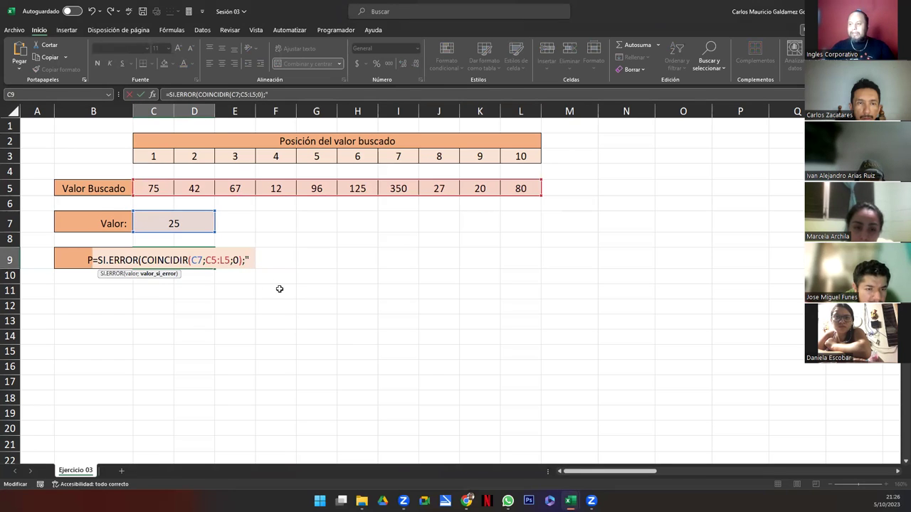
text(Valor no encontrado")
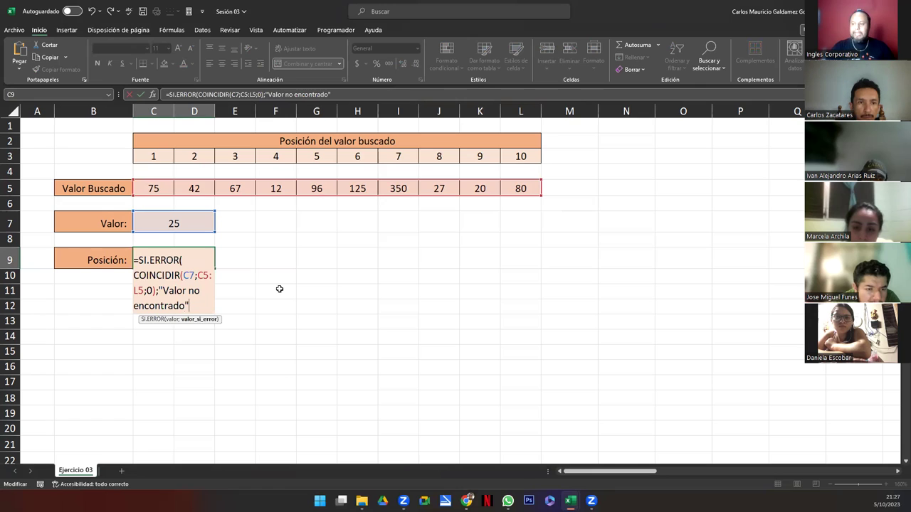
text())
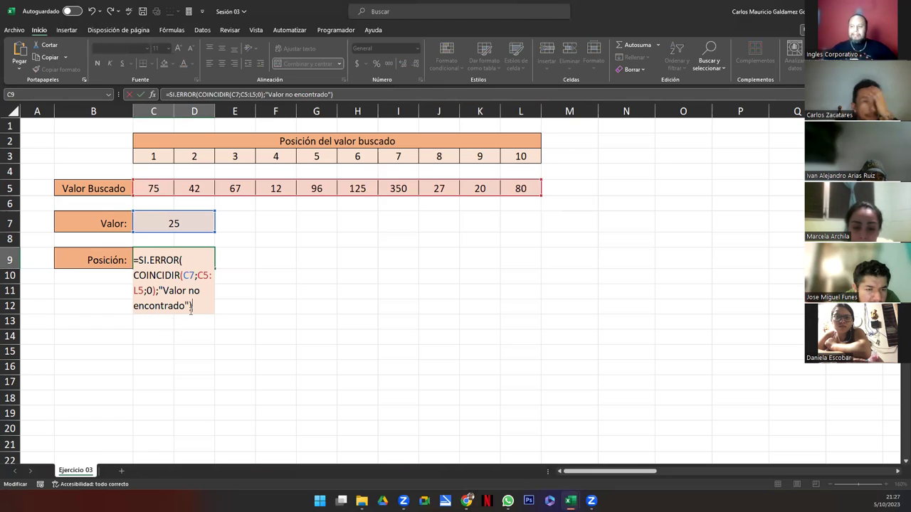
drag(194, 308, 132, 261)
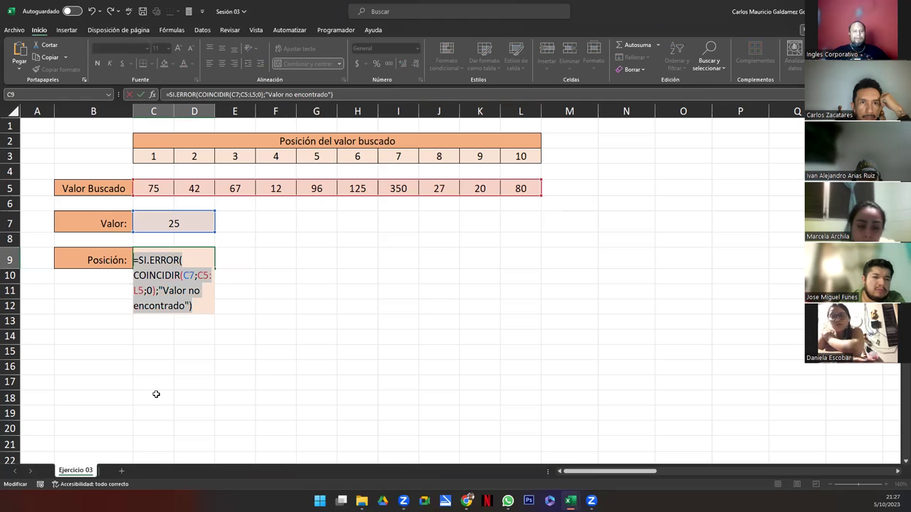
click(195, 307)
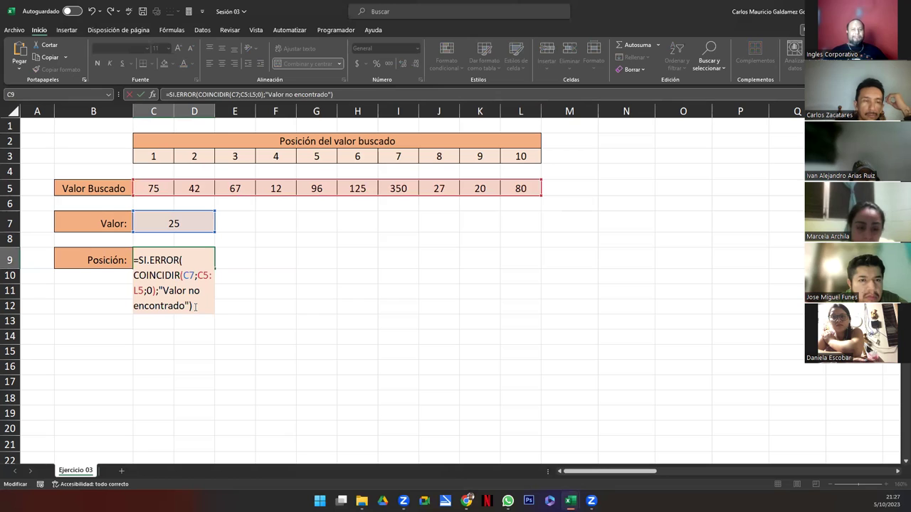
Commit the SI.ERROR formula and resize columns C and D to fit the message
key(Return)
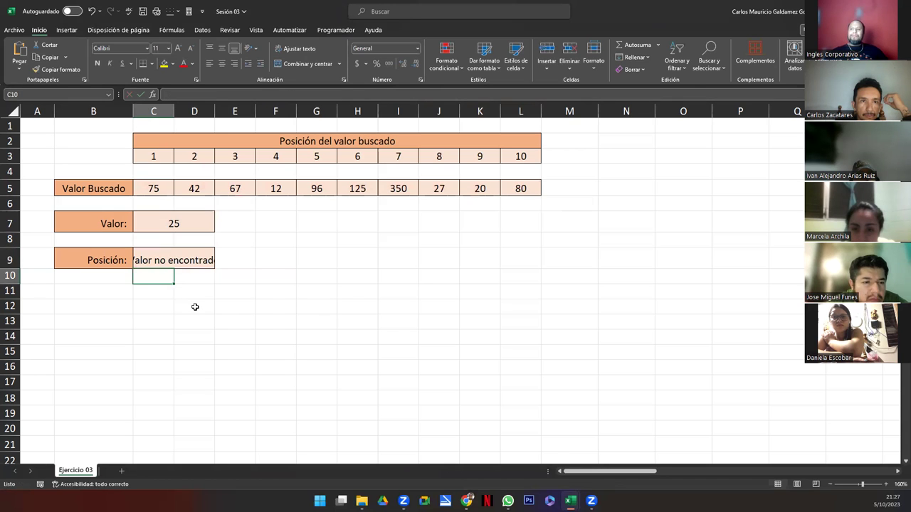
double_click(171, 111)
double_click(191, 111)
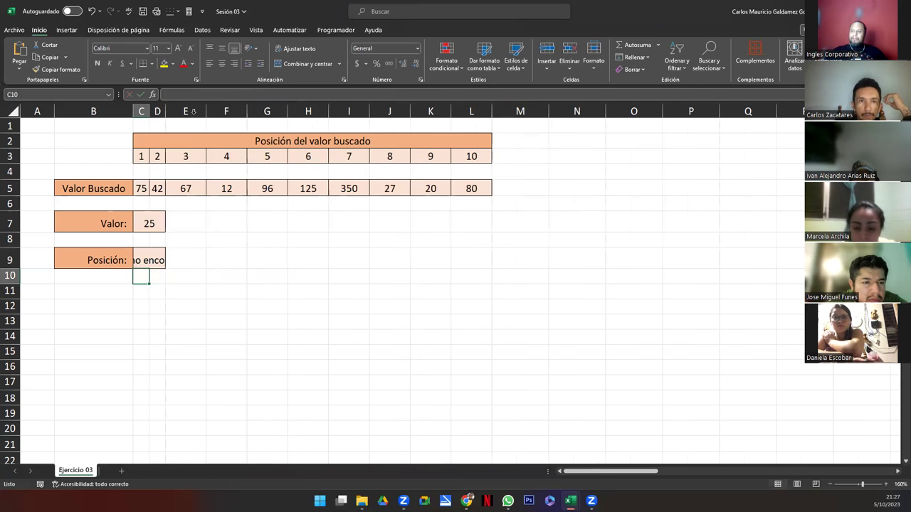
drag(167, 124, 172, 126)
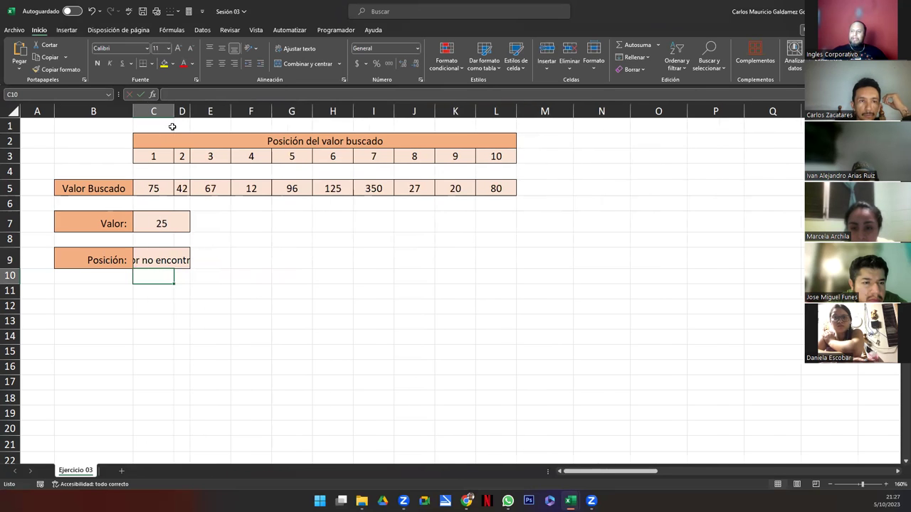
key(Up)
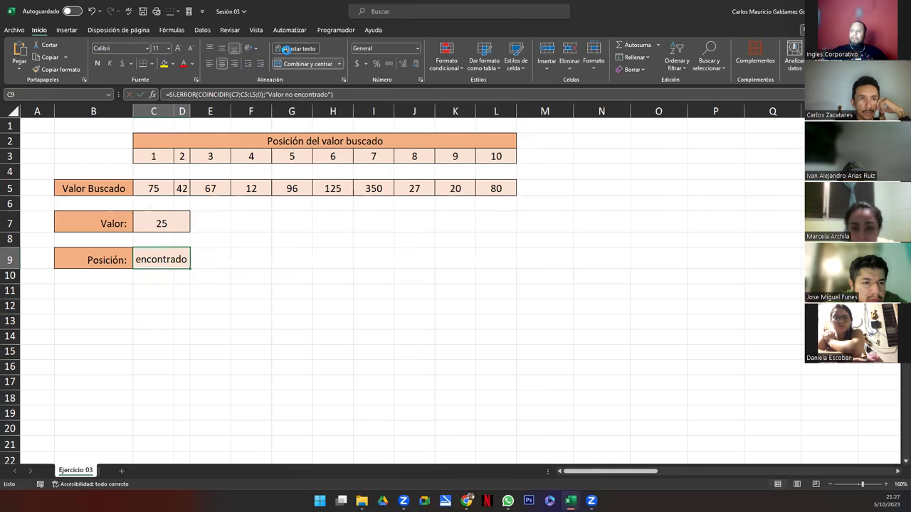
mouse_move(189, 125)
mouse_down()
mouse_move(219, 126)
mouse_move(181, 114)
mouse_up()
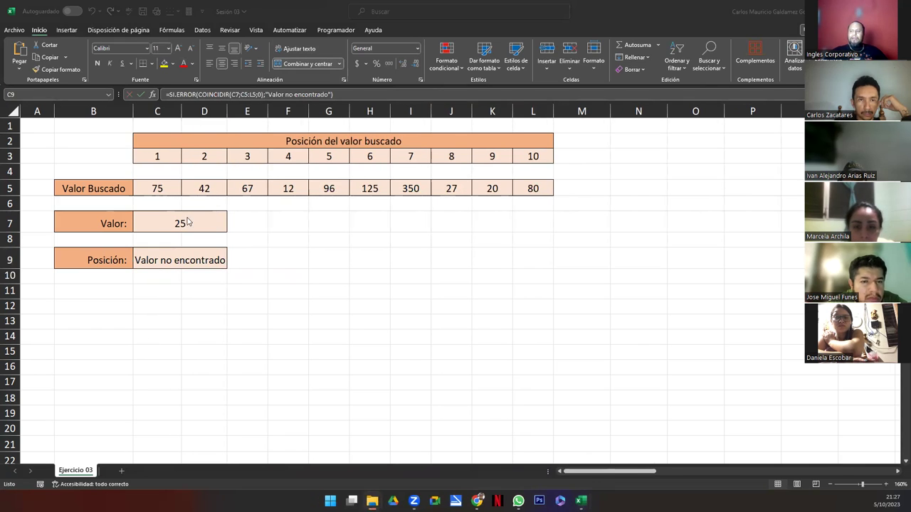
Enter 42 in Valor cell C7, giving Posición 2
click(186, 221)
text(42)
key(Return)
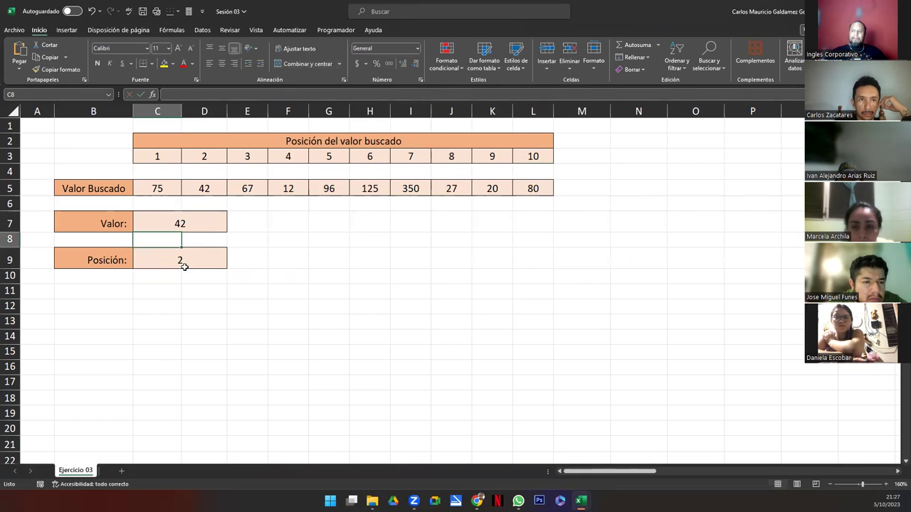
click(184, 266)
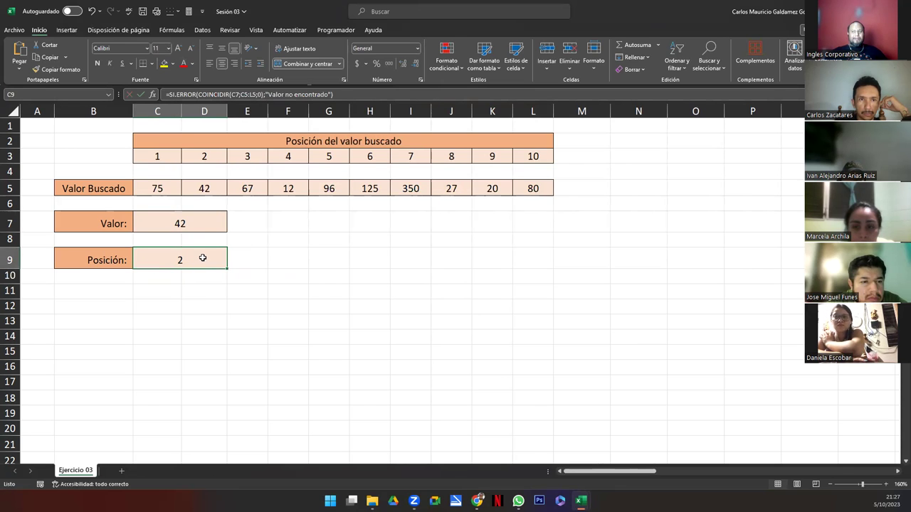
In C9's formula, replace the fallback 'Valor no encontrado' with 'No se encontró' and close the parentheses
double_click(203, 258)
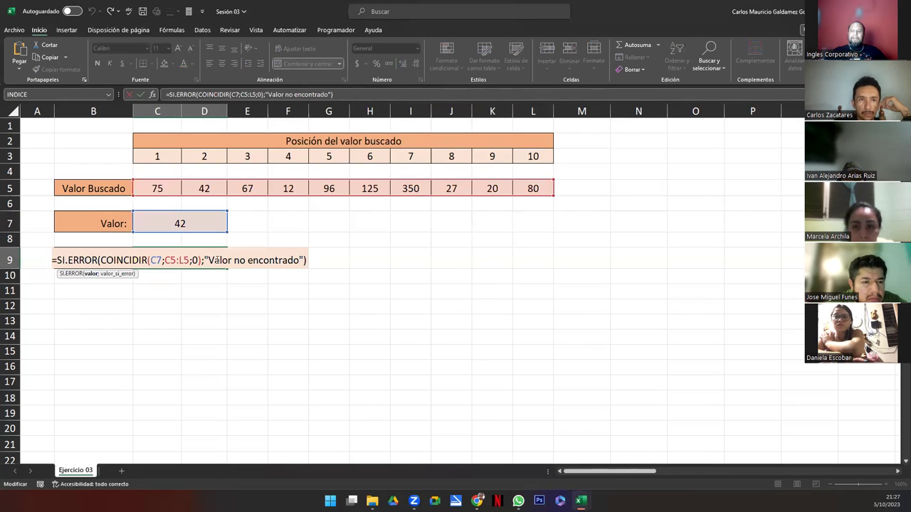
drag(205, 260, 302, 260)
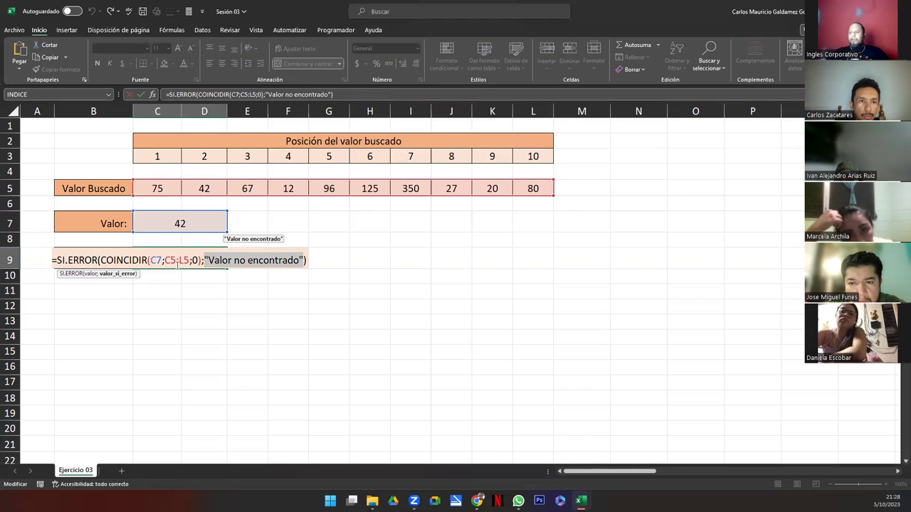
double_click(220, 260)
click(225, 262)
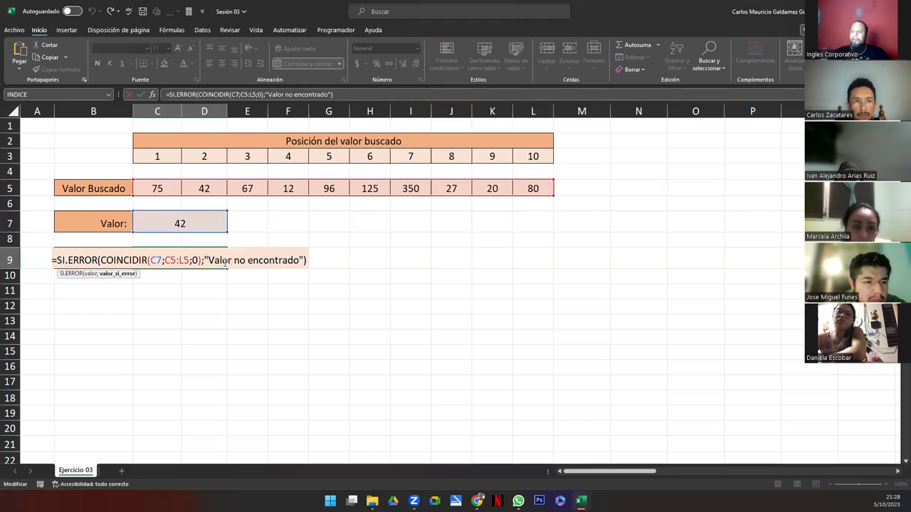
key(shift+End)
key(Delete)
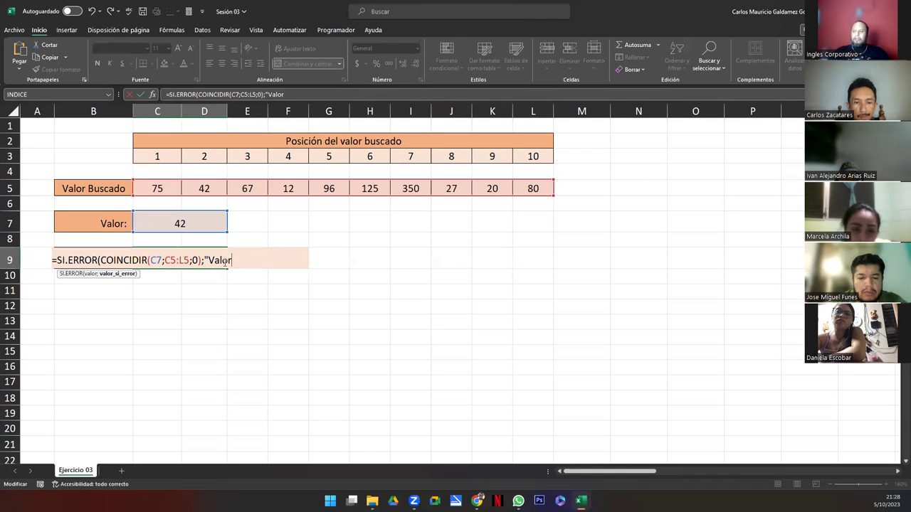
key(BackSpace)
key(BackSpace)
text(No s)
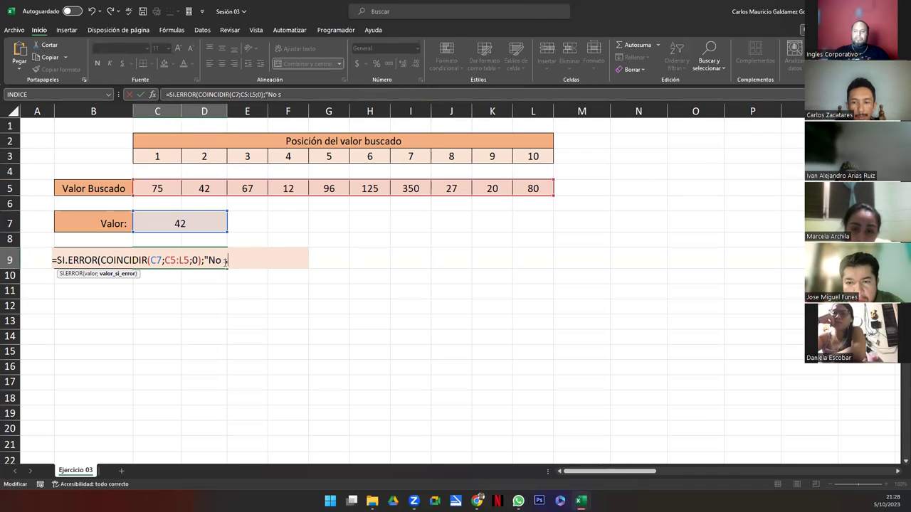
text(e encontró"))
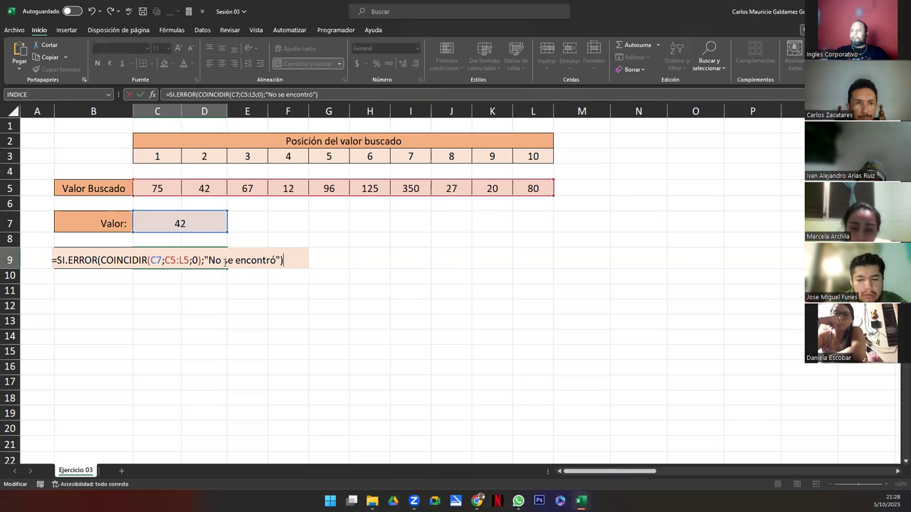
key(Return)
click(225, 262)
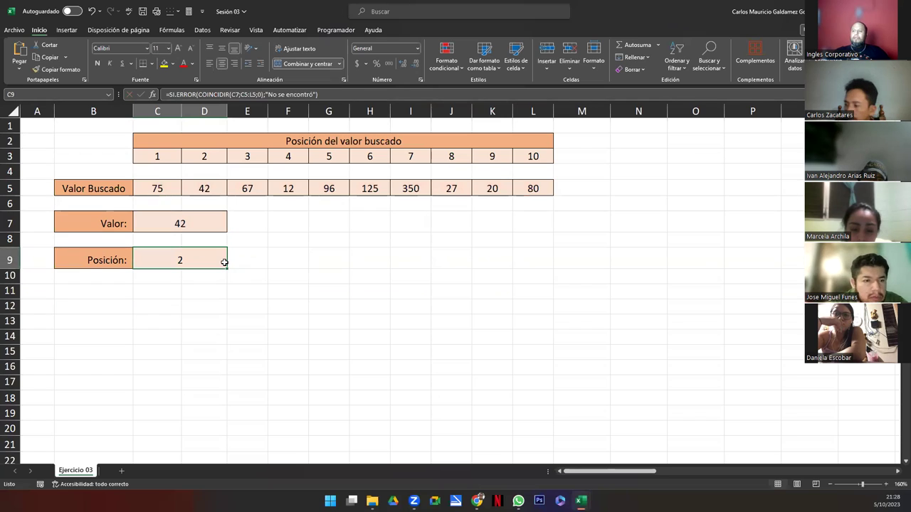
Enter 121 in C7 and check that C9 shows 'No se encontró'
click(198, 219)
text(121)
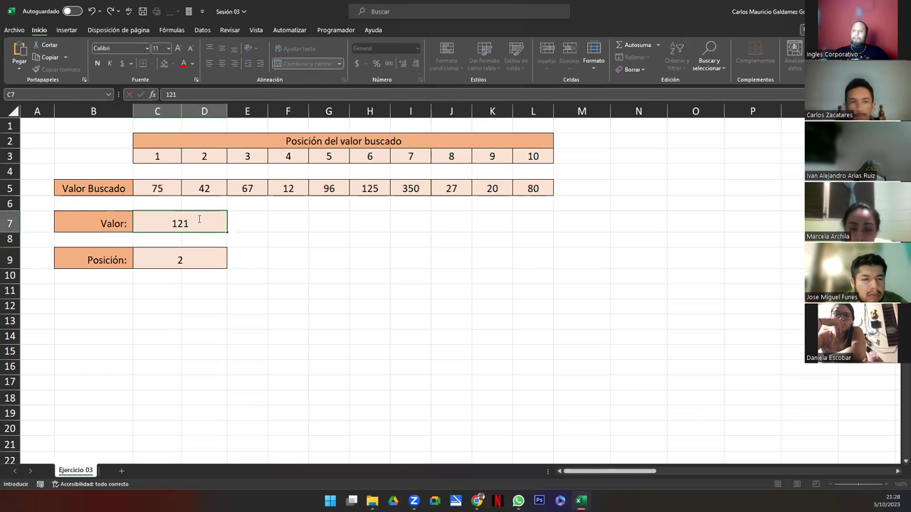
key(Return)
click(203, 259)
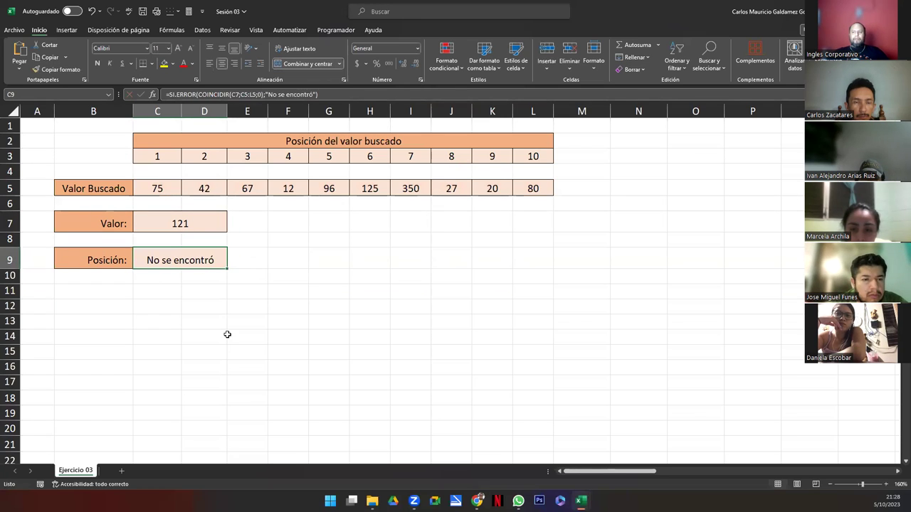
click(159, 226)
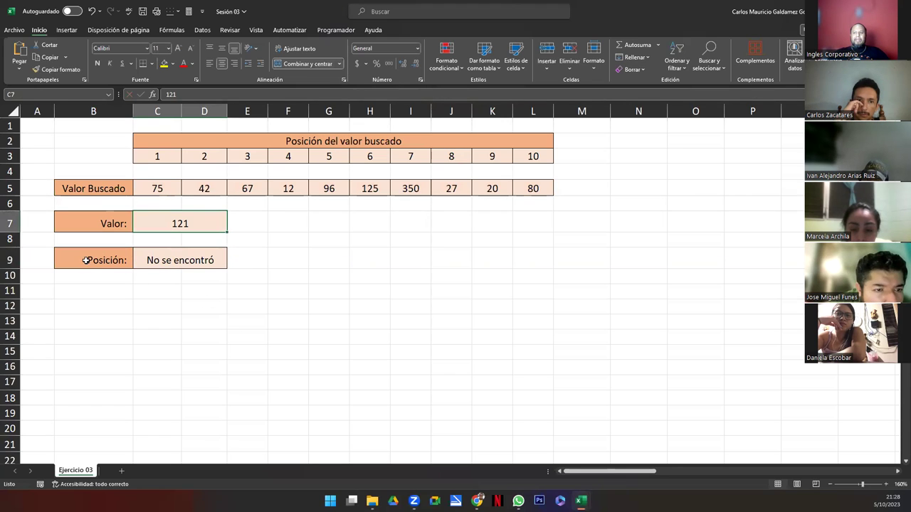
click(165, 265)
click(181, 223)
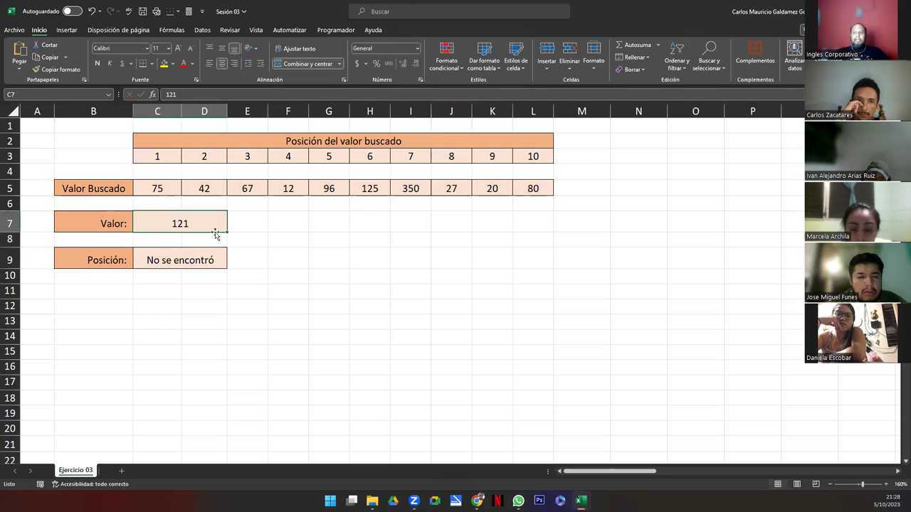
drag(150, 187, 533, 191)
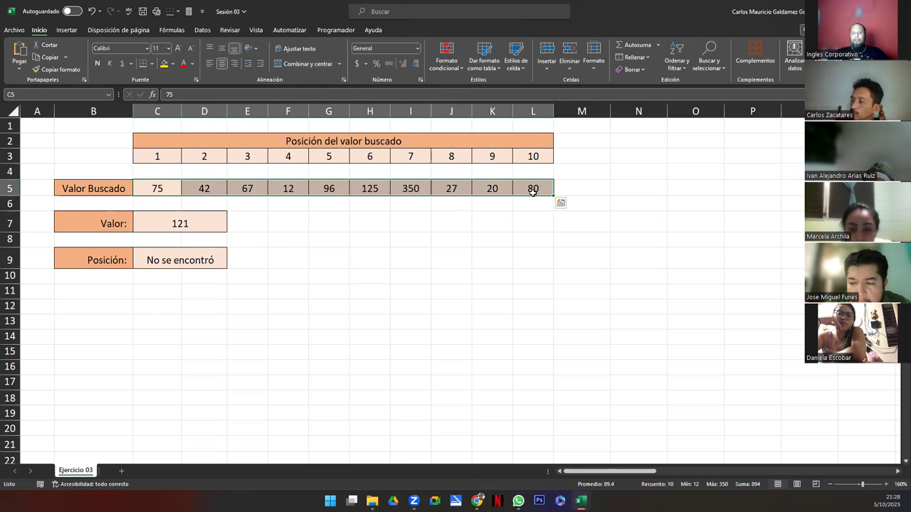
Change the C7 value to 27 so C9 returns position 8
click(148, 224)
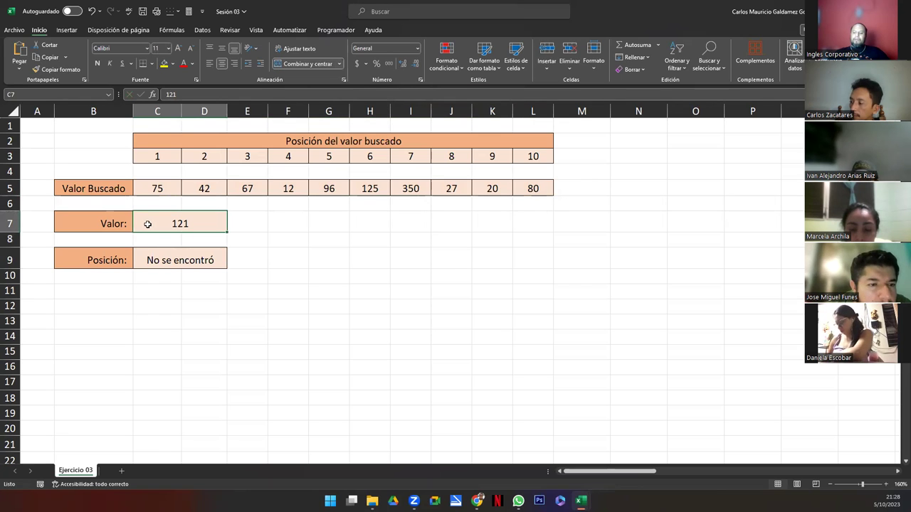
text(6)
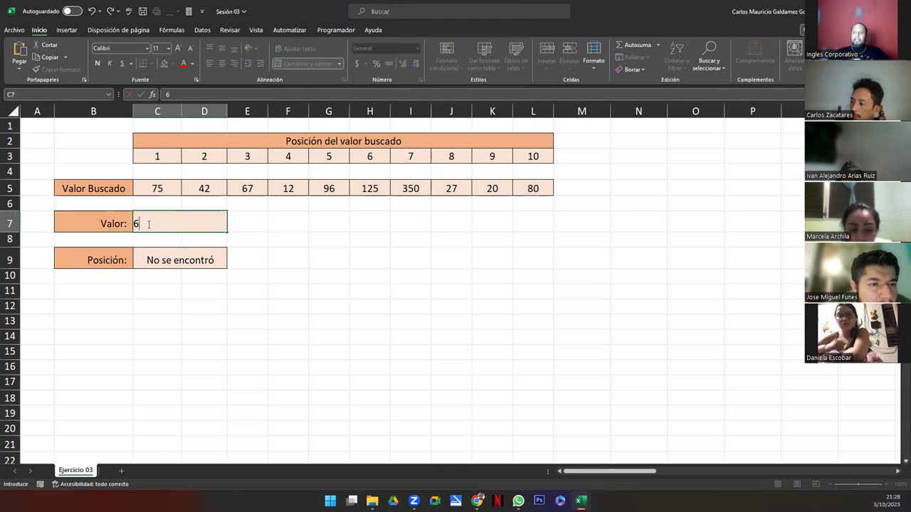
key(BackSpace)
text(27)
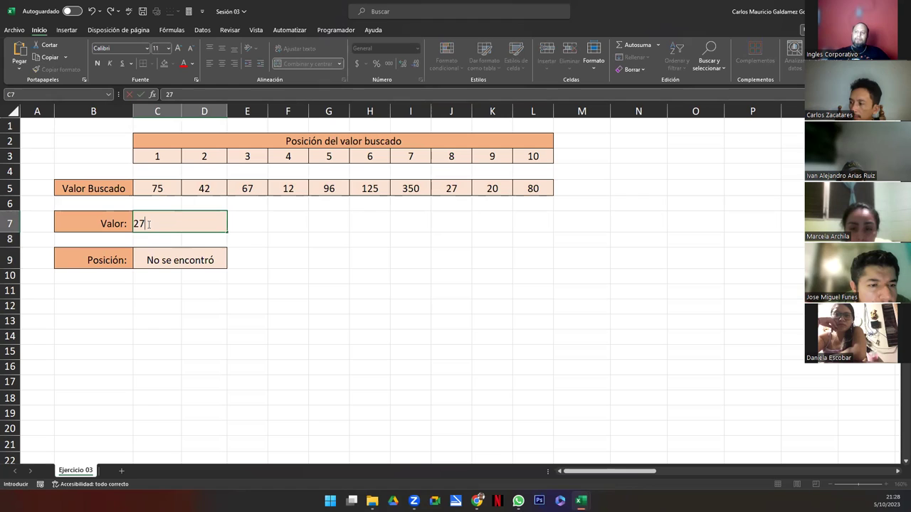
key(Return)
click(195, 260)
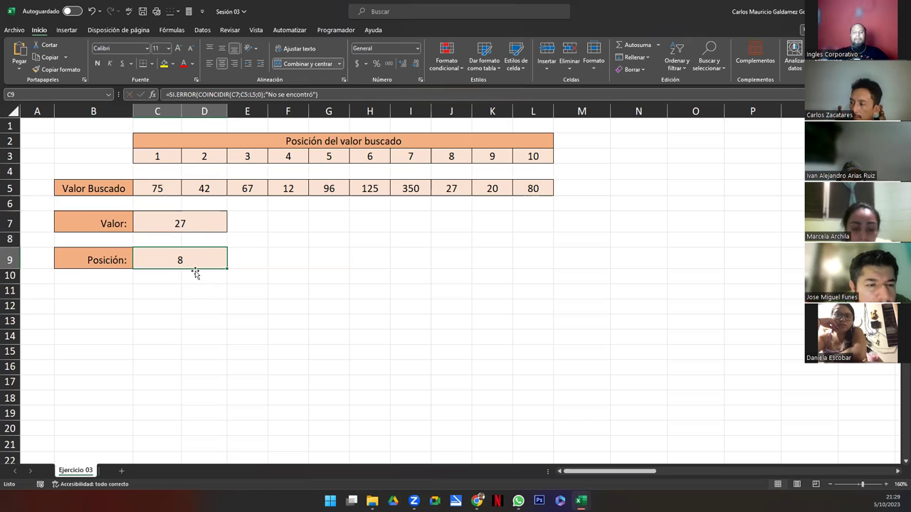
double_click(204, 258)
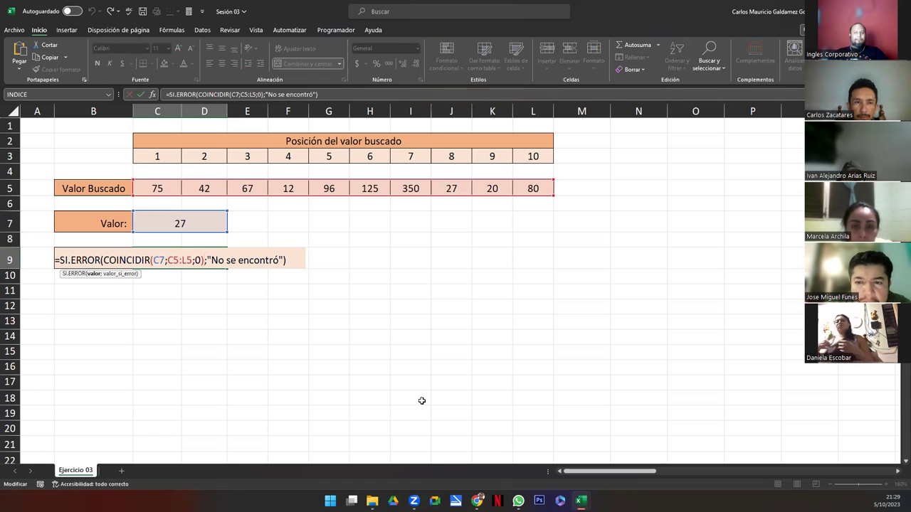
key(Return)
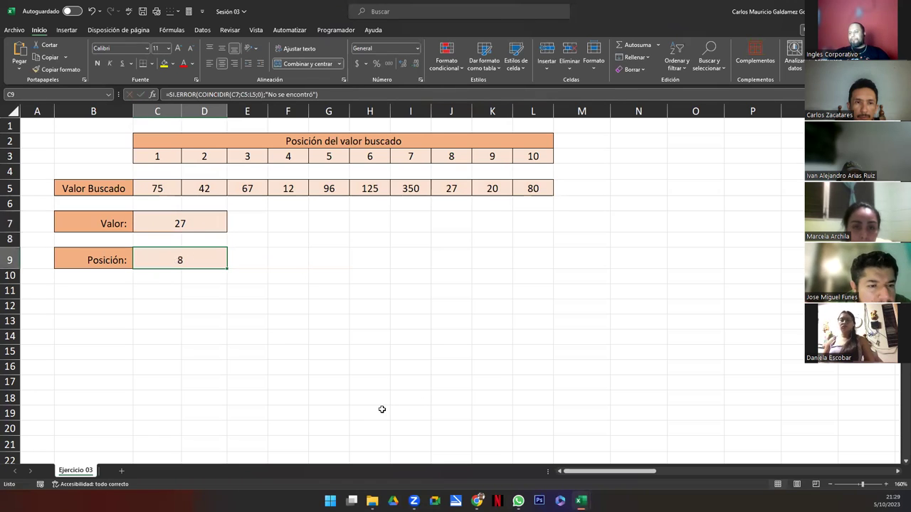
click(116, 291)
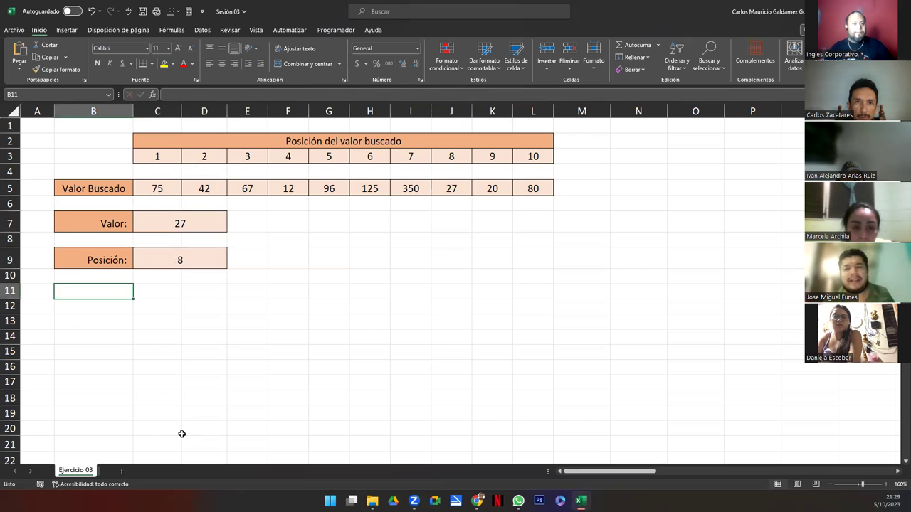
key(Up)
key(Up)
key(Right)
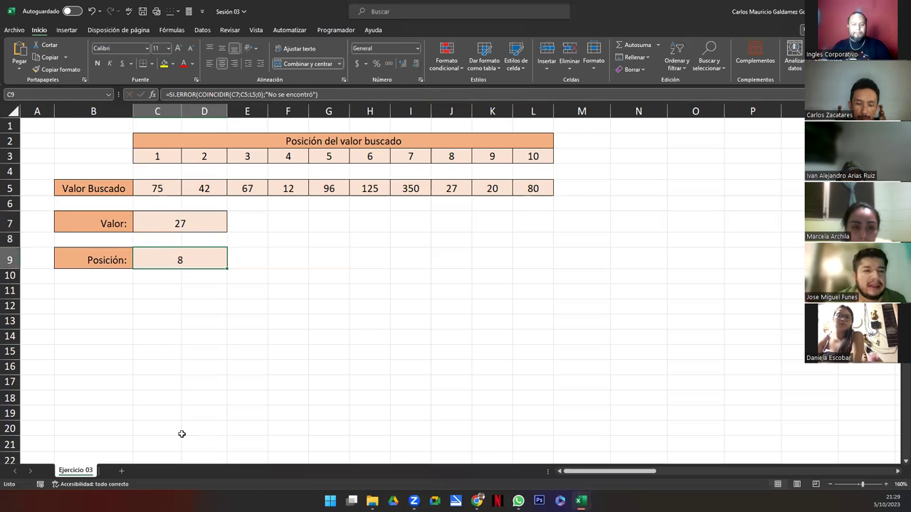
key(F2)
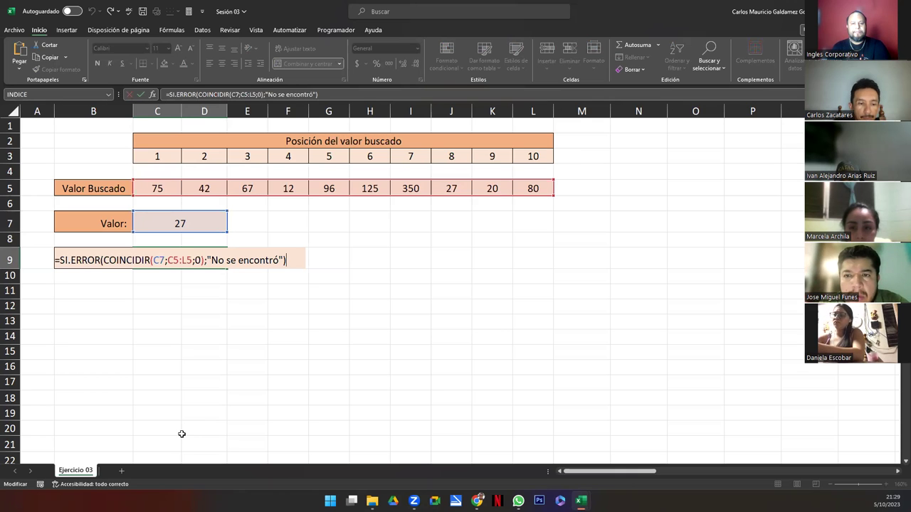
Leave C9 unchanged and move over to the names table's NOMBRE and APELLIDO columns
key(Return)
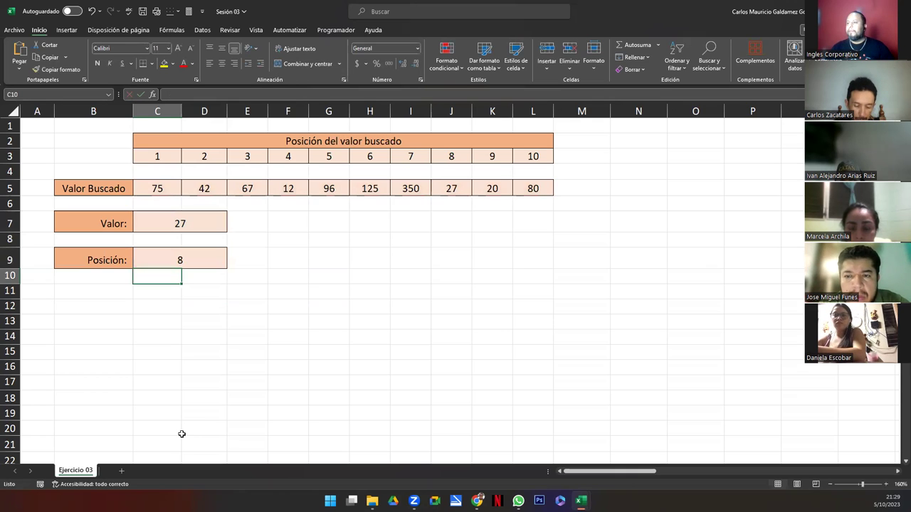
key(Up)
key(Up)
key(Up)
key(Up)
key(Up)
key(Up)
key(Up)
key(Up)
key(Up)
key(ctrl+Right)
key(Right)
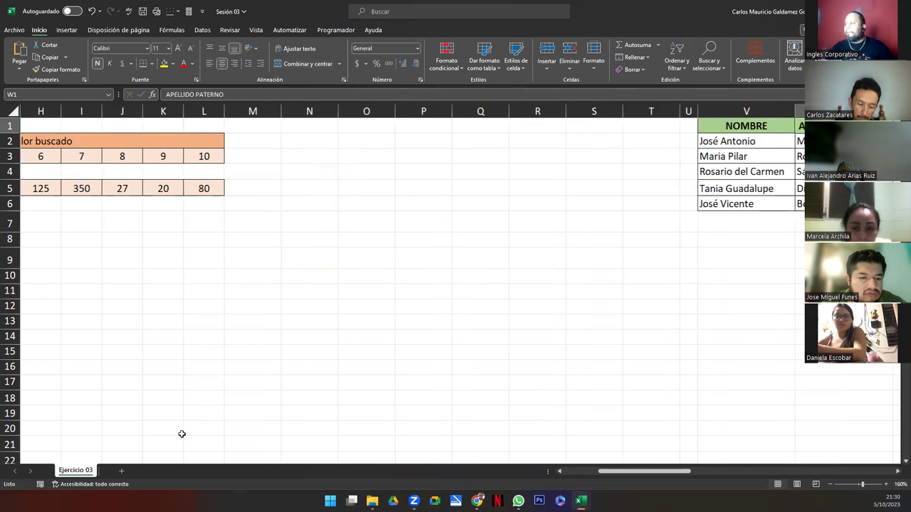
key(Right)
key(Right)
key(Right)
key(Left)
key(Left)
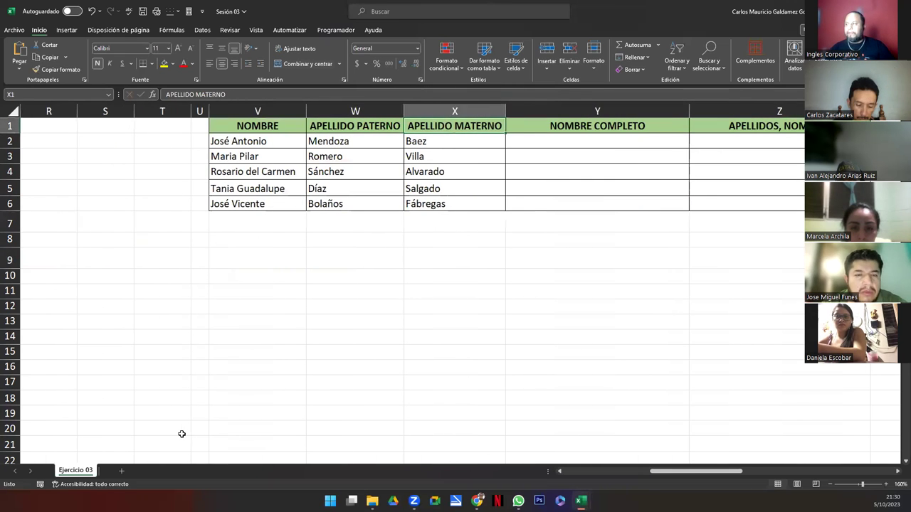
key(Right)
key(Right)
key(Right)
key(Right)
key(Left)
key(Left)
key(Left)
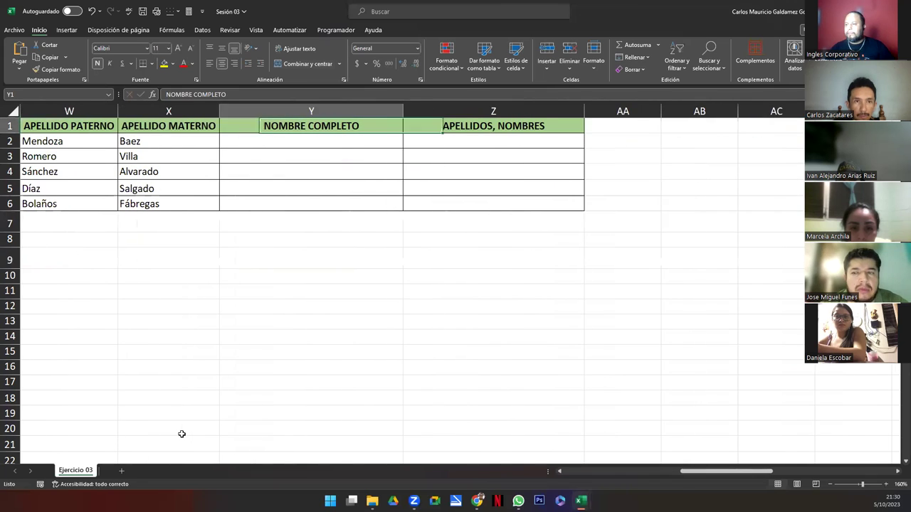
key(Left)
key(Left)
key(Left)
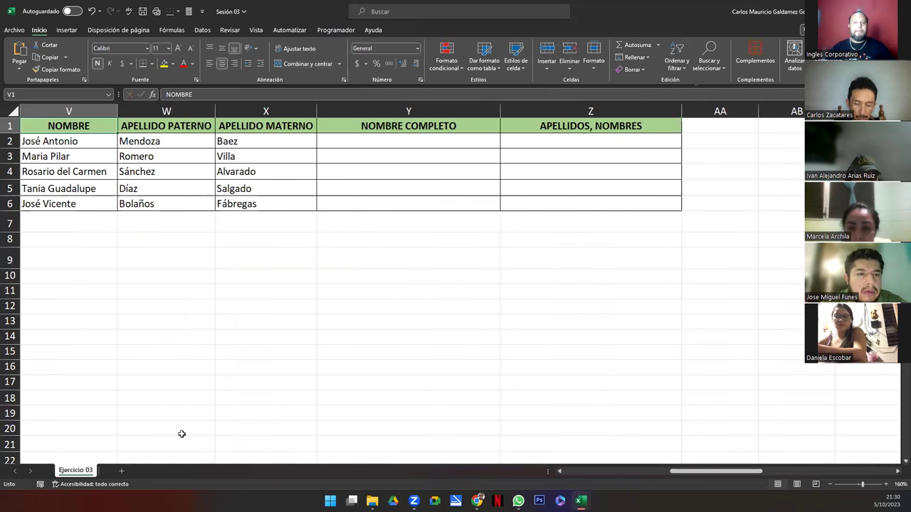
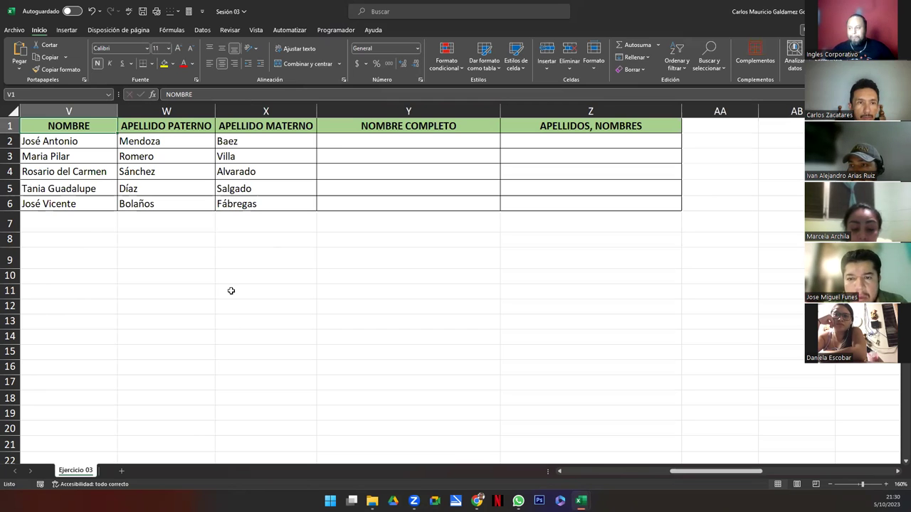
Enter the $ sign in W12 and 250 in X12
click(240, 317)
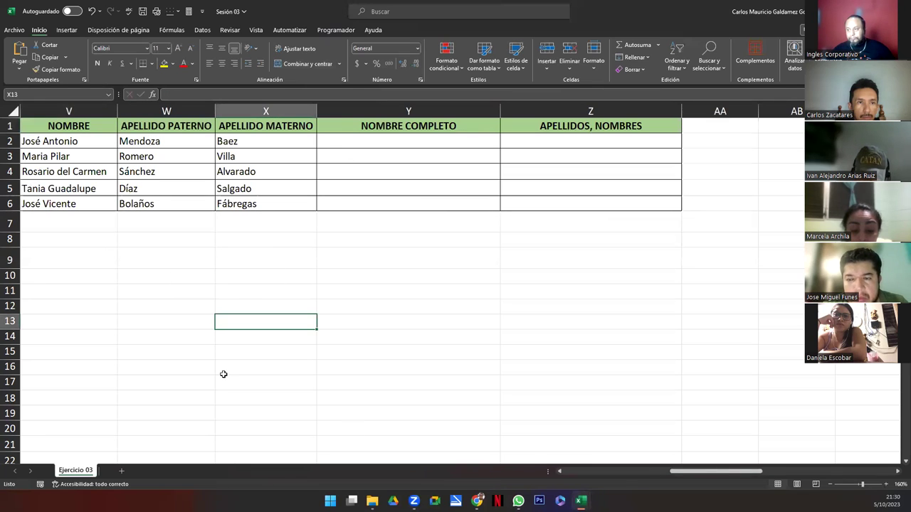
click(172, 305)
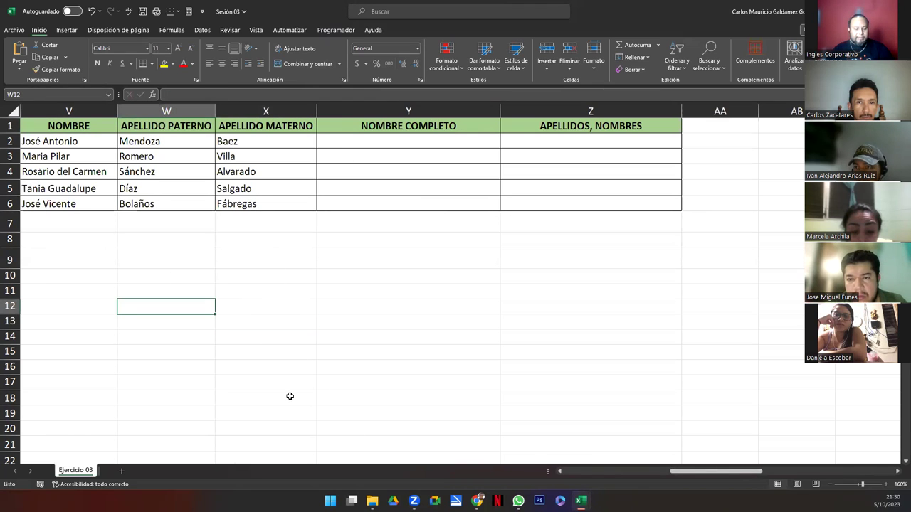
text($)
key(Tab)
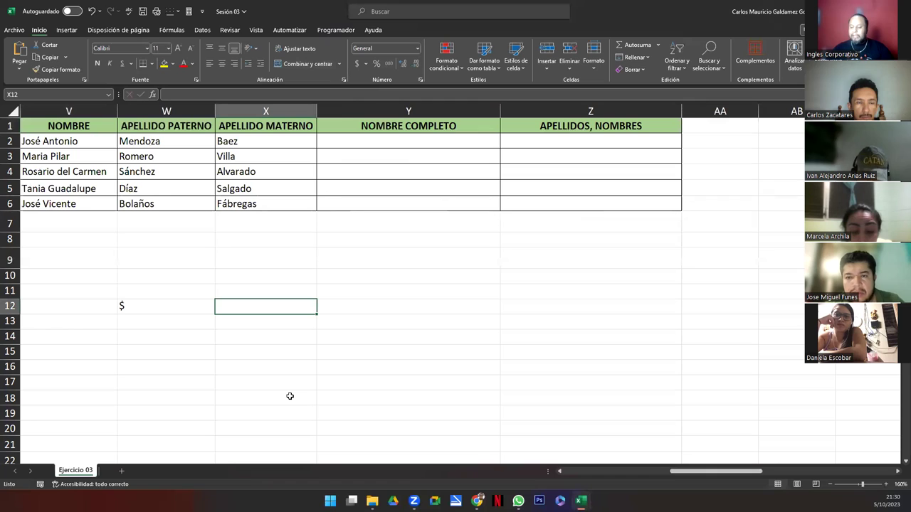
text(250)
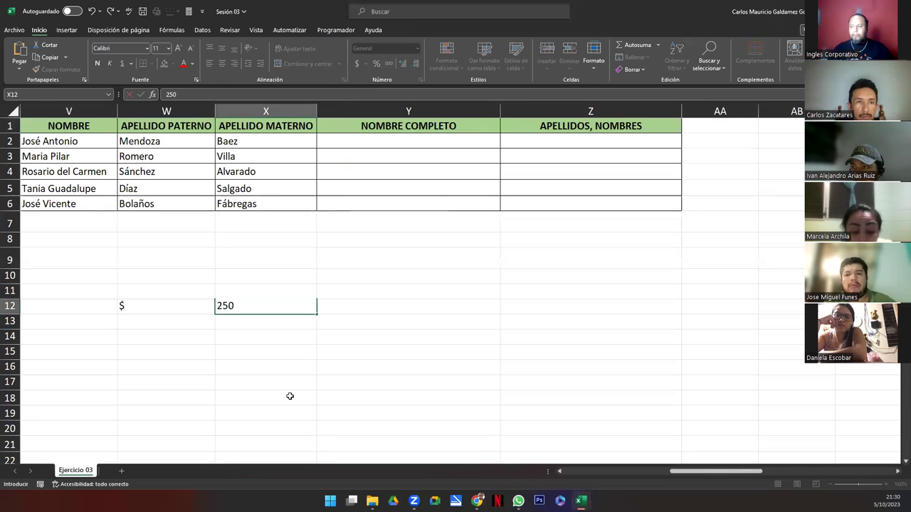
key(Return)
In X13 join them with =CONCATENAR(W12;X12) and right-align the $250 result
key(Right)
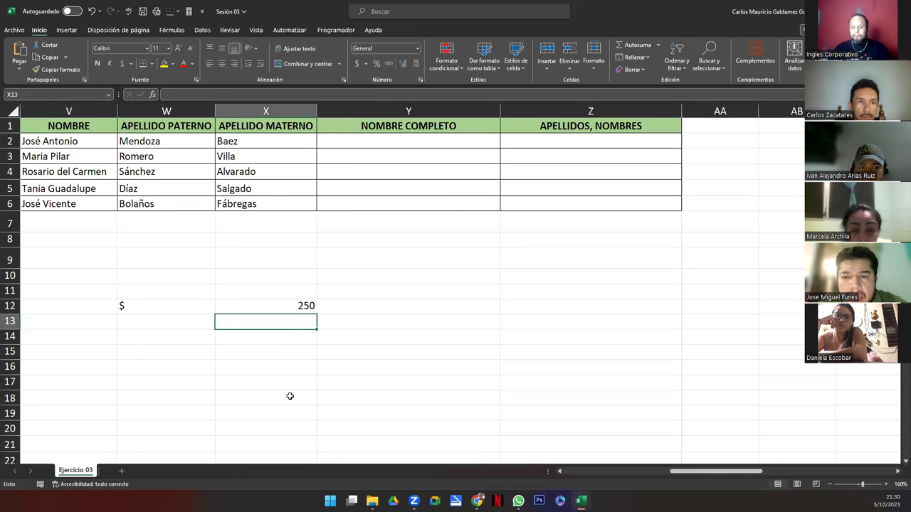
text(=concat)
key(Down)
key(Tab)
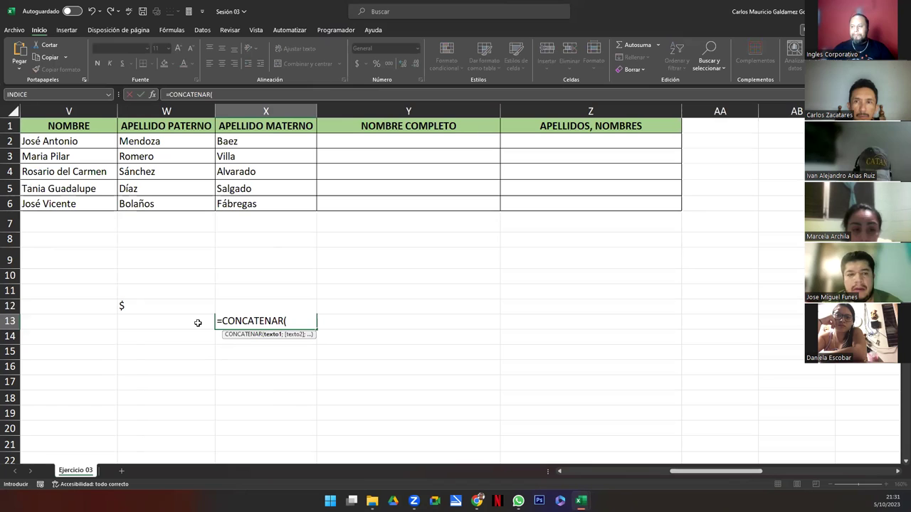
click(163, 307)
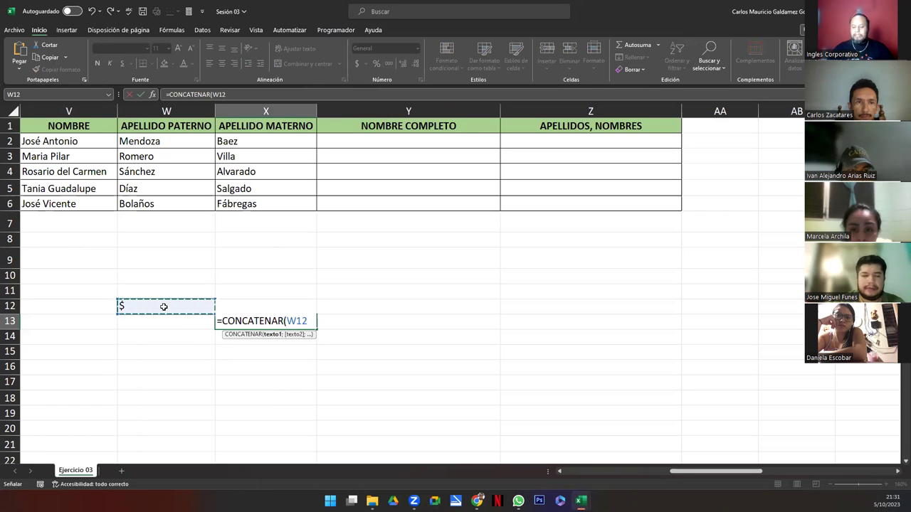
text(;)
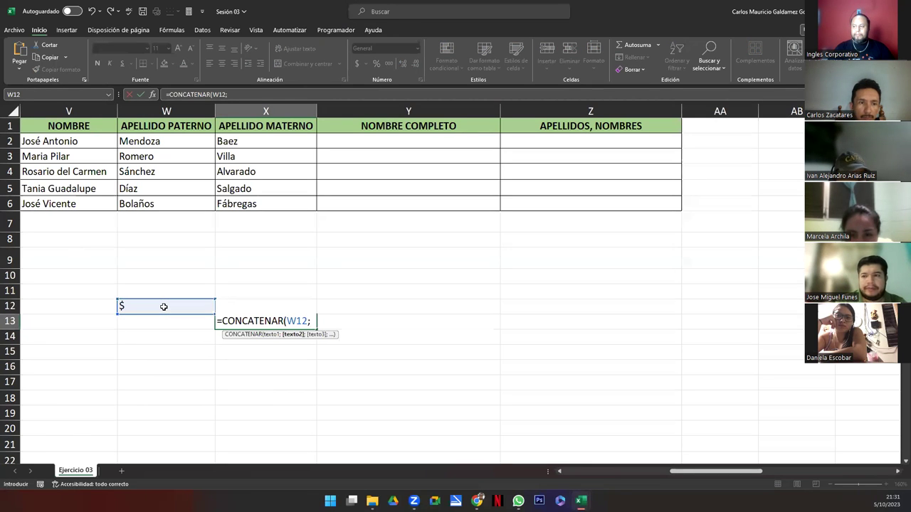
text(X12))
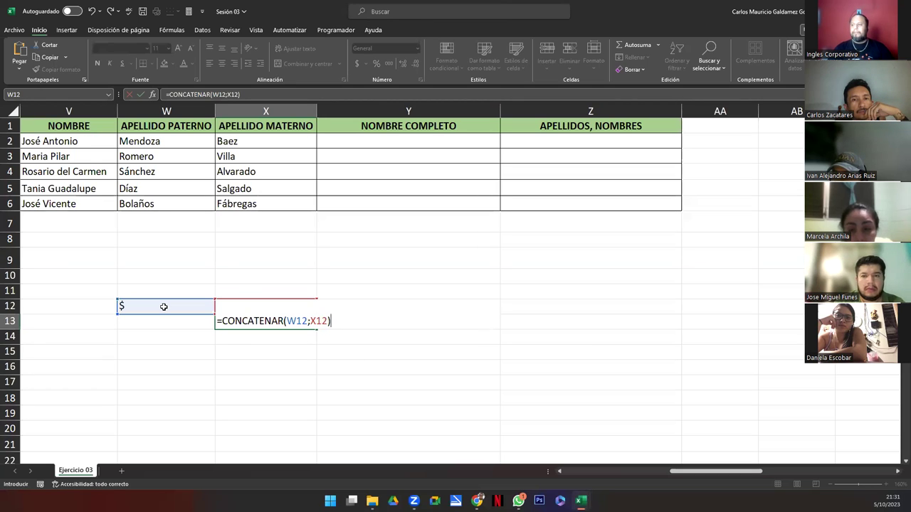
key(Return)
key(Up)
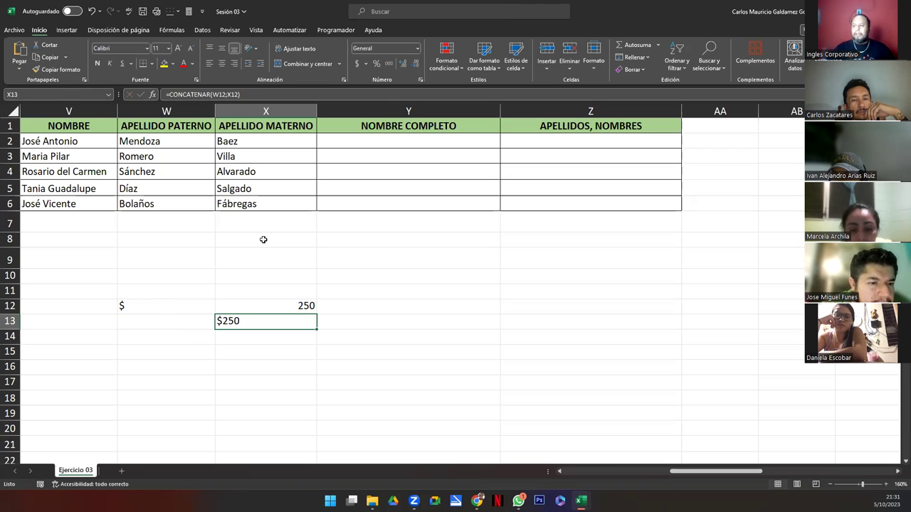
click(234, 64)
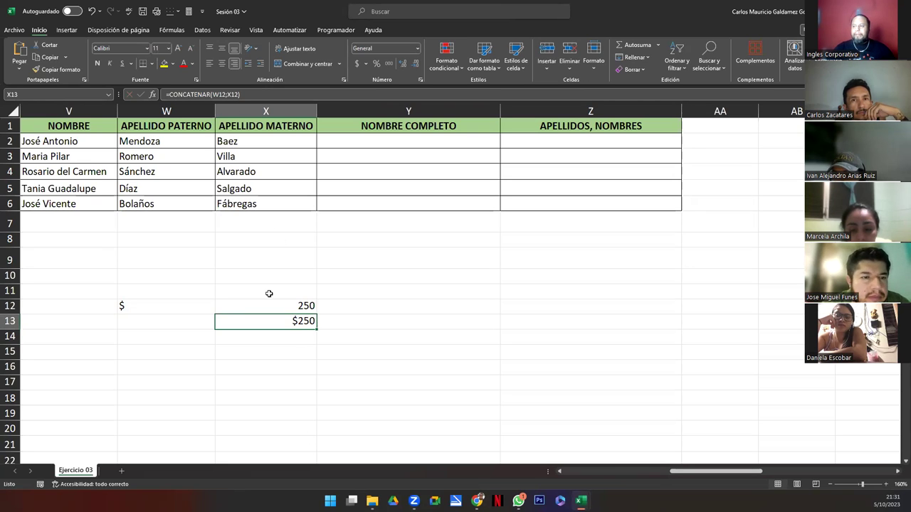
Edit X13 to =CONCATENAR(W12;" ";X12;".00") so it shows $ 250.00
double_click(297, 320)
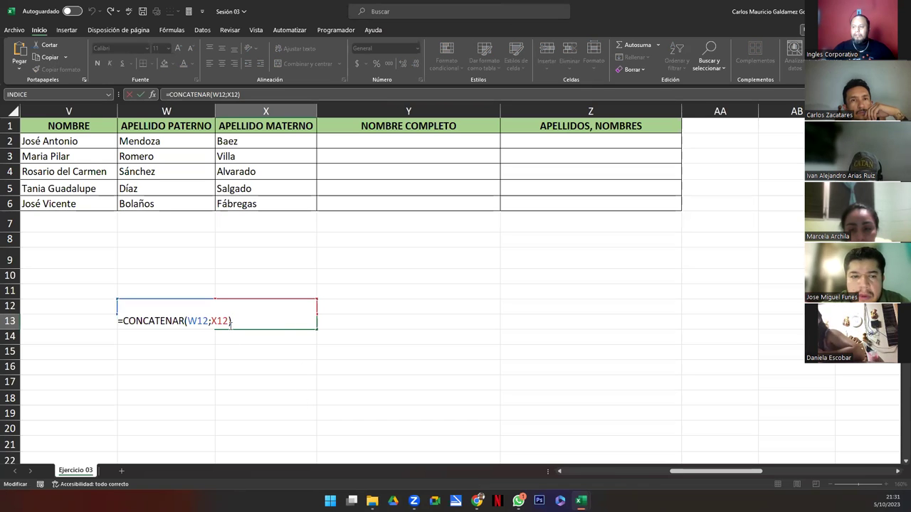
key(Left)
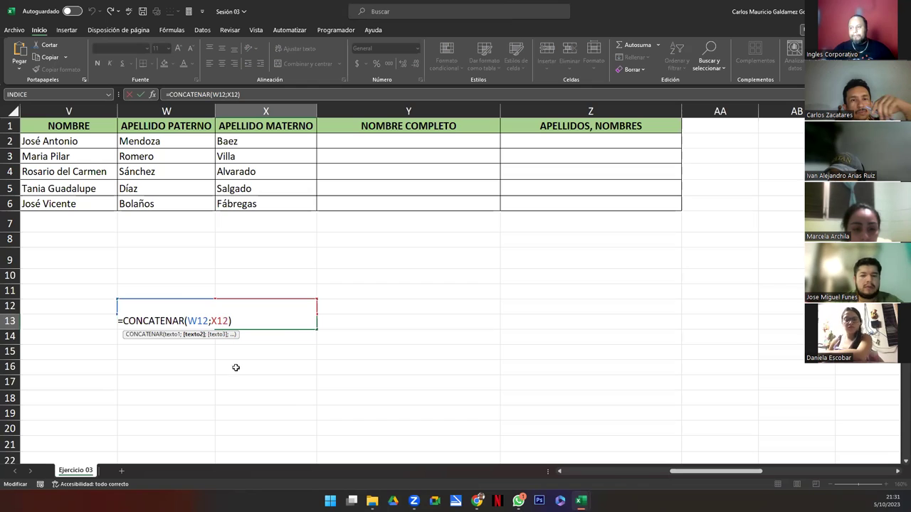
text(;"")
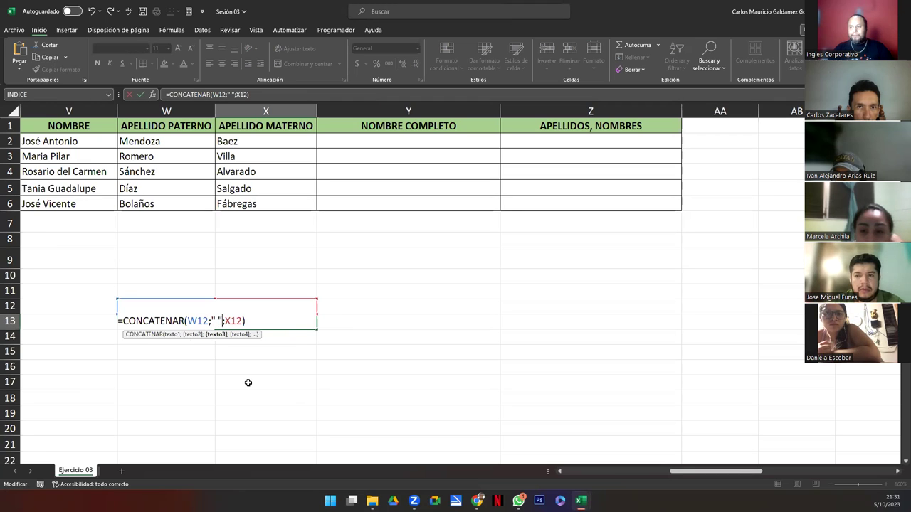
text( ;)
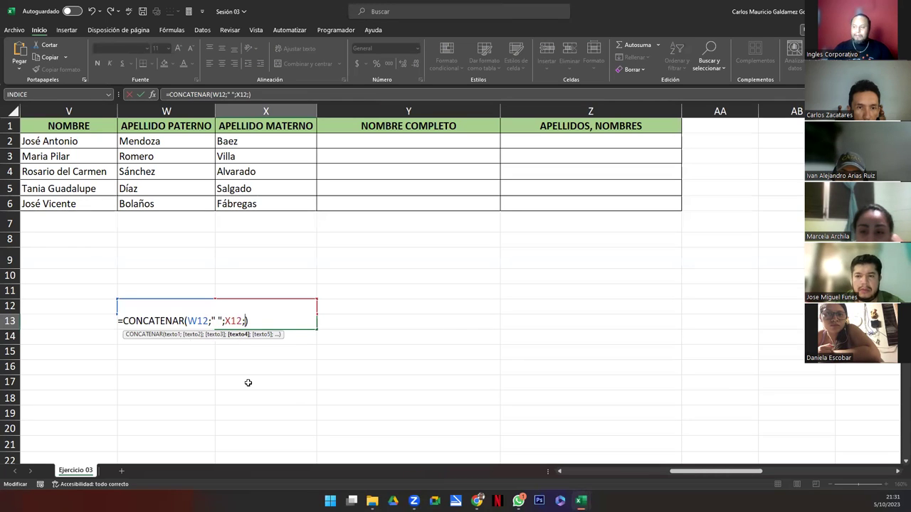
text(")
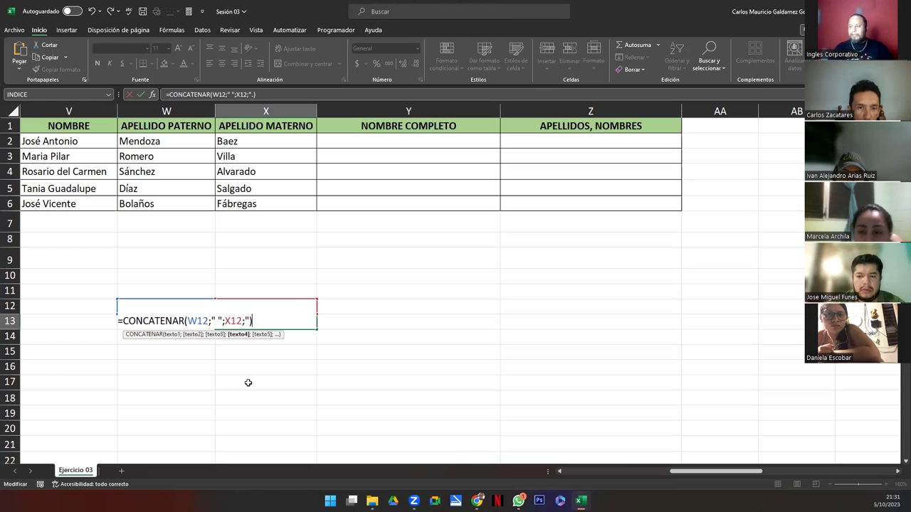
text(00")
key(Return)
key(Up)
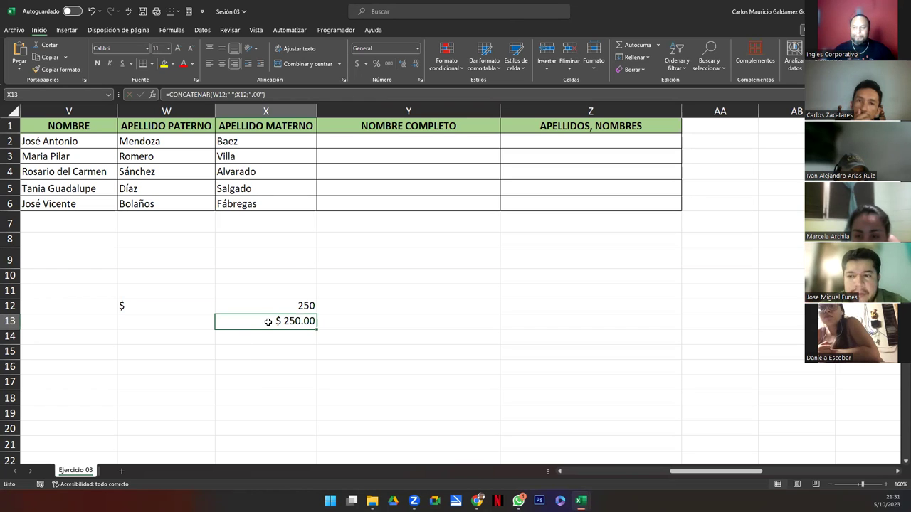
Review the ".00" argument in the X13 formula, then select the practice cells W11 to X13
double_click(260, 323)
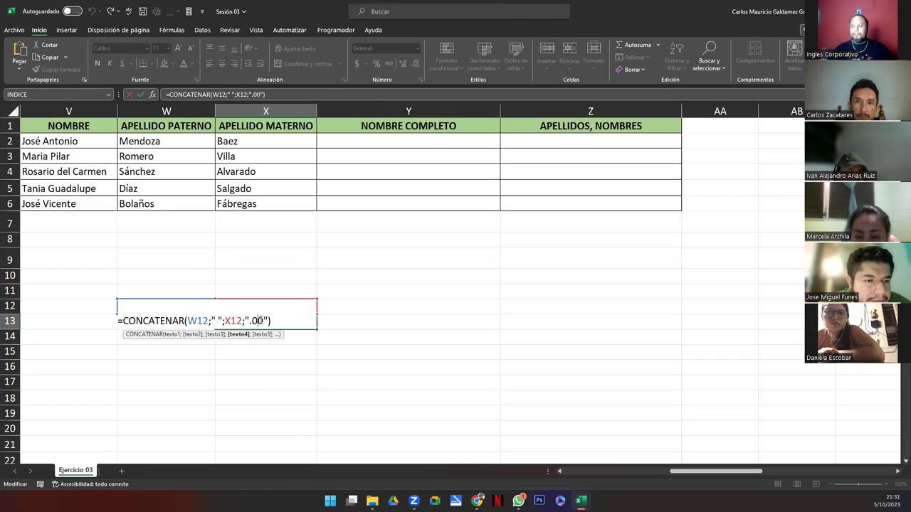
drag(245, 321, 267, 321)
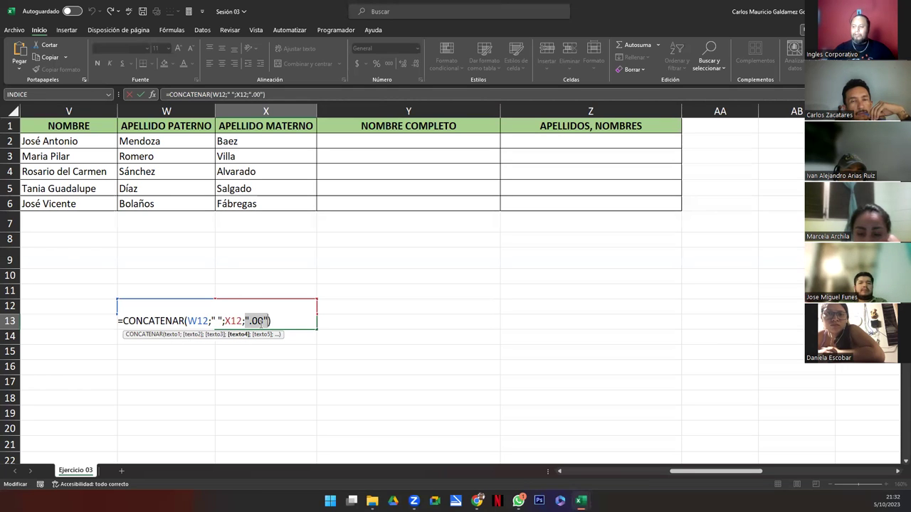
key(Return)
click(295, 322)
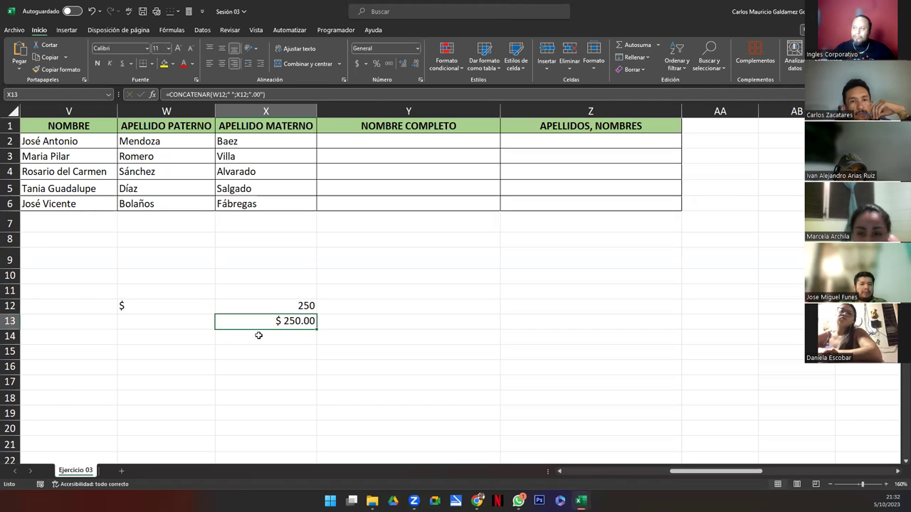
click(285, 92)
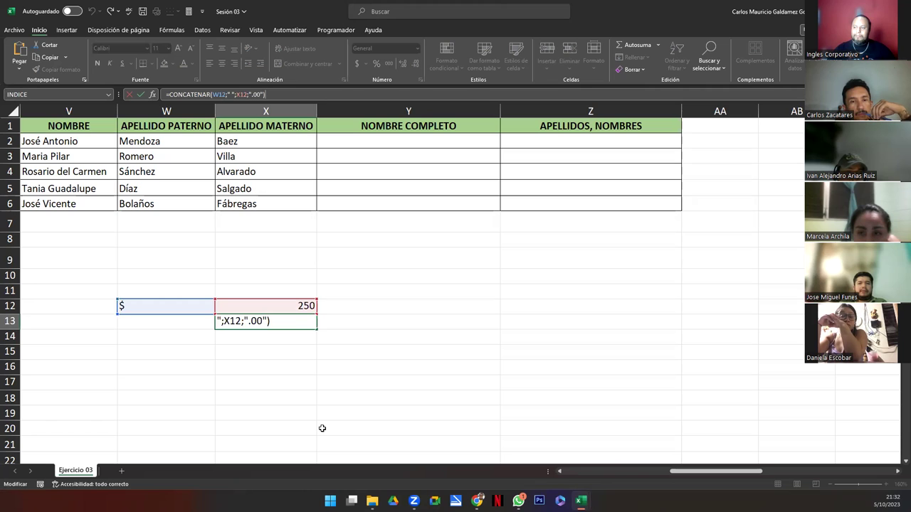
click(294, 321)
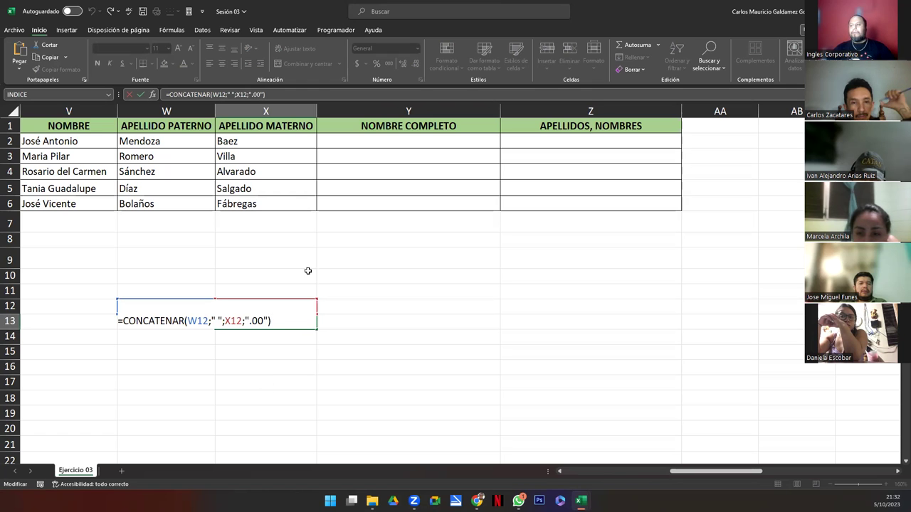
click(342, 138)
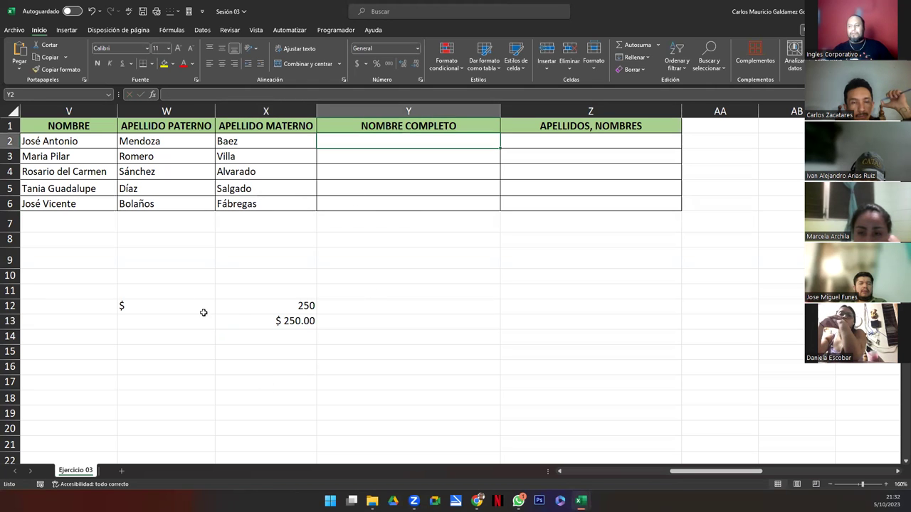
drag(177, 293, 273, 329)
key(Delete)
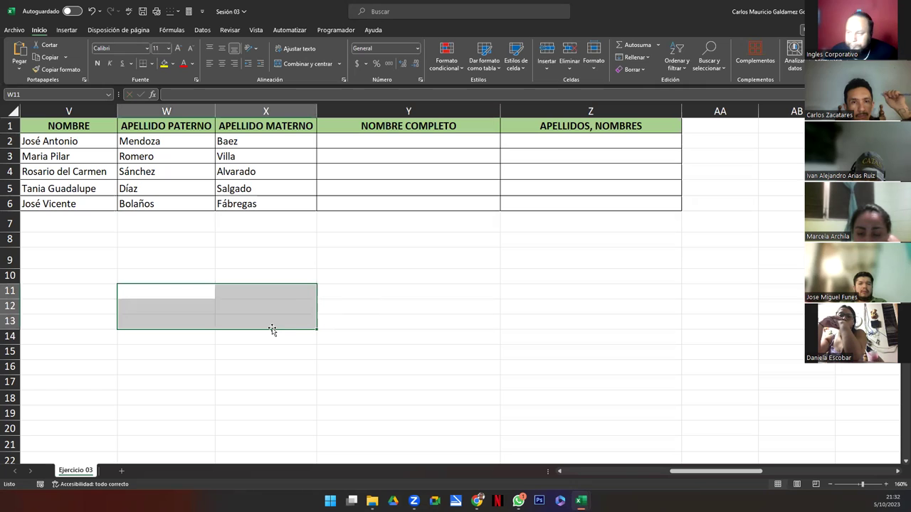
click(367, 142)
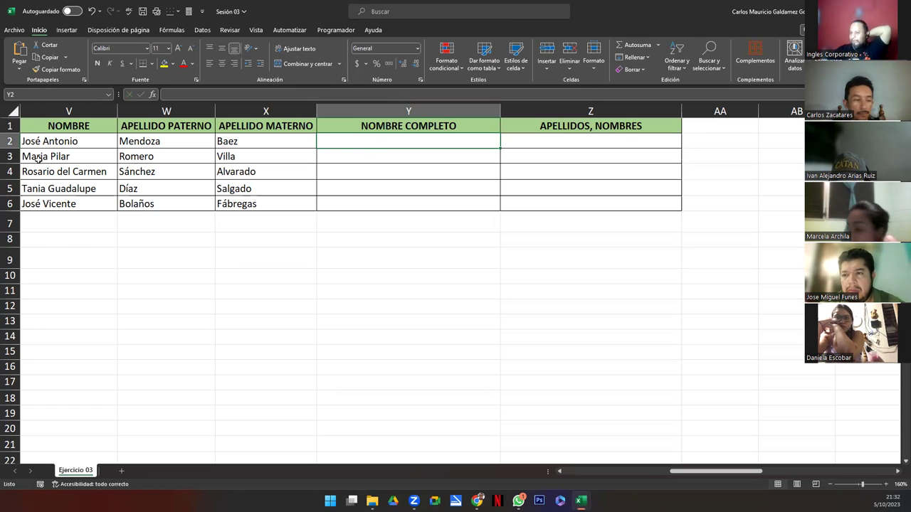
mouse_move(46, 140)
mouse_down()
mouse_move(90, 189)
mouse_move(92, 205)
mouse_up()
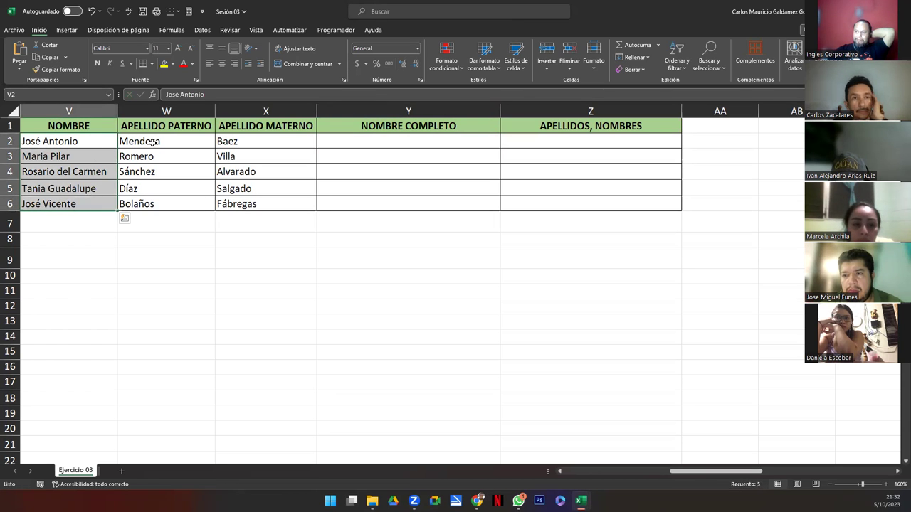
drag(152, 146, 154, 204)
drag(250, 143, 265, 203)
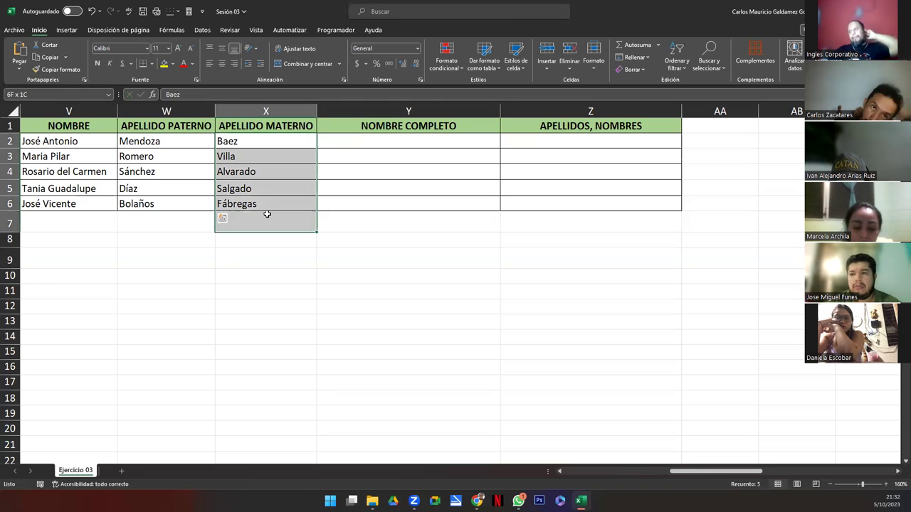
drag(384, 140, 389, 202)
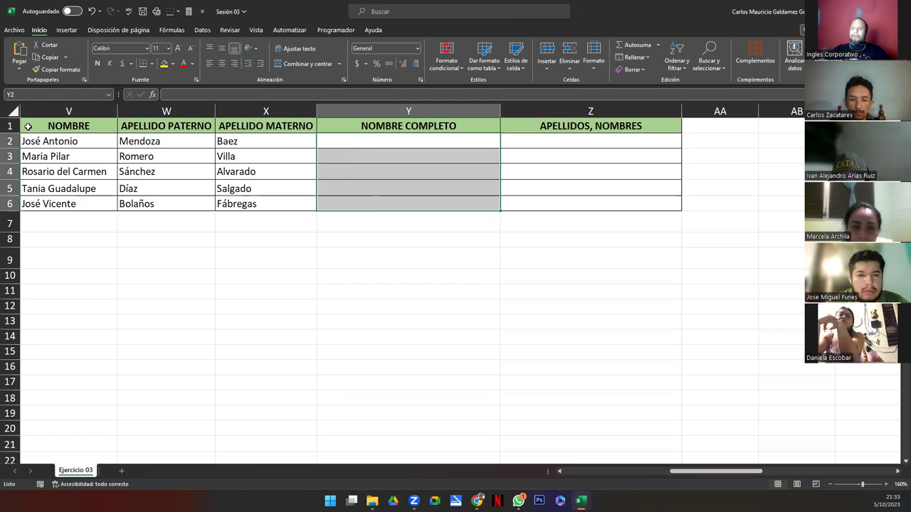
drag(27, 128, 306, 200)
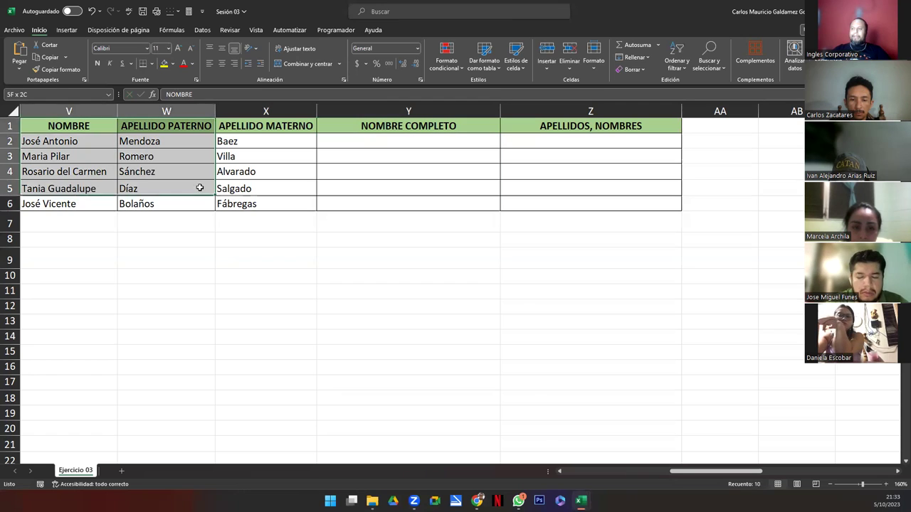
click(364, 141)
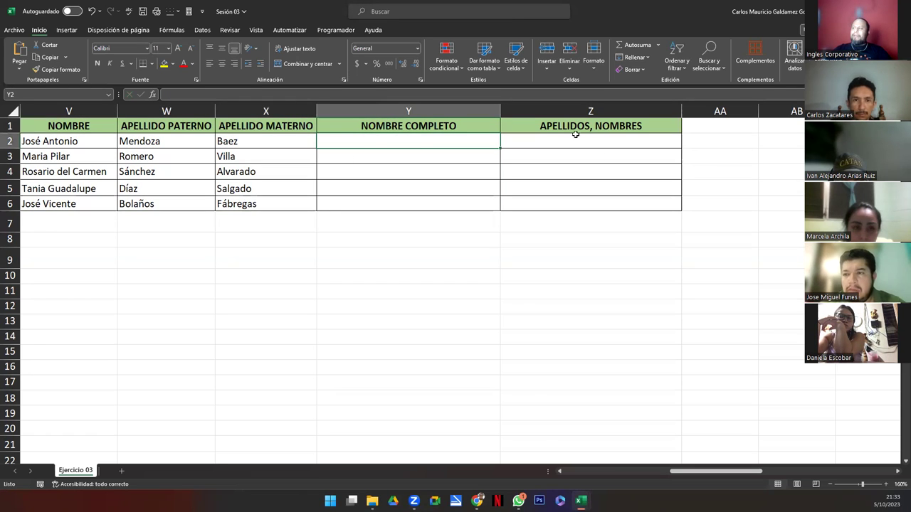
drag(575, 134, 569, 202)
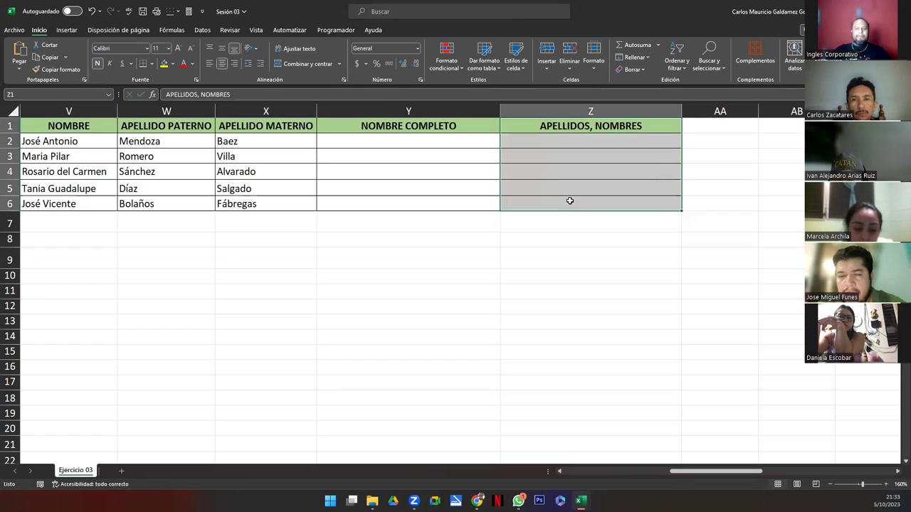
click(397, 141)
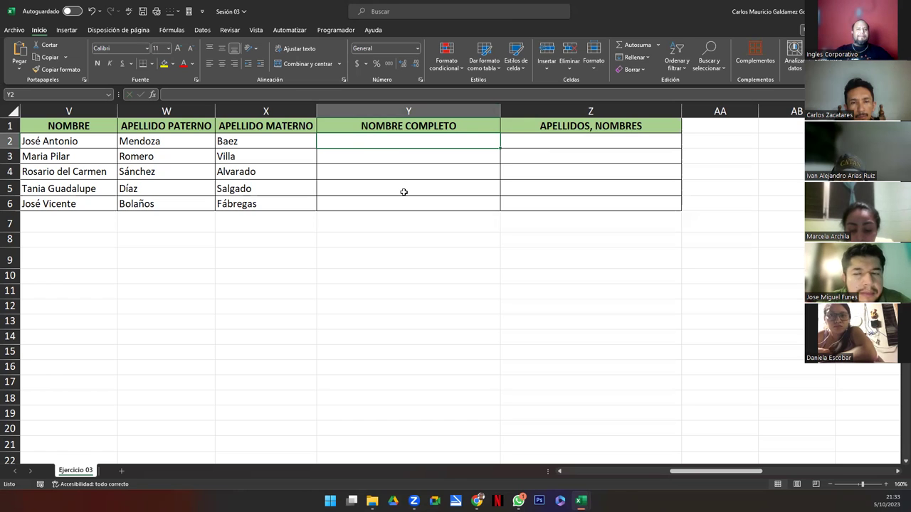
Enter =CONCATENAR(V2;W2;X2) in Y2 to join the first name and both surnames
text(=)
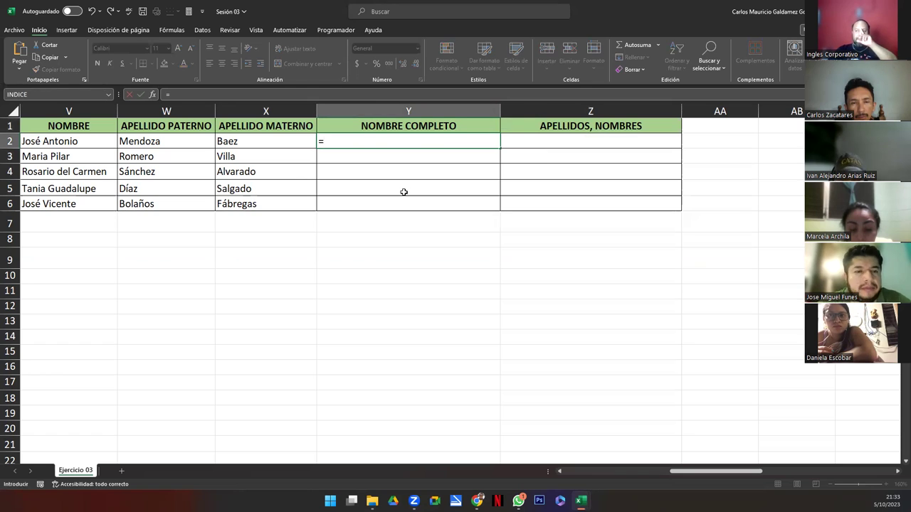
text(con)
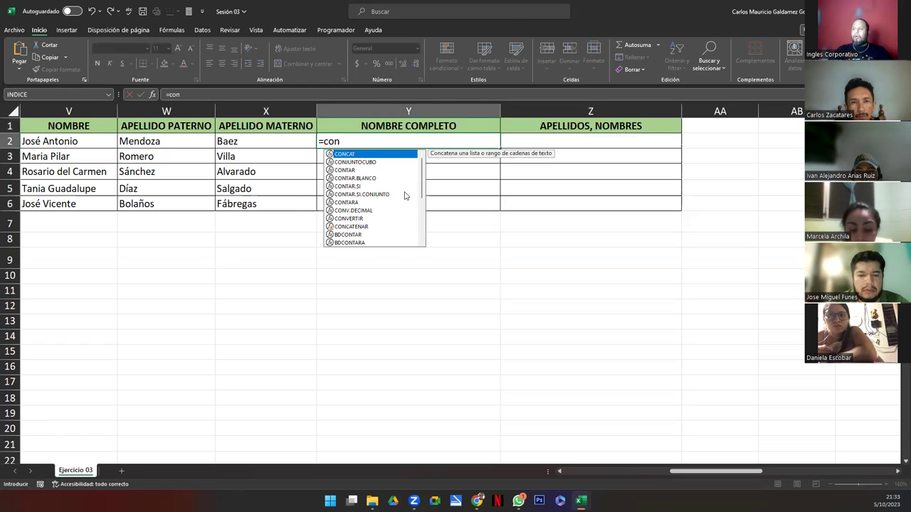
text(cate)
key(Tab)
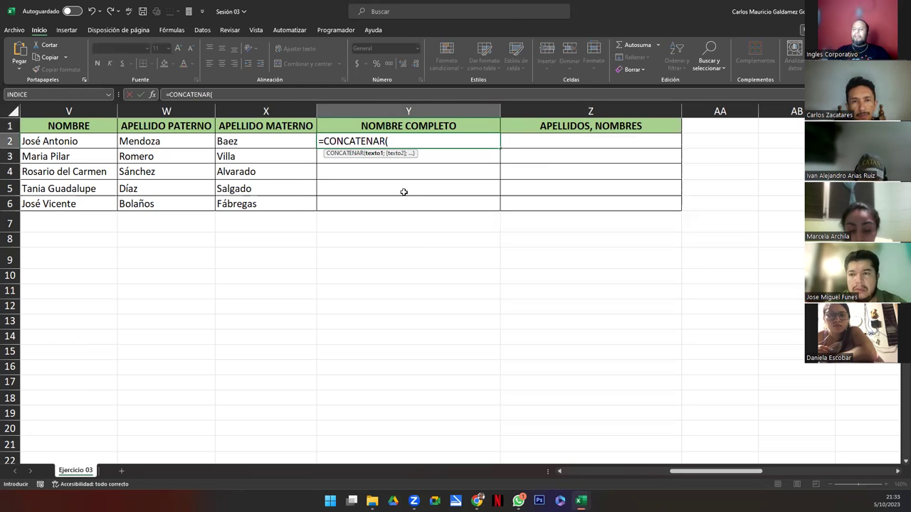
click(62, 142)
text(;)
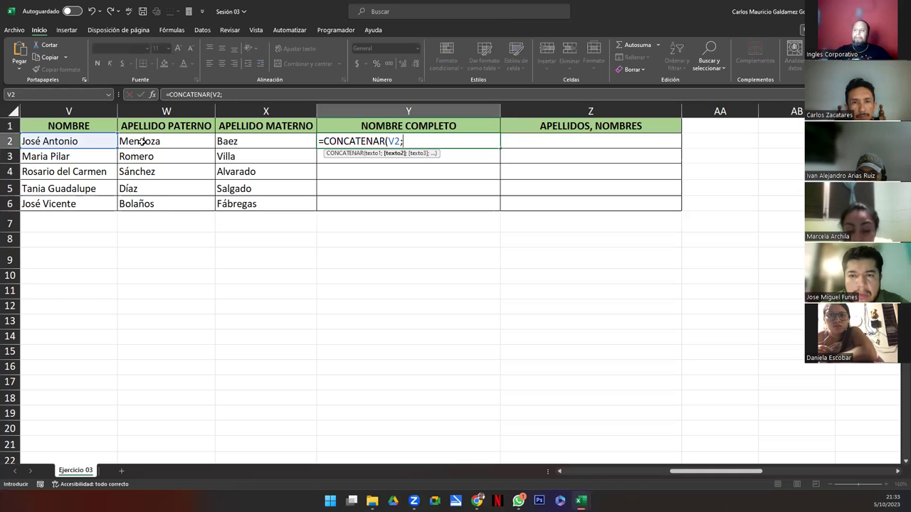
click(143, 142)
text(;)
key(Left)
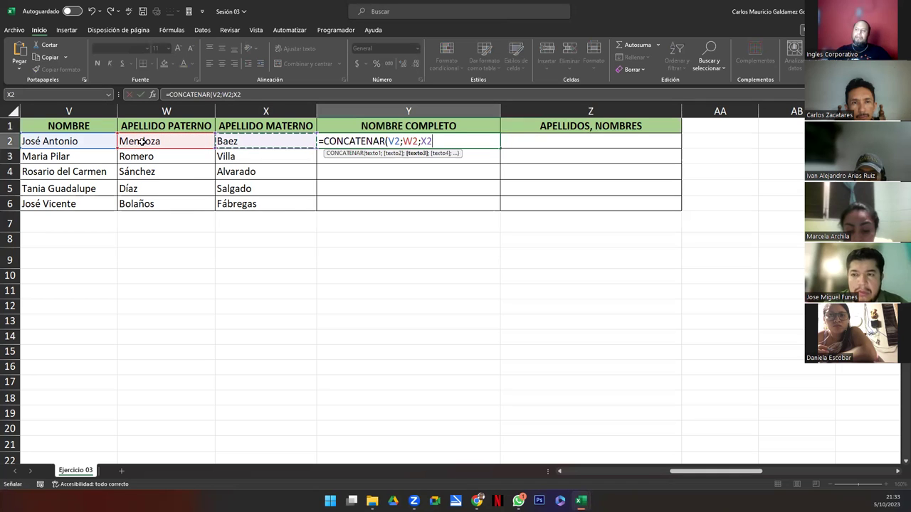
text())
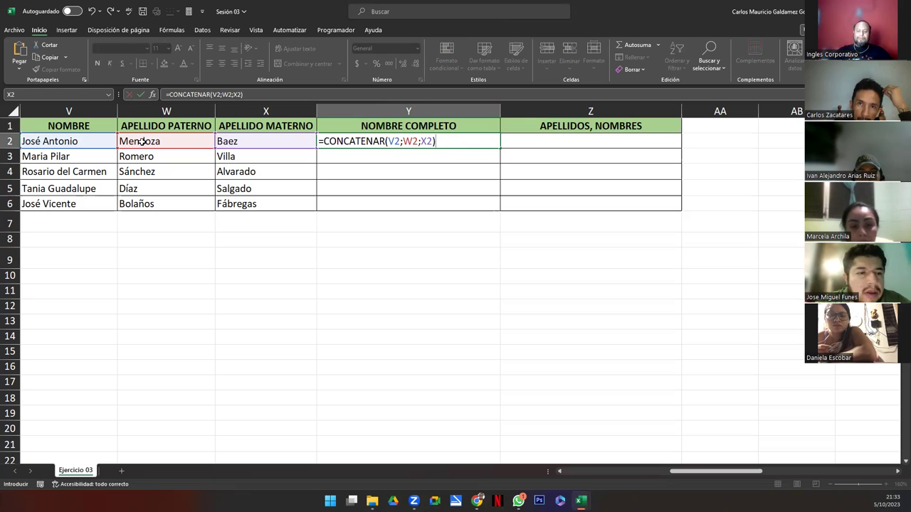
key(Return)
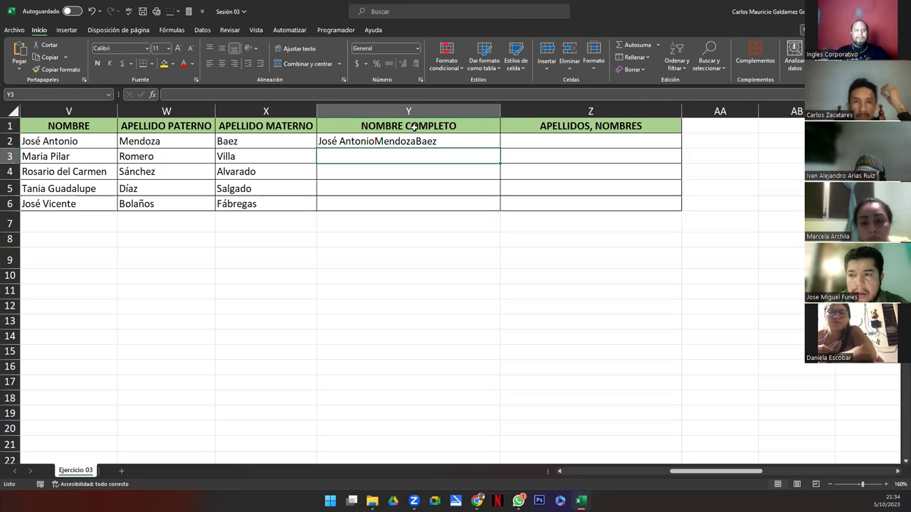
Edit the Y2 formula to =CONCATENAR(V2;" ";W2;" ";X2) so the names are space-separated
click(322, 141)
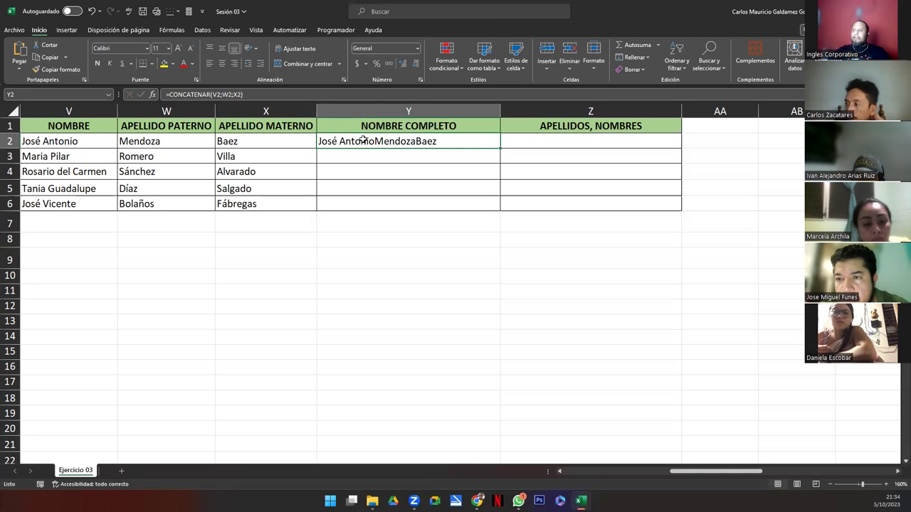
double_click(363, 141)
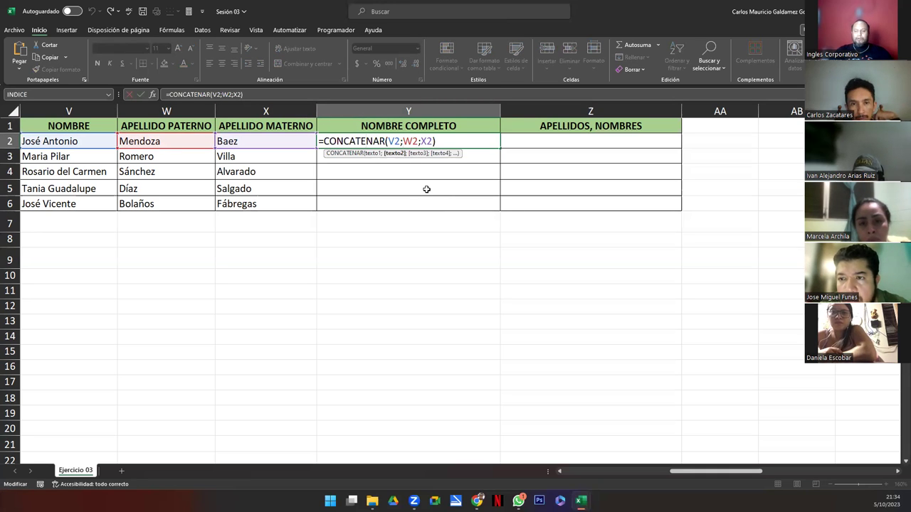
text(" ")
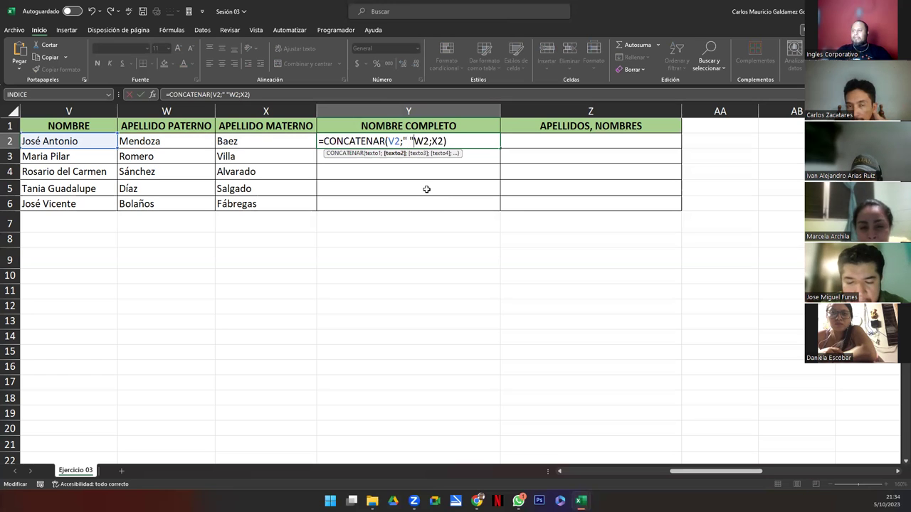
text(;)
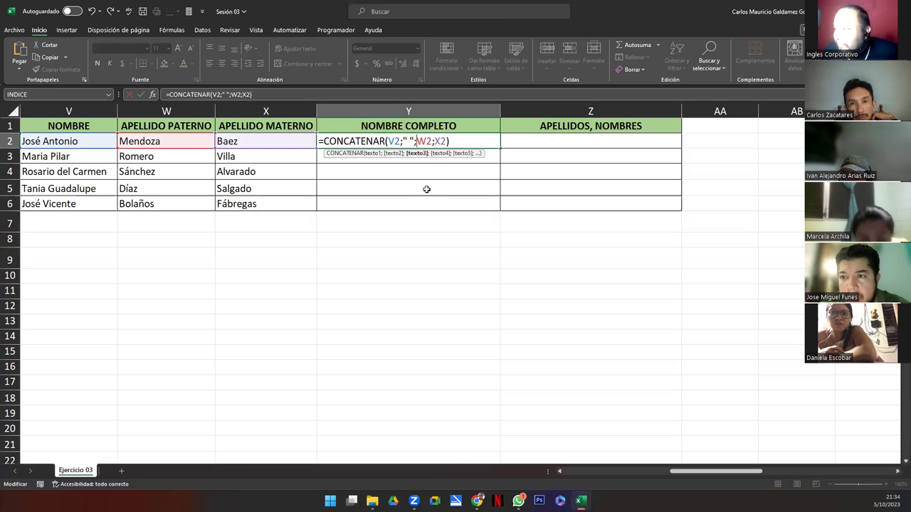
key(Left)
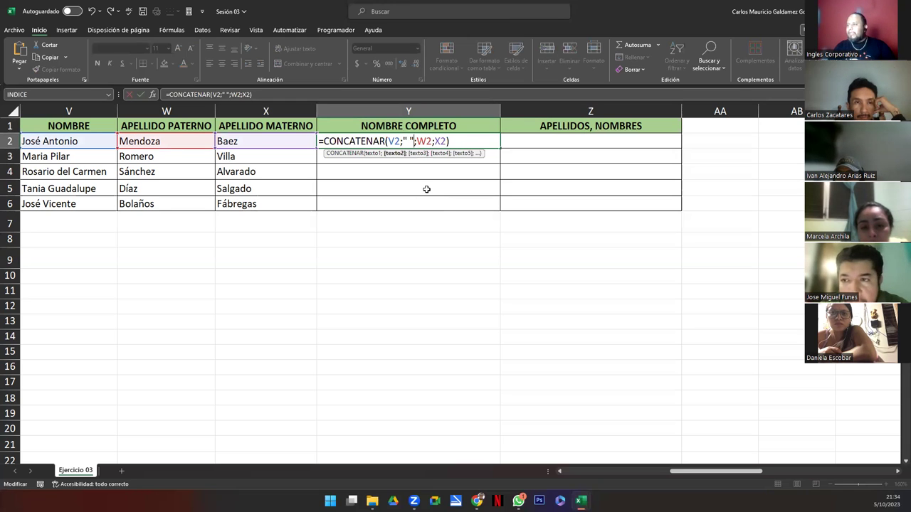
key(Right)
key(Right)
key(Right)
text(;" ")
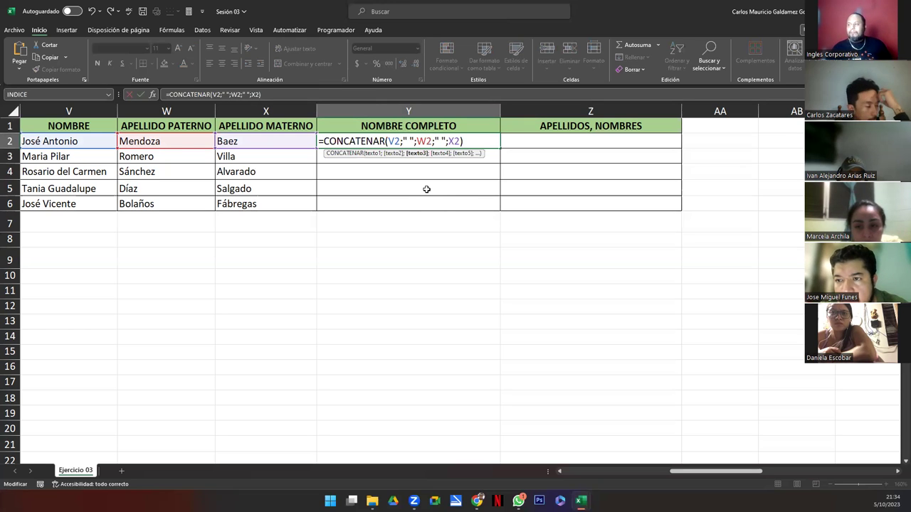
key(Return)
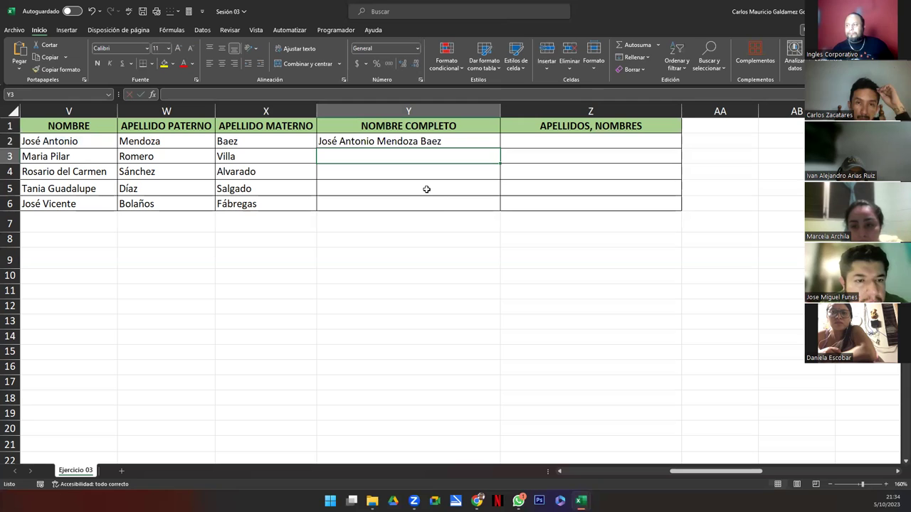
Right-align the full name in Y2 and fill its CONCATENAR formula down to Y6
click(236, 64)
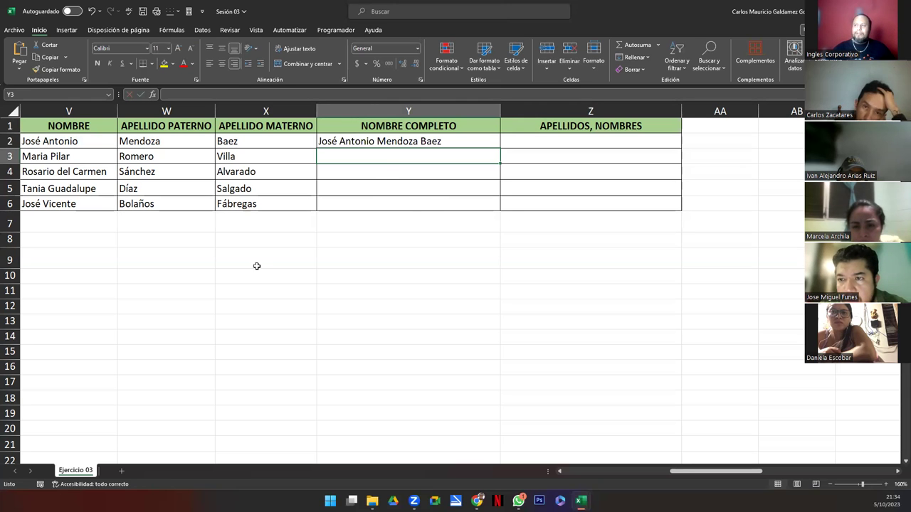
click(345, 143)
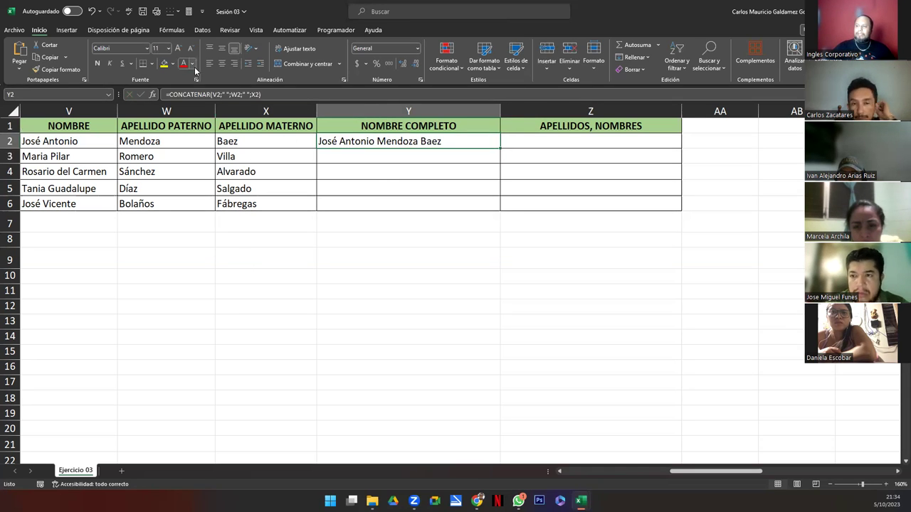
click(234, 64)
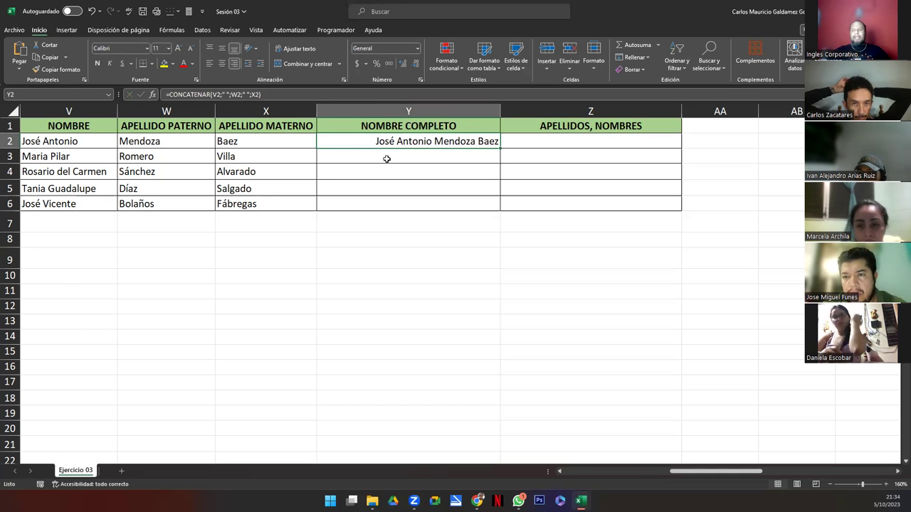
click(376, 159)
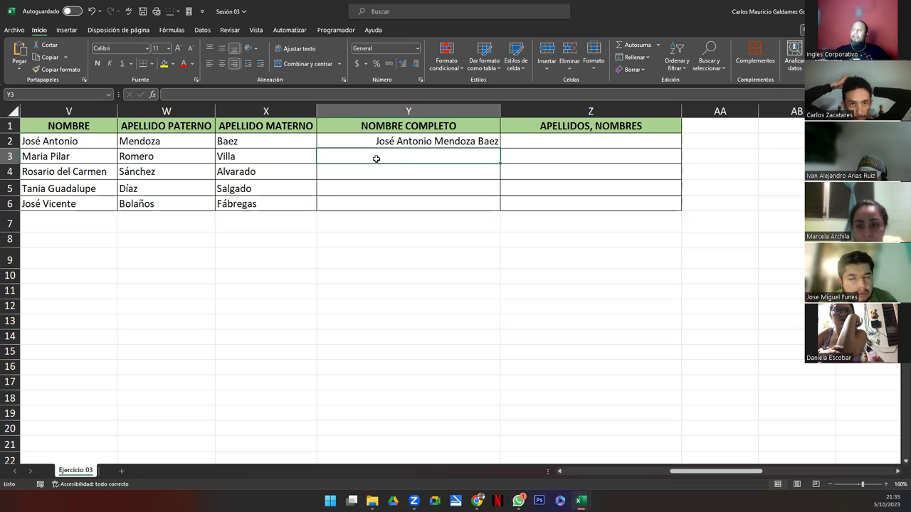
key(Up)
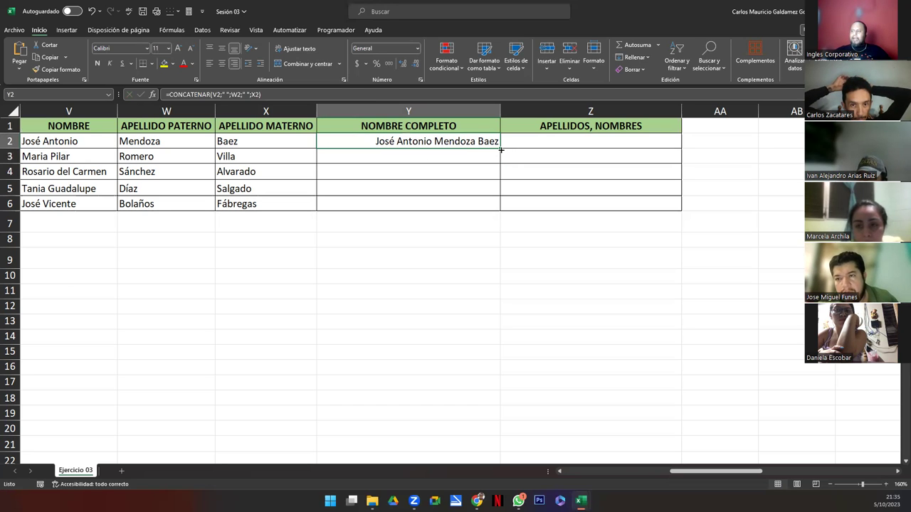
double_click(501, 150)
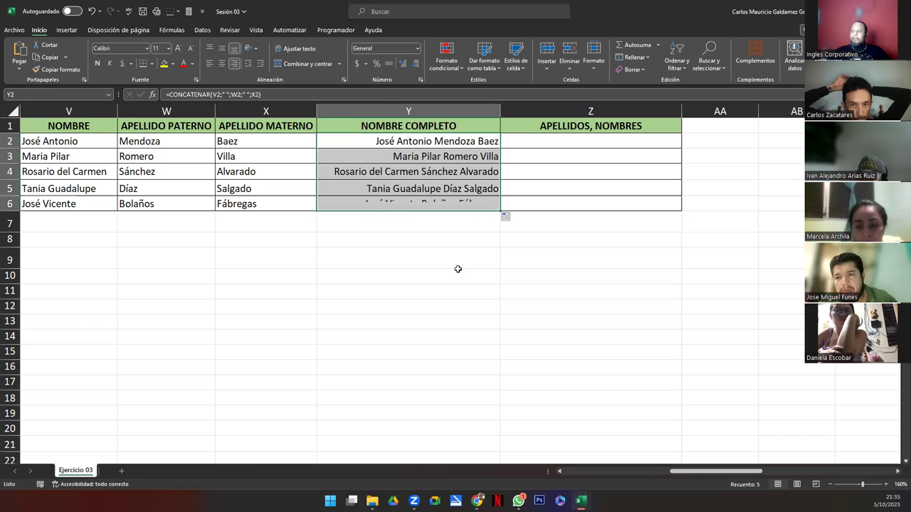
click(357, 253)
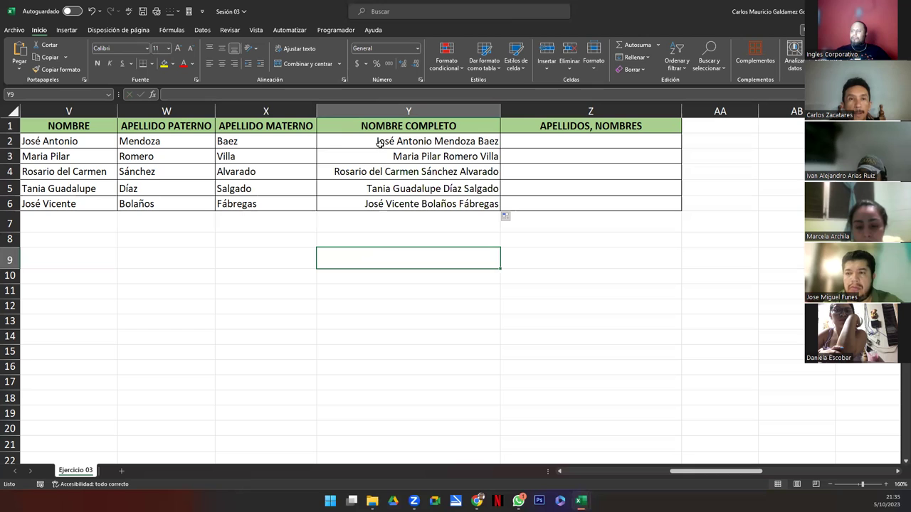
click(368, 142)
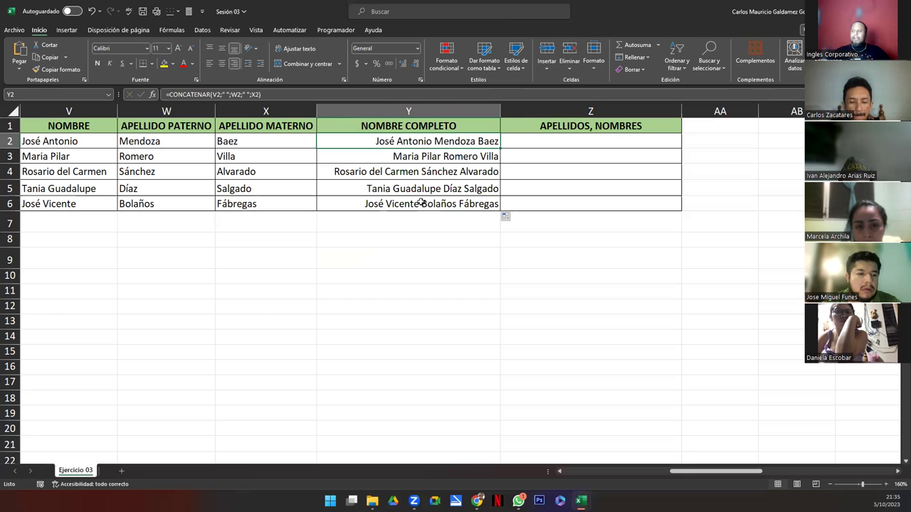
Paste the Y2:Y6 formulas into Y13 to inspect their shifted references, then discard them
triple_click(267, 95)
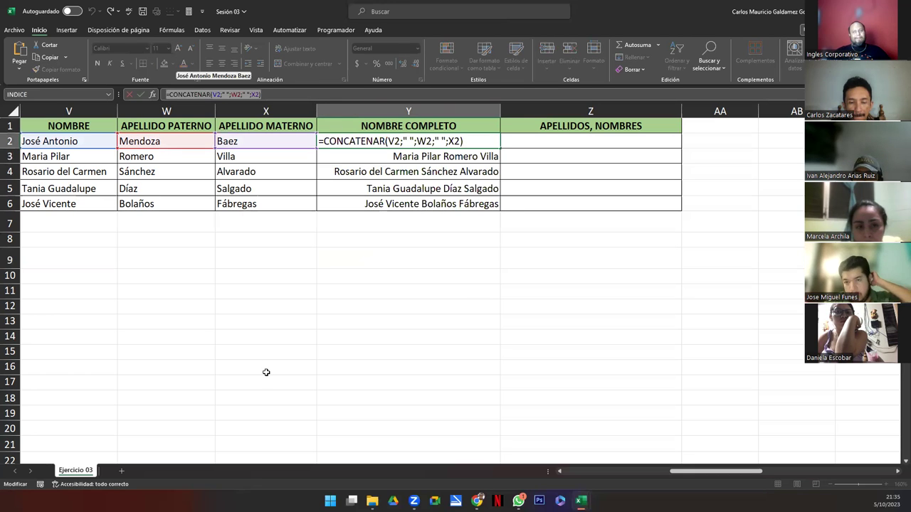
click(480, 141)
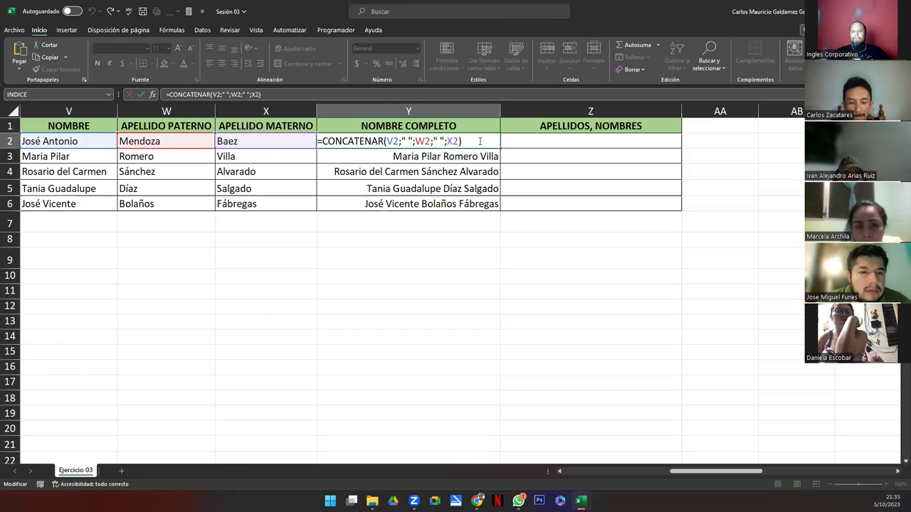
key(Escape)
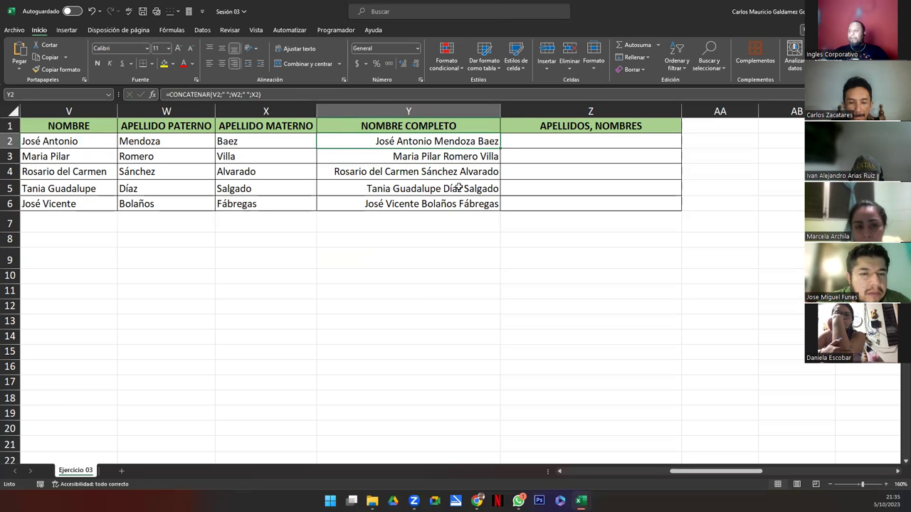
drag(480, 141, 452, 205)
key(ctrl+c)
click(361, 324)
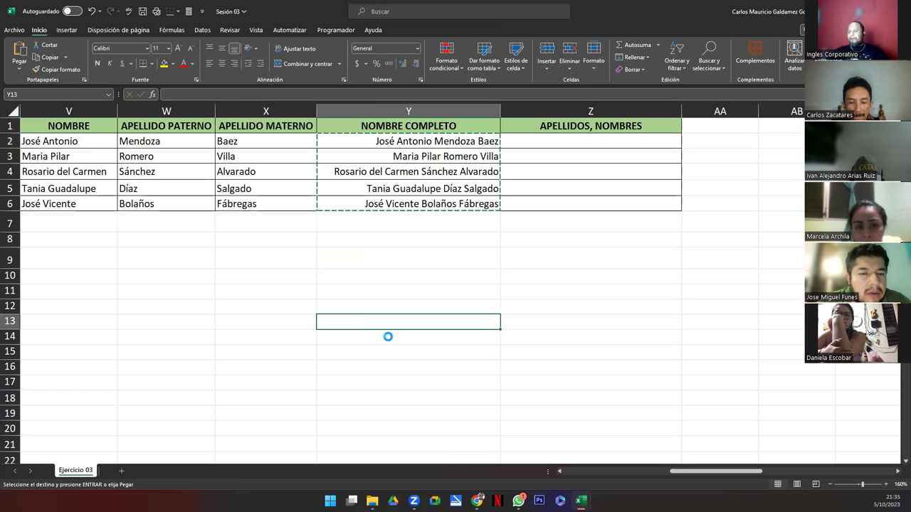
key(ctrl+v)
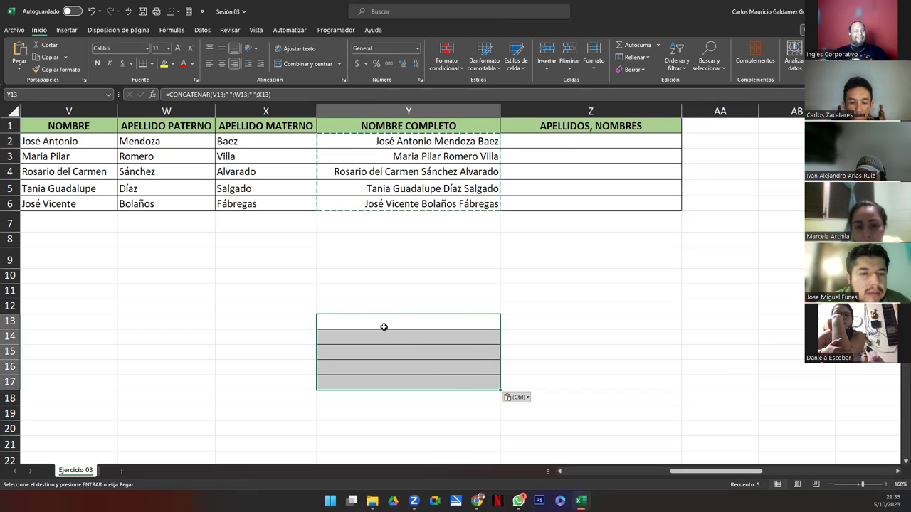
click(410, 321)
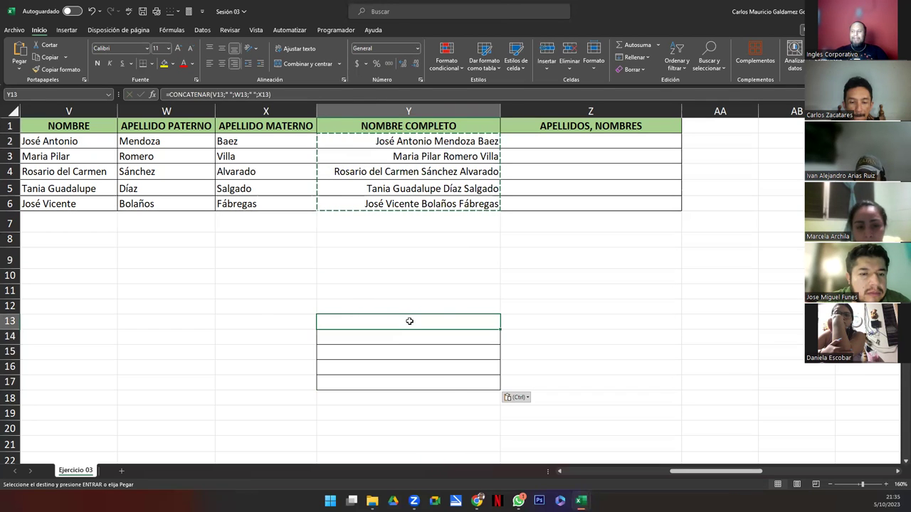
double_click(409, 321)
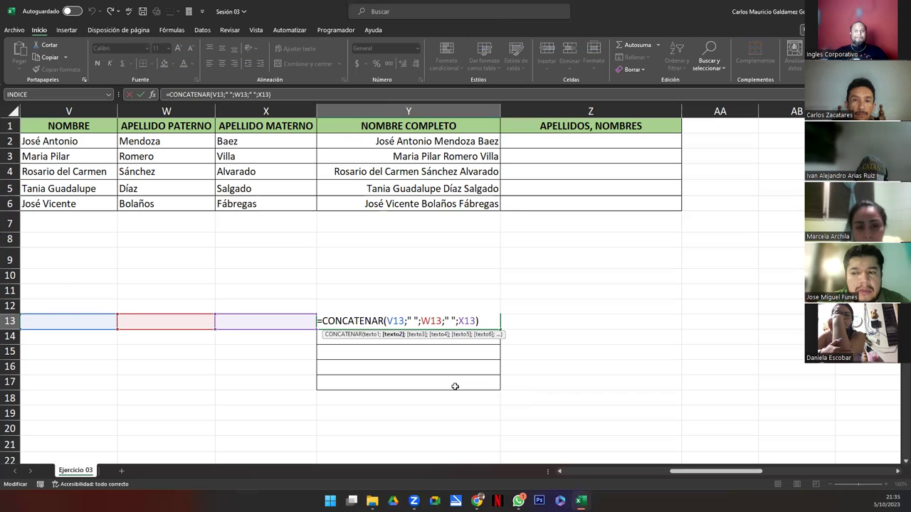
key(Escape)
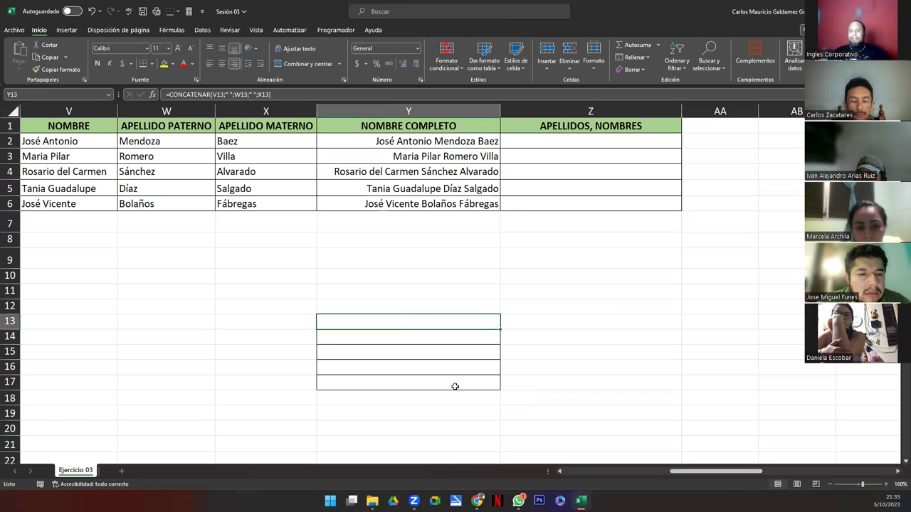
shift+click(455, 387)
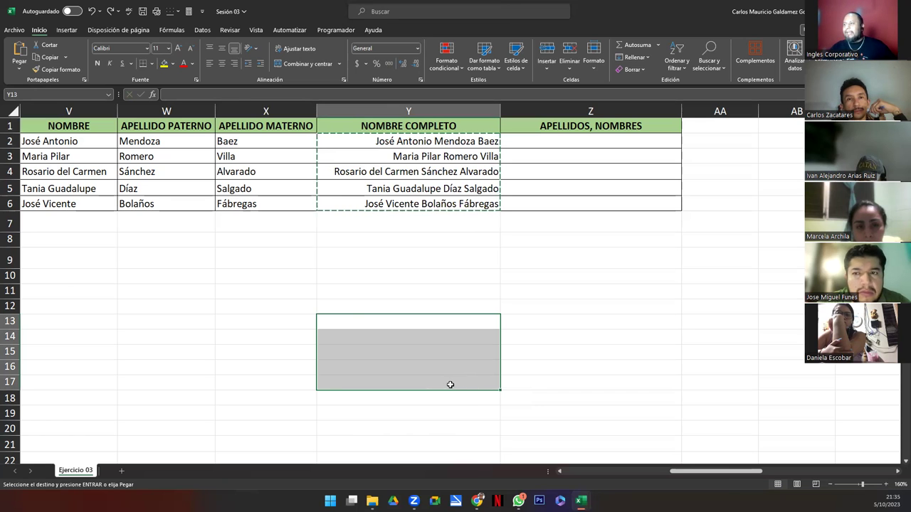
Select the five full names in Y2:Y6 and copy them
click(382, 142)
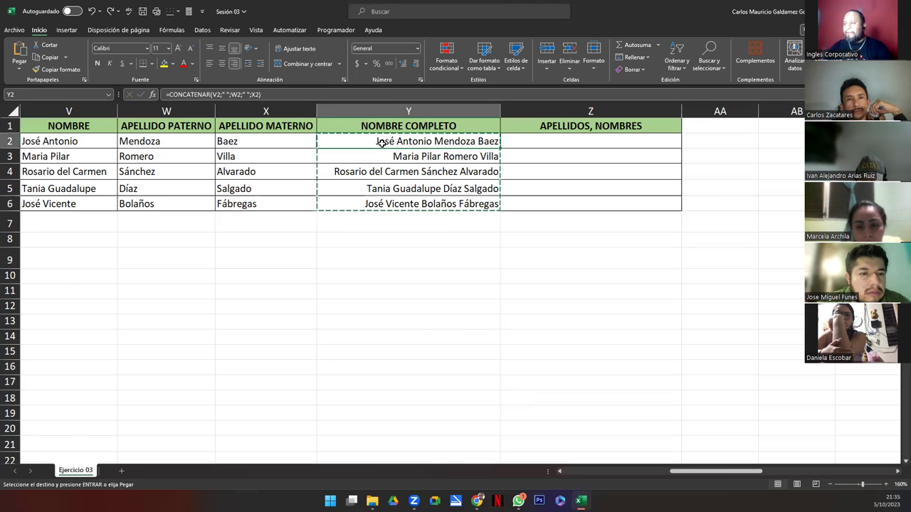
drag(375, 142, 370, 204)
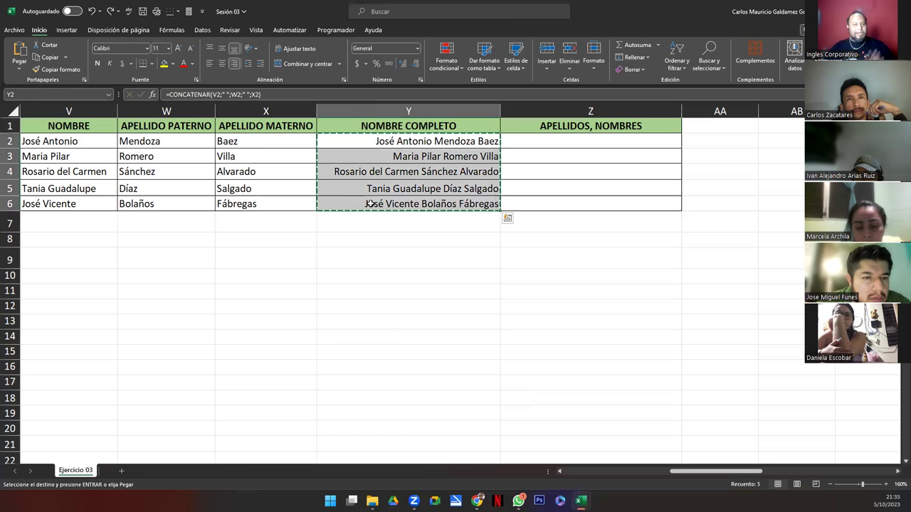
key(Escape)
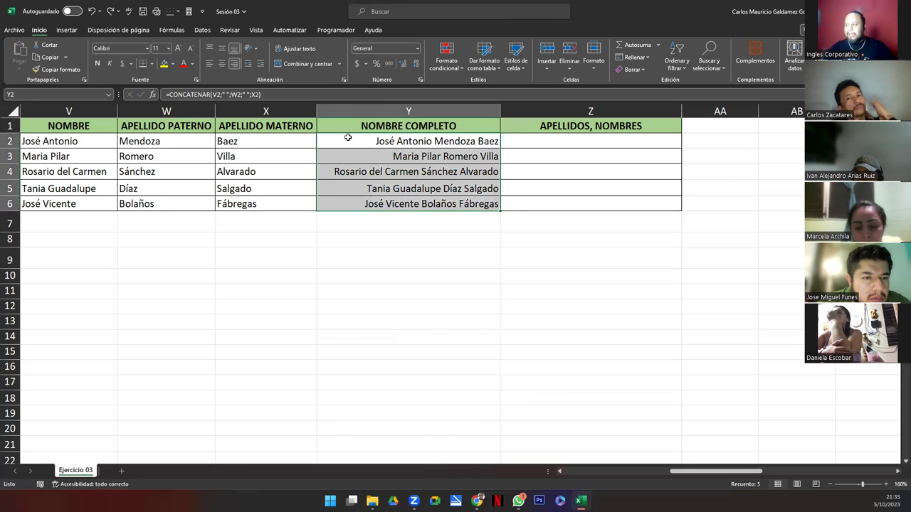
drag(354, 139, 356, 204)
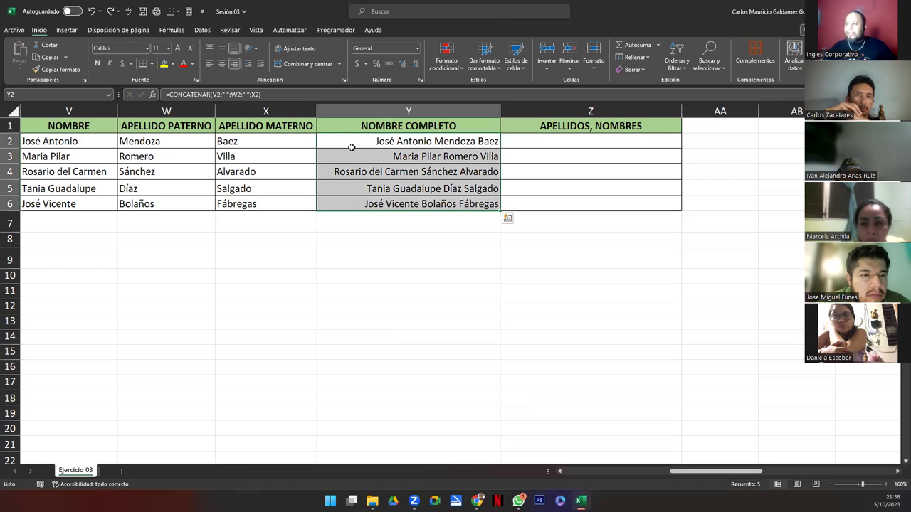
key(ctrl+c)
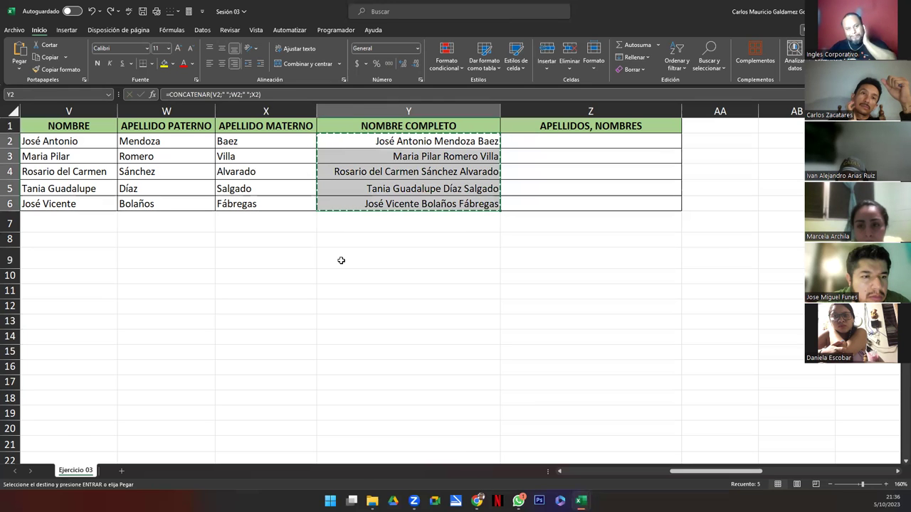
Paste the copied full names back into Y2:Y6 as plain values
right_click(370, 144)
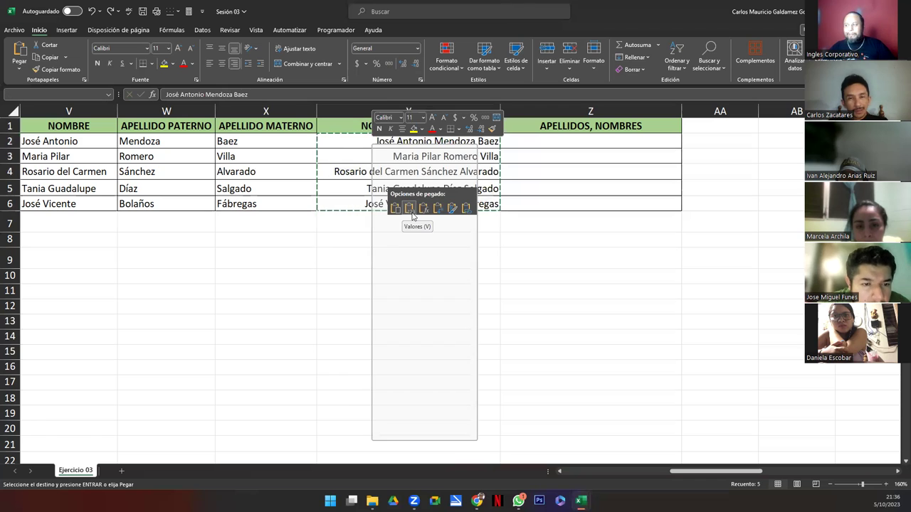
click(411, 209)
click(375, 139)
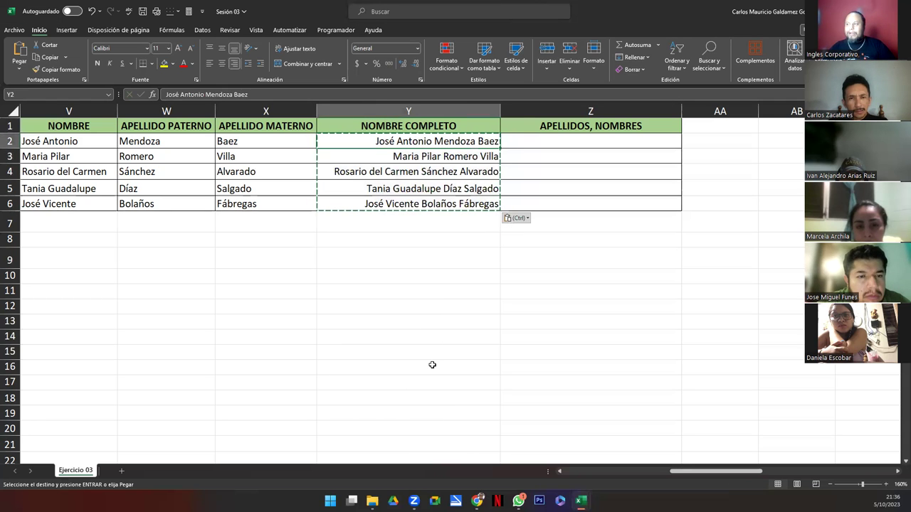
Re-confirm each full name from Y2 to Y6 in turn, then move to Z2
key(F2)
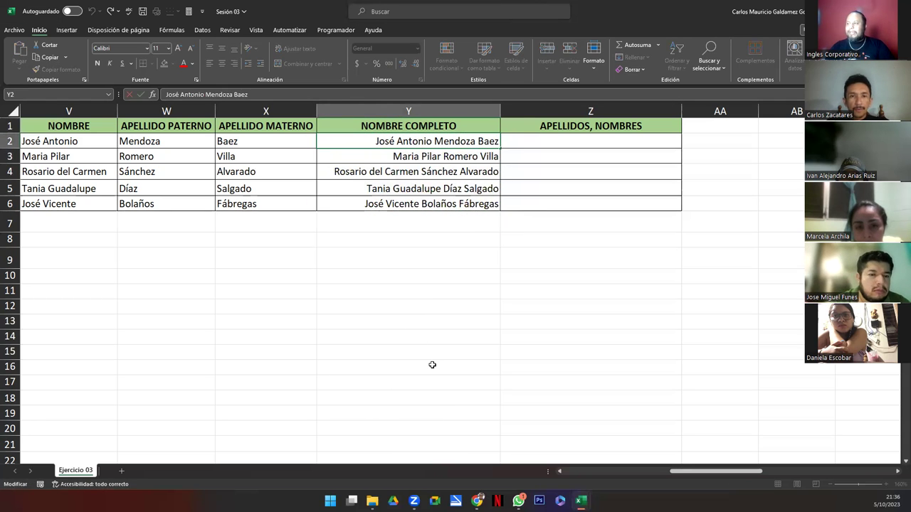
key(Return)
key(F2)
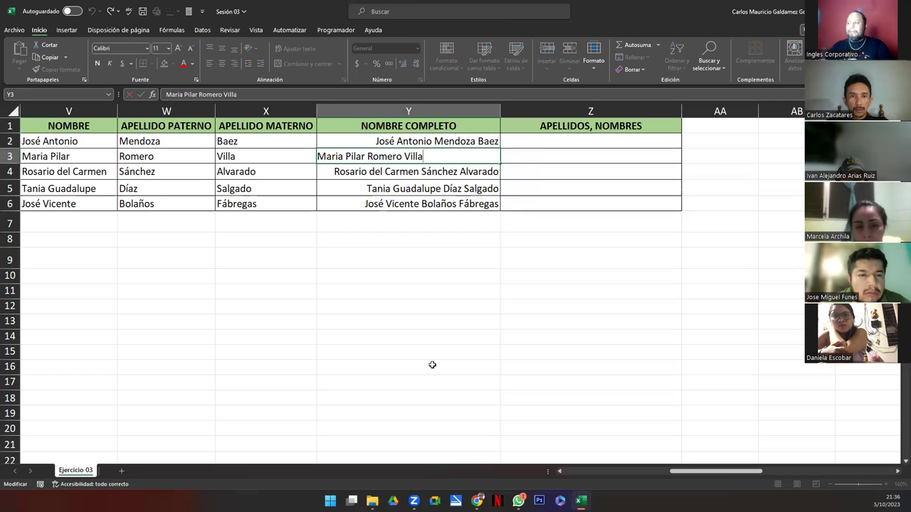
key(Return)
key(F2)
key(Return)
key(F2)
key(Return)
key(F2)
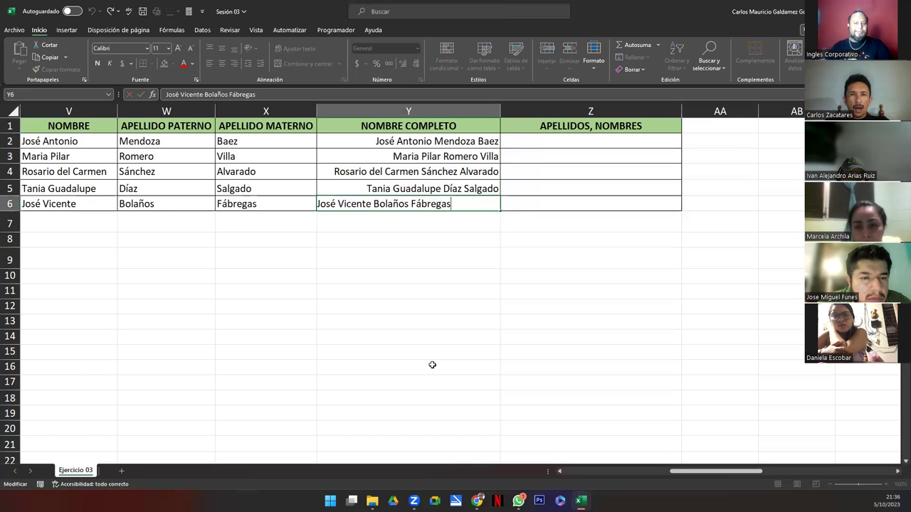
key(Return)
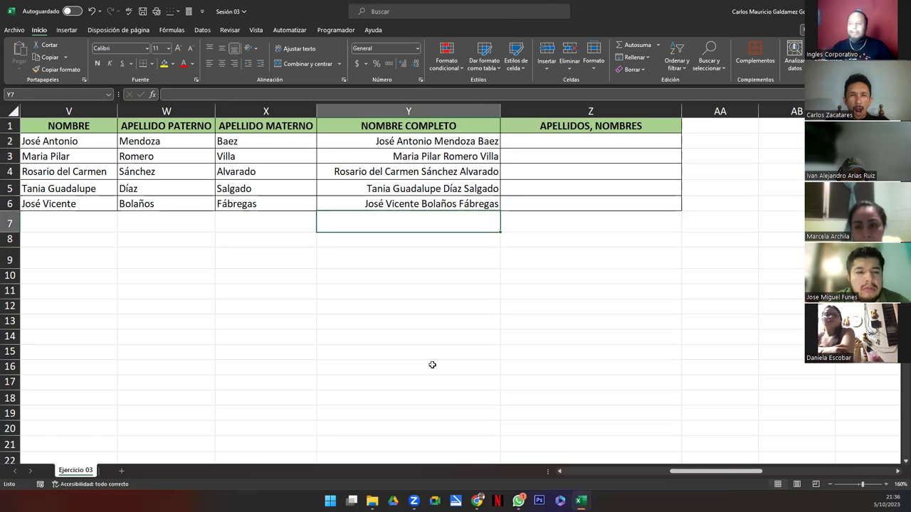
key(Right)
key(Up)
key(Up)
key(Up)
key(Up)
key(Up)
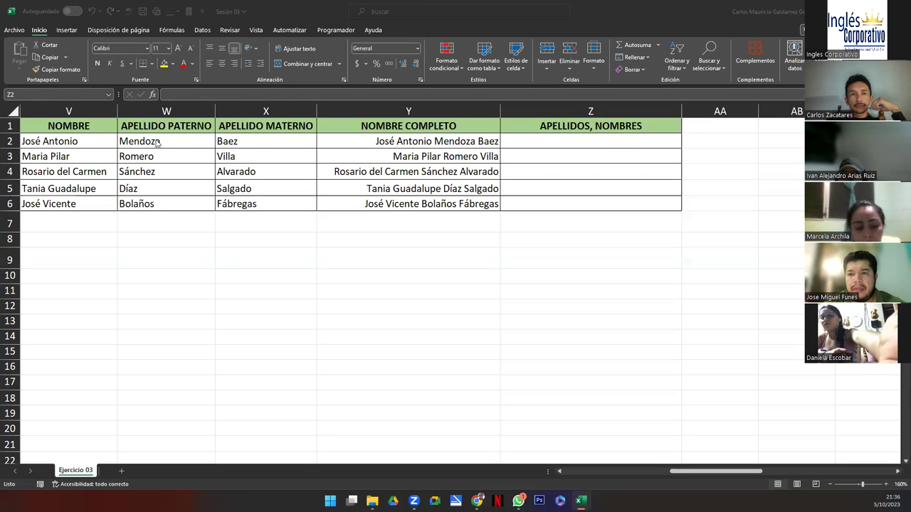
Check the maternal surname Baez in X2, then select the empty cell Z2
click(242, 142)
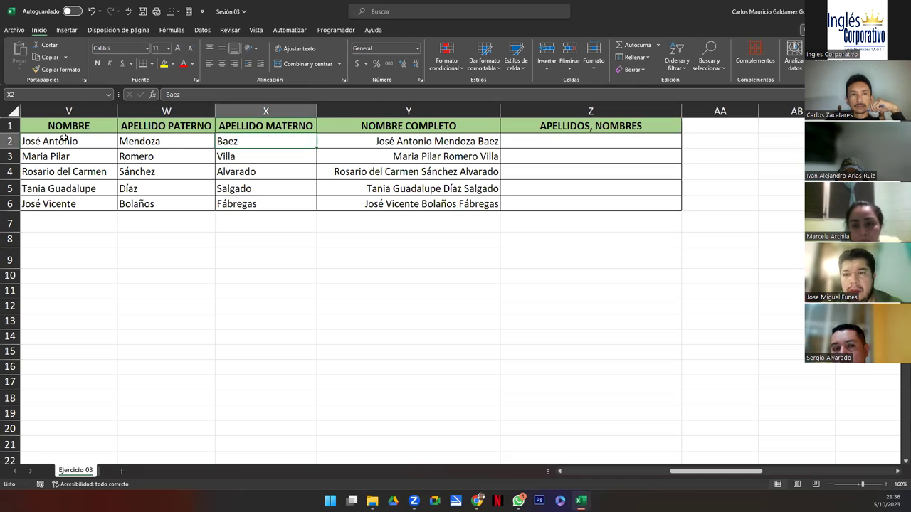
click(541, 144)
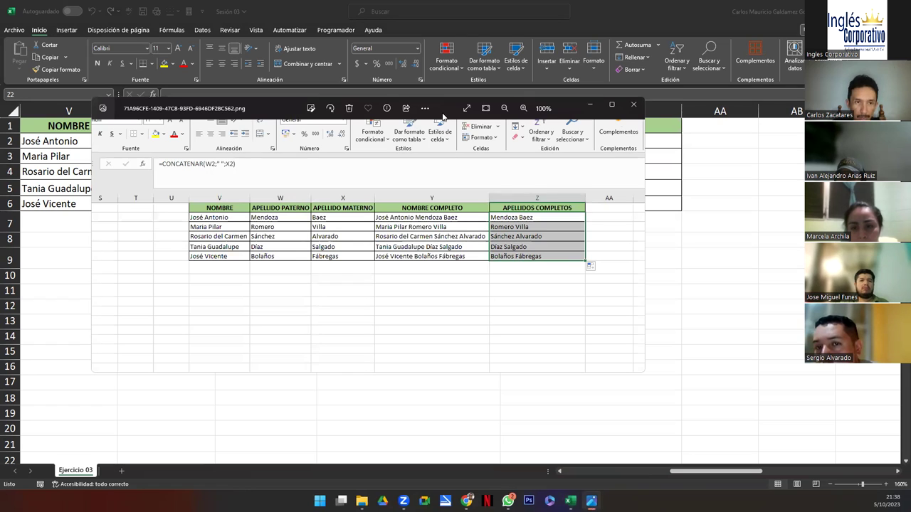
Move and close the reference screenshots, zooming in on the APELLIDOS, NOMBRES example
drag(446, 106, 560, 161)
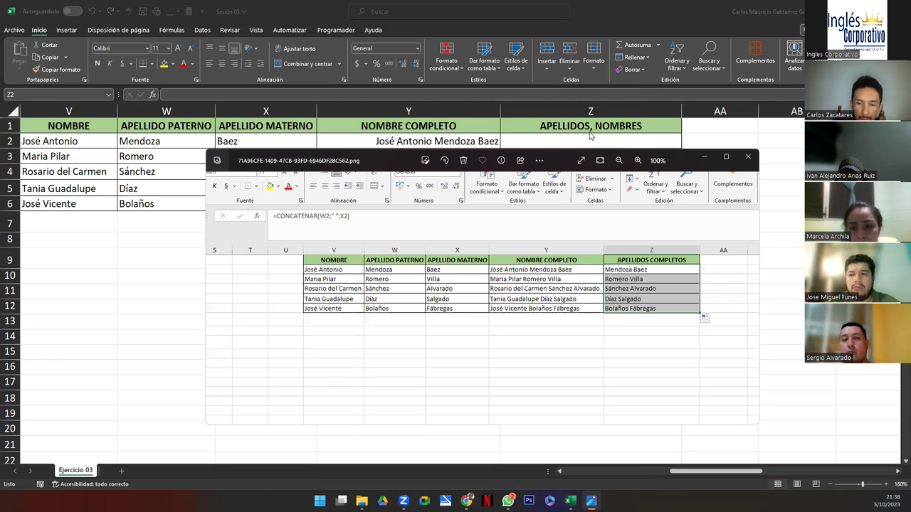
click(748, 157)
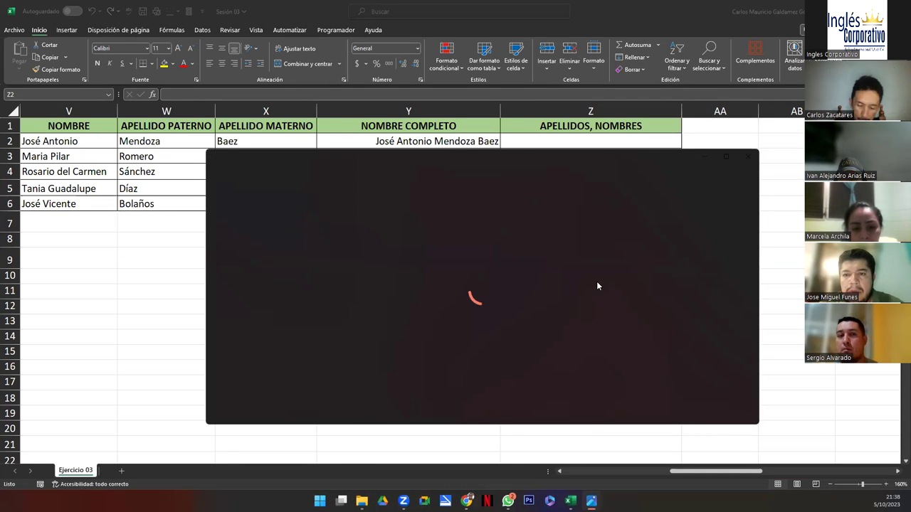
scroll(611, 292, up, 5)
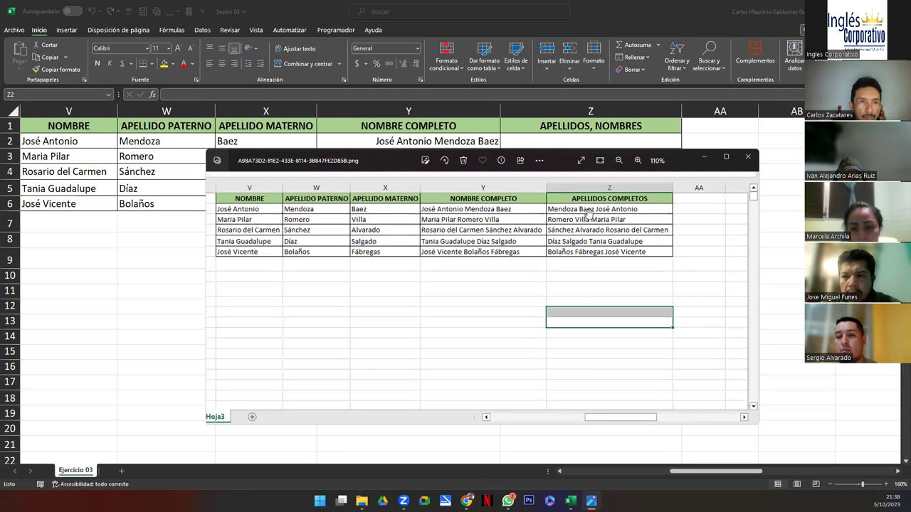
scroll(582, 271, up, 2)
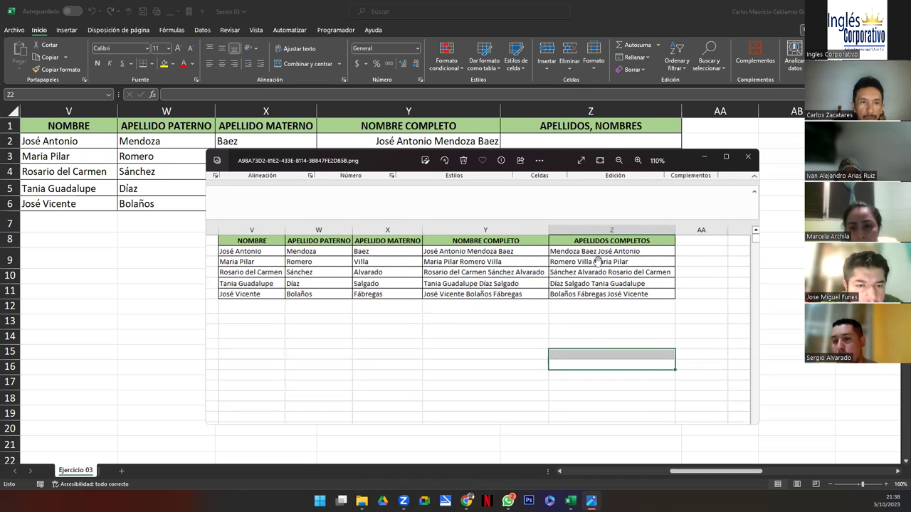
click(747, 157)
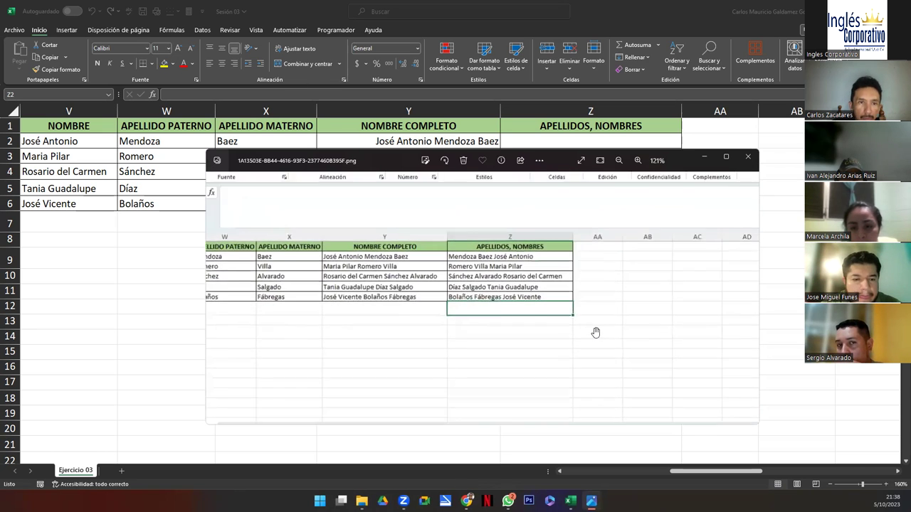
scroll(595, 332, up, 1)
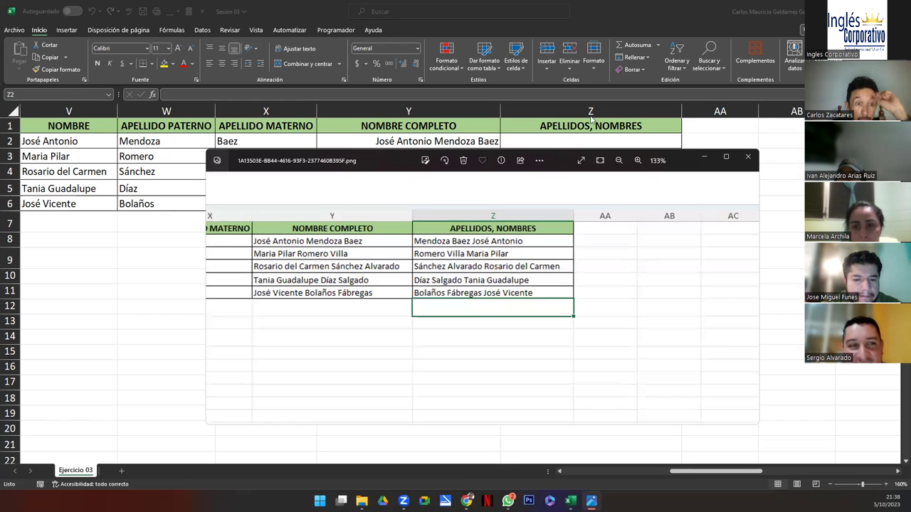
In Z2 build a CONCATENAR formula putting surnames W2 and X2 before first name V2
click(748, 157)
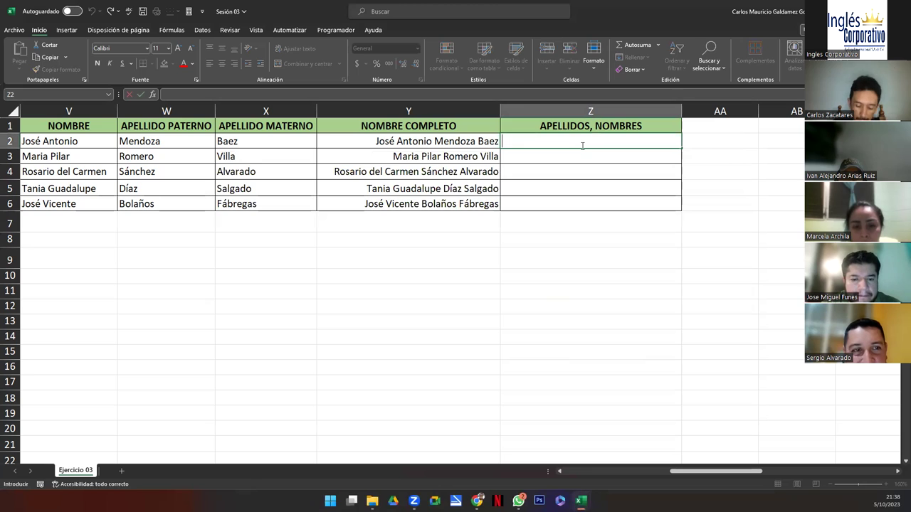
text(=concaten)
key(Tab)
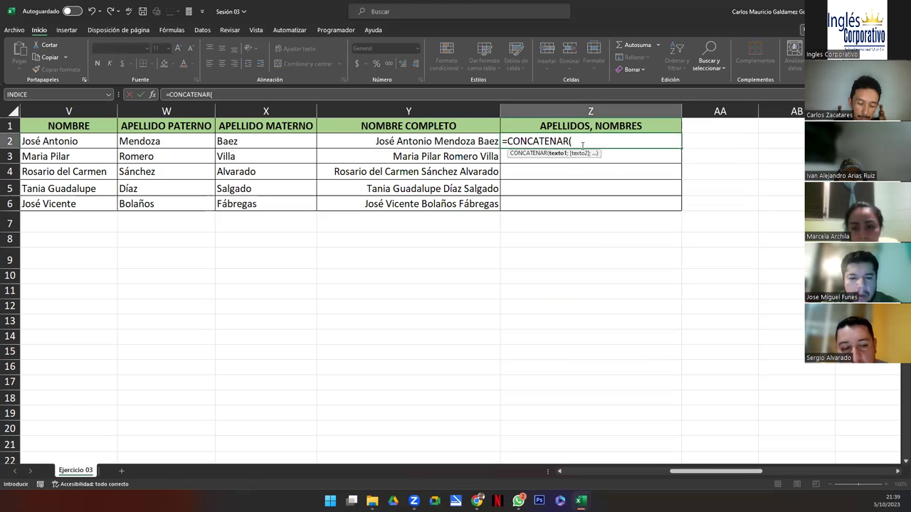
click(173, 139)
text(;" ")
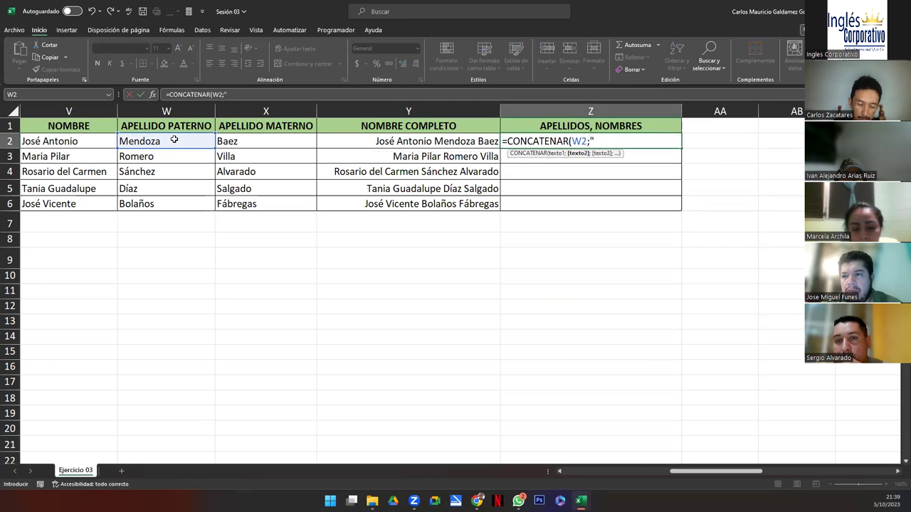
text(;)
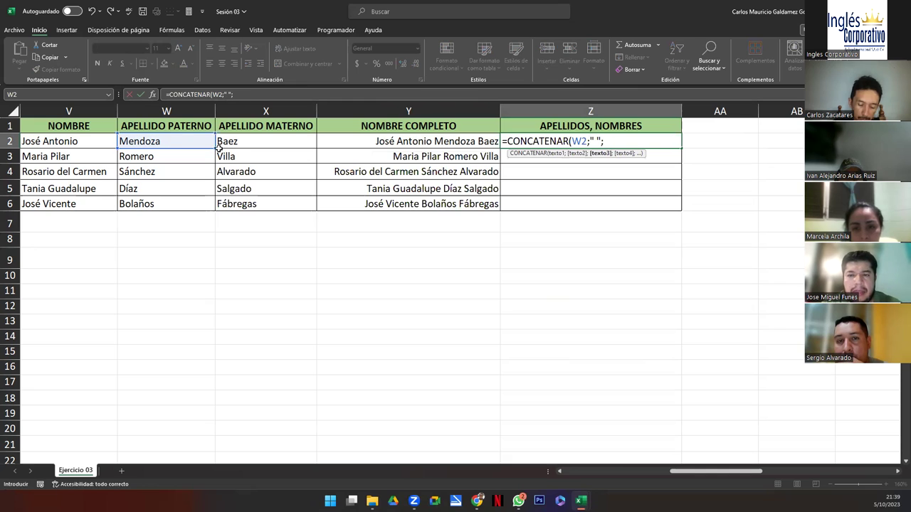
click(220, 147)
text(",)
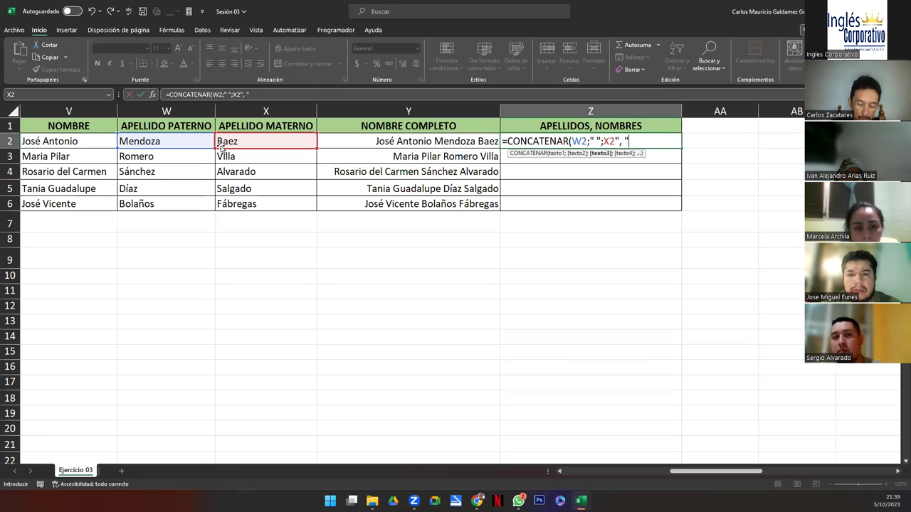
text(;)
click(42, 143)
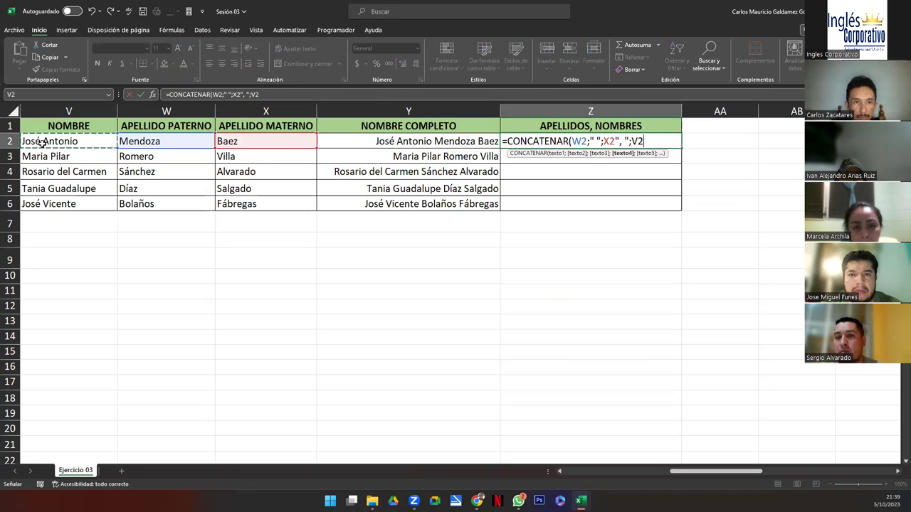
text())
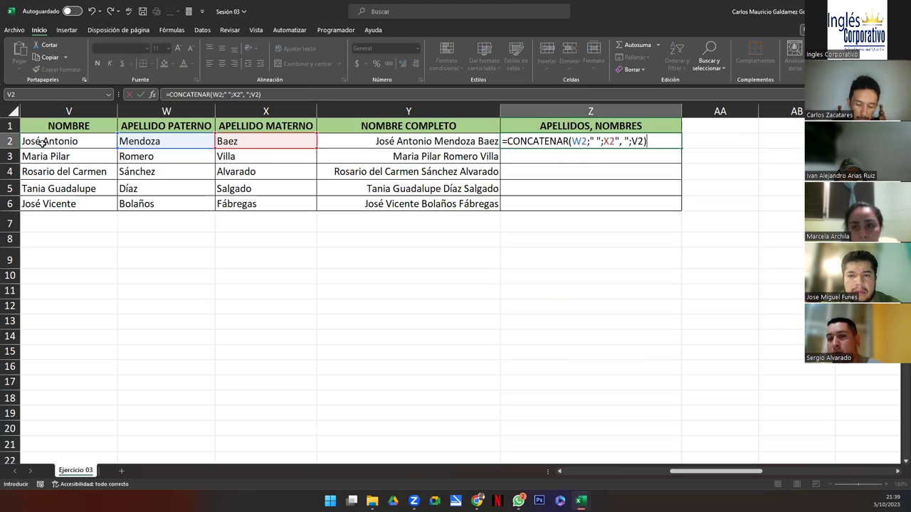
key(Return)
key(Return)
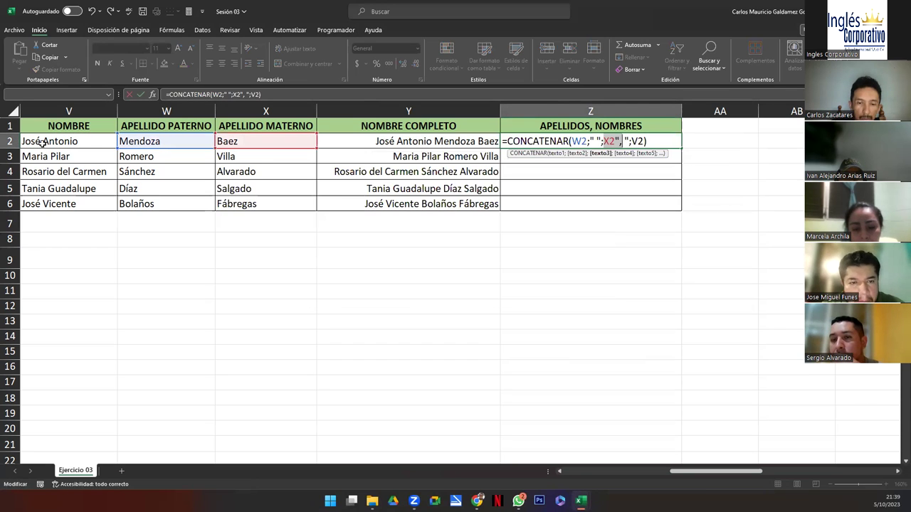
key(Right)
key(Left)
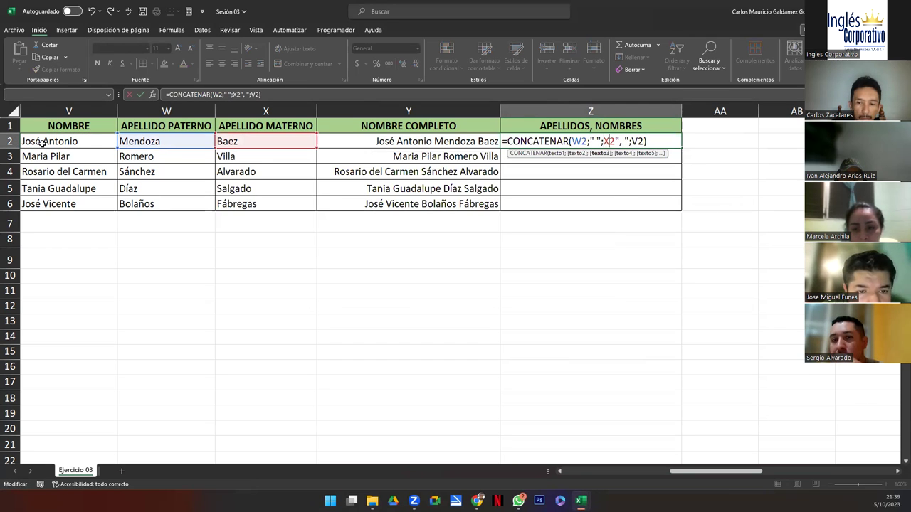
text(;)
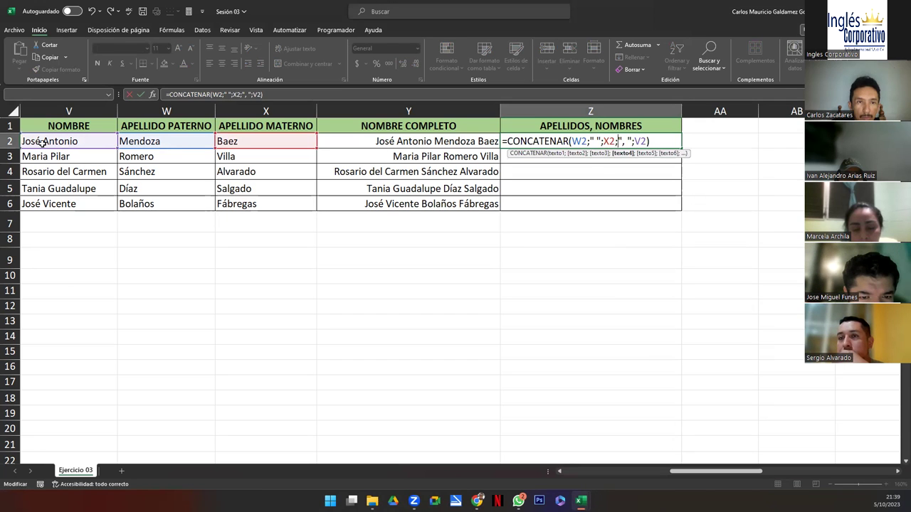
key(Return)
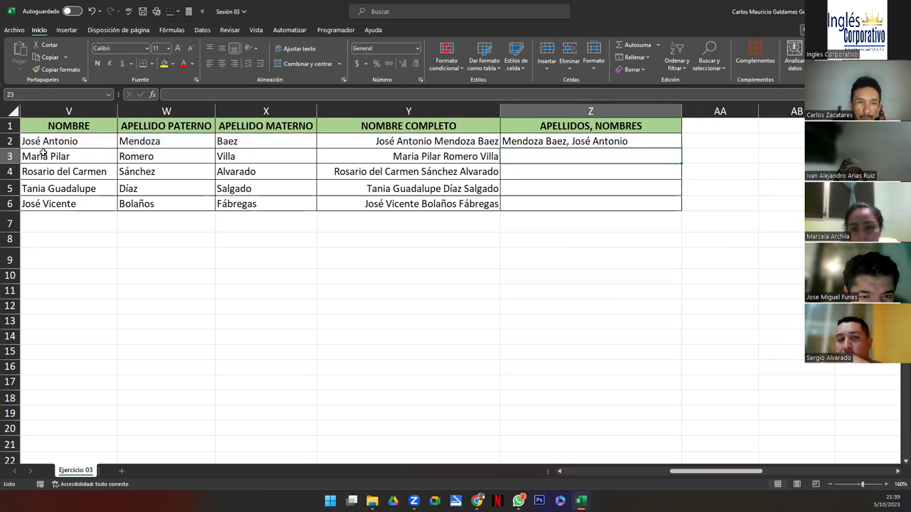
Right-align Z2 and fill its formula down to Z6
click(556, 143)
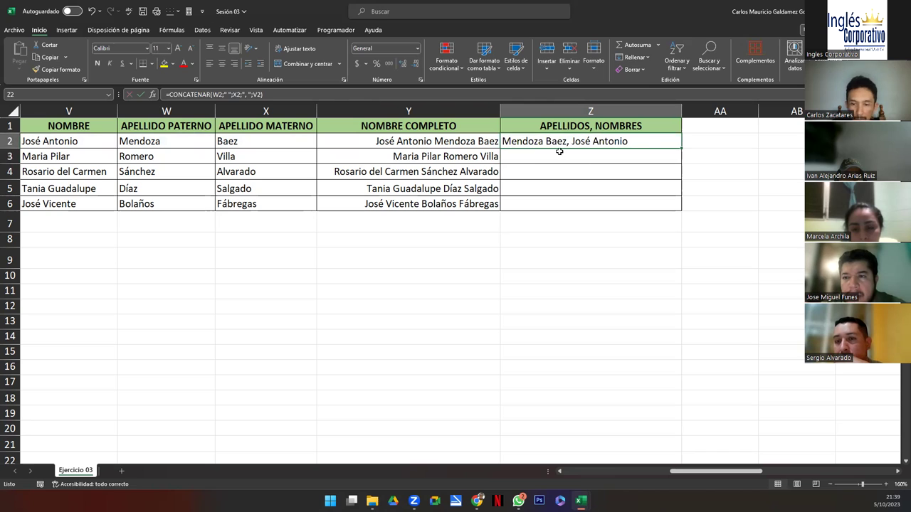
click(234, 63)
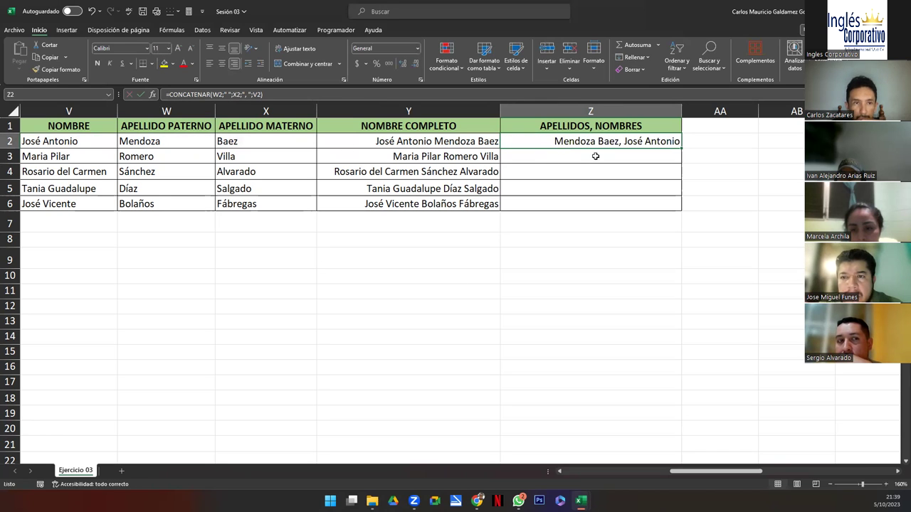
double_click(680, 150)
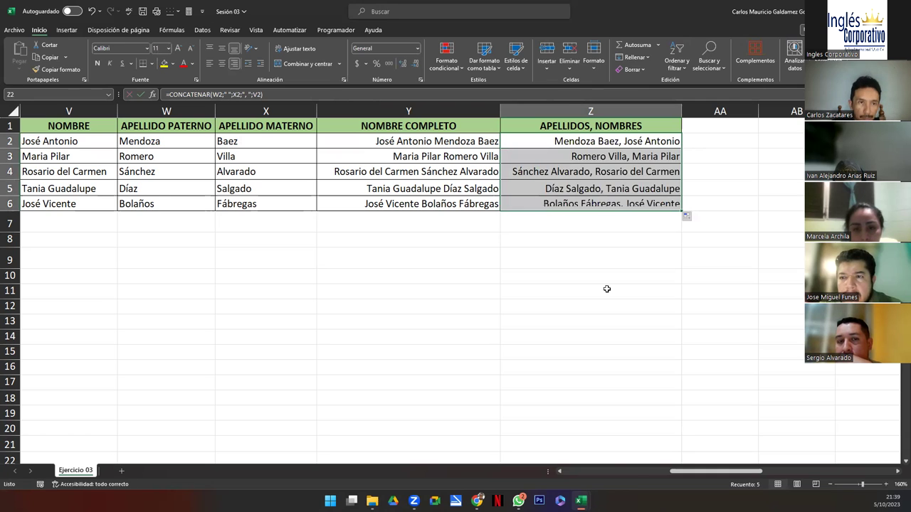
Replace the Z2:Z6 formulas with their plain text values
key(ctrl+c)
right_click(590, 141)
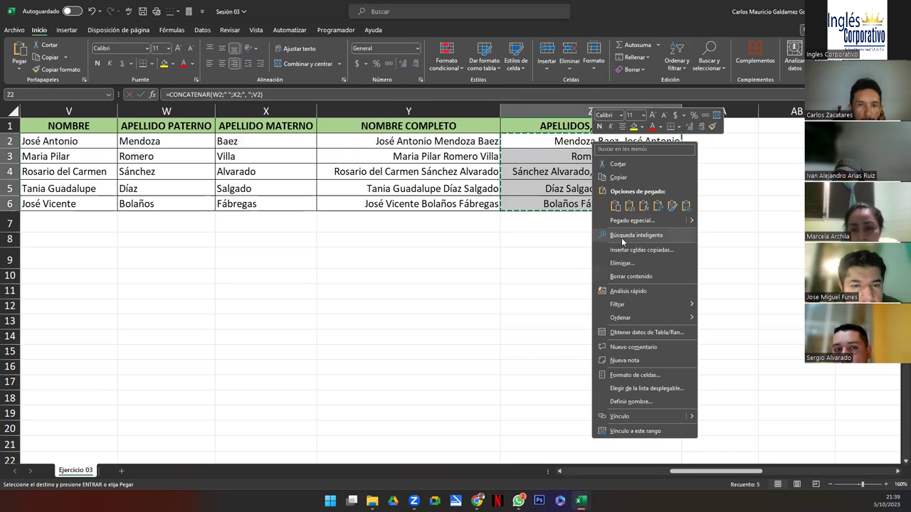
click(630, 211)
click(551, 156)
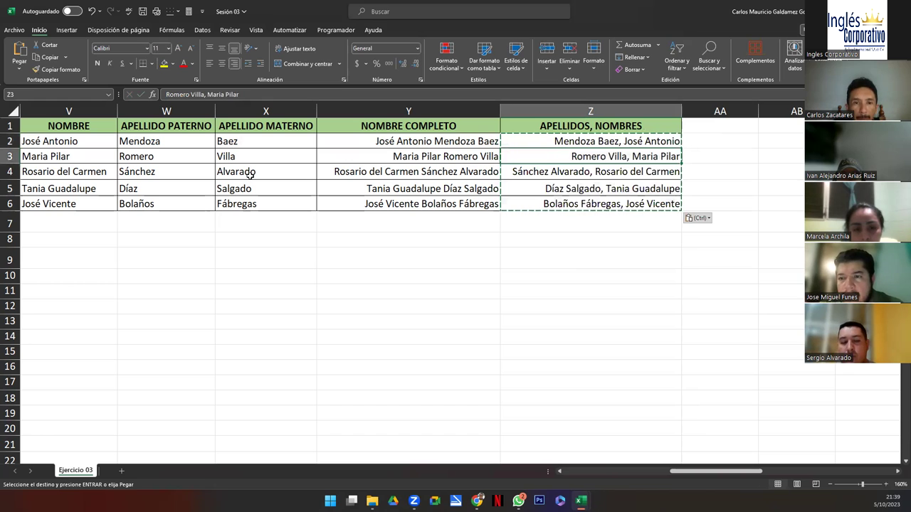
Check that Y2:Z6 now hold plain text, clear the copy marking, and reselect Z2:Z6
drag(428, 141, 427, 171)
drag(538, 210, 552, 203)
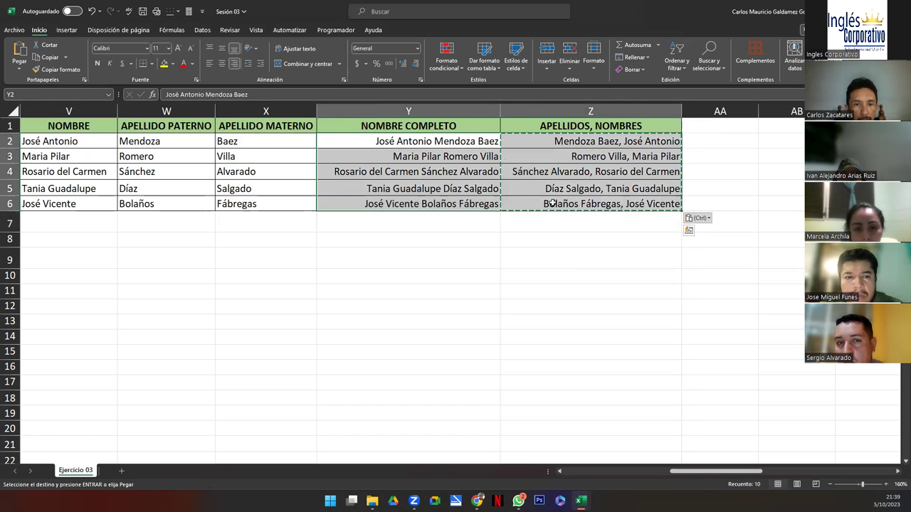
click(484, 160)
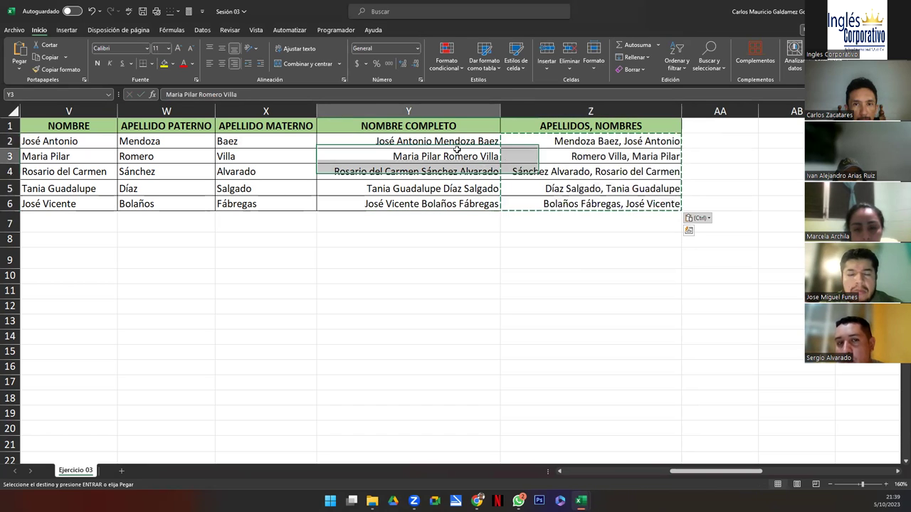
click(437, 141)
click(516, 139)
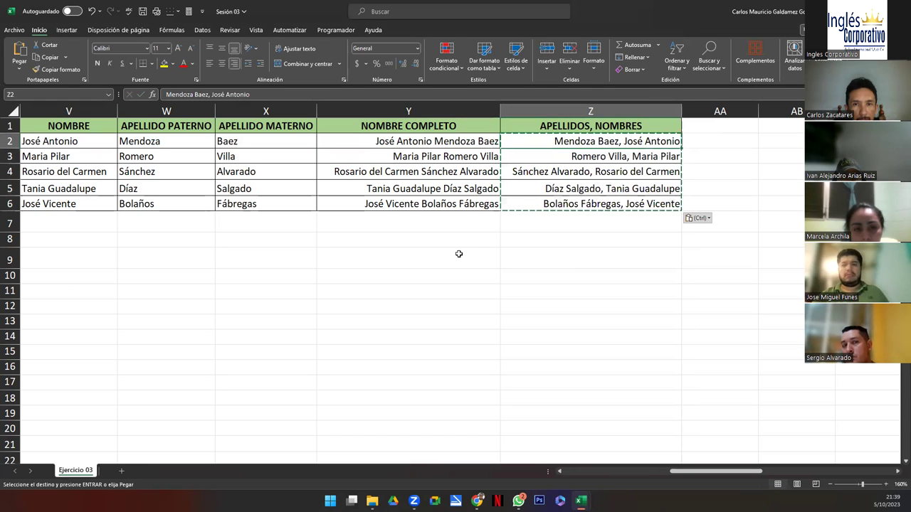
click(523, 252)
key(Escape)
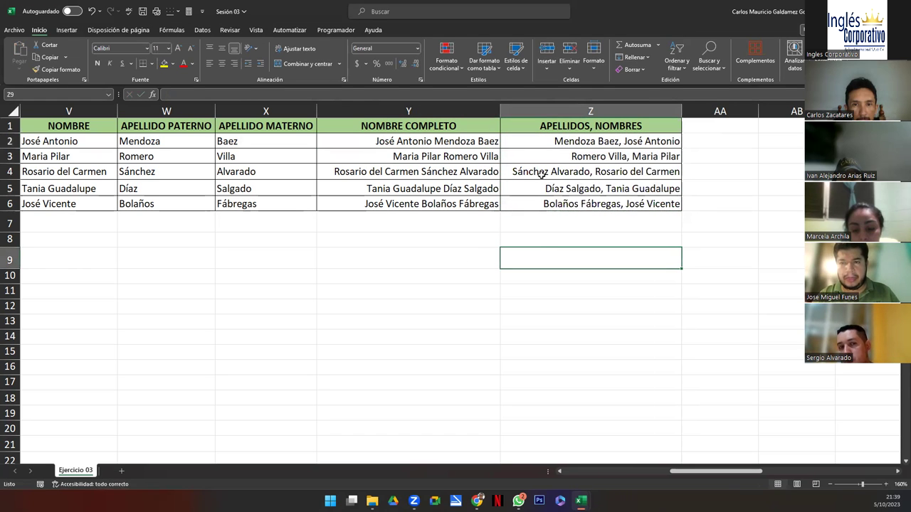
drag(540, 141, 541, 204)
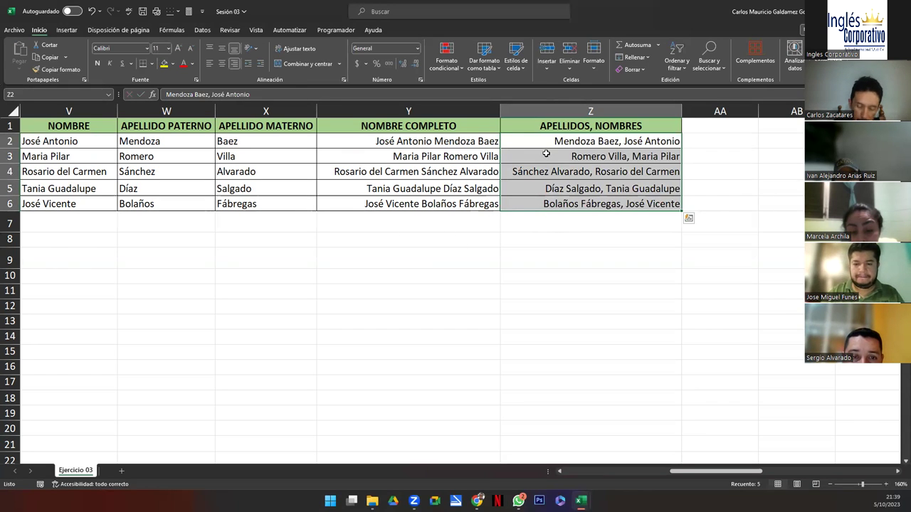
click(259, 95)
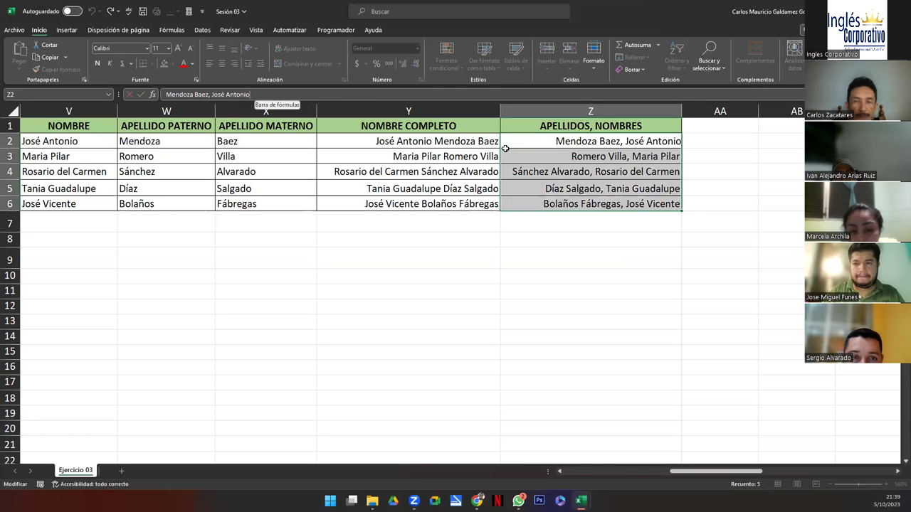
click(555, 140)
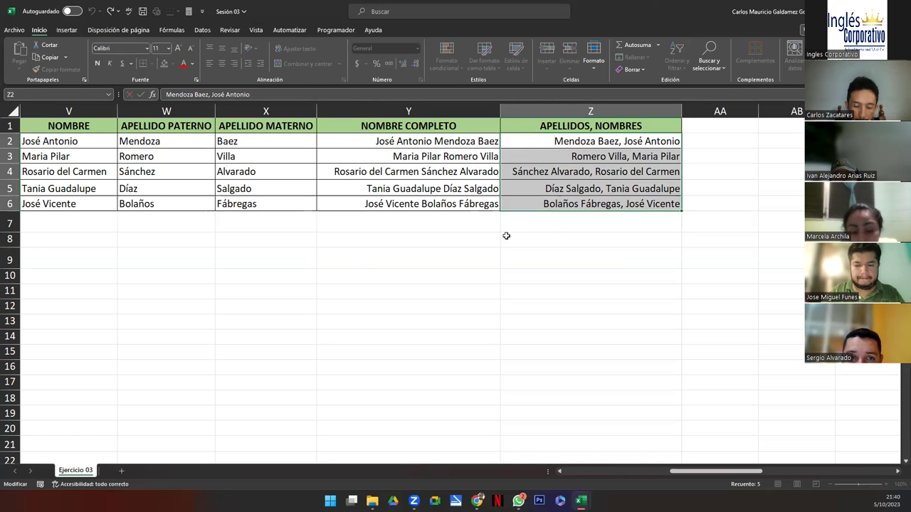
click(360, 263)
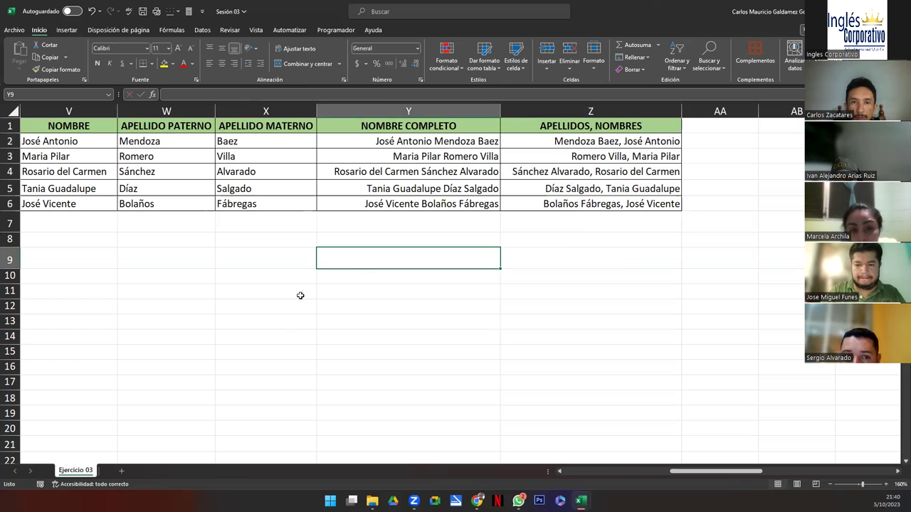
drag(378, 142, 423, 203)
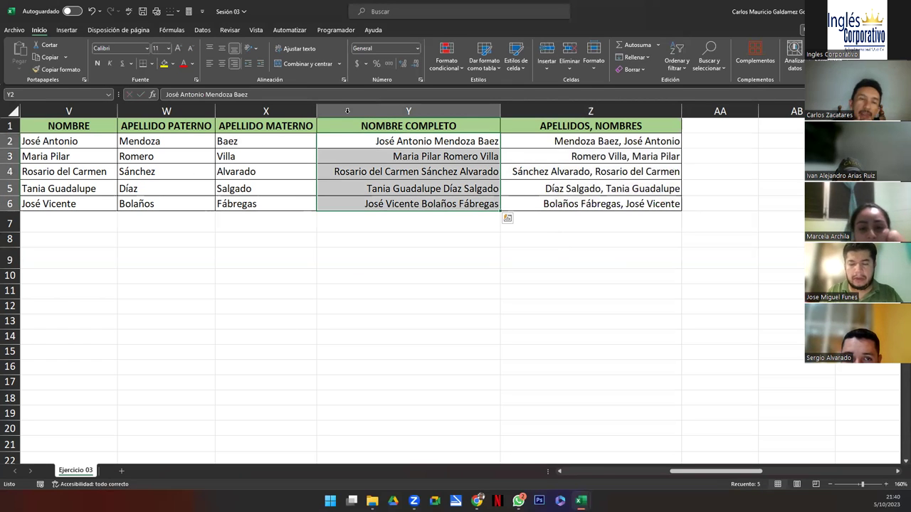
key(F2)
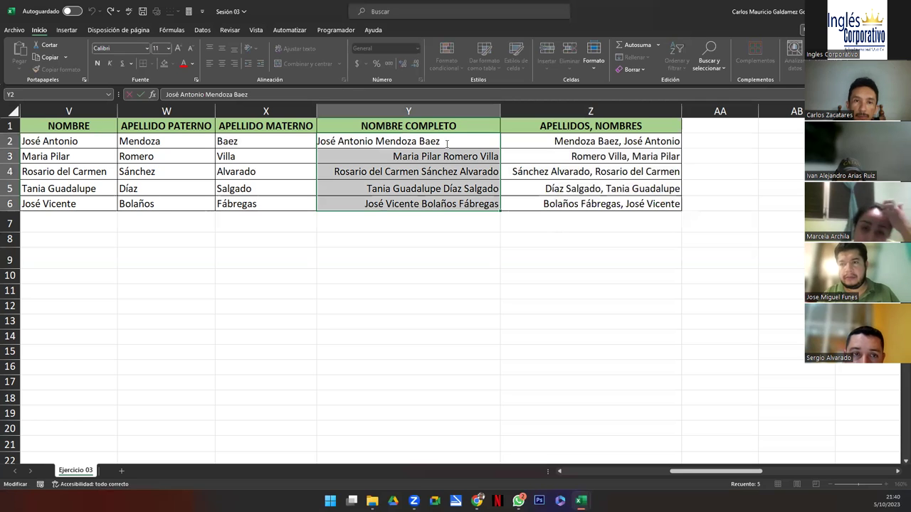
drag(447, 143, 317, 141)
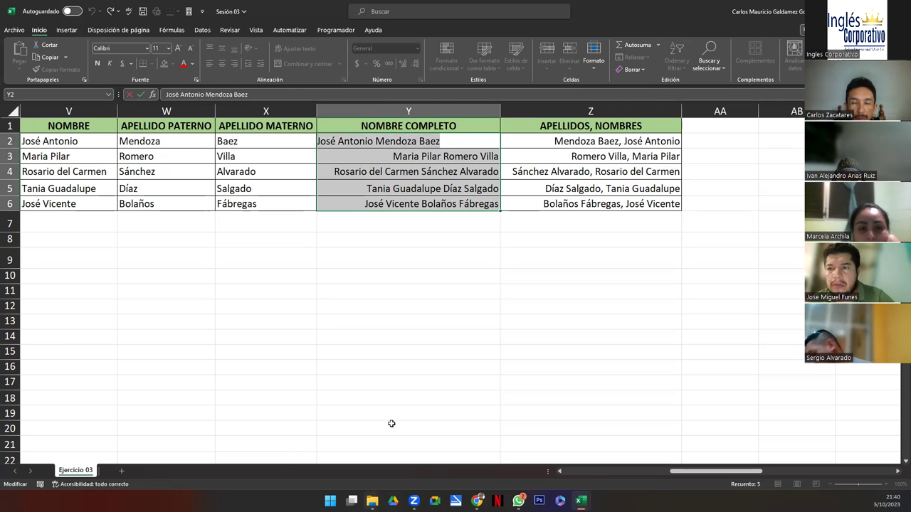
click(392, 336)
drag(362, 141, 545, 205)
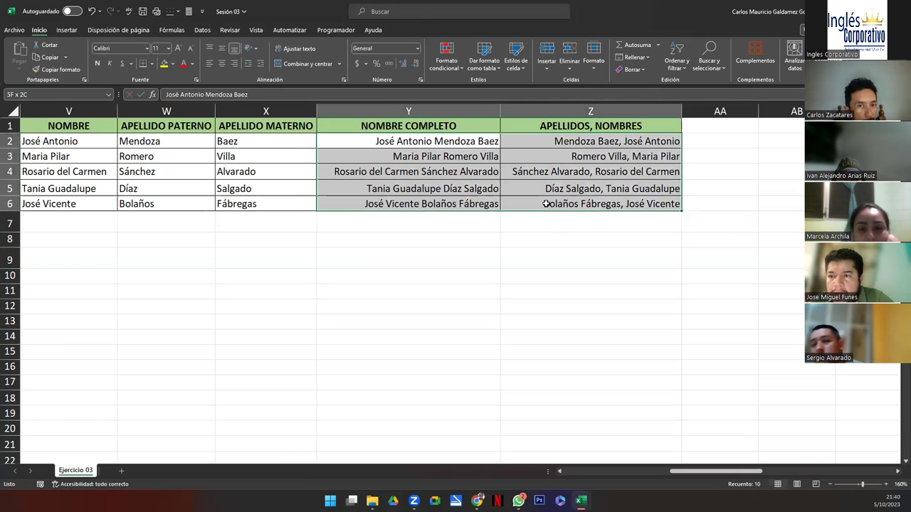
click(513, 203)
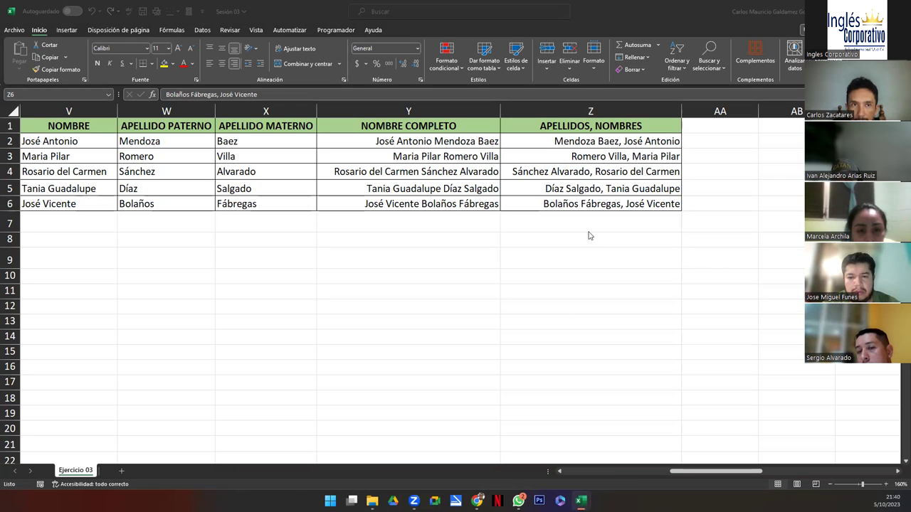
click(609, 141)
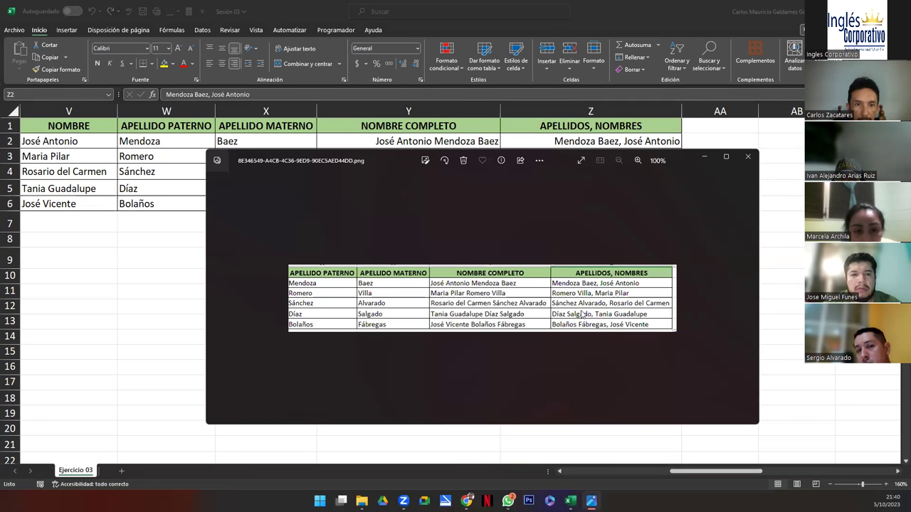
Zoom into the name-table reference screenshot in Photos, then close it
scroll(582, 313, up, 1)
scroll(581, 313, down, 3)
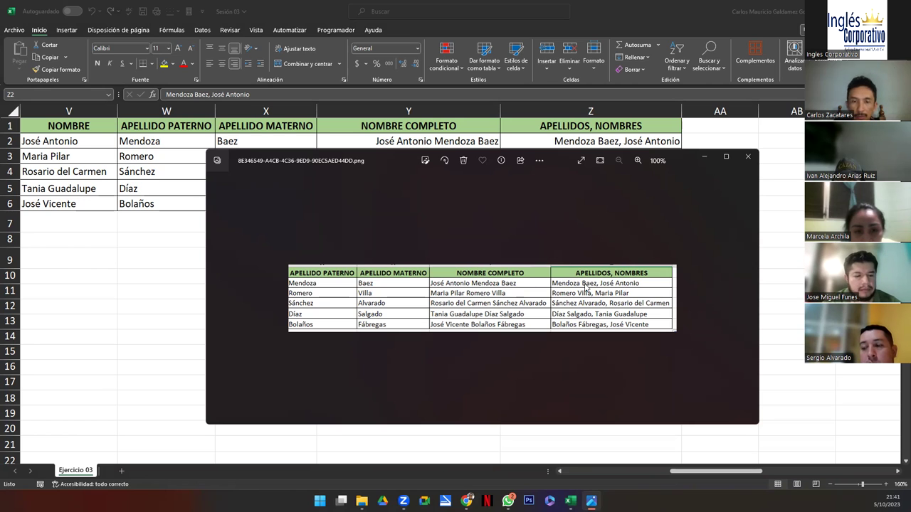
click(748, 157)
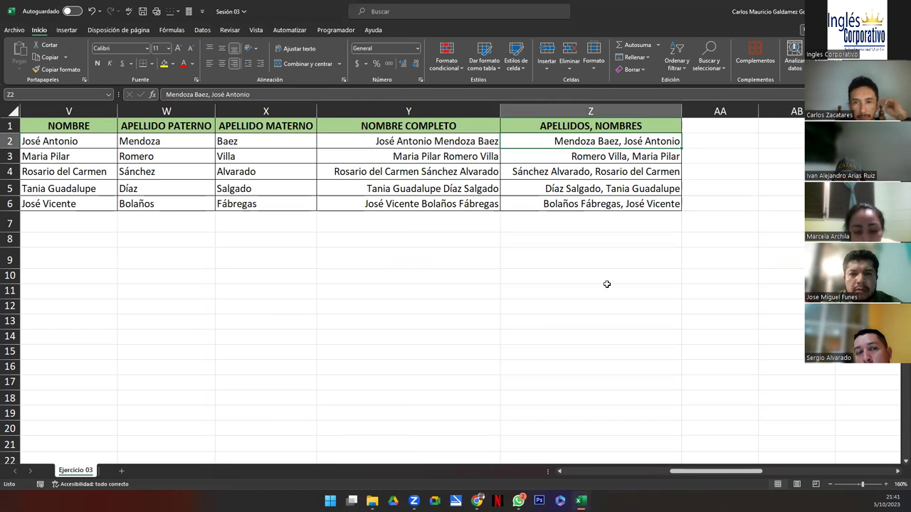
Select the full names and surname-first names in Y2:Z6
click(360, 171)
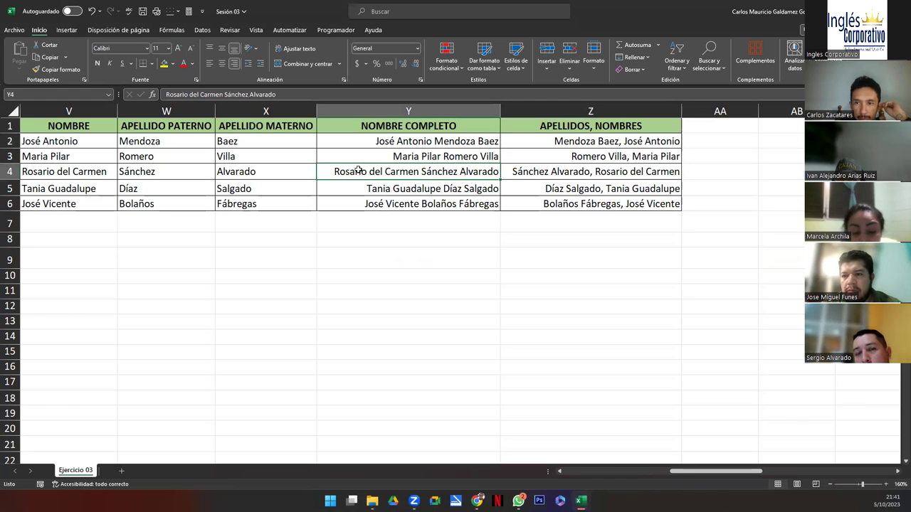
click(557, 141)
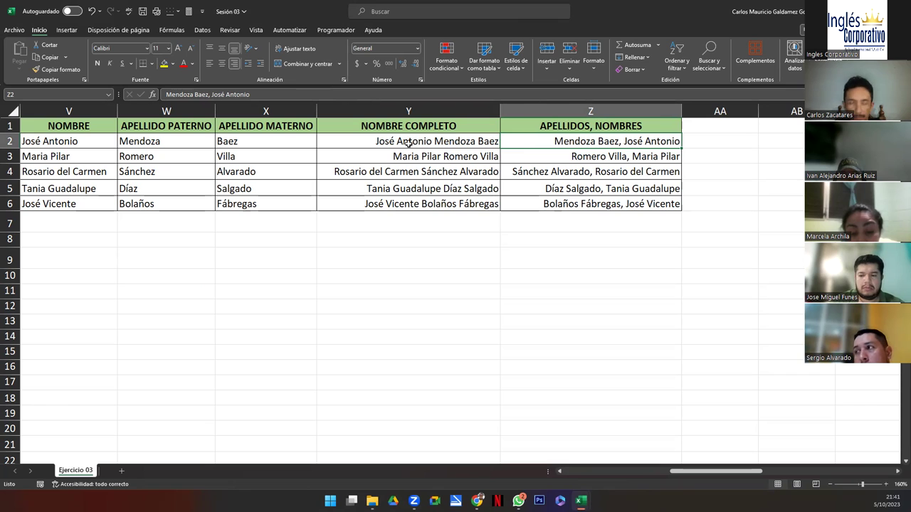
drag(408, 142, 558, 202)
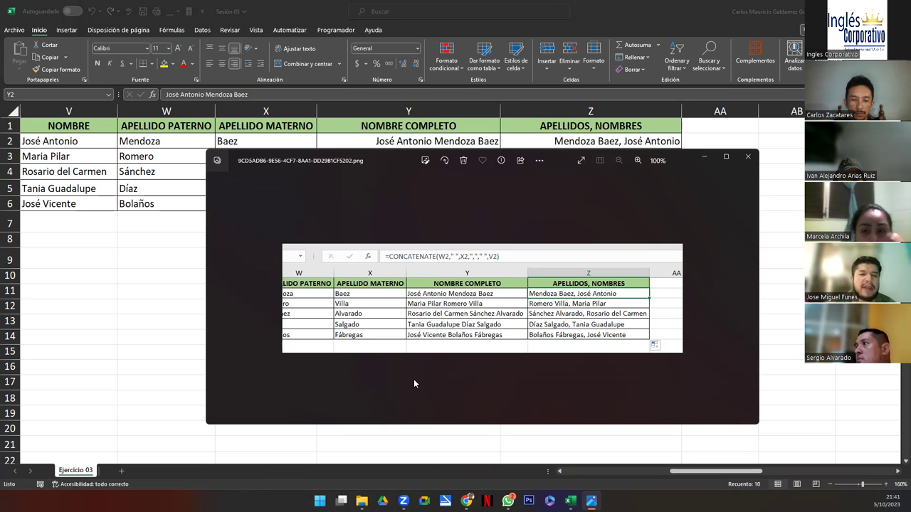
With the pen, mark the ", " separator and underline W2," ",X2 in the CONCATENATE formula
click(426, 161)
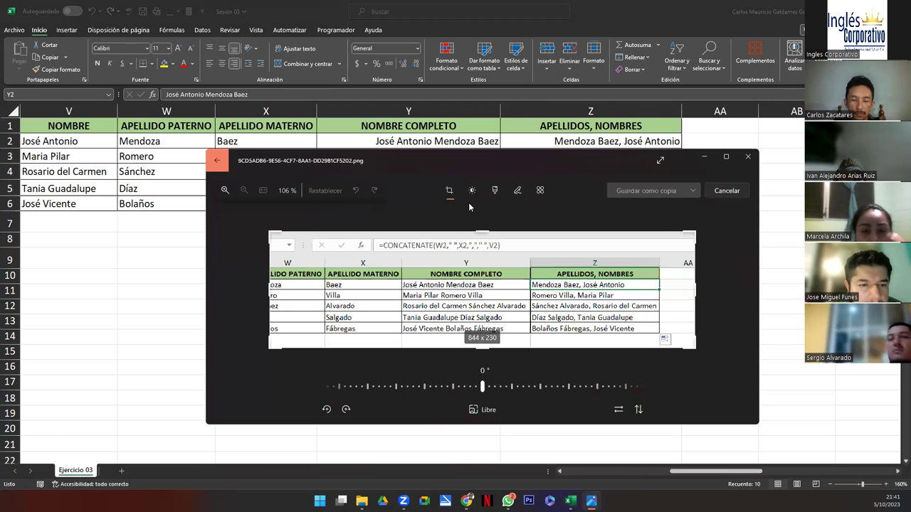
click(518, 190)
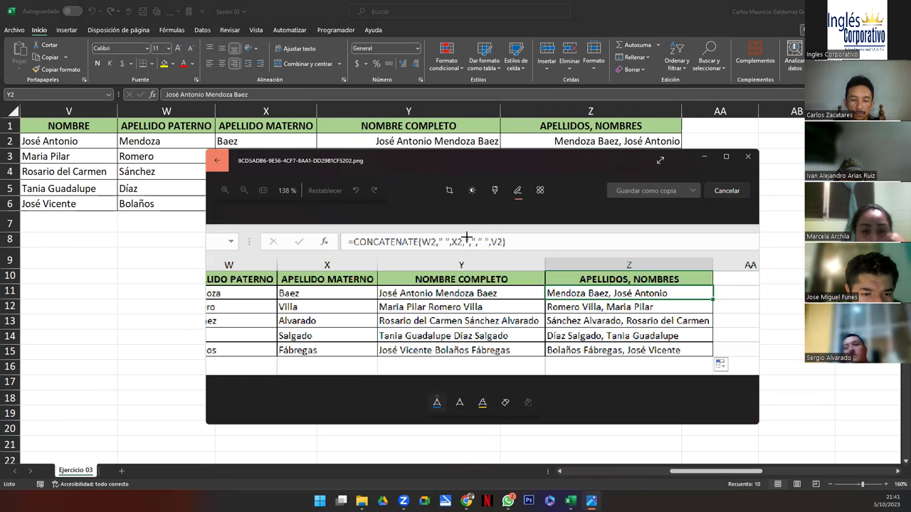
drag(461, 229, 470, 259)
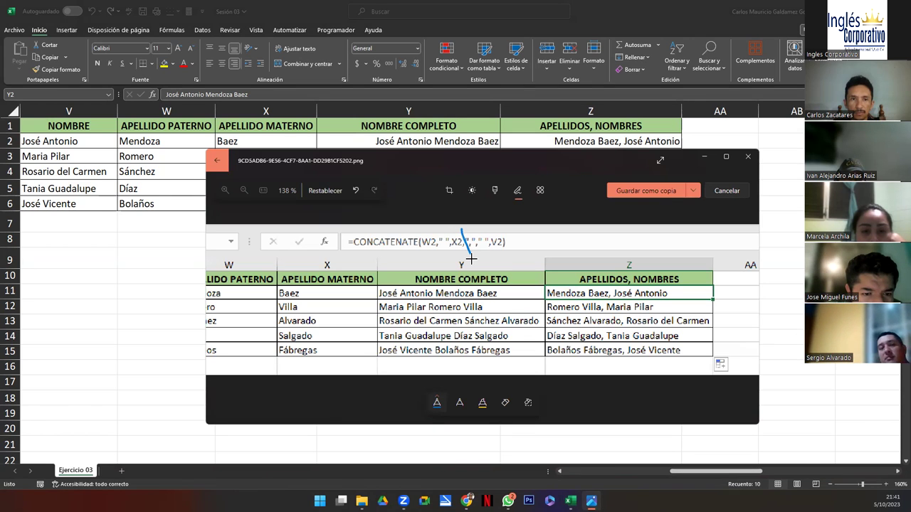
key(ctrl+z)
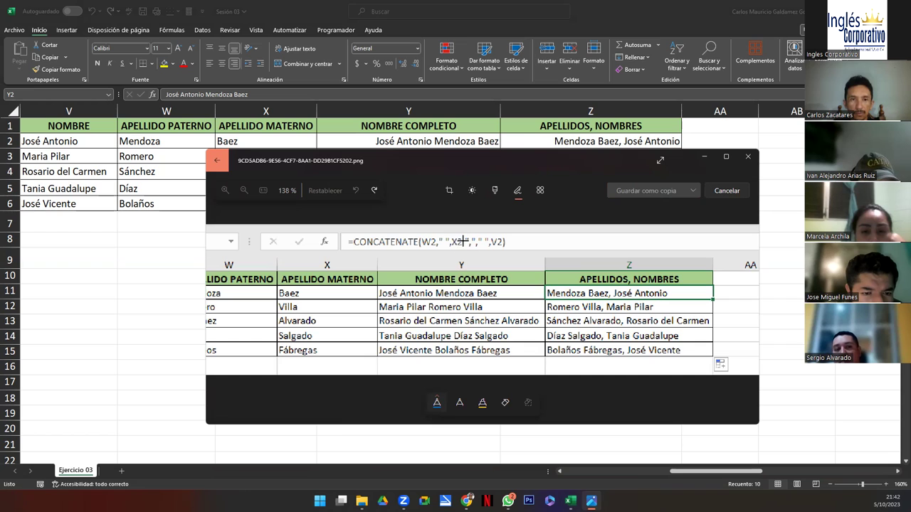
drag(461, 228, 463, 243)
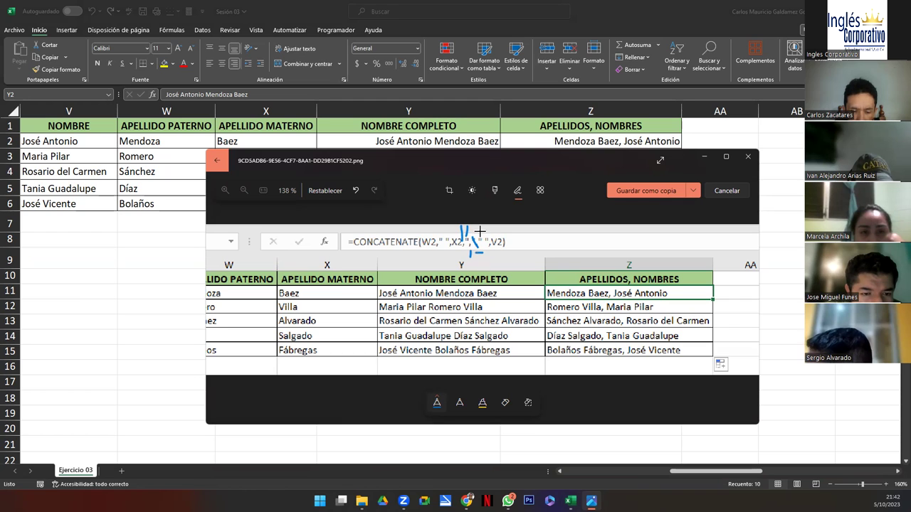
drag(483, 229, 478, 237)
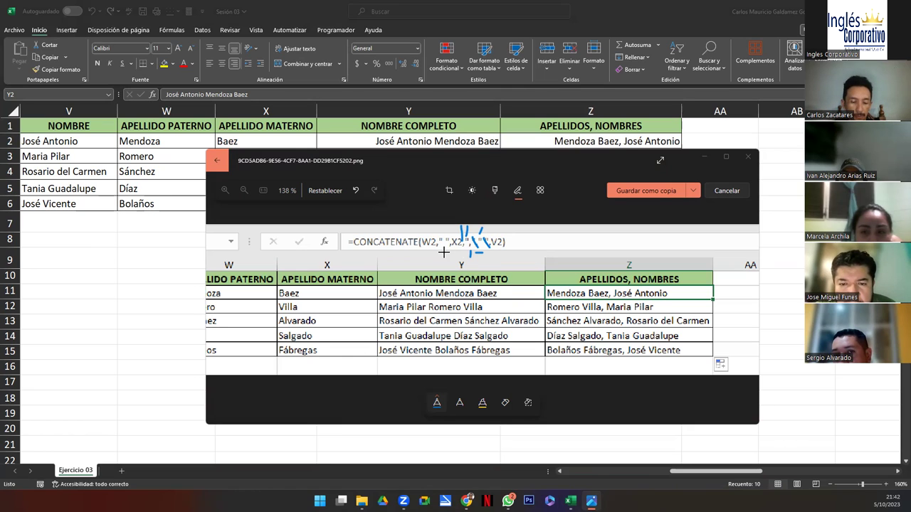
drag(424, 250, 450, 250)
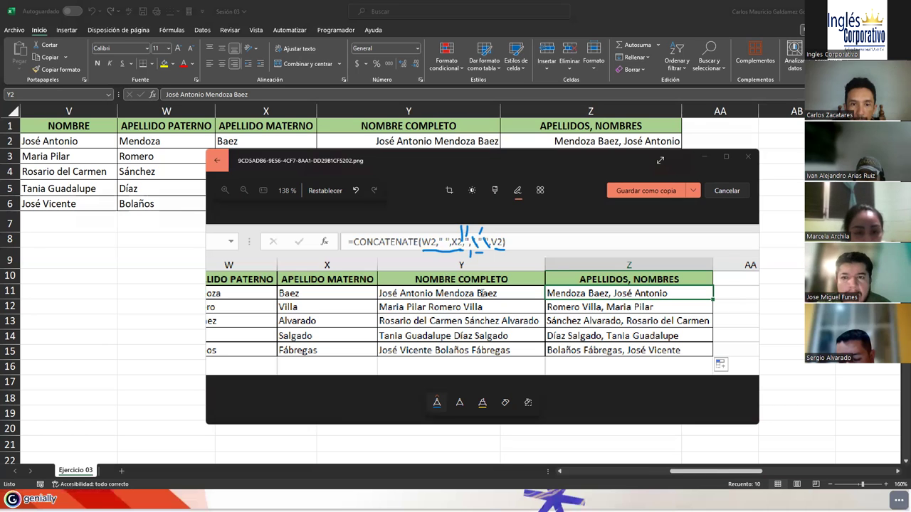
Paste the CONCATENAR formula as a one-line text box and delete its trailing ;" " argument
text(=CONCATENAR(W2;" ";X2;", ";V2;" "))
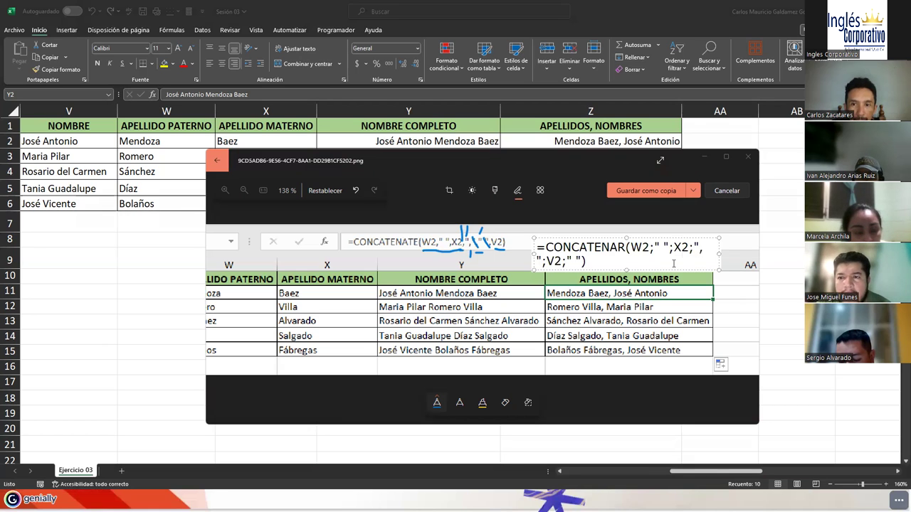
drag(717, 252, 763, 262)
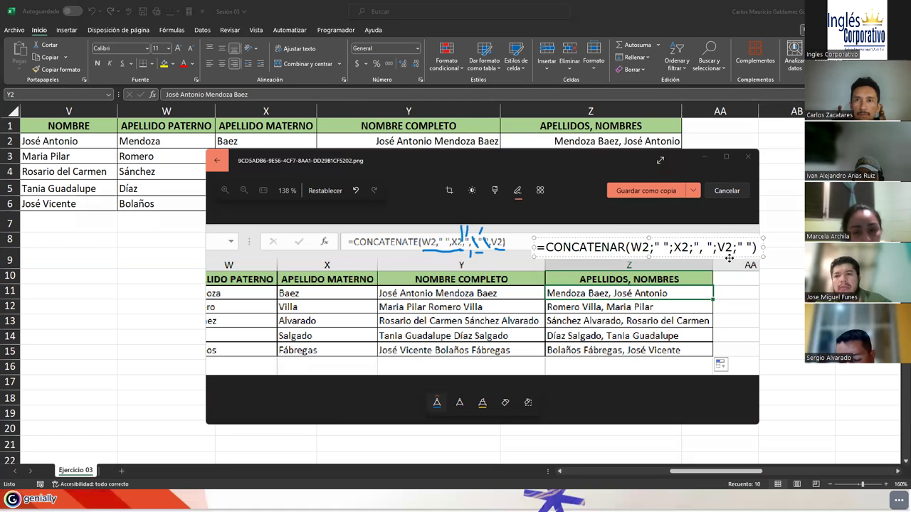
drag(730, 257, 709, 252)
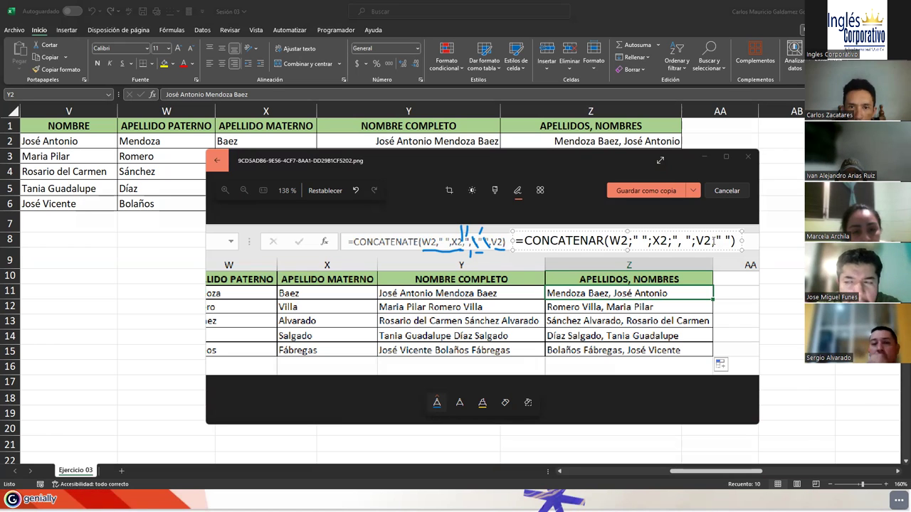
drag(711, 241, 733, 242)
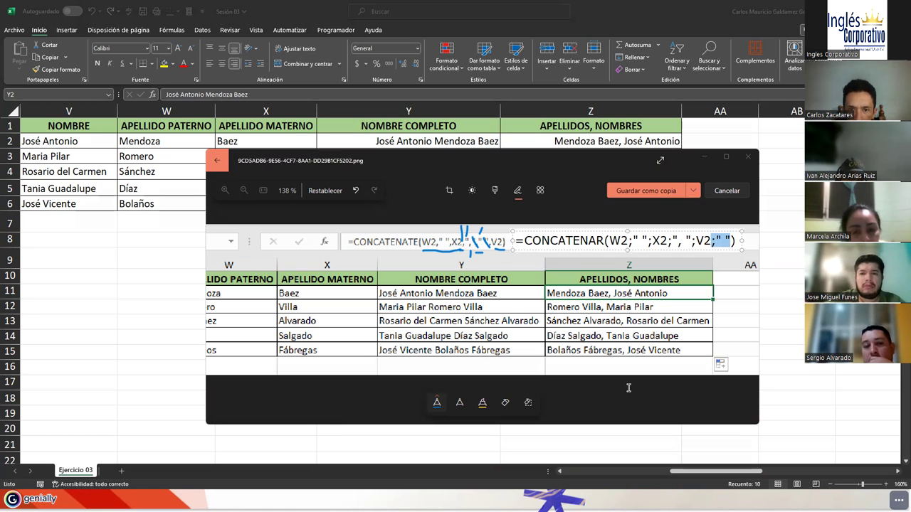
key(BackSpace)
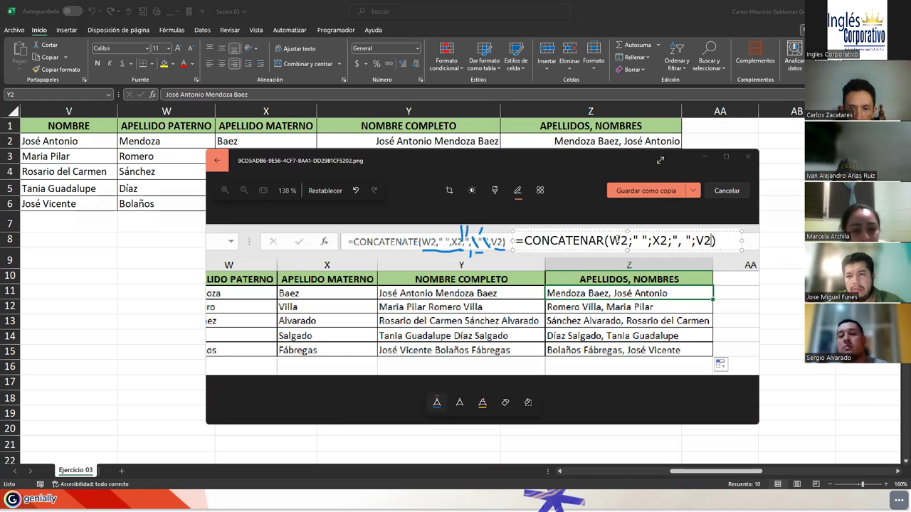
Highlight the W2, " ", X2 and ", " arguments of the pasted formula in turn
drag(608, 241, 630, 246)
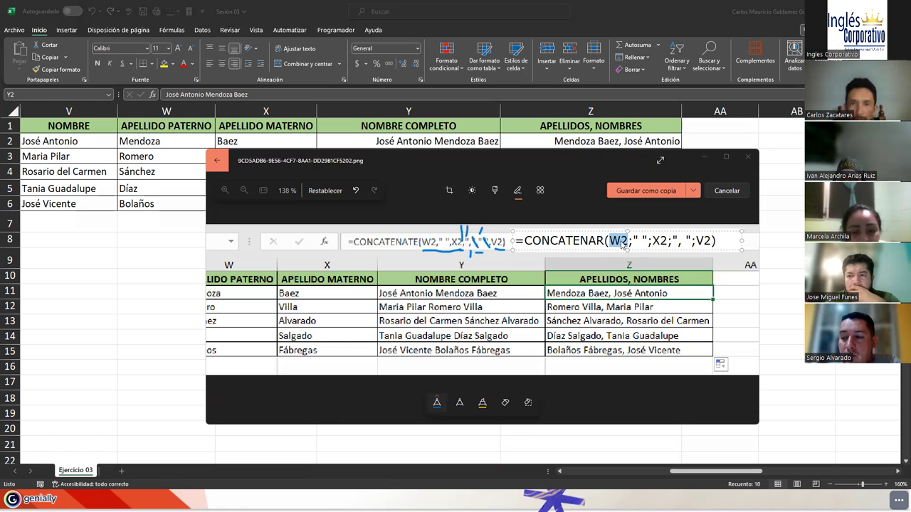
double_click(639, 243)
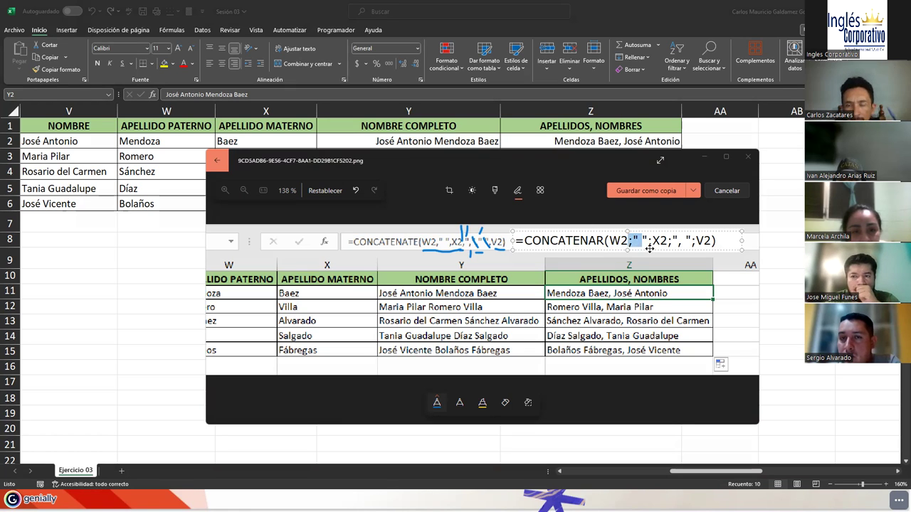
double_click(655, 241)
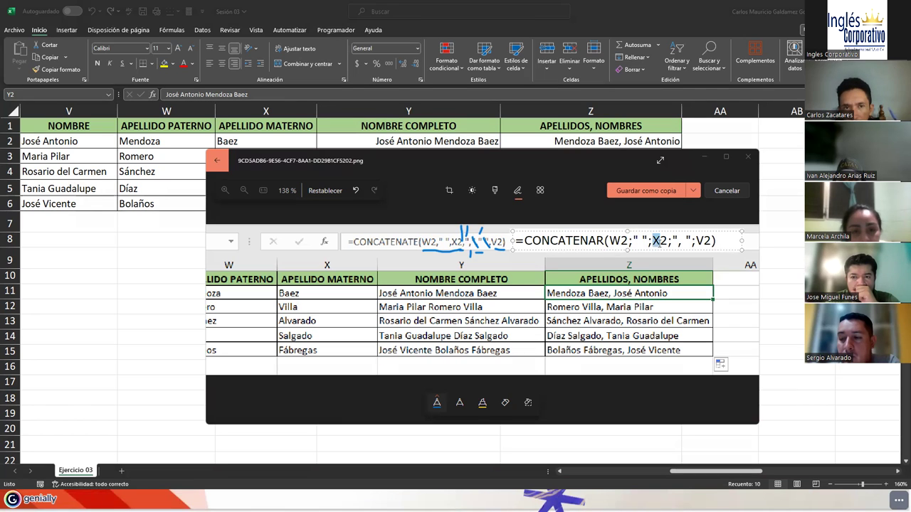
click(674, 242)
drag(681, 247, 688, 249)
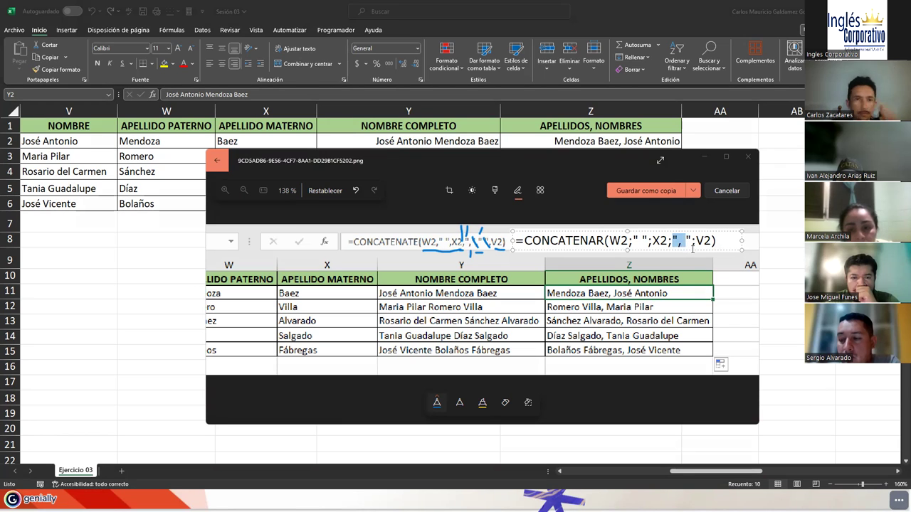
drag(693, 249, 713, 242)
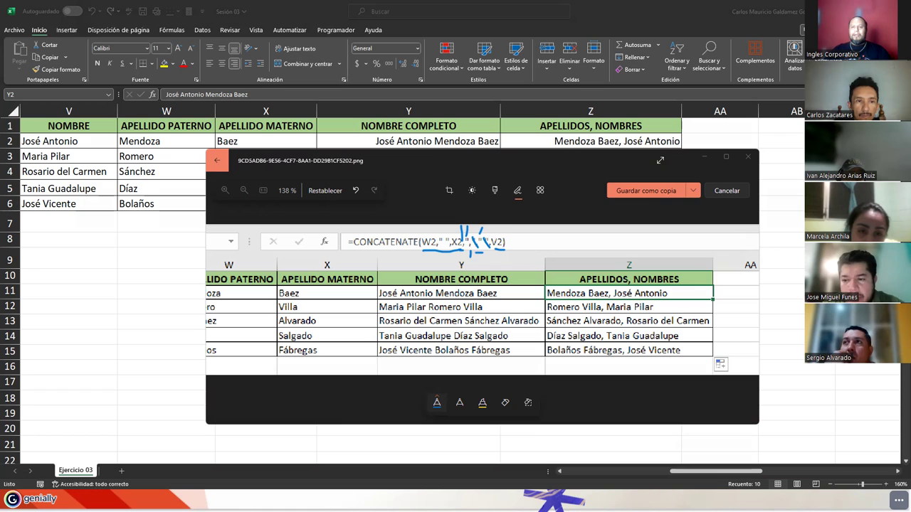
Discard the empty text box and exit the image editor without saving, choosing Aceptar
click(749, 158)
key(Escape)
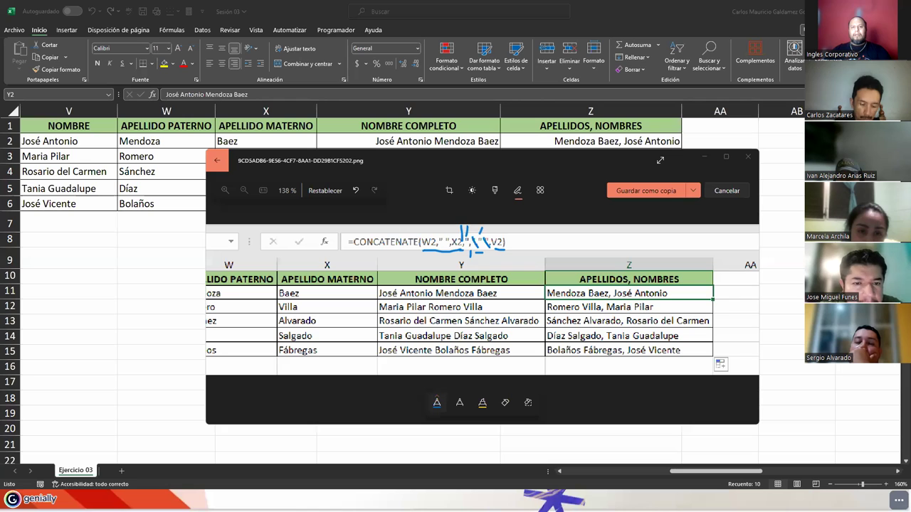
click(748, 157)
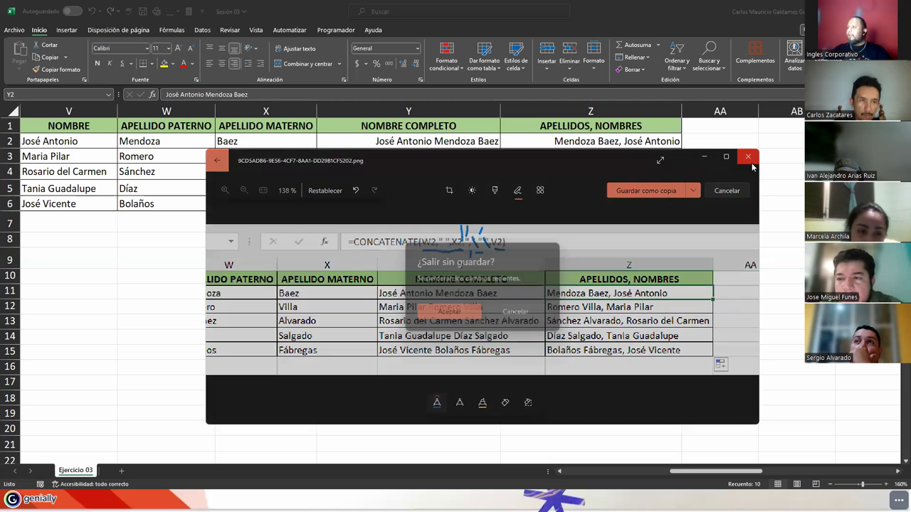
click(464, 318)
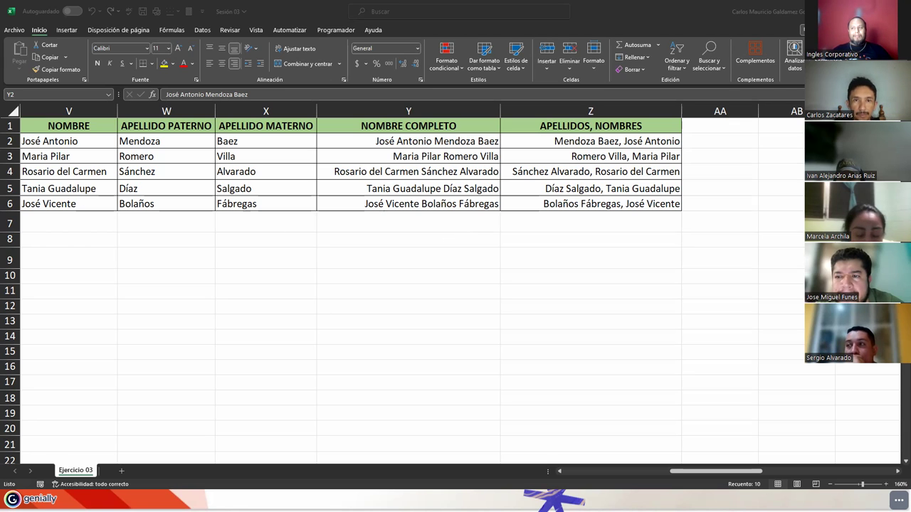
From cell AA1, jump right with Ctrl+Right to the SUSTITUIR exercise at column AL
click(712, 125)
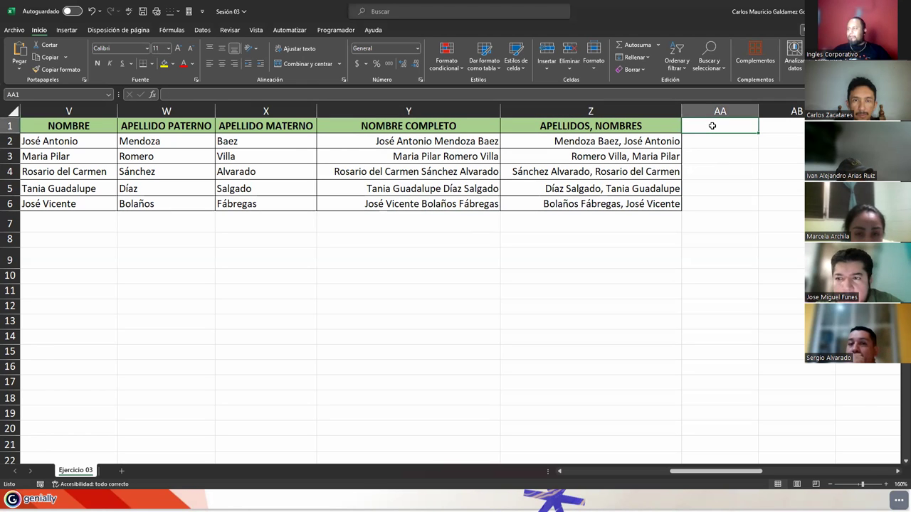
key(ctrl+Right)
key(ctrl+Right)
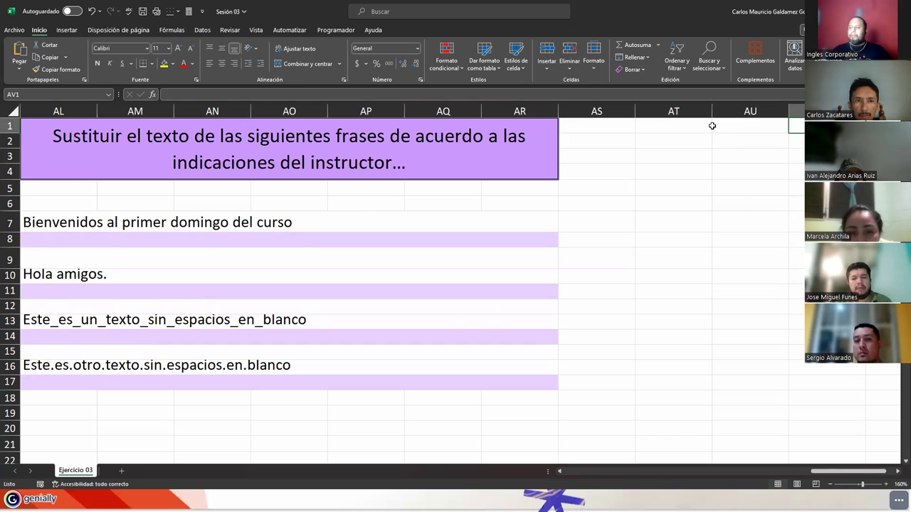
Move to answer cell AL8, briefly circle 'domingo', then underline 'Sustituir' in the title
key(Home)
key(Down)
key(Down)
key(Down)
key(Down)
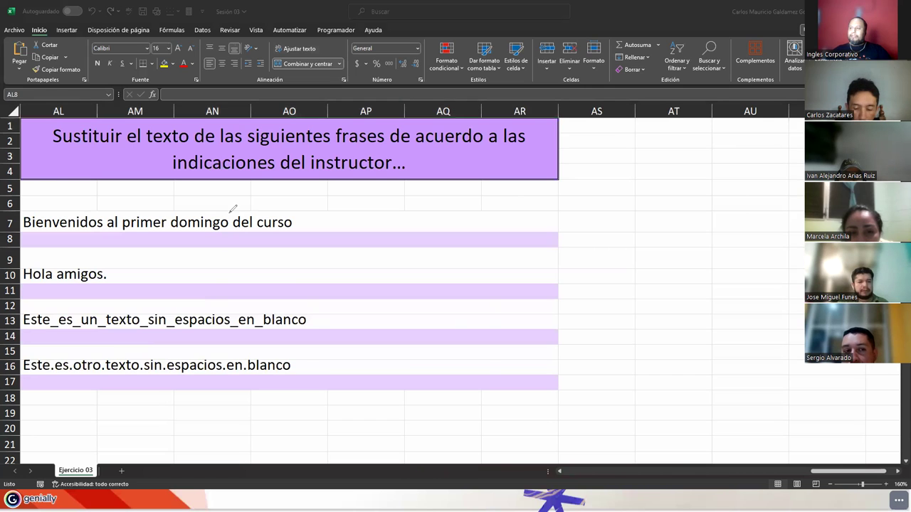
drag(230, 209, 298, 203)
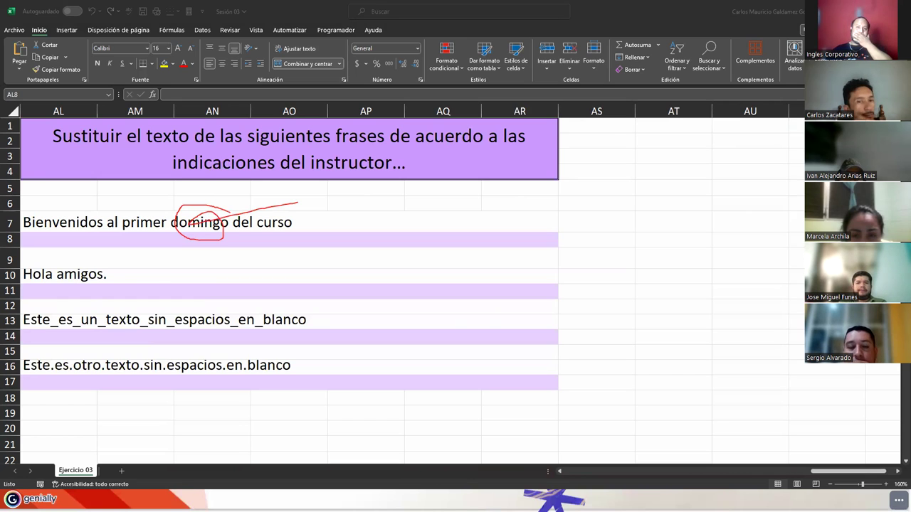
key(Escape)
drag(45, 150, 123, 151)
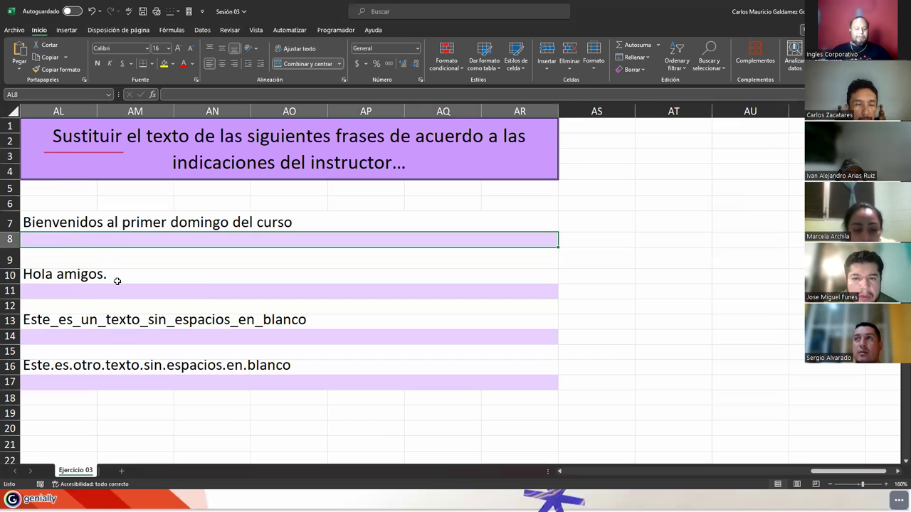
Start a SUSTITUIR formula in AL8, cancel it, and highlight the AL7 phrase
text(=)
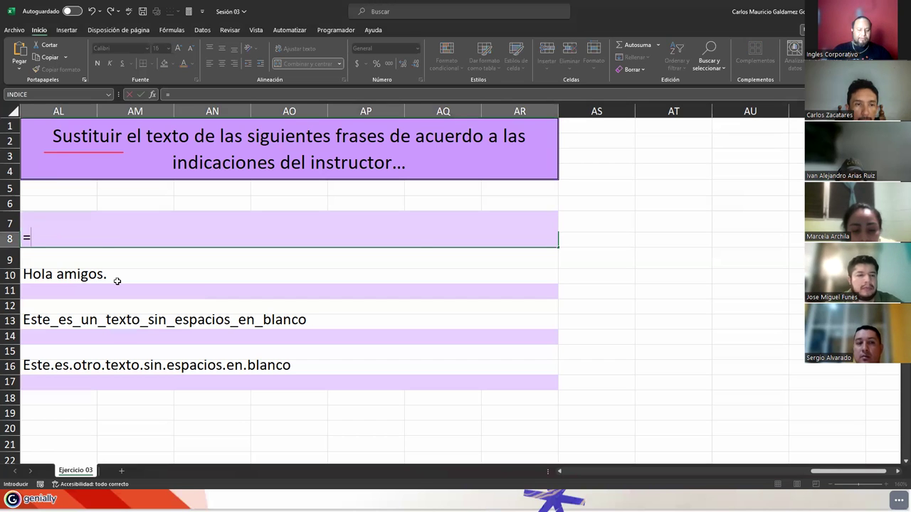
text(susti)
key(Tab)
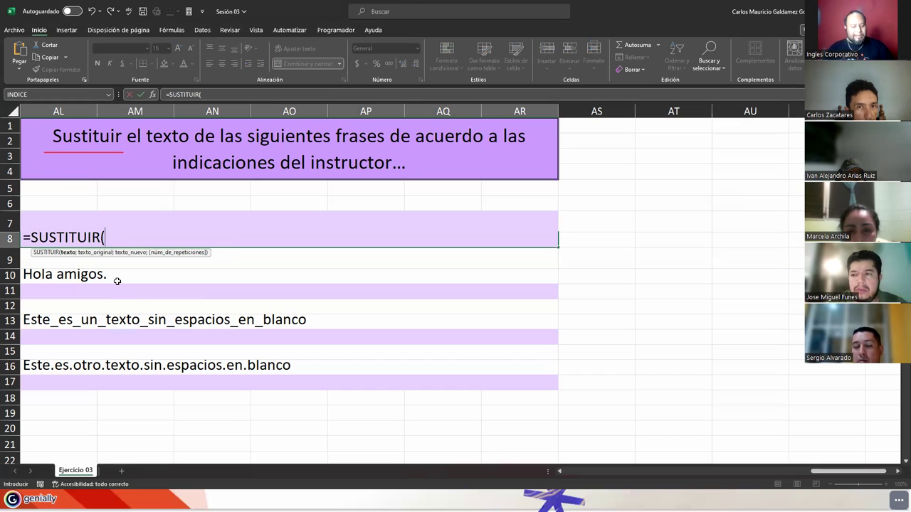
key(Escape)
click(40, 223)
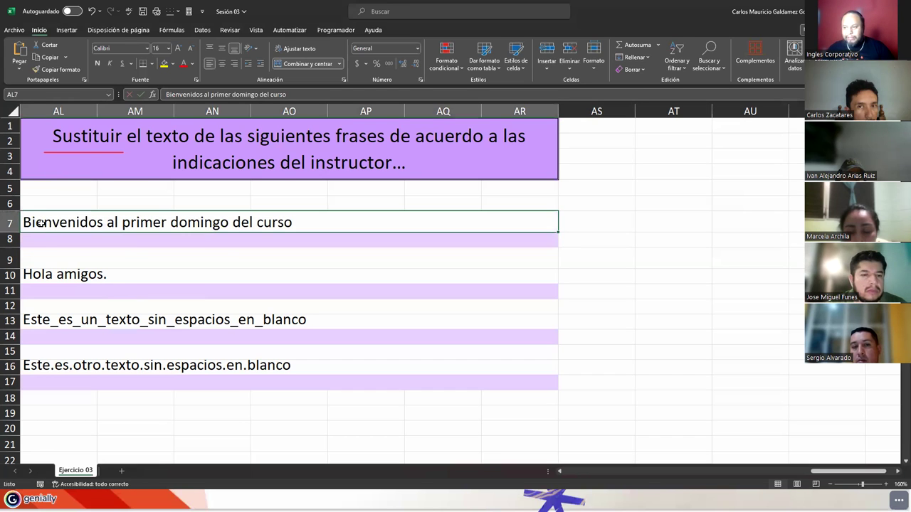
triple_click(40, 223)
key(ctrl+c)
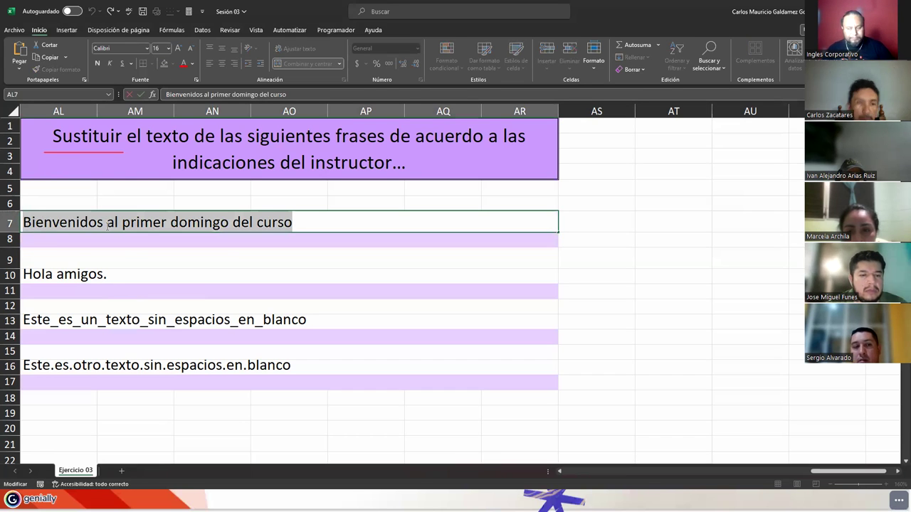
click(86, 237)
double_click(87, 237)
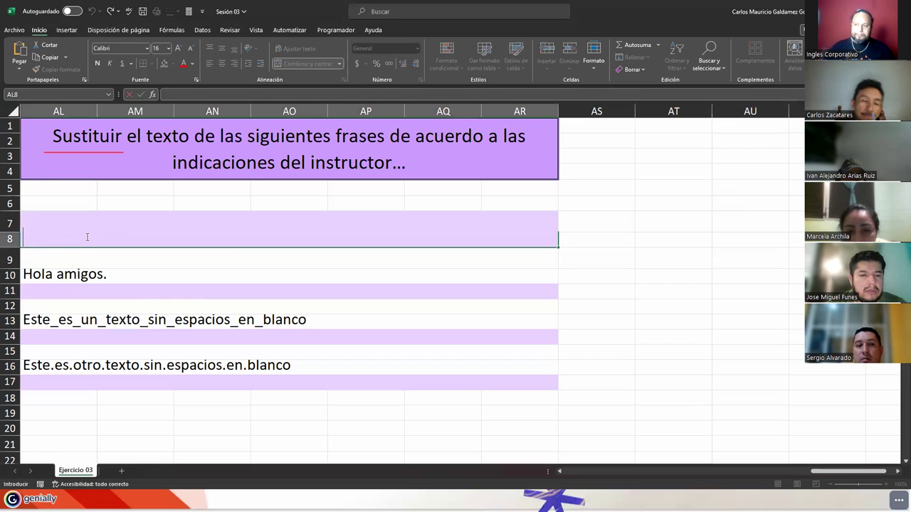
Enter =SUSTITUIR(AL7;"domingo";"jueves") in AL8, turning domingo into jueves
text(=sus)
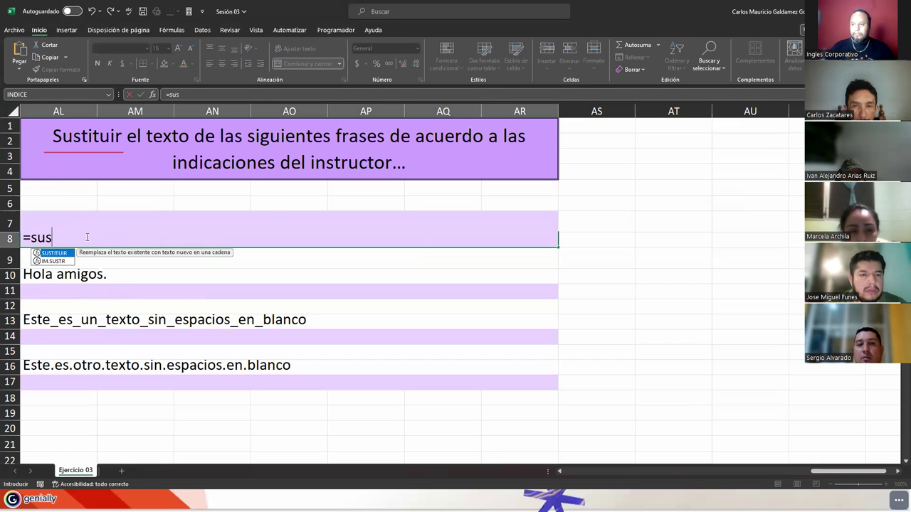
key(Tab)
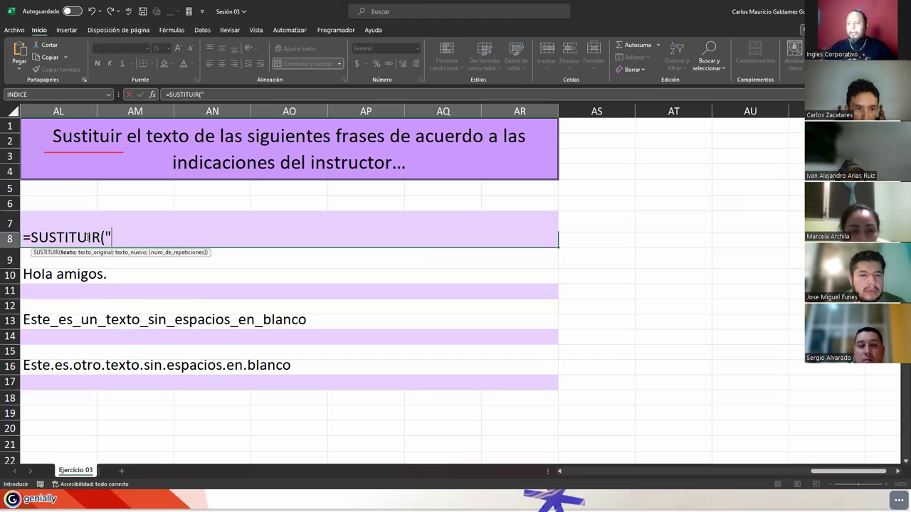
key(ctrl+v)
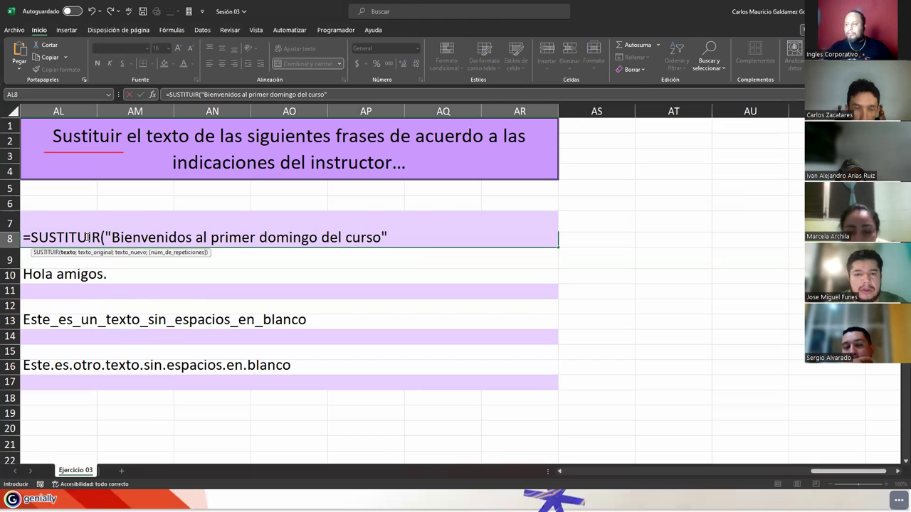
key(BackSpace)
key(BackSpace)
key(BackSpace)
key(BackSpace)
key(BackSpace)
key(BackSpace)
key(BackSpace)
key(BackSpace)
key(BackSpace)
key(BackSpace)
key(BackSpace)
text(L7)
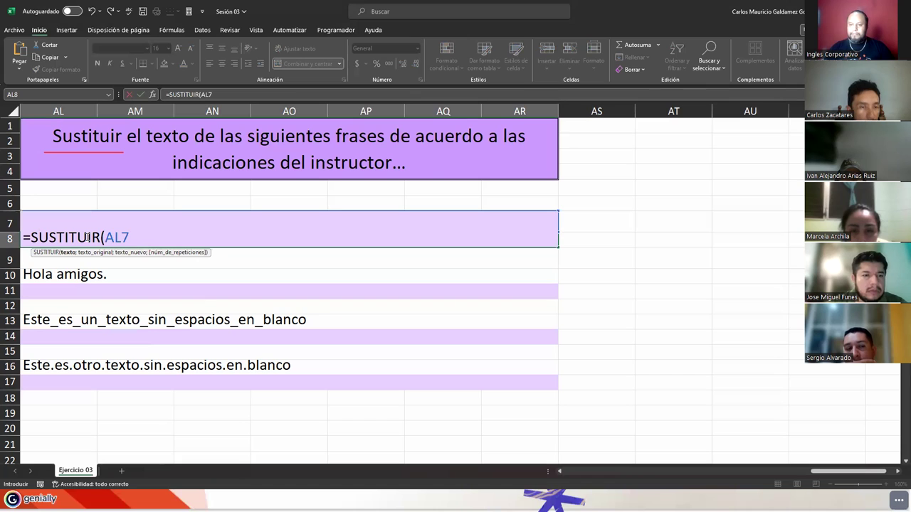
text(;)
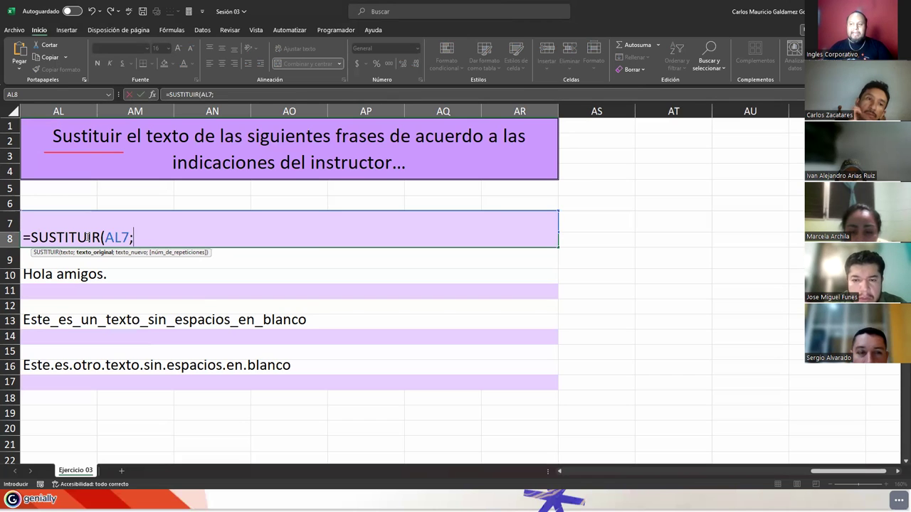
text("domingo")
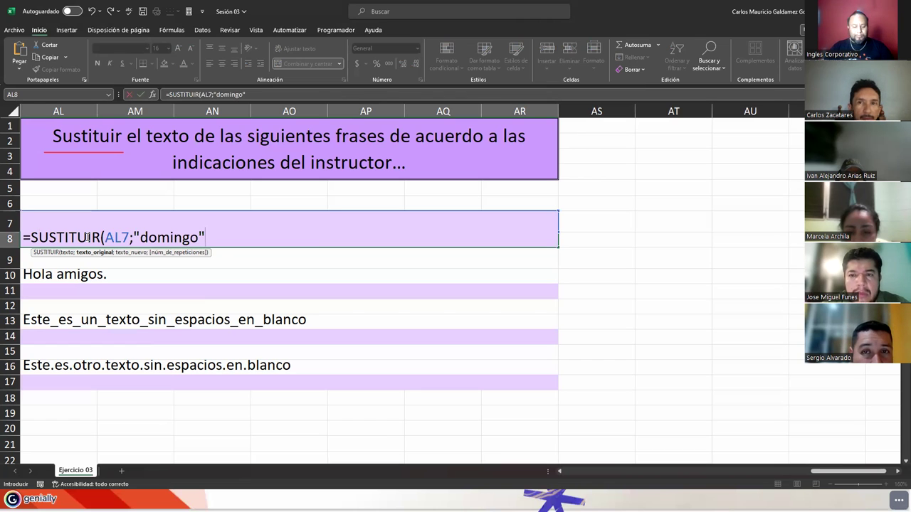
text(;)
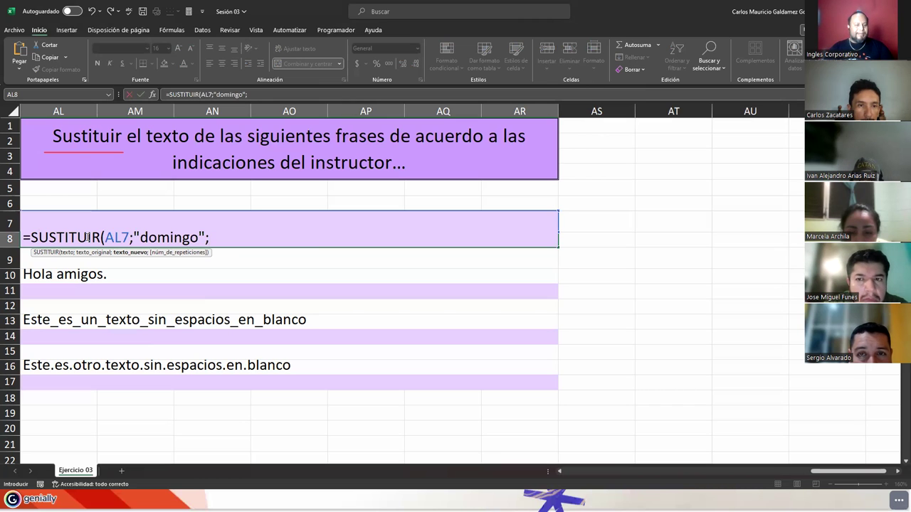
text(")
text(j)
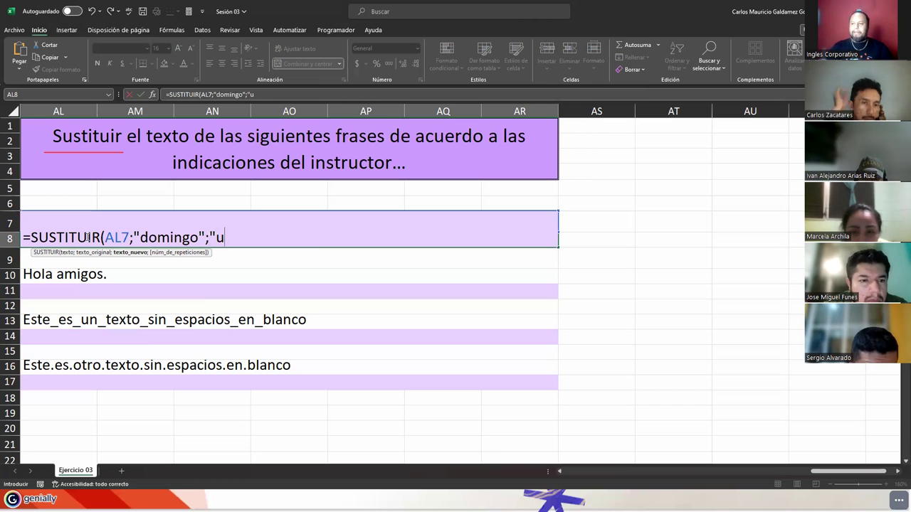
text(ueves")
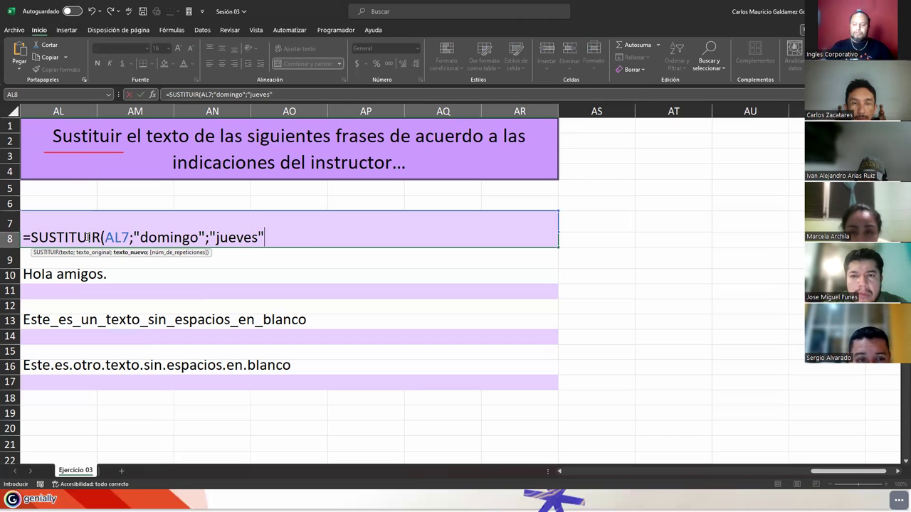
text())
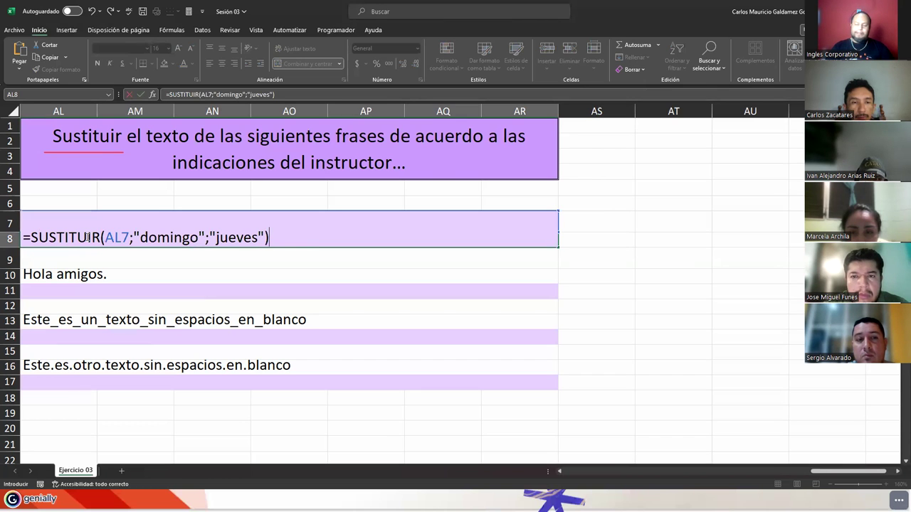
key(Return)
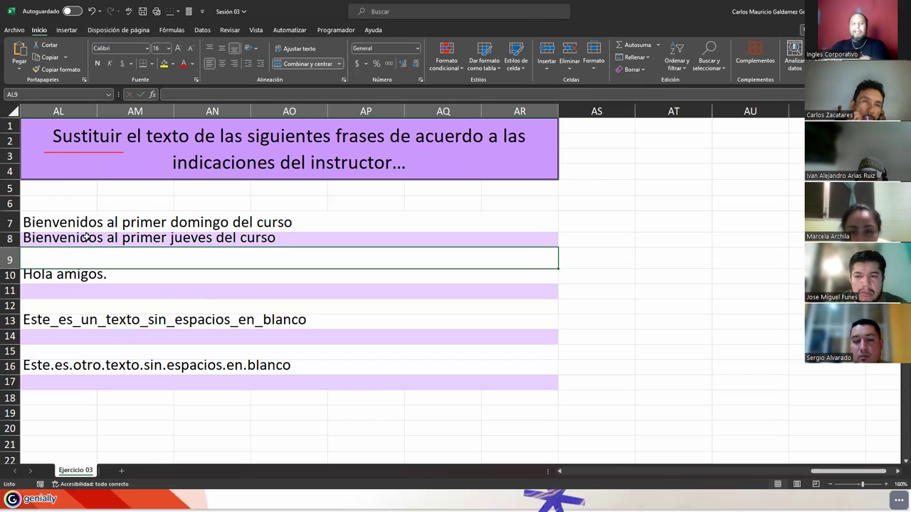
Browse the remaining sample sentences and empty purple answer rows 10 to 17
click(75, 277)
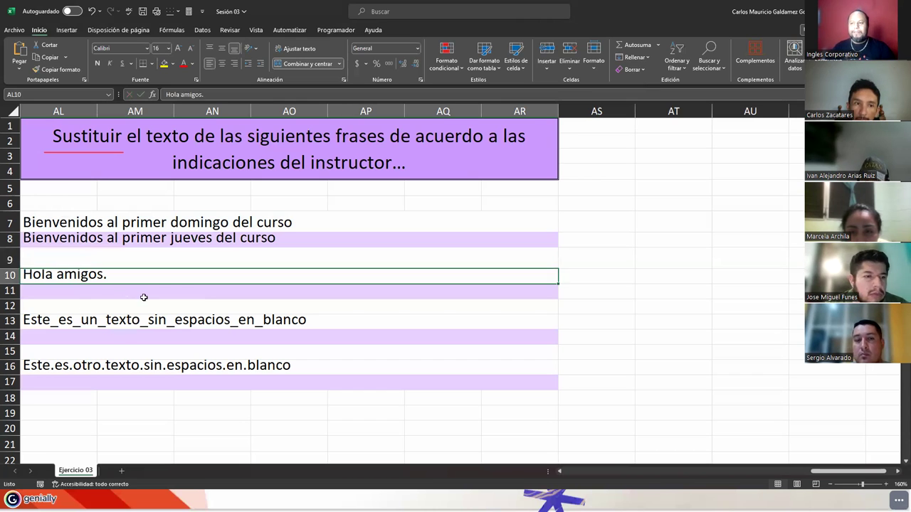
click(77, 293)
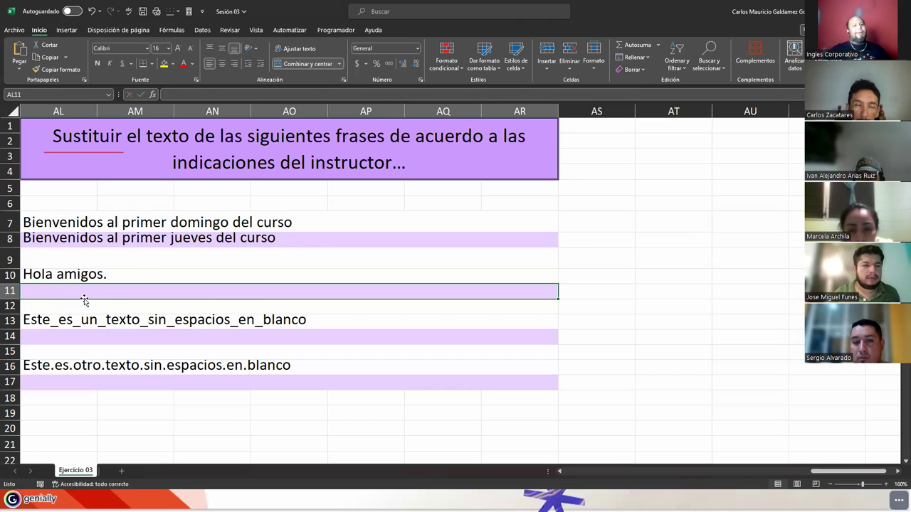
click(77, 336)
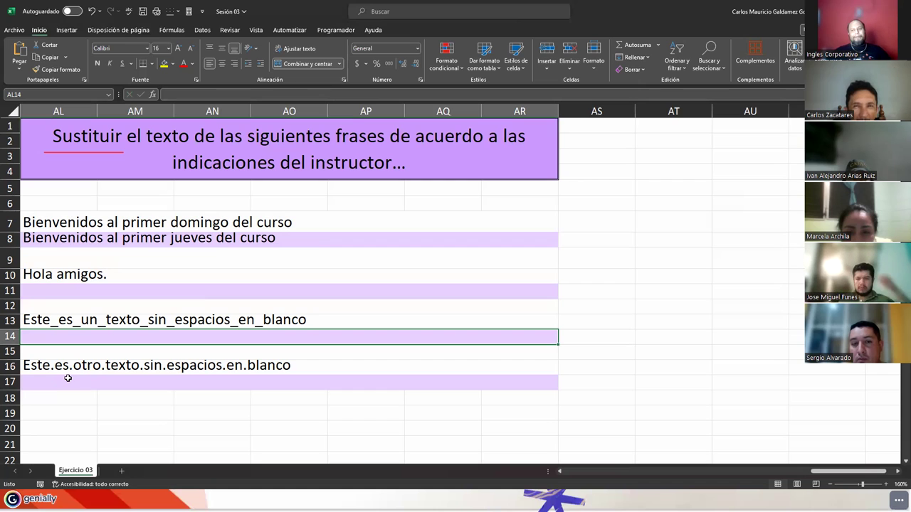
click(32, 289)
click(64, 334)
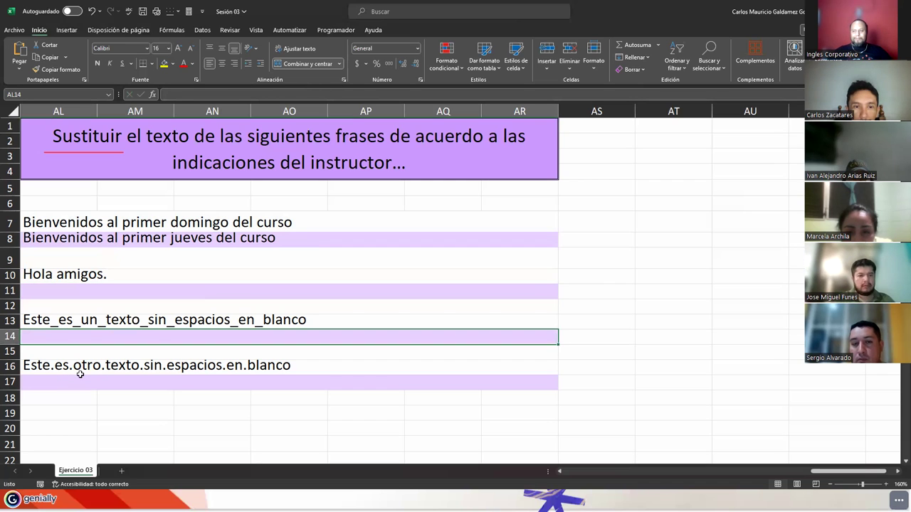
click(80, 373)
click(122, 387)
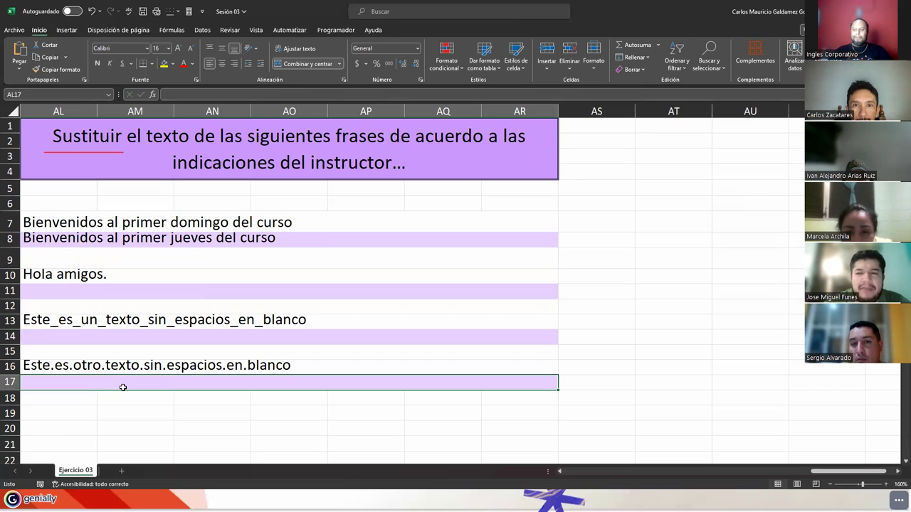
Return to AL8 and show its =SUSTITUIR(AL7;"domingo";"jueves") formula in edit mode
key(Up)
key(Up)
key(Up)
key(Up)
key(Up)
key(Up)
key(Up)
key(Up)
key(Up)
key(Up)
key(Down)
key(F2)
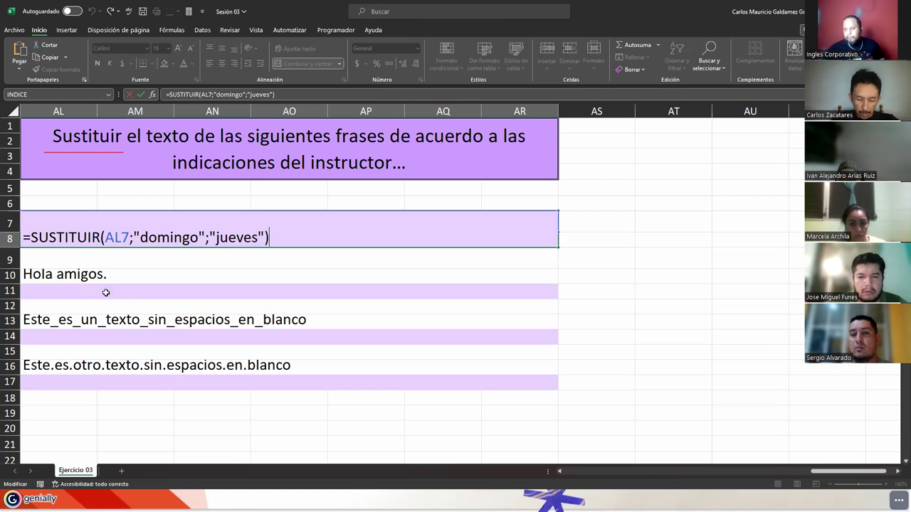
Leave AL8's formula by selecting AL11, then switch to the participant's screenshot window
click(100, 293)
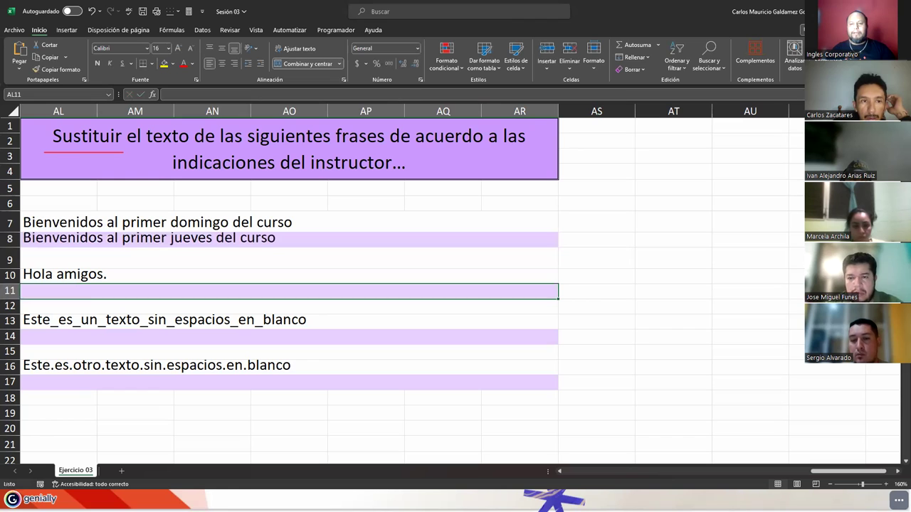
key(alt+Tab)
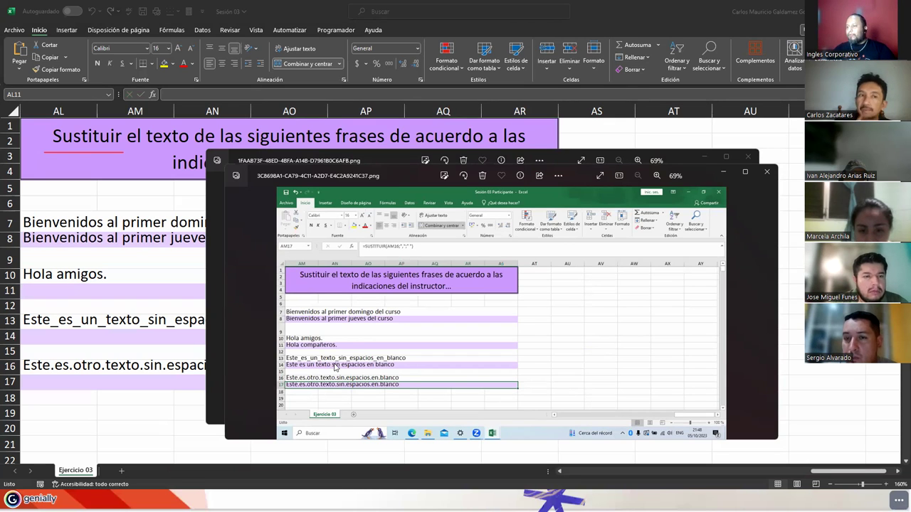
Close both Photos screenshot viewers and select the empty purple rows AL17 and AL11
click(767, 172)
click(752, 161)
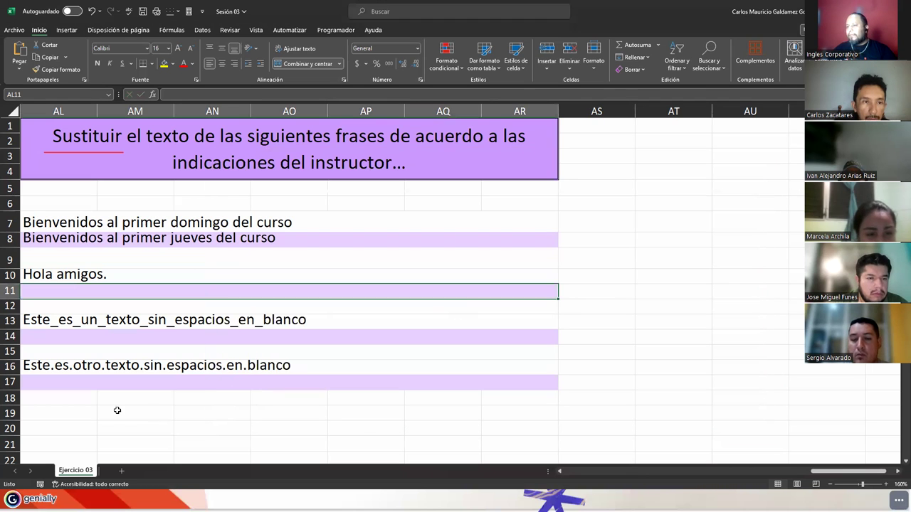
click(104, 381)
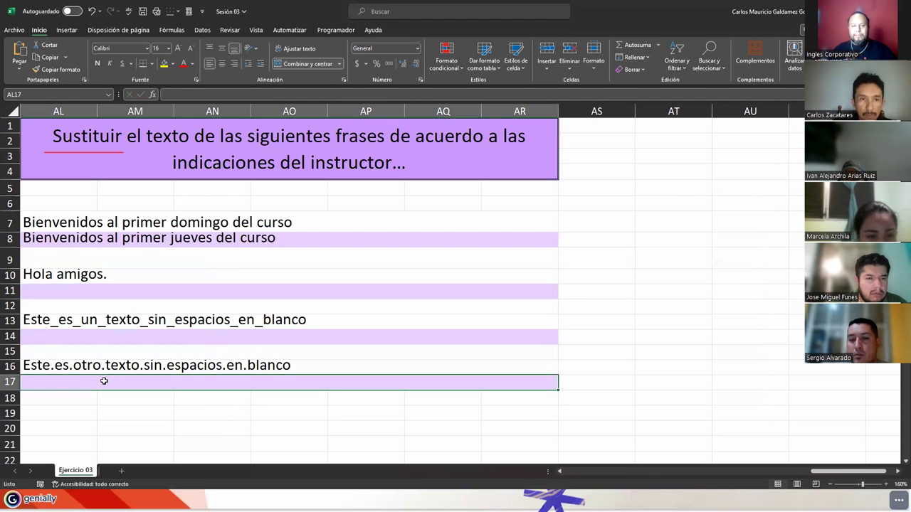
click(59, 291)
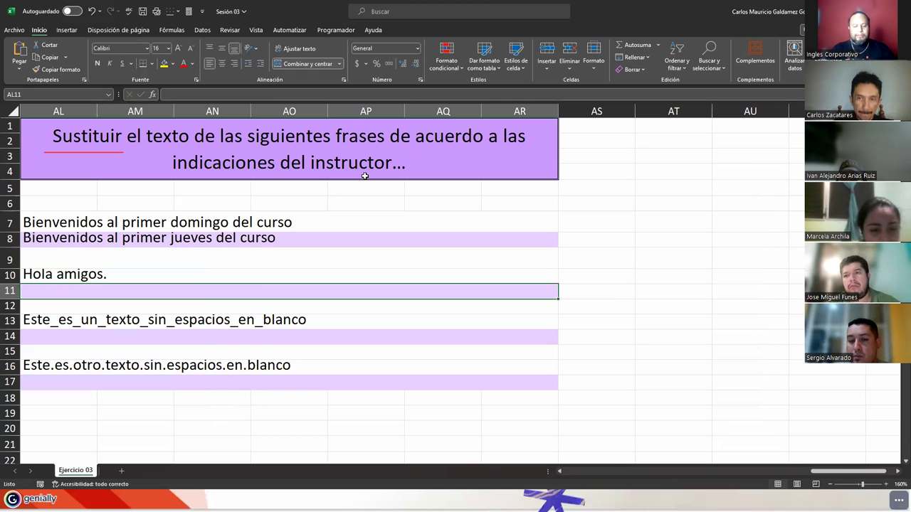
Enter =SUSTITUIR(AL10;"amigos";"compañeros") in AL11 so it shows 'Hola compañeros.'
text(=sus)
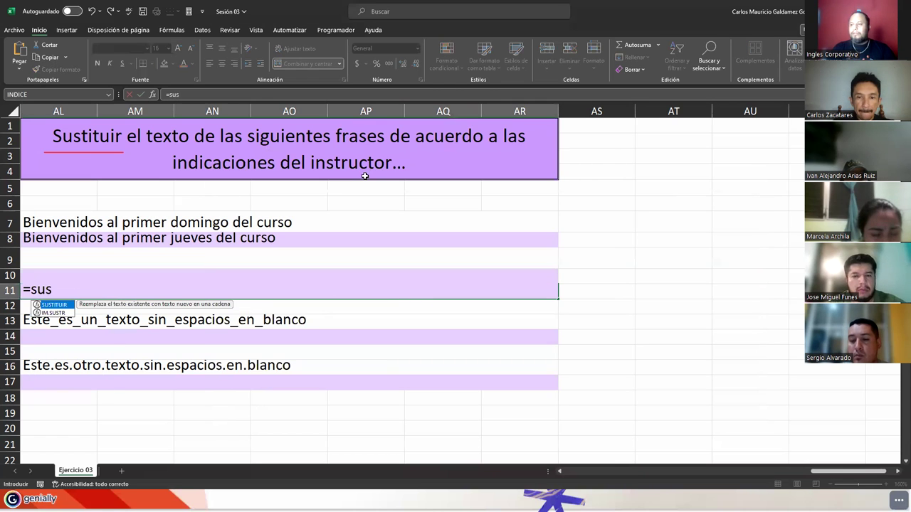
text(t)
key(Tab)
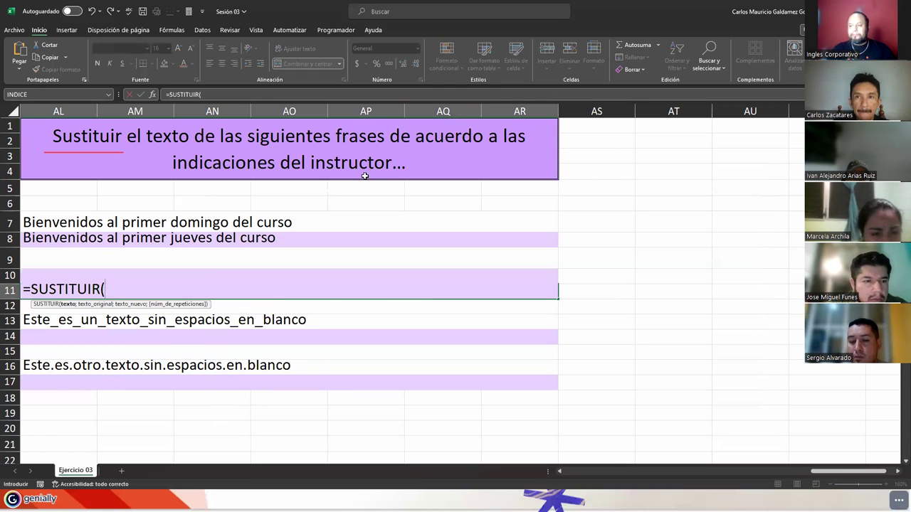
text(Al10;)
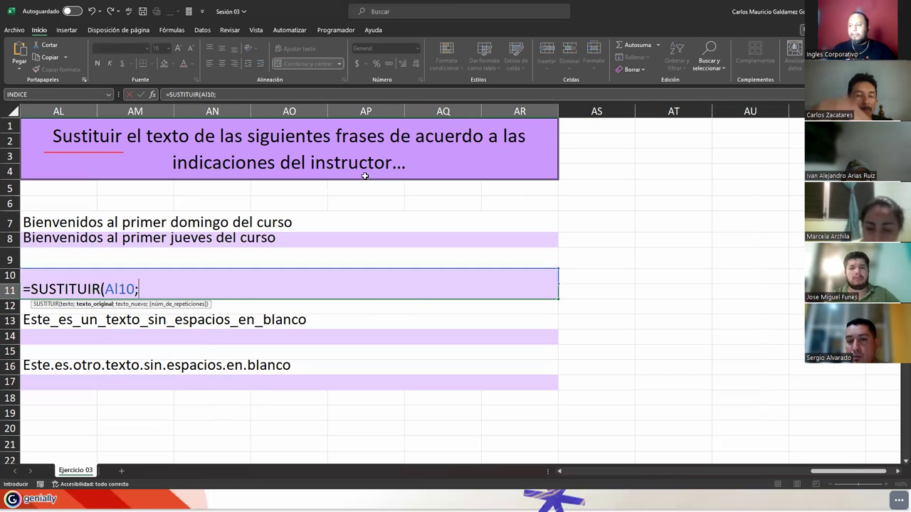
text("amigos";"compañeros)
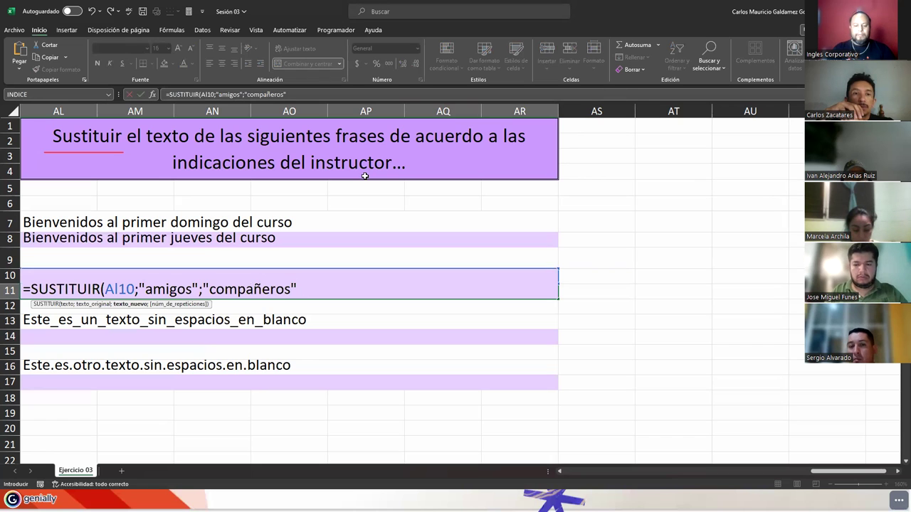
text())
key(Return)
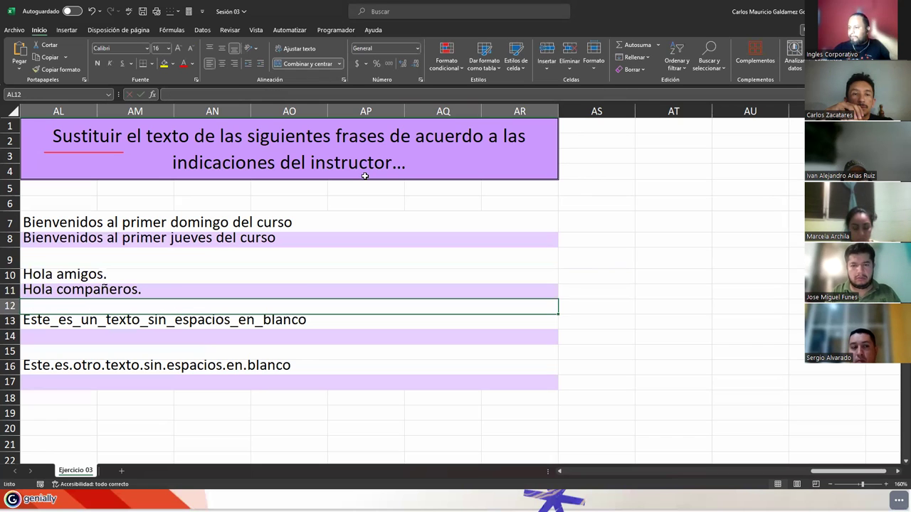
Enter =SUSTITUIR(AL13;"_";" ") in AL14 to replace underscores with spaces
click(189, 336)
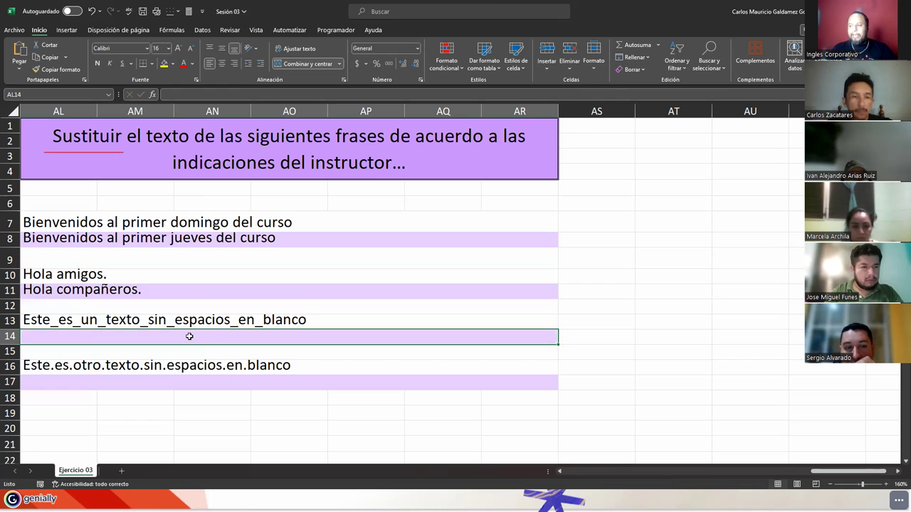
text(=)
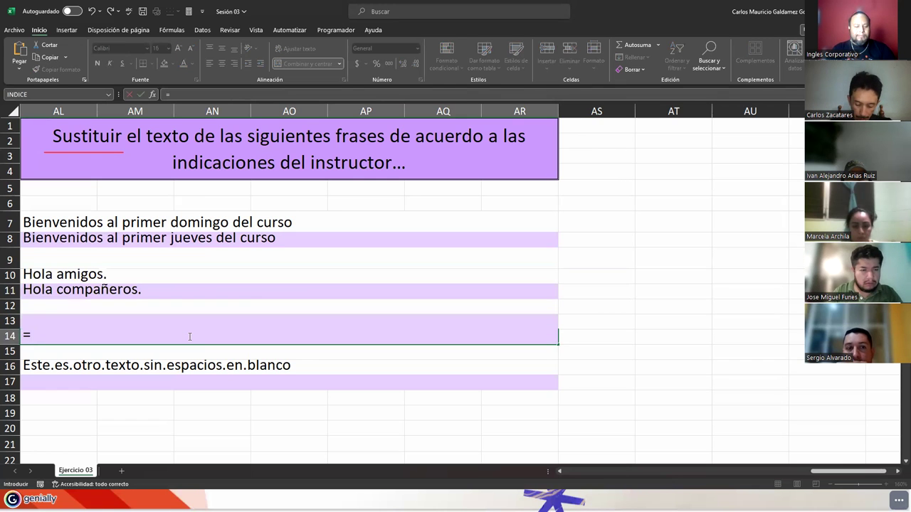
text(sus)
key(Tab)
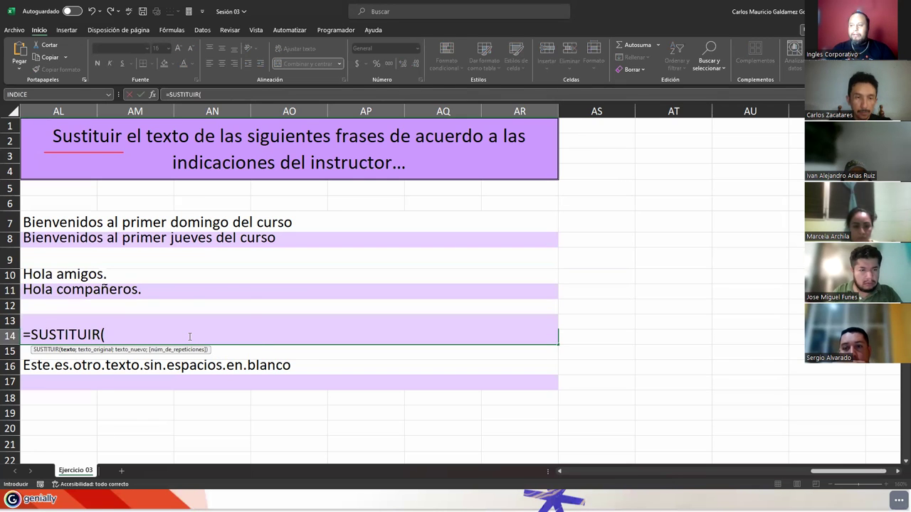
text(Al13;"_)
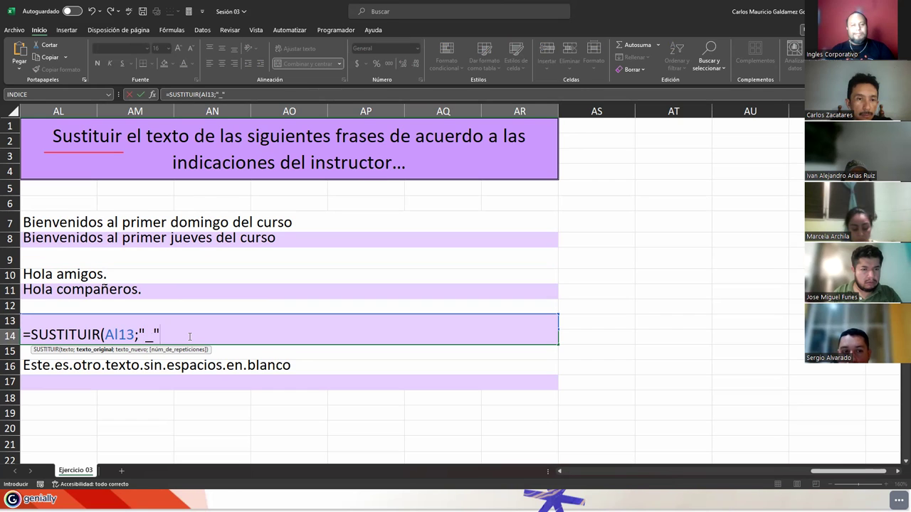
text(;" ";)
key(BackSpace)
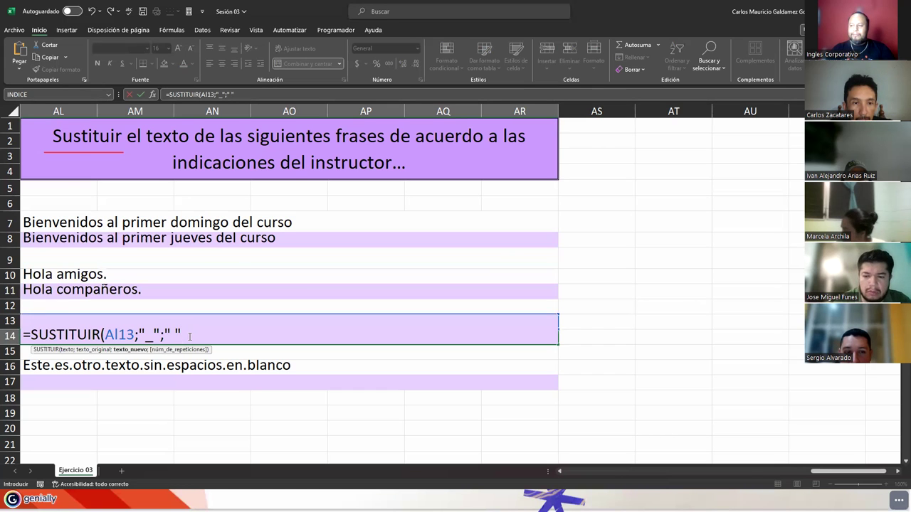
text())
key(Return)
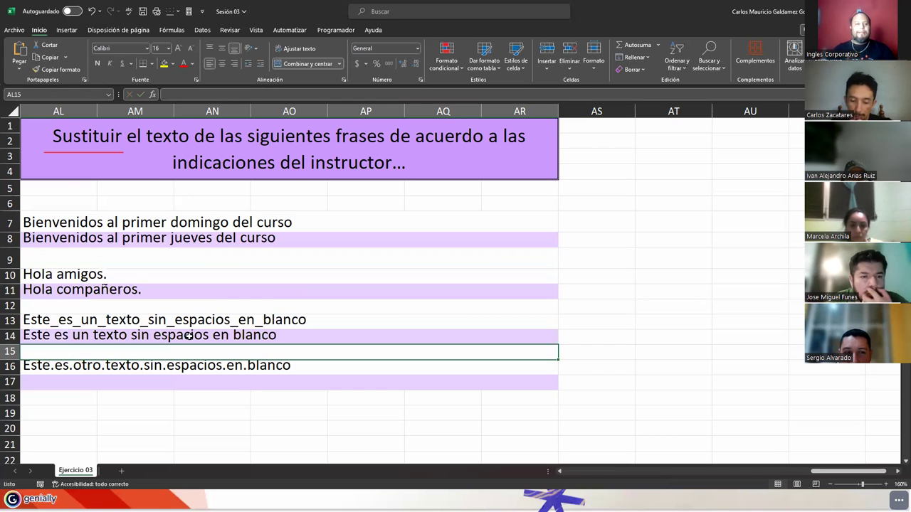
Enter =SUSTITUIR(AL16;".";" ") in AL17 to replace the periods with spaces
key(Down)
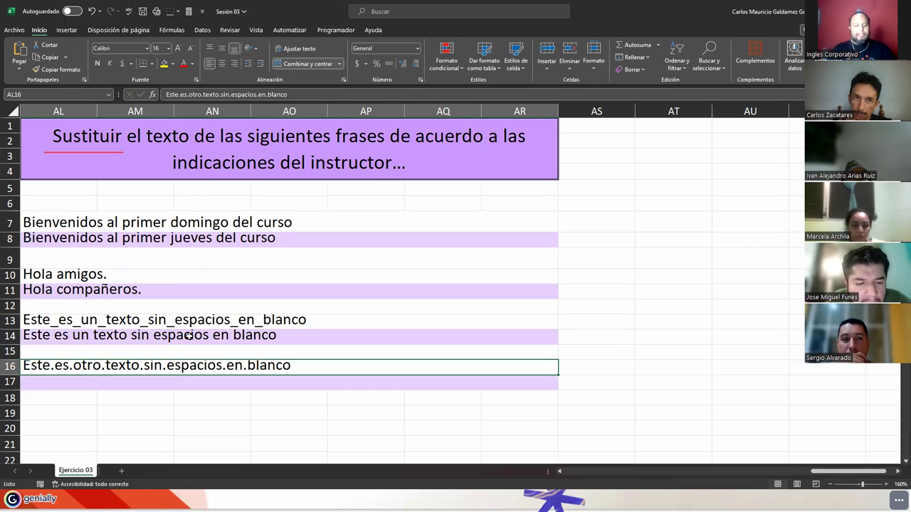
key(Down)
key(F2)
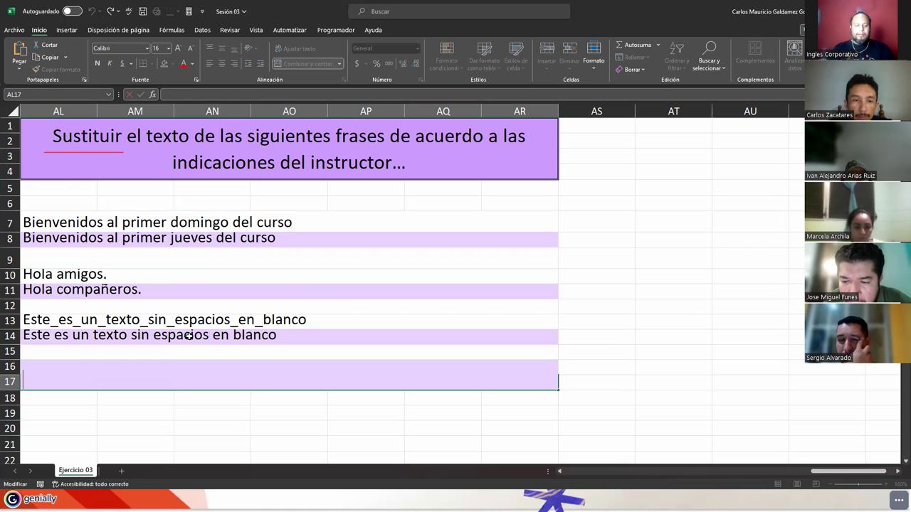
text(=susti)
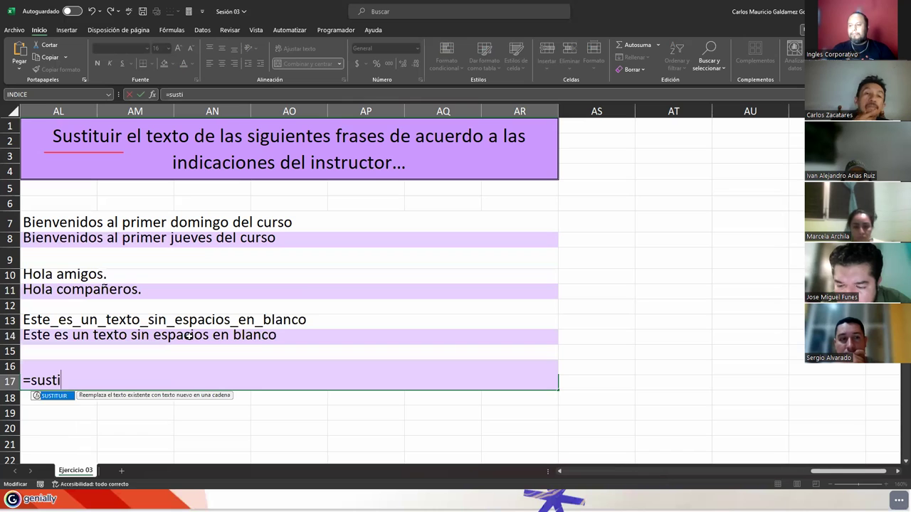
key(Tab)
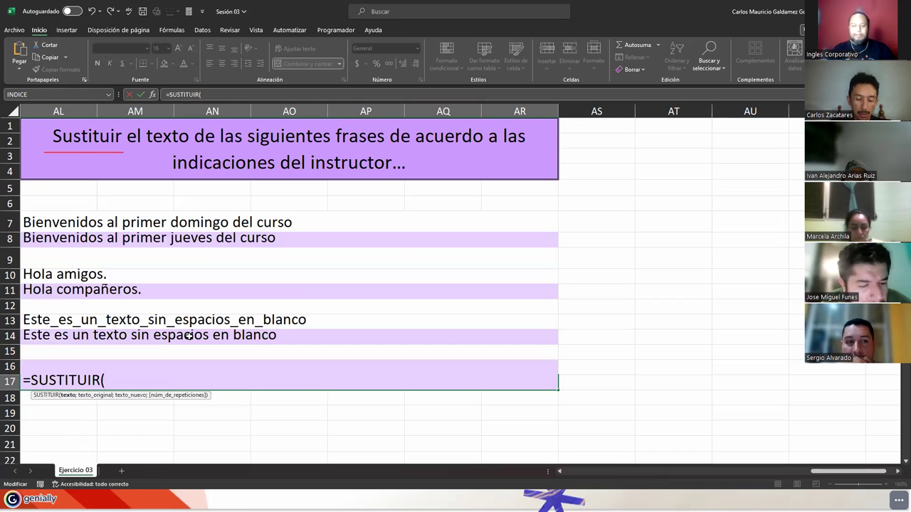
text(AL16;".")
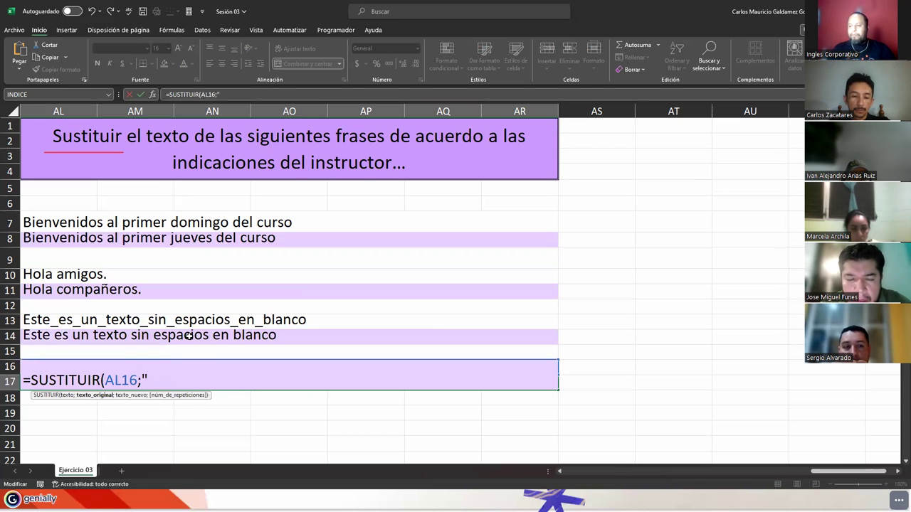
text(;" ")
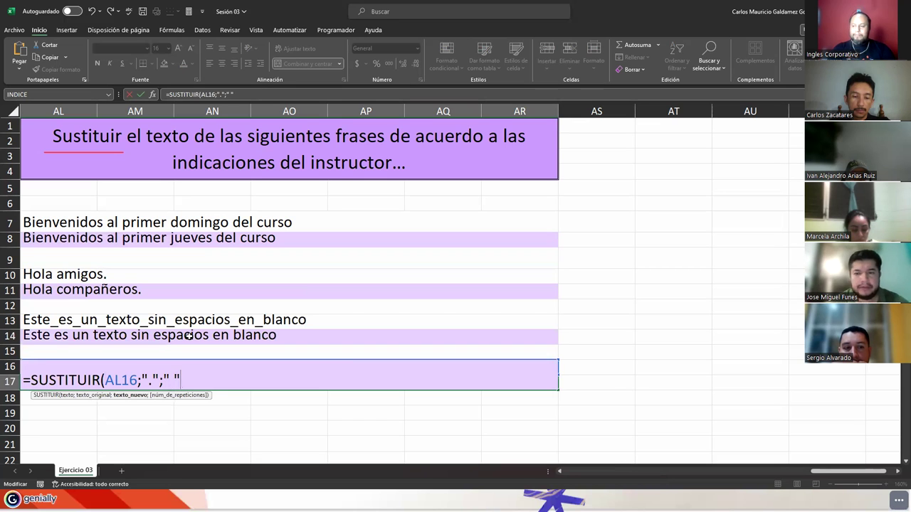
text())
key(Return)
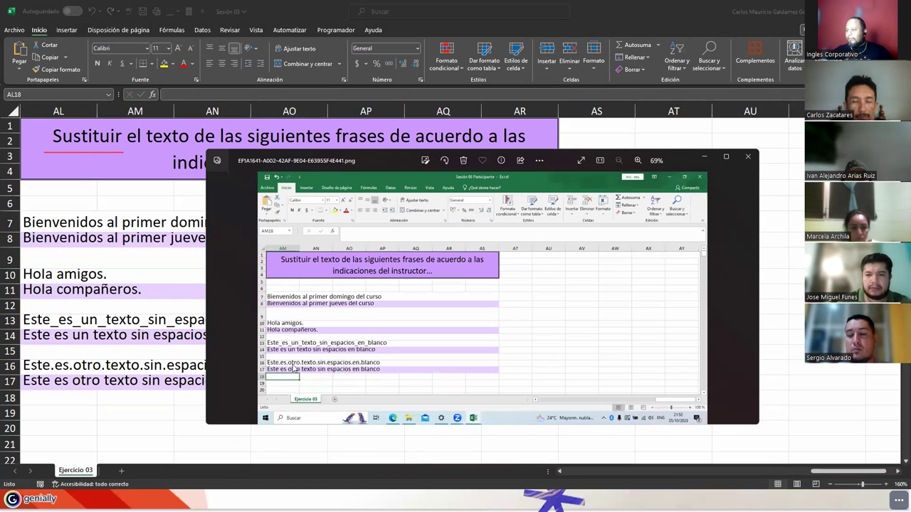
Close the solved-exercise screenshot and select the dotted sentence in AL16
click(748, 157)
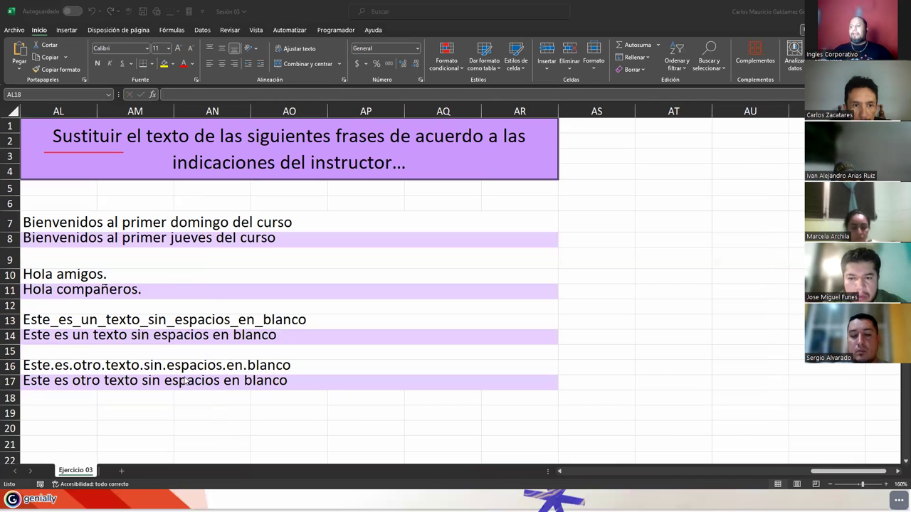
click(120, 367)
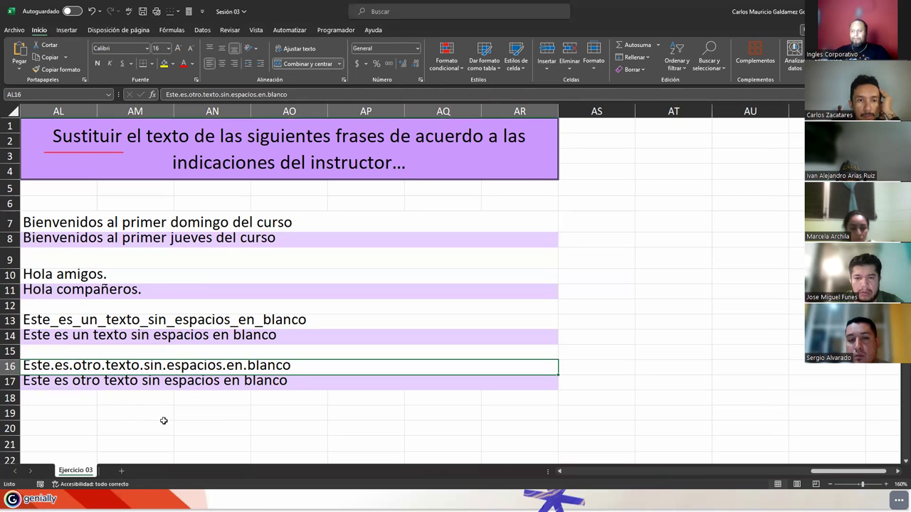
key(Down)
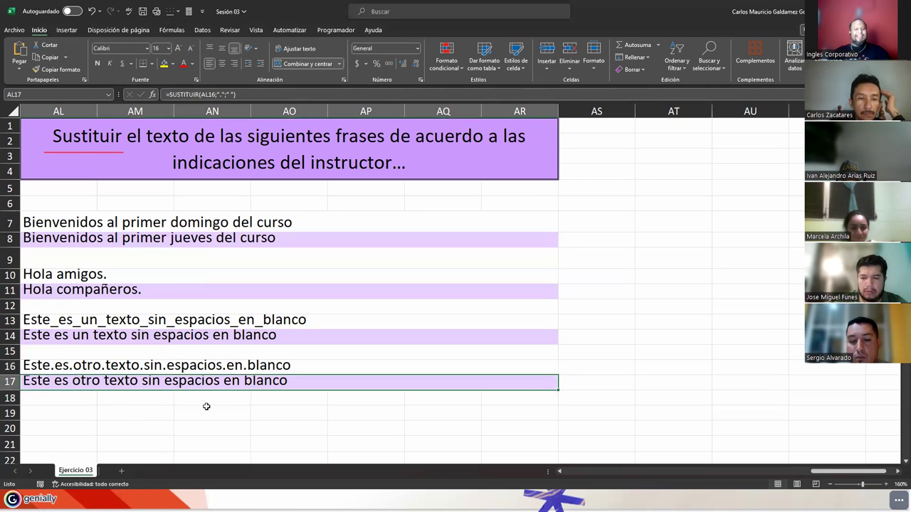
key(F2)
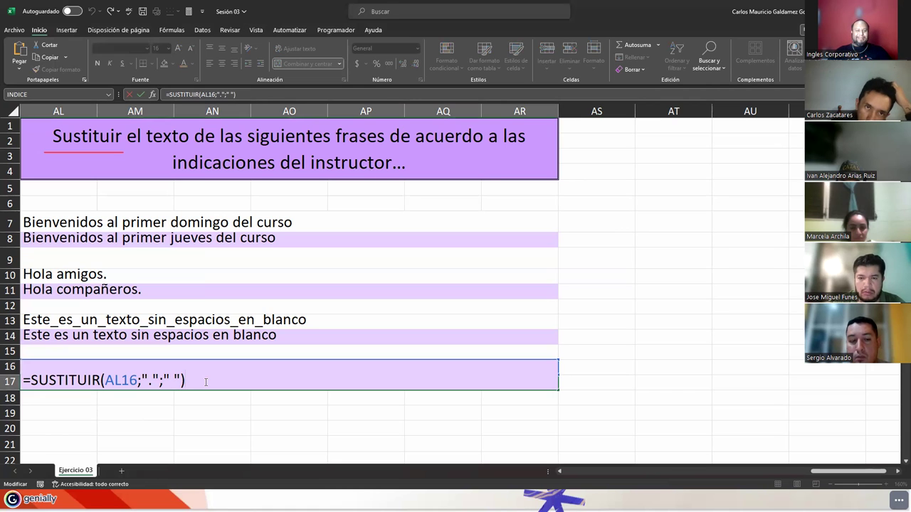
key(Return)
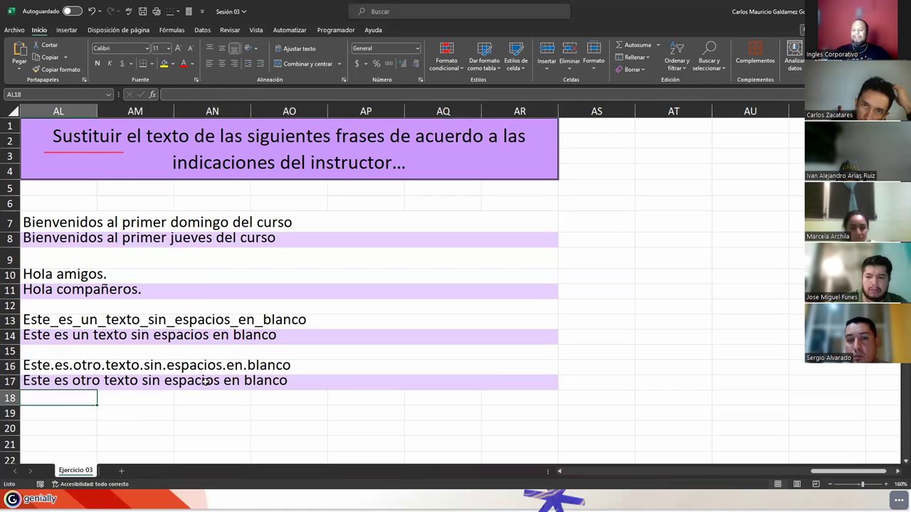
click(205, 383)
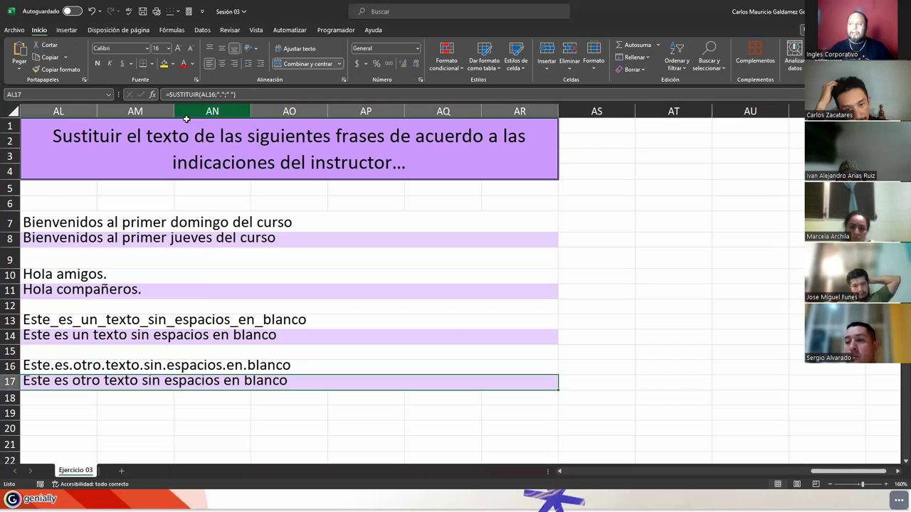
click(154, 97)
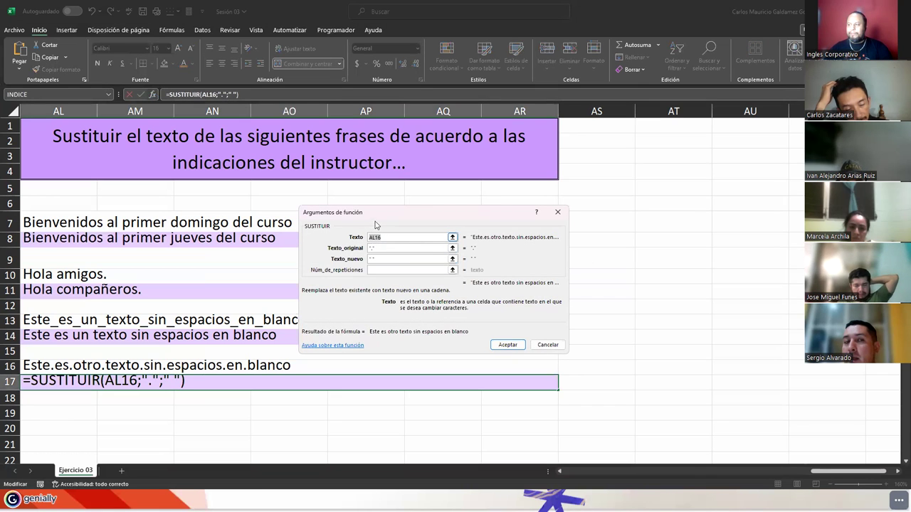
drag(380, 217, 397, 181)
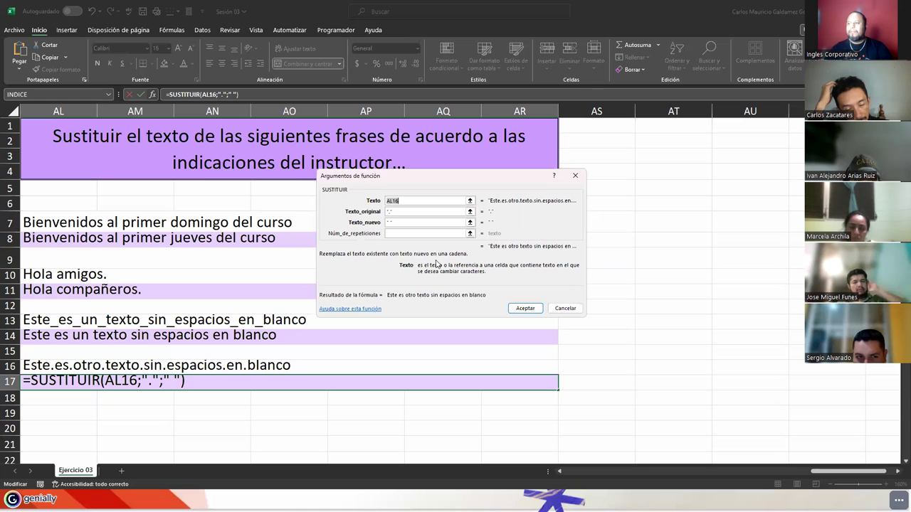
key(Return)
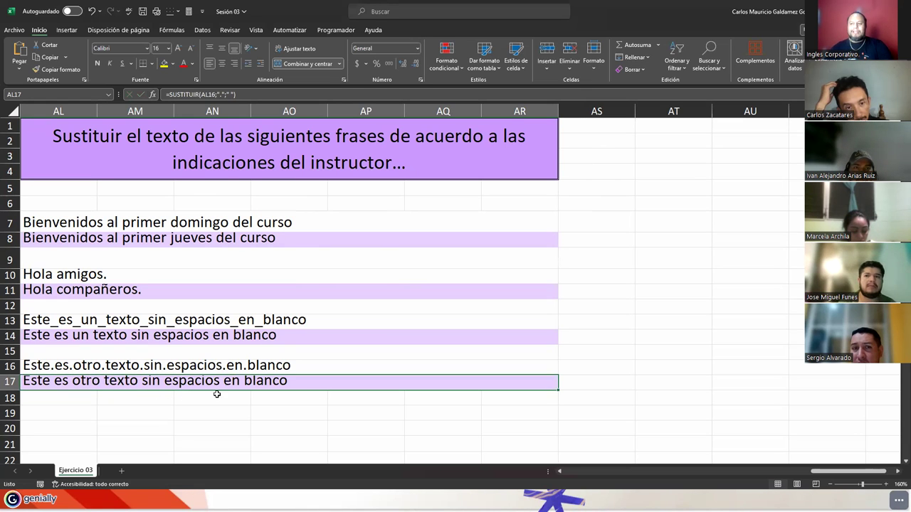
click(261, 94)
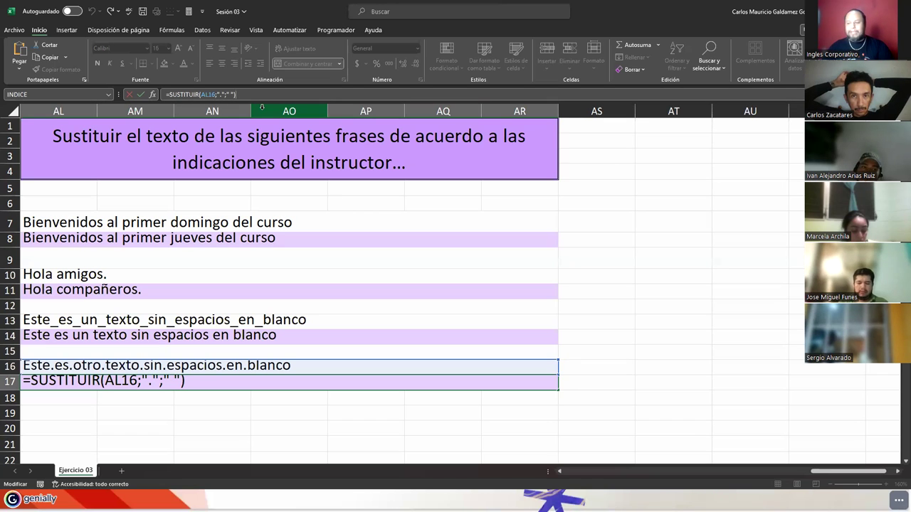
click(304, 381)
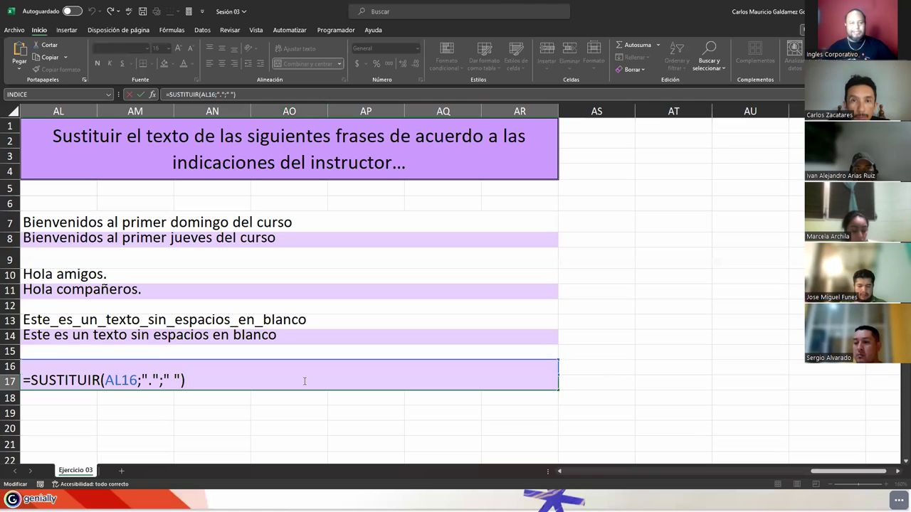
click(545, 256)
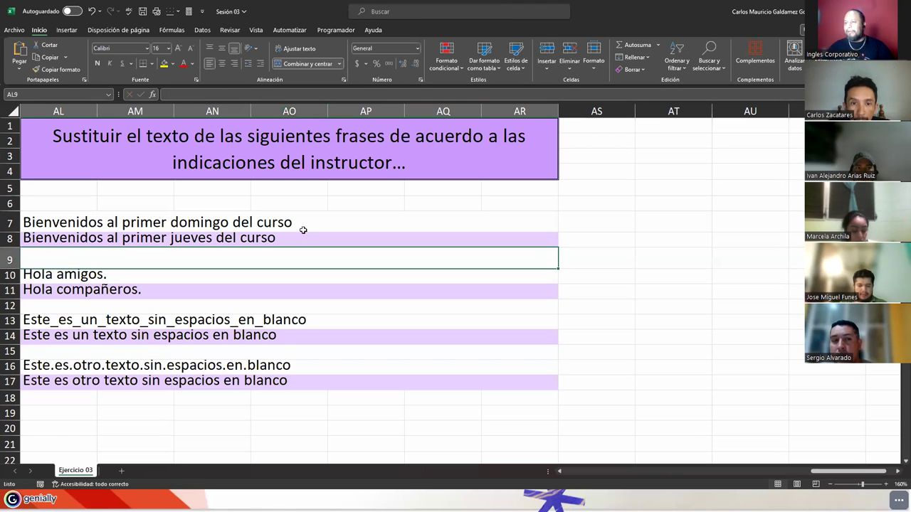
click(228, 236)
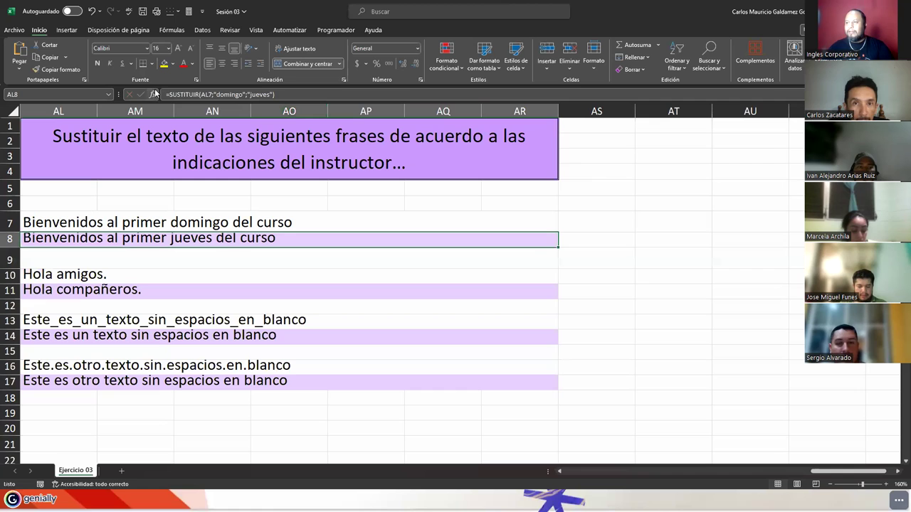
key(shift+F3)
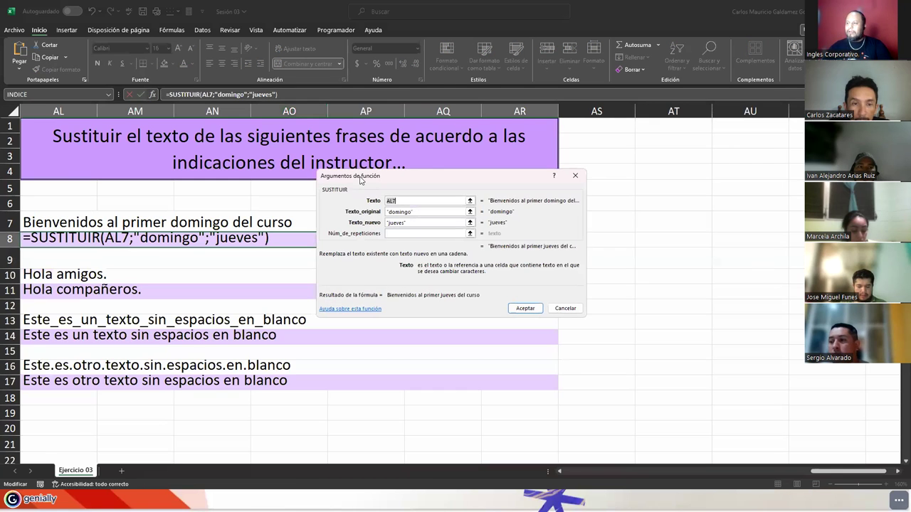
drag(348, 189, 298, 206)
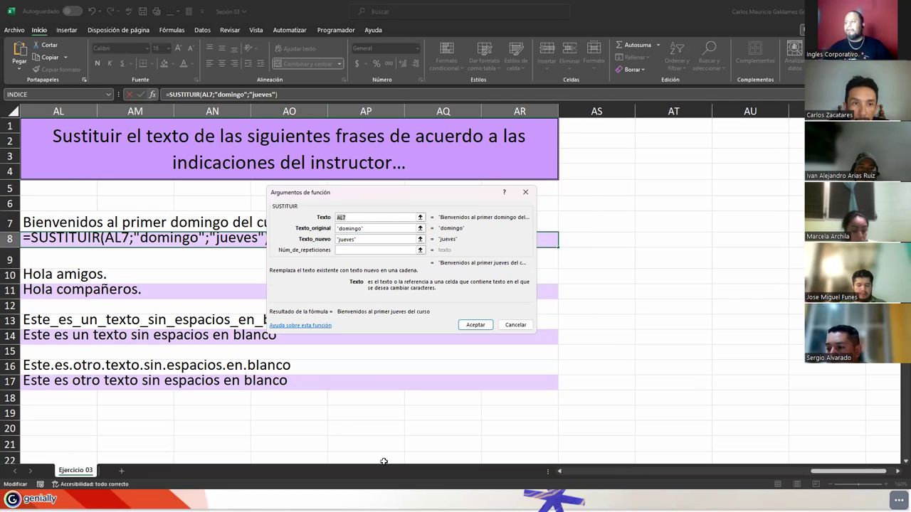
click(343, 249)
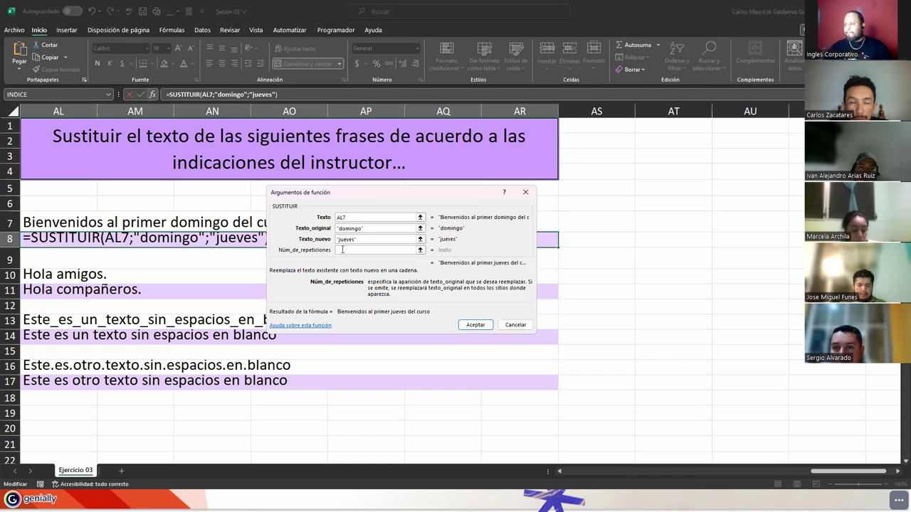
text(1)
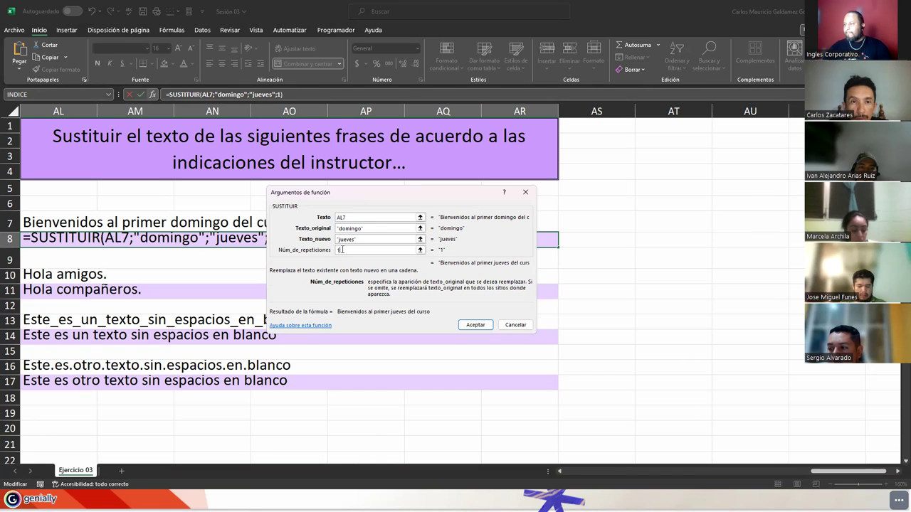
text(2)
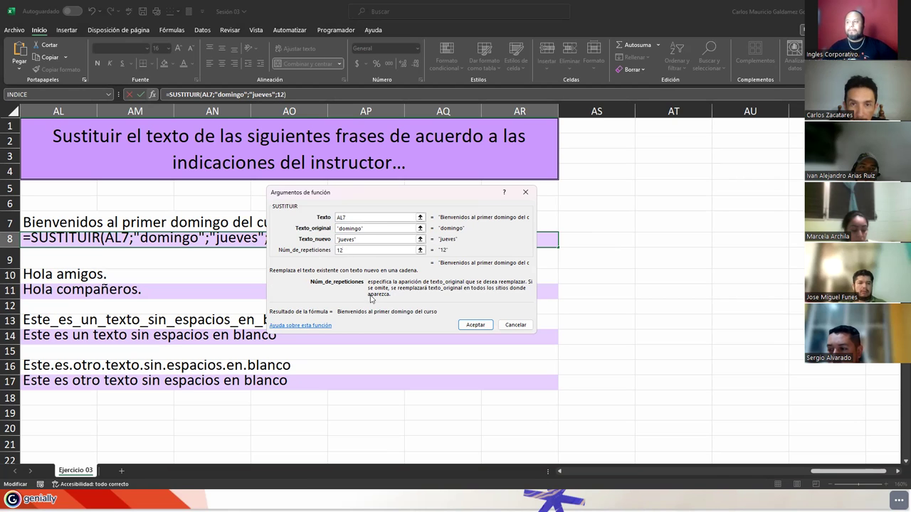
click(354, 217)
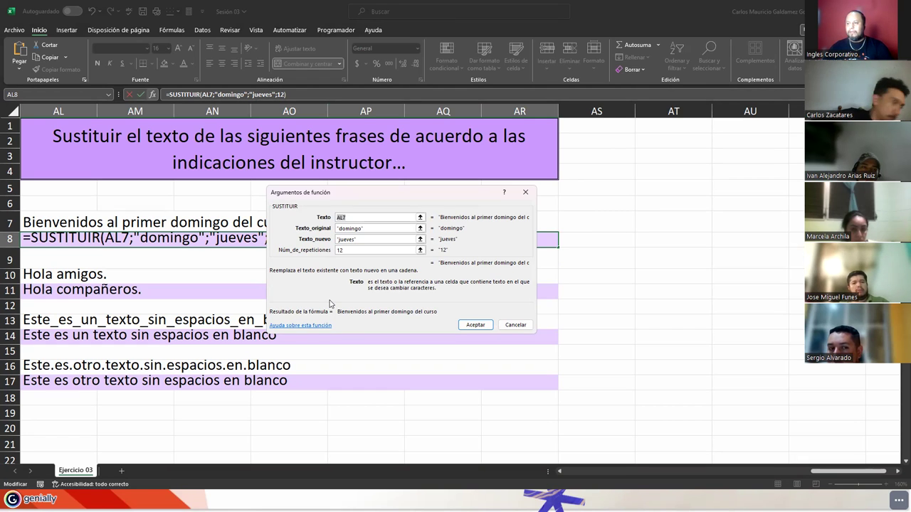
key(Return)
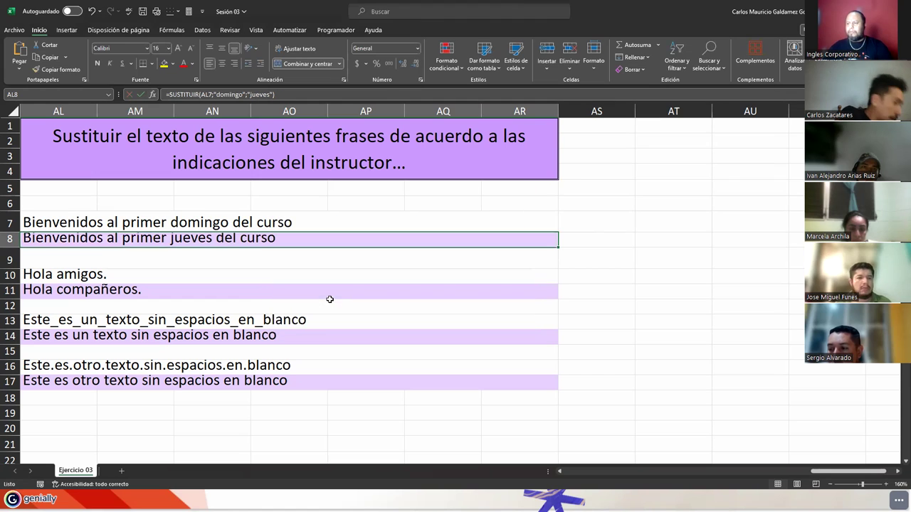
Copy AL8's result and paste it into AS8 as plain text values
click(112, 222)
drag(112, 223, 112, 238)
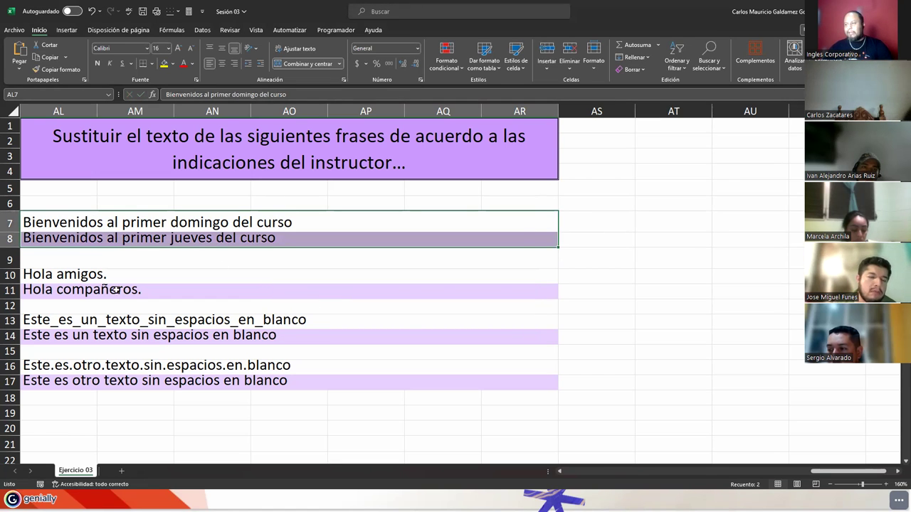
click(75, 238)
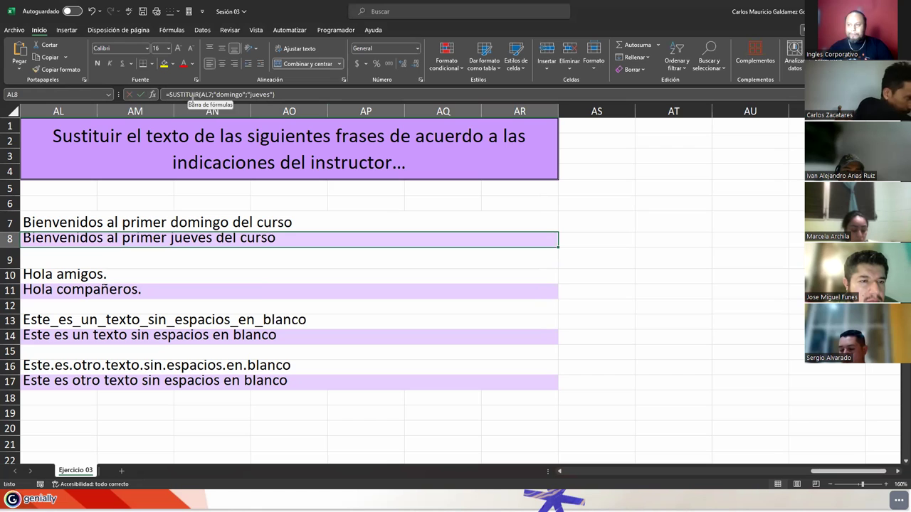
key(ctrl+c)
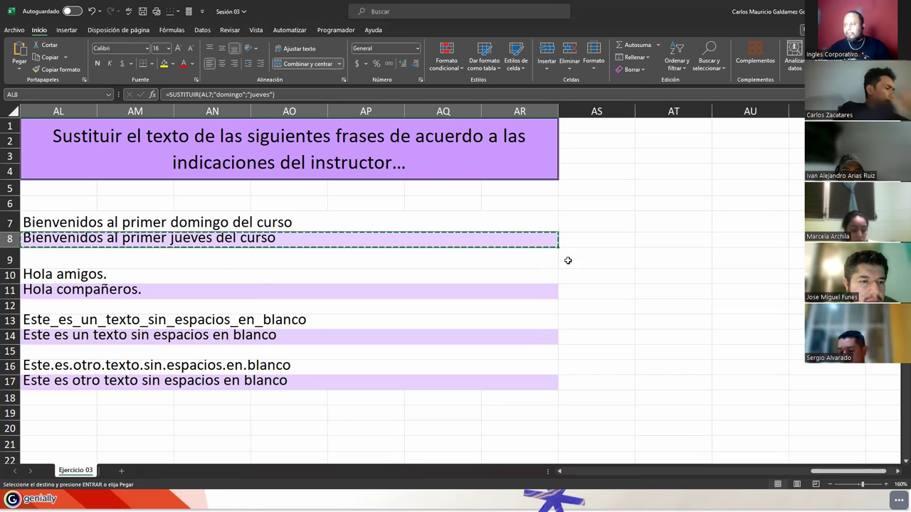
click(582, 237)
right_click(587, 241)
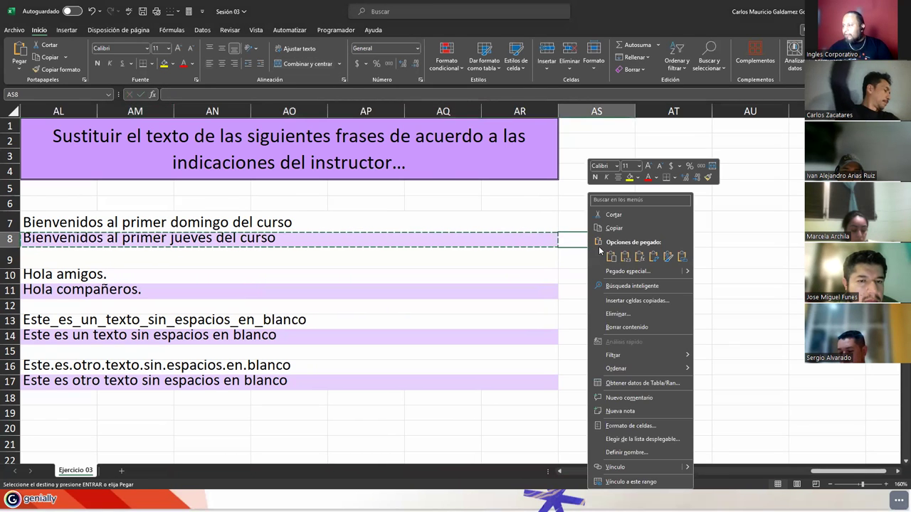
click(625, 257)
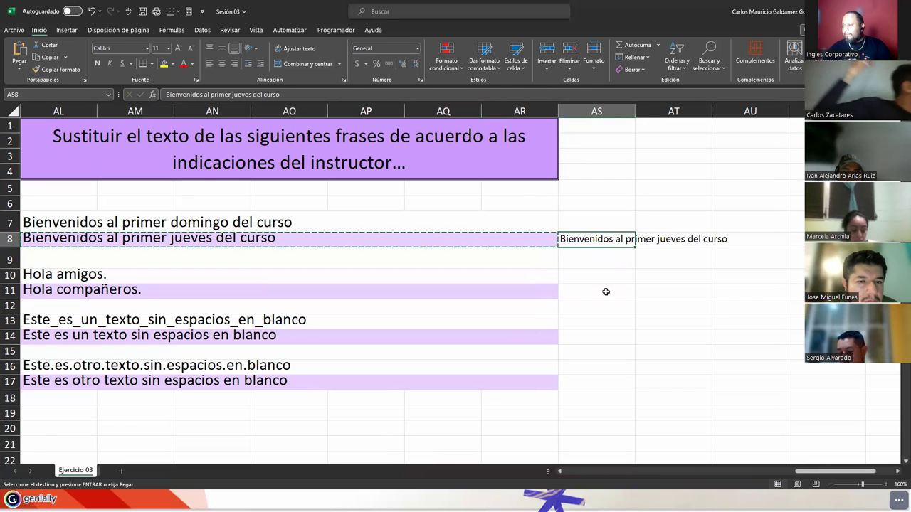
Compare AS8's pasted plain text with AL8's SUSTITUIR formula and AL7's original phrase
click(305, 95)
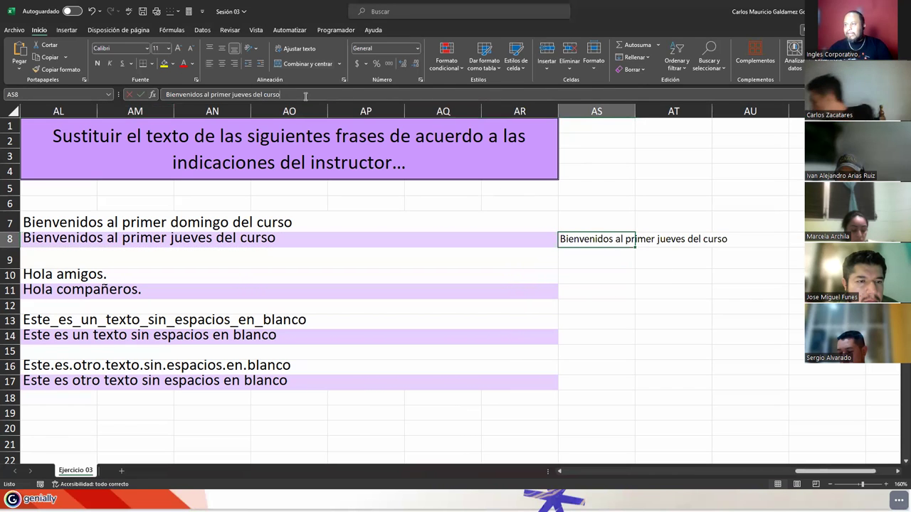
click(182, 240)
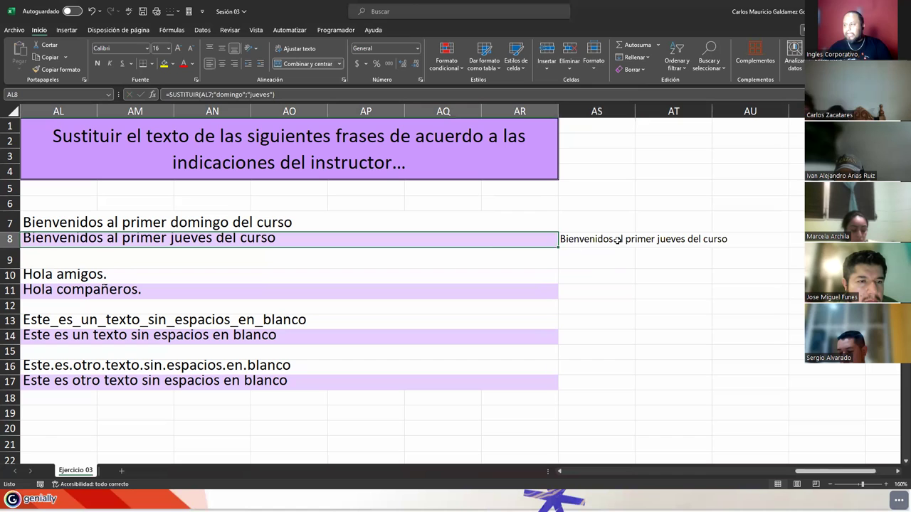
double_click(181, 239)
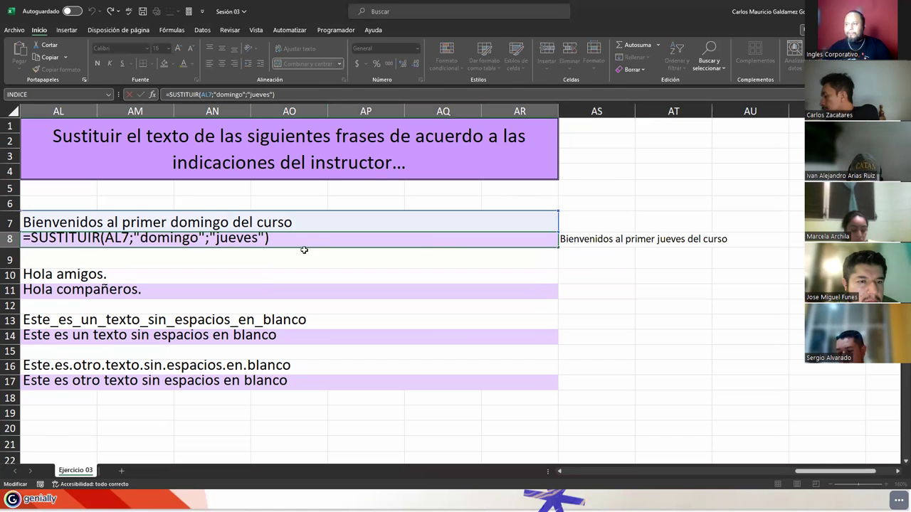
click(613, 238)
click(179, 221)
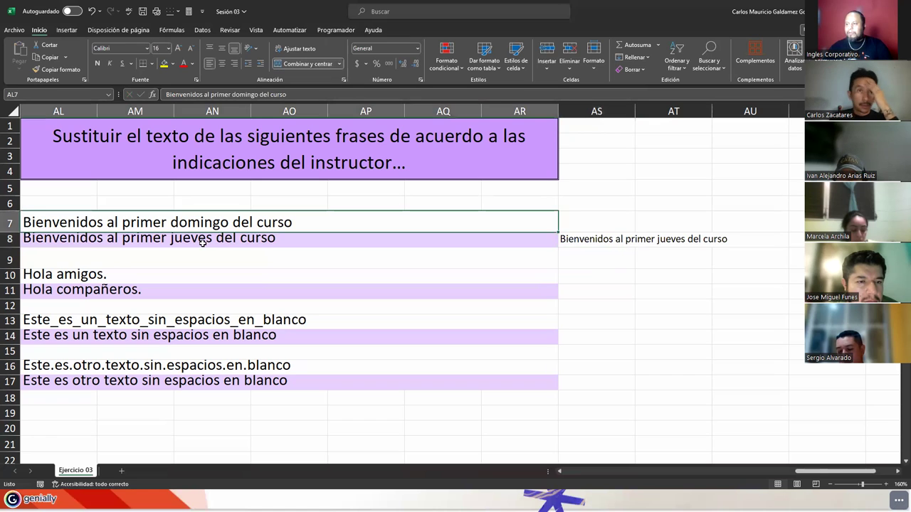
click(607, 244)
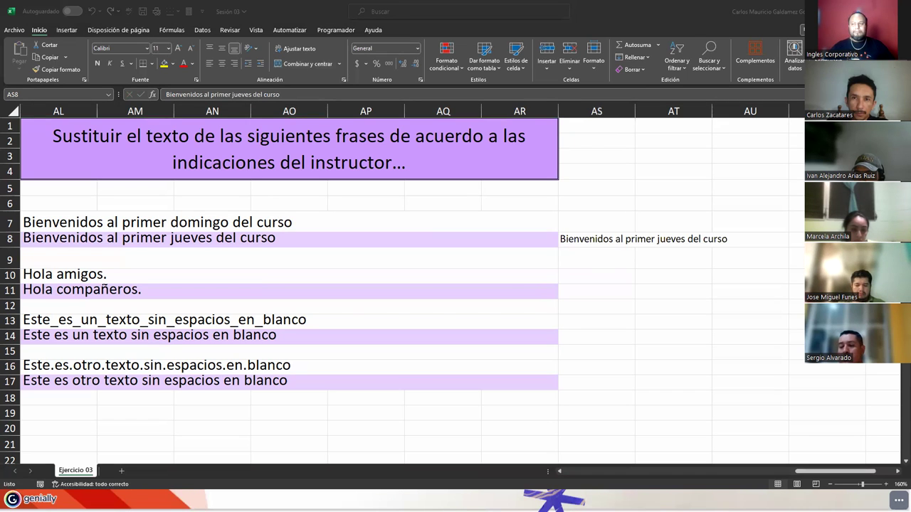
Delete the stray sentence from AS8 and select result cell AL17
click(586, 241)
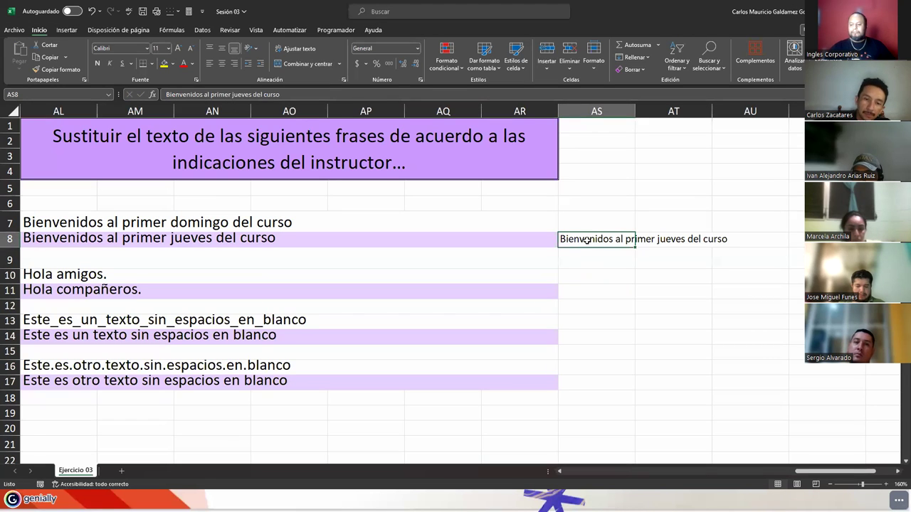
key(Delete)
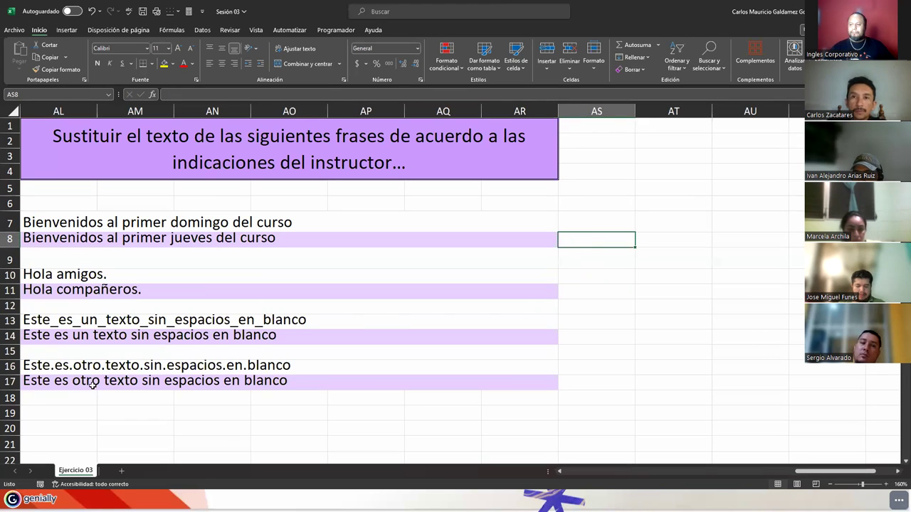
click(92, 385)
double_click(93, 386)
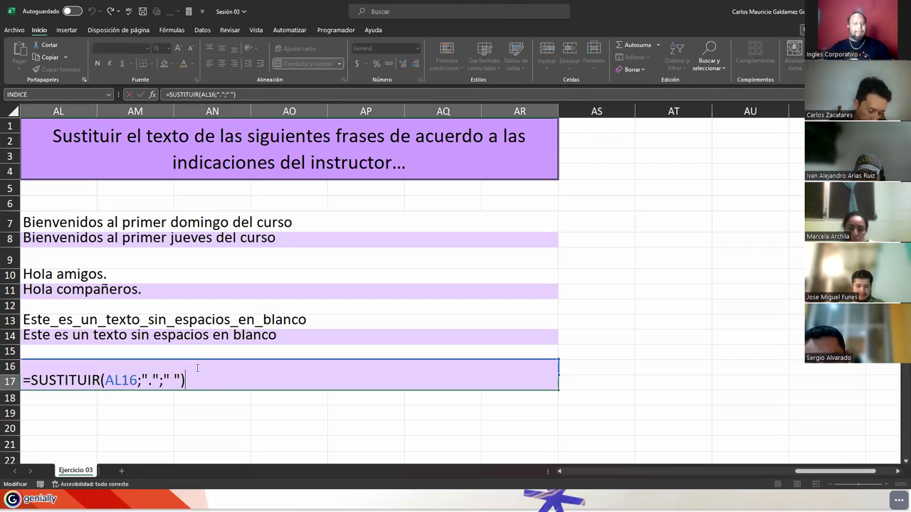
key(ctrl+Return)
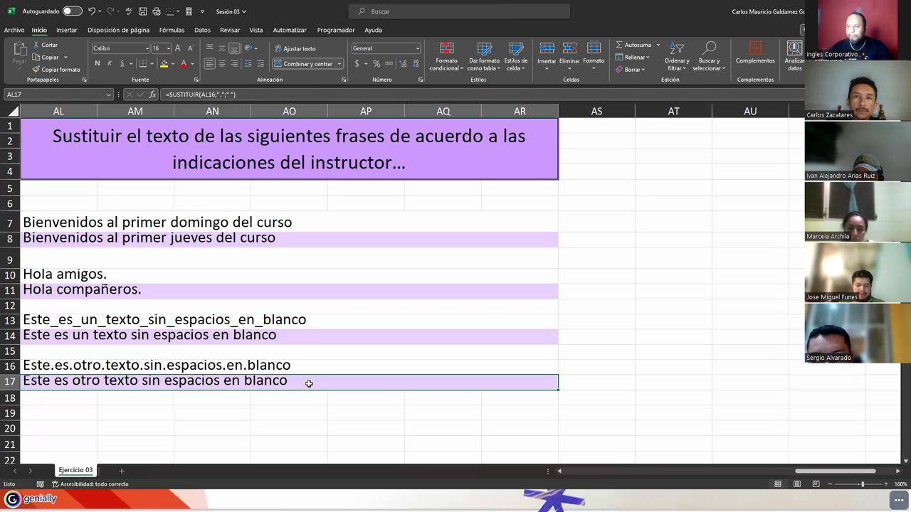
click(242, 95)
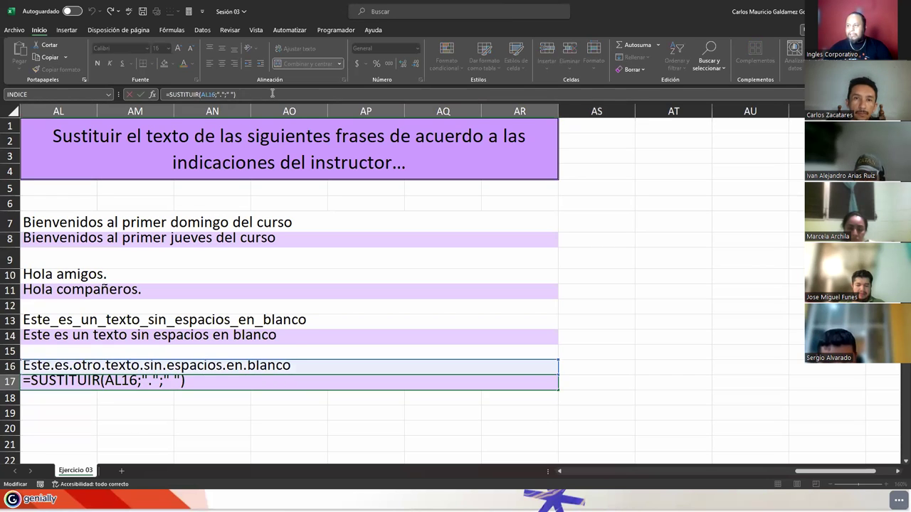
key(ctrl+Return)
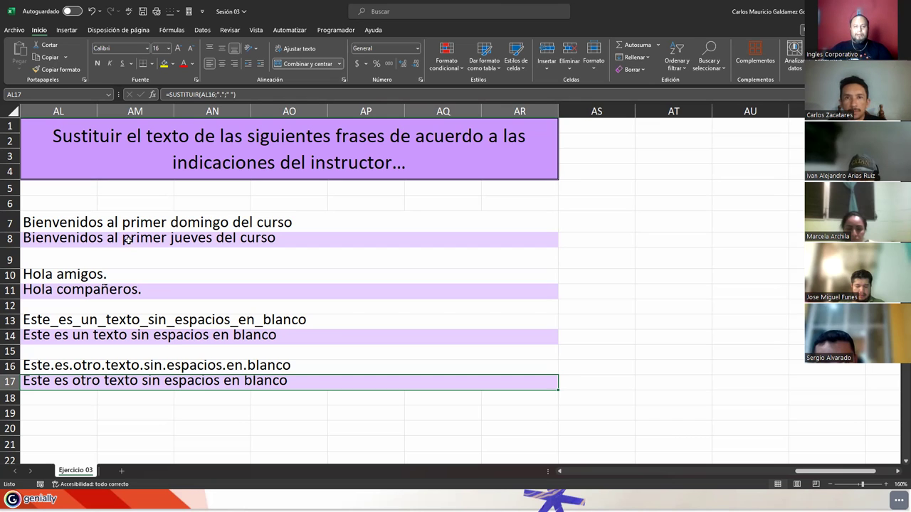
click(126, 239)
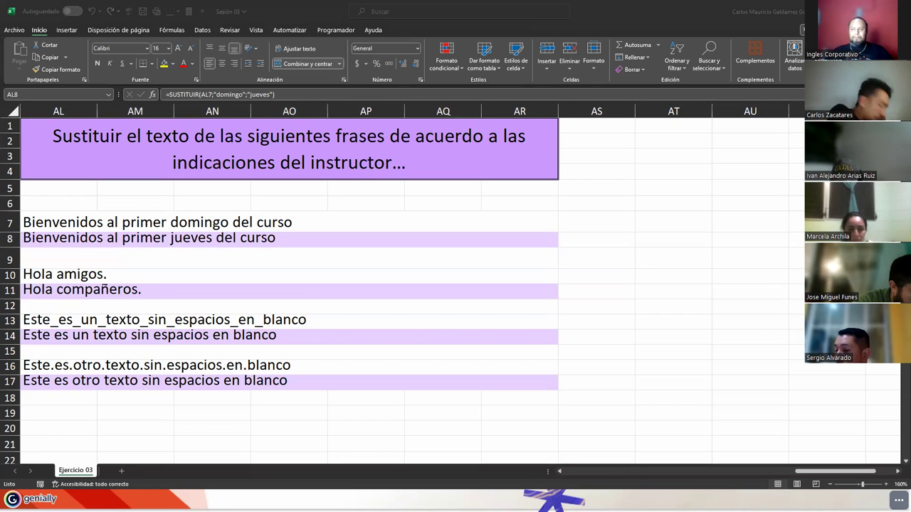
click(99, 380)
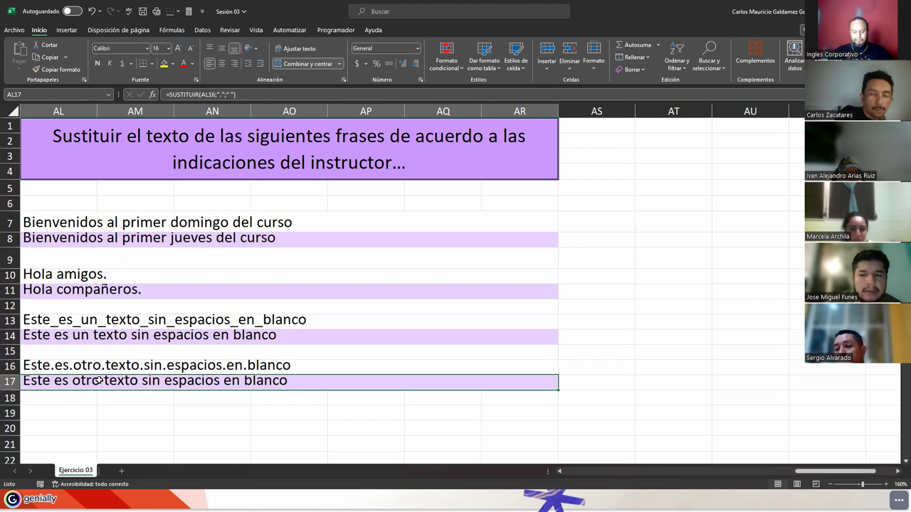
click(91, 243)
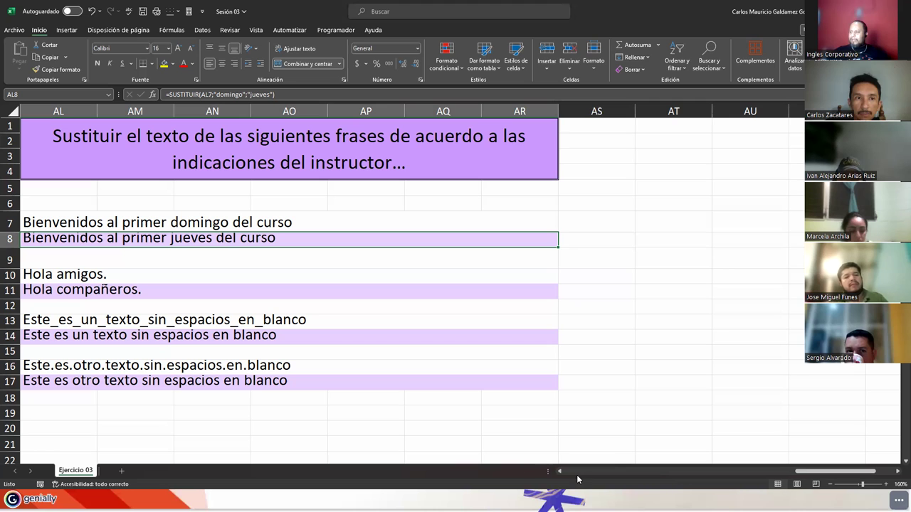
drag(818, 473, 766, 481)
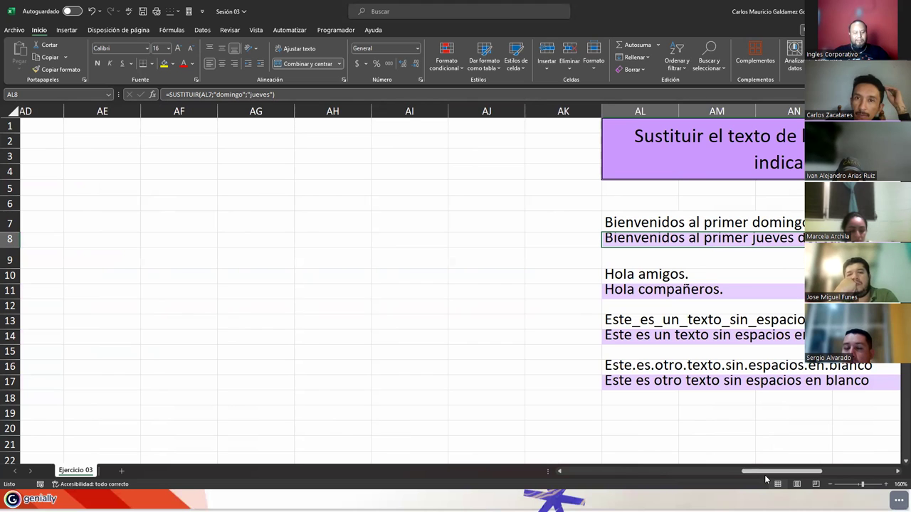
click(571, 472)
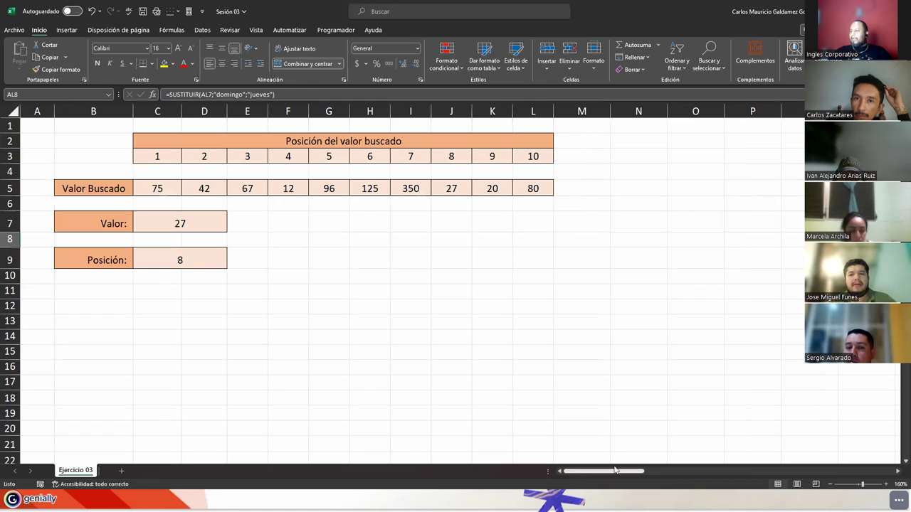
drag(619, 472, 728, 474)
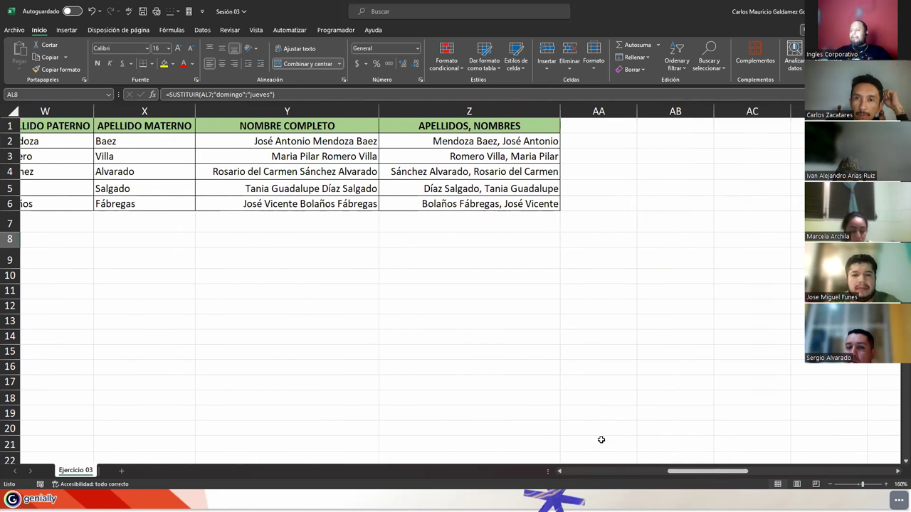
click(560, 472)
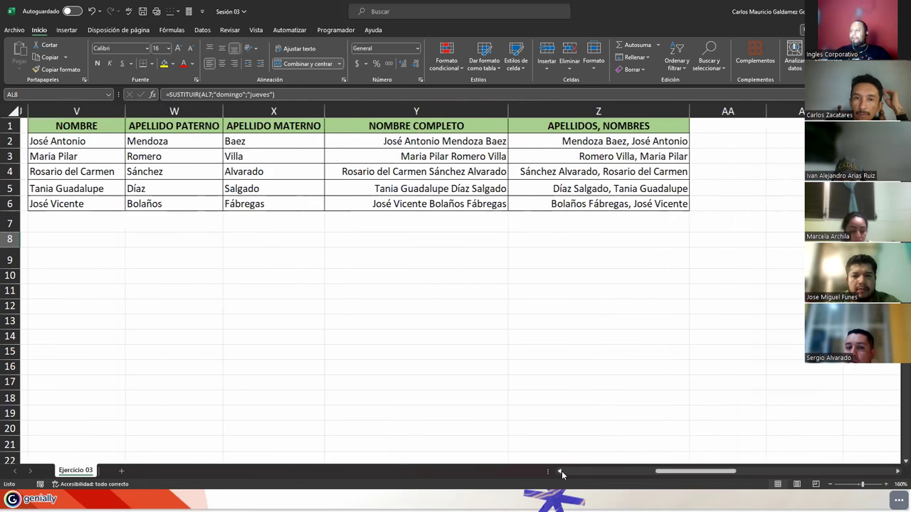
drag(459, 109, 726, 111)
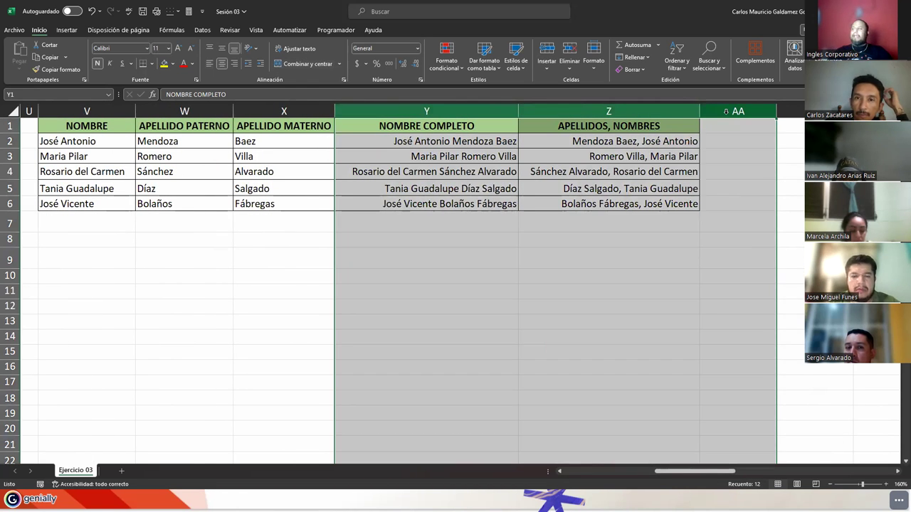
click(707, 142)
click(723, 113)
right_click(725, 113)
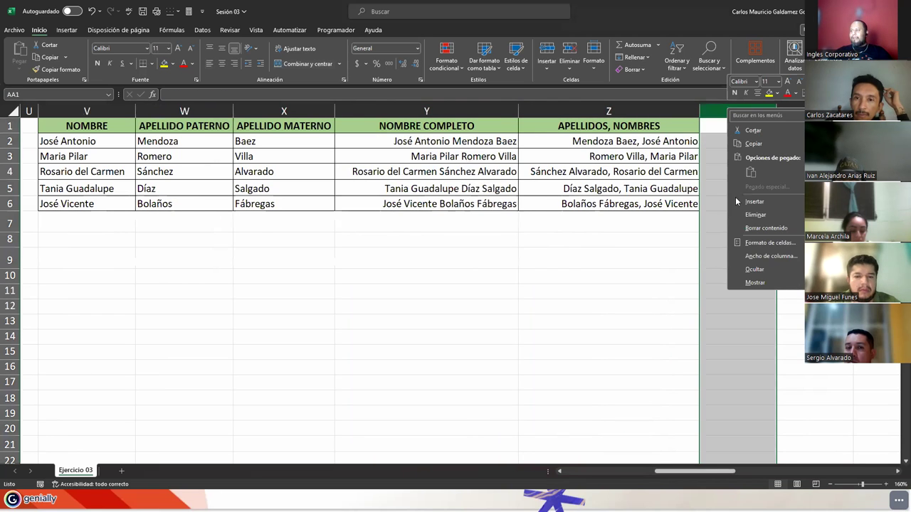
key(Escape)
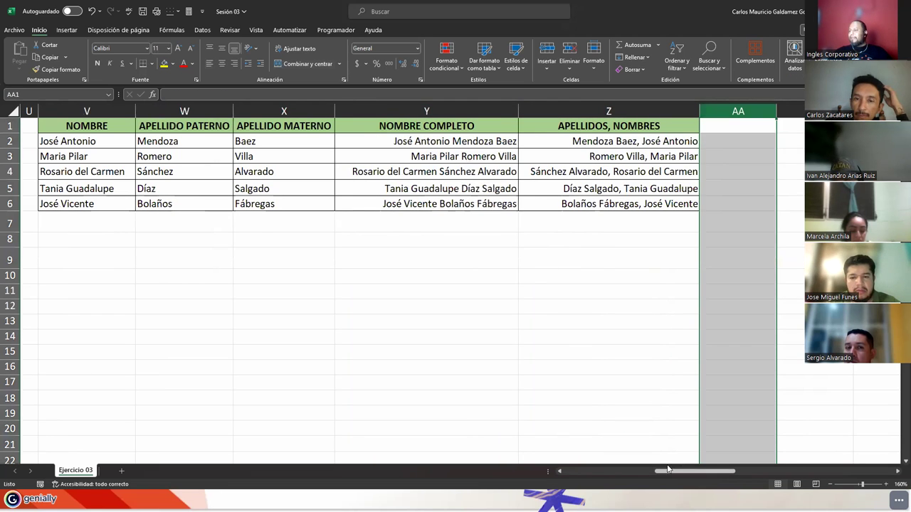
drag(668, 469, 788, 469)
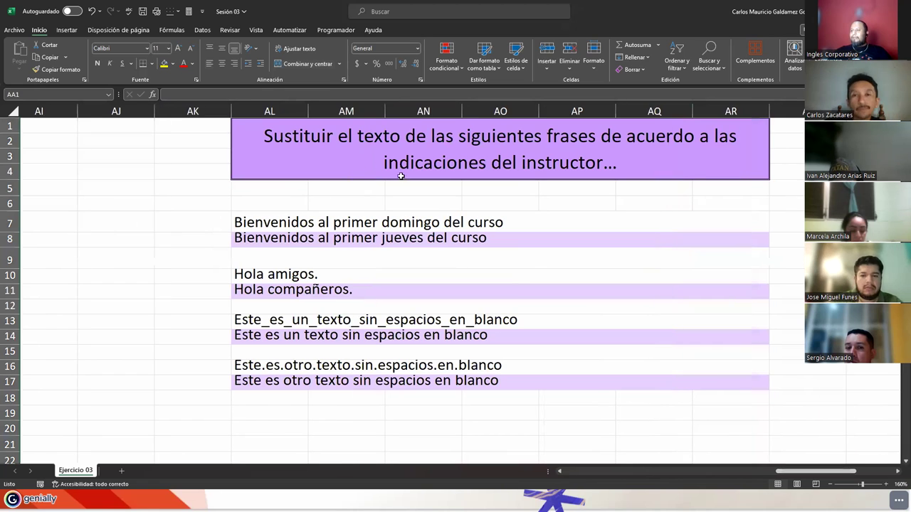
click(354, 111)
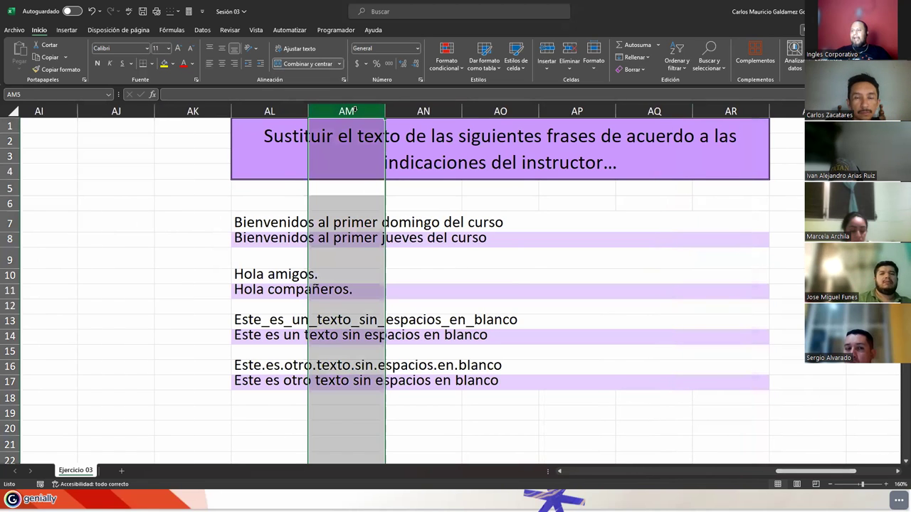
Close the exercise photo and move left back toward the start of the sheet
click(269, 111)
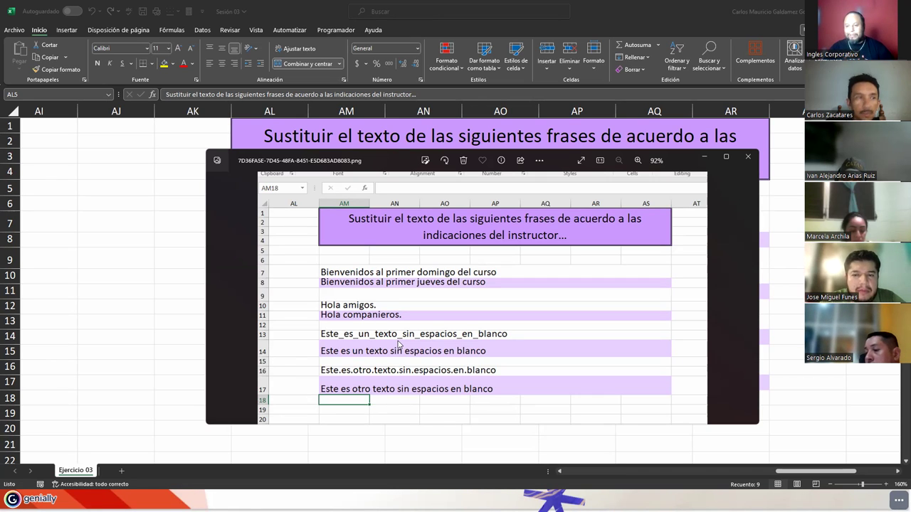
click(747, 158)
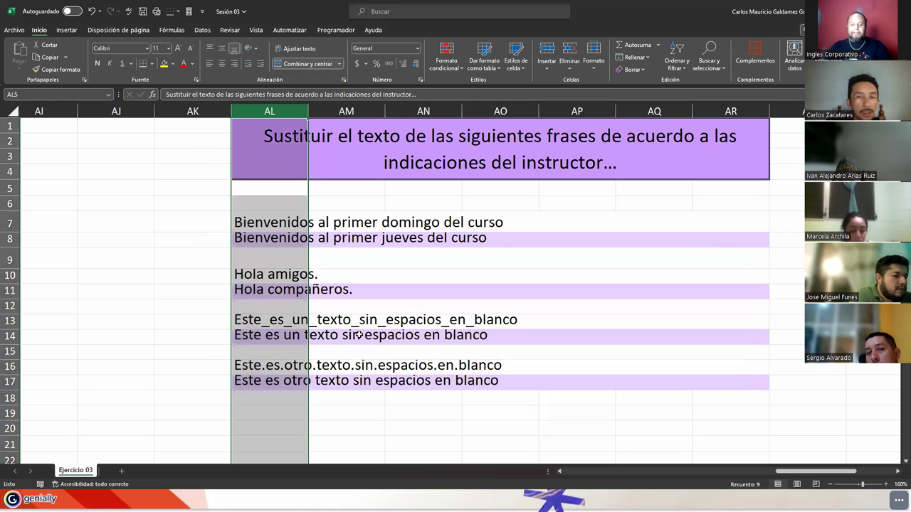
key(Left)
key(Left)
key(Left)
key(Left)
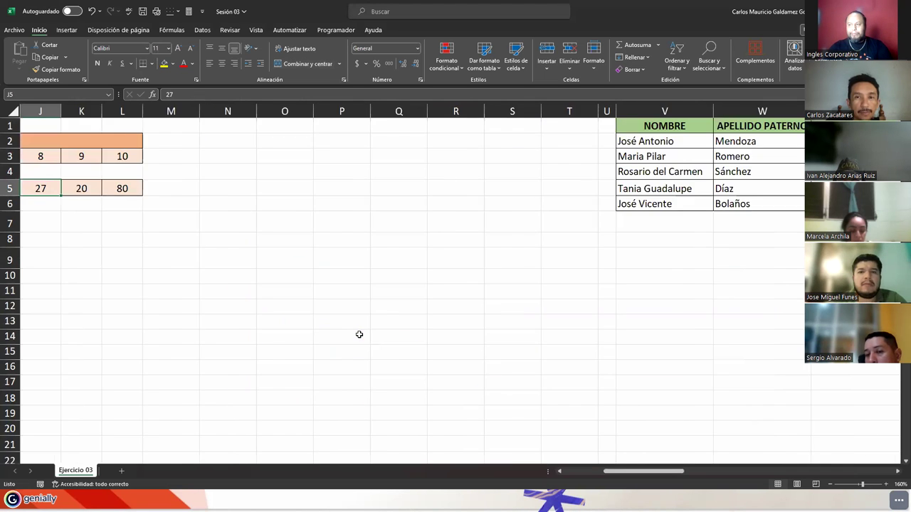
key(Left)
key(Left)
key(Left)
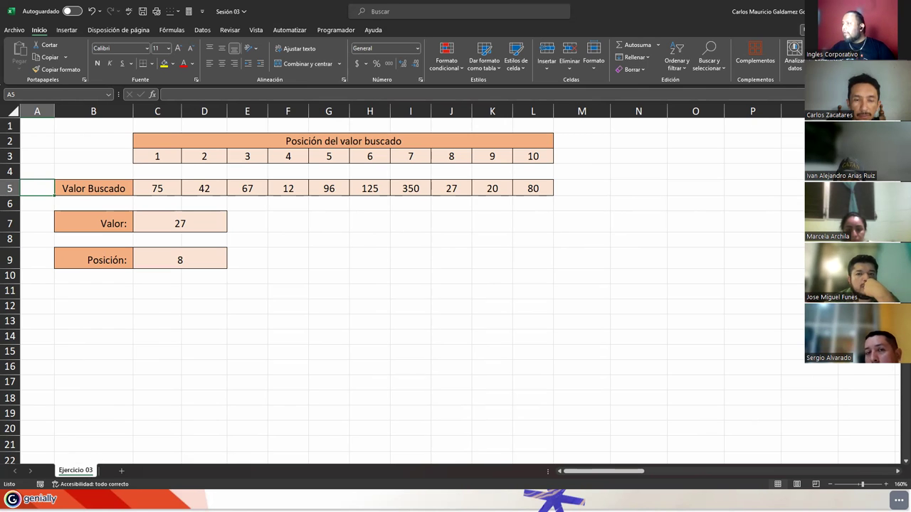
Return to the Genially presentation and advance two slides to ZONA DE CONSULTAS
key(alt+Tab)
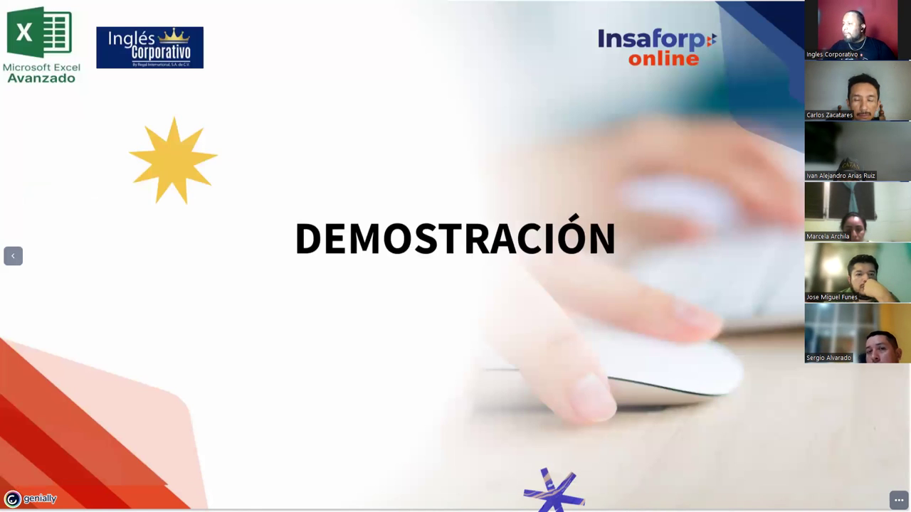
key(Right)
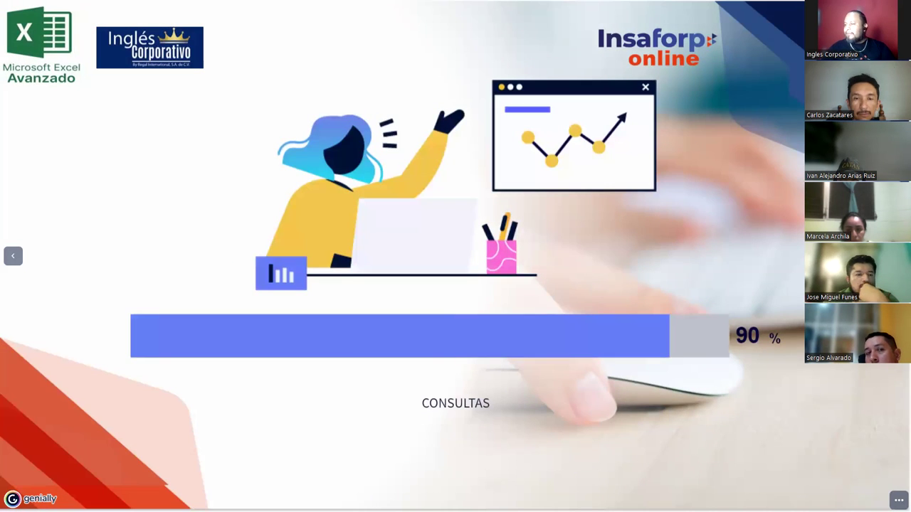
key(Right)
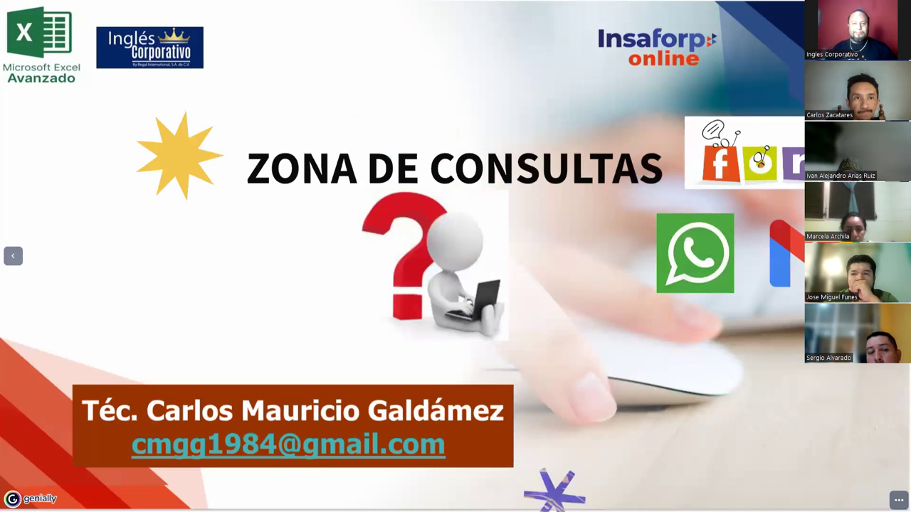